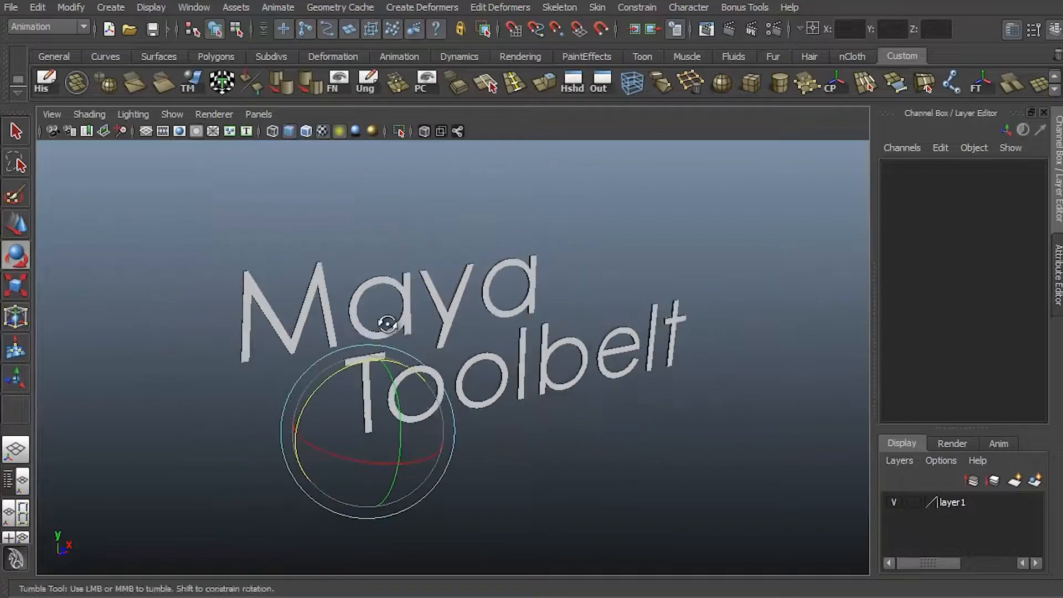
# - Reposition the pivot of the selected 3D lettering and rotate the lettering around it
pyautogui.keyDown('alt'); pyautogui.moveTo(451, 274); pyautogui.dragTo(438, 327, button='middle'); pyautogui.keyUp('alt')
pyautogui.press('Insert')
pyautogui.moveTo(330, 469); pyautogui.dragTo(253, 310)
pyautogui.press('Insert')
pyautogui.moveTo(251, 253); pyautogui.dragTo(265, 137)
pyautogui.press('q')
pyautogui.keyDown('alt'); pyautogui.moveTo(576, 382); pyautogui.dragTo(667, 415, button='right'); pyautogui.keyUp('alt')
pyautogui.keyDown('alt'); pyautogui.moveTo(668, 415); pyautogui.dragTo(698, 321); pyautogui.keyUp('alt')
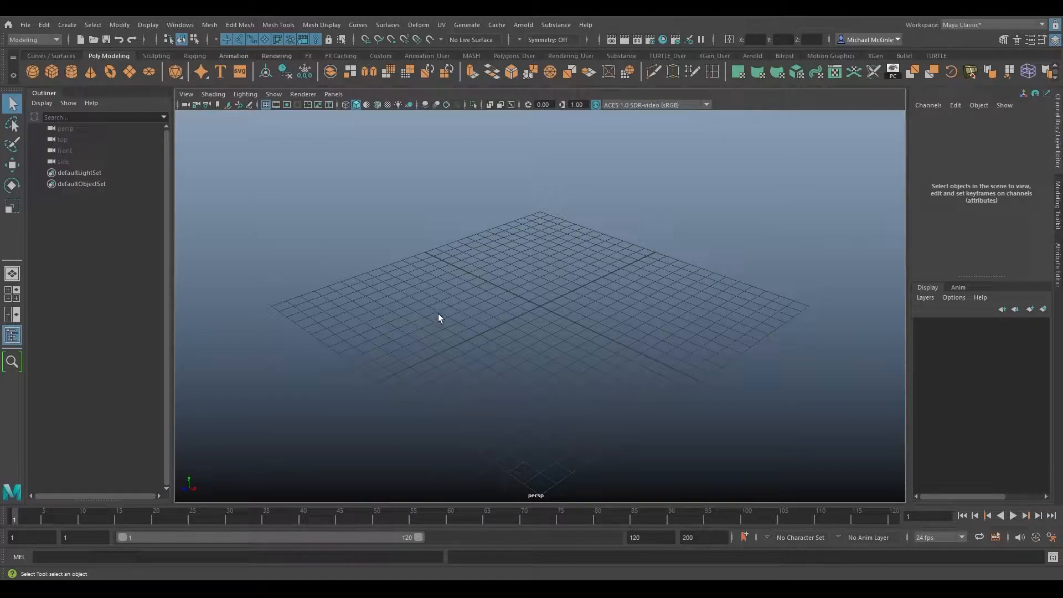
pyautogui.click(209, 25)
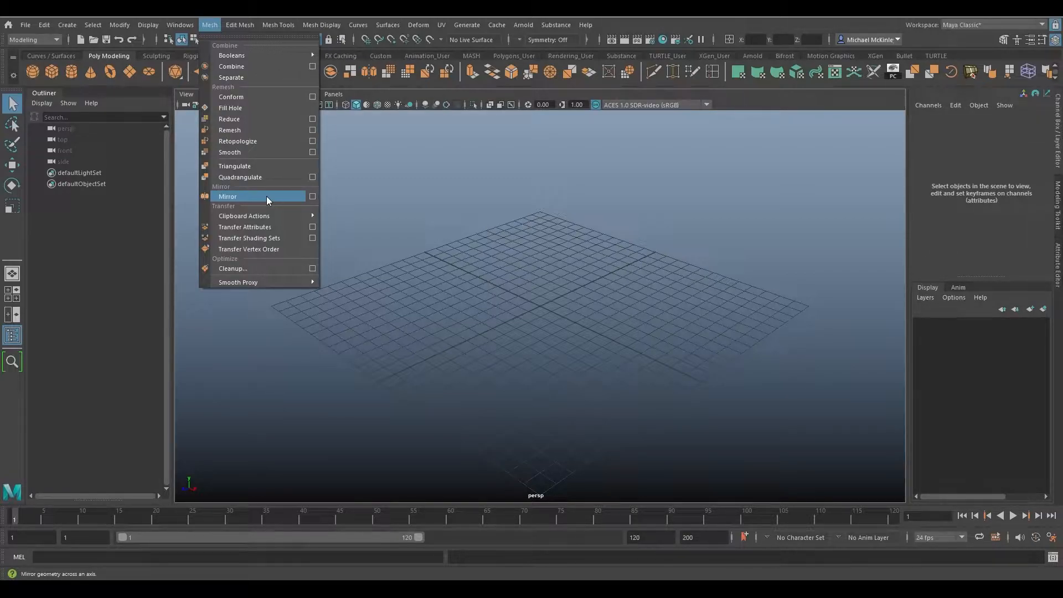
pyautogui.click(446, 286)
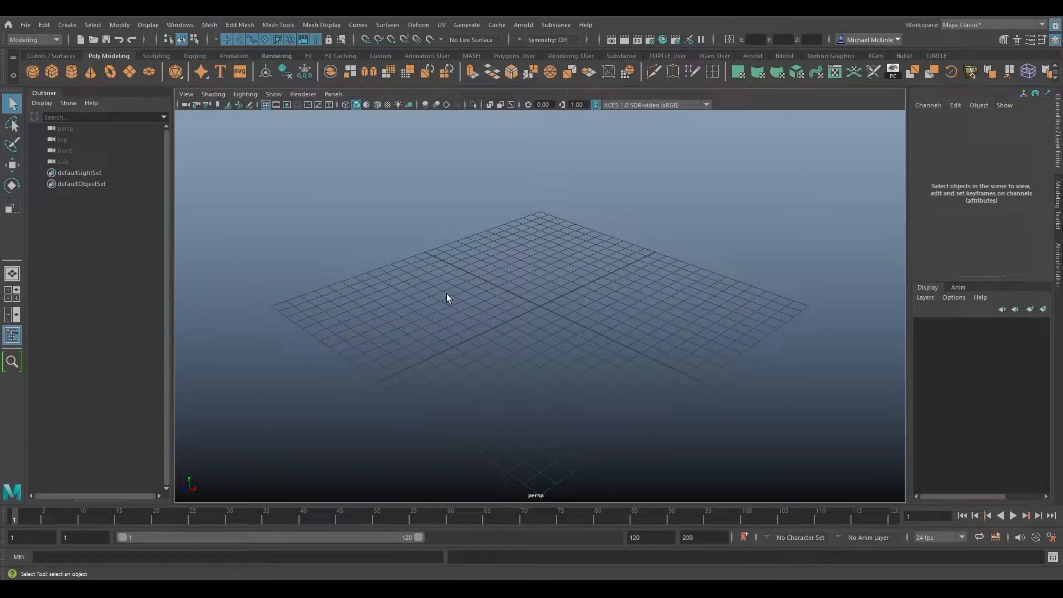
# - Create a polygon sphere and move it along X to about -3.04
pyautogui.click(32, 71)
pyautogui.keyDown('alt'); pyautogui.moveTo(569, 281); pyautogui.dragTo(652, 322); pyautogui.keyUp('alt')
pyautogui.press('w')
pyautogui.keyDown('alt'); pyautogui.moveTo(609, 293); pyautogui.dragTo(495, 307); pyautogui.keyUp('alt')
pyautogui.keyDown('alt'); pyautogui.moveTo(531, 325); pyautogui.dragTo(519, 264); pyautogui.keyUp('alt')
pyautogui.press('q')
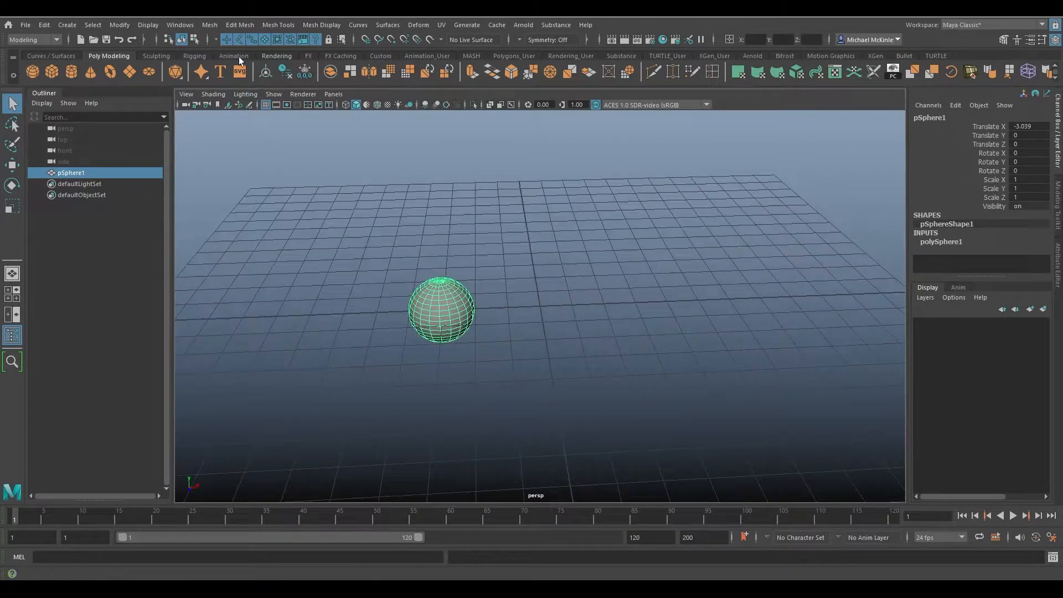
# - Try mirroring the sphere with the current mirror settings, and undo the mirror
pyautogui.click(214, 25)
pyautogui.click(227, 198)
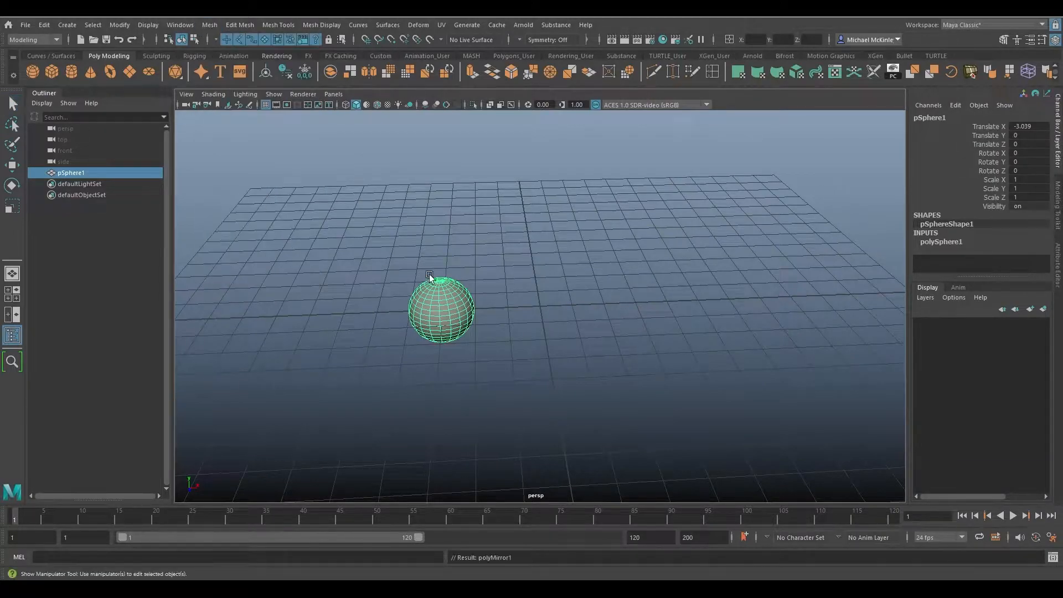
pyautogui.keyDown('alt'); pyautogui.moveTo(624, 335); pyautogui.dragTo(643, 300); pyautogui.keyUp('alt')
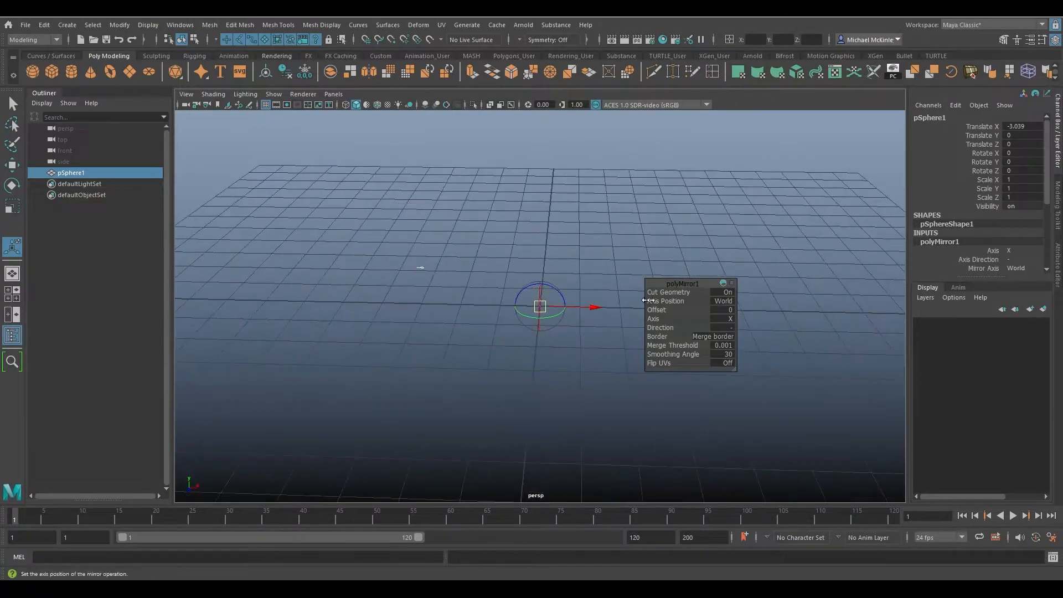
pyautogui.hotkey('ctrl', 'z')
pyautogui.keyDown('alt'); pyautogui.moveTo(424, 302); pyautogui.dragTo(481, 308); pyautogui.keyUp('alt')
pyautogui.press('w')
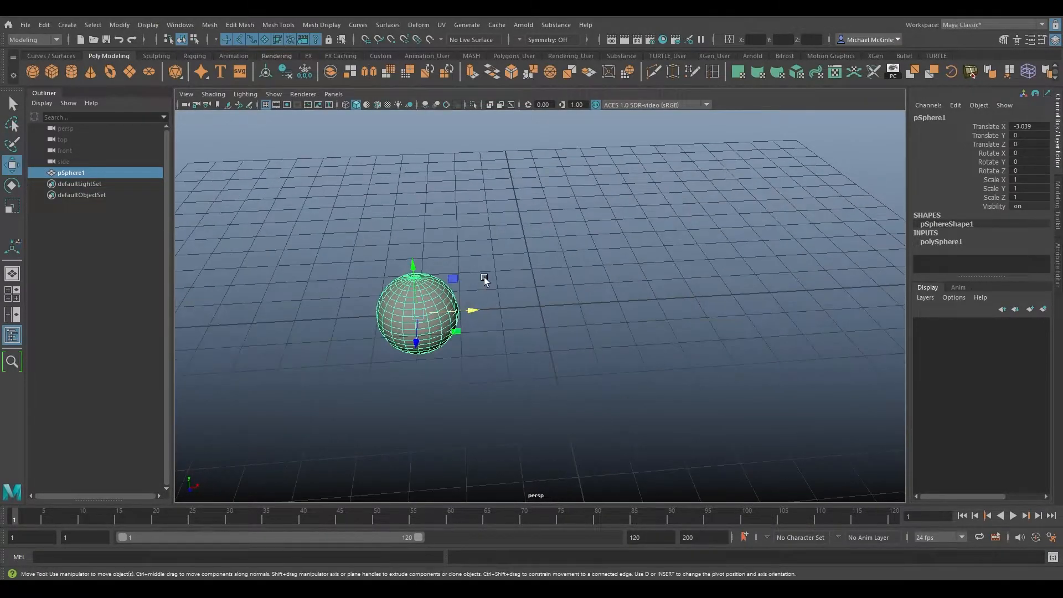
# - Open the Mirror options for the sphere and reset them to their default settings
pyautogui.click(210, 26)
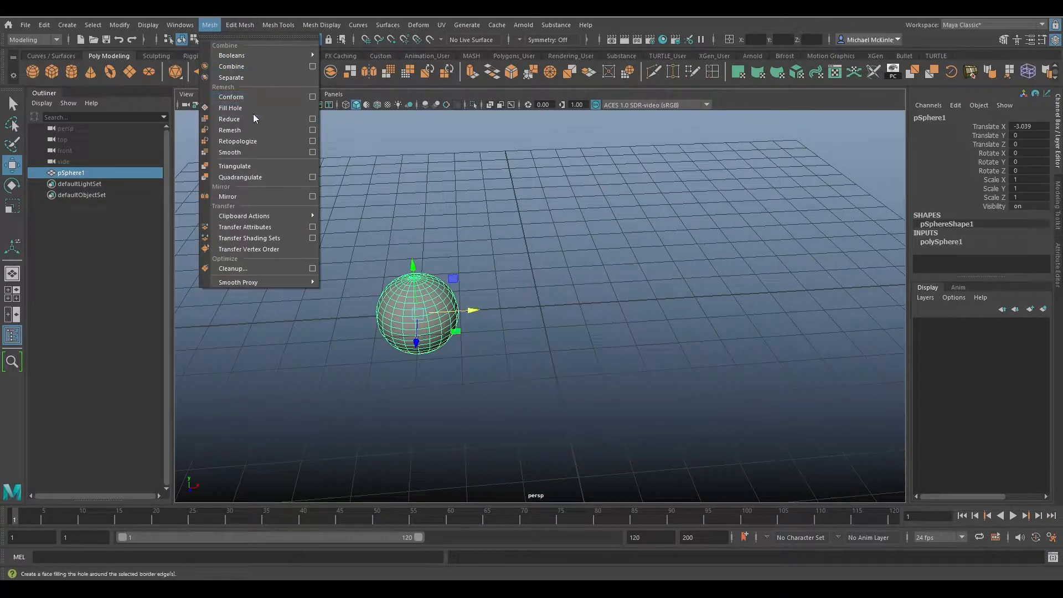
pyautogui.click(314, 196)
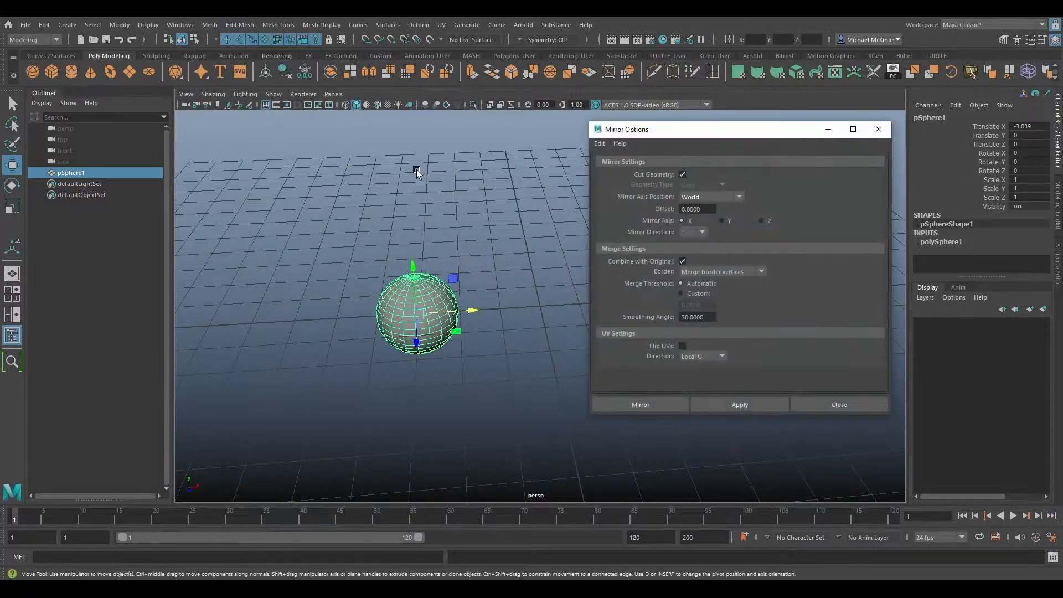
pyautogui.click(600, 143)
pyautogui.click(611, 167)
# - Try the mirror on the sphere with the default options, and undo it
pyautogui.click(736, 409)
pyautogui.hotkey('ctrl', 'z')
pyautogui.keyDown('alt'); pyautogui.moveTo(575, 385); pyautogui.dragTo(482, 341); pyautogui.keyUp('alt')
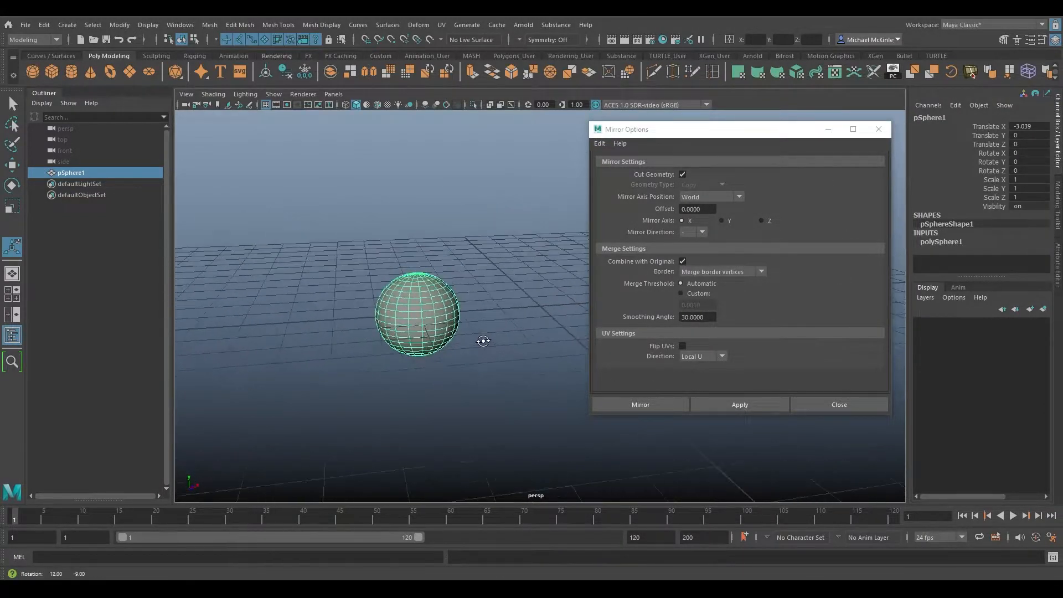
pyautogui.keyDown('alt'); pyautogui.moveTo(547, 303); pyautogui.dragTo(498, 292); pyautogui.keyUp('alt')
pyautogui.keyDown('alt'); pyautogui.moveTo(498, 293); pyautogui.dragTo(465, 271, button='middle'); pyautogui.keyUp('alt')
pyautogui.keyDown('alt'); pyautogui.moveTo(465, 271); pyautogui.dragTo(466, 289); pyautogui.keyUp('alt')
pyautogui.keyDown('alt'); pyautogui.moveTo(466, 289); pyautogui.dragTo(467, 280, button='middle'); pyautogui.keyUp('alt')
# - Apply the default mirror again to inspect its effect on the sphere, undo it and close the Mirror options
pyautogui.click(740, 403)
pyautogui.scroll(5, 477, 325)
pyautogui.keyDown('alt'); pyautogui.moveTo(451, 343); pyautogui.dragTo(490, 280); pyautogui.keyUp('alt')
pyautogui.keyDown('alt'); pyautogui.moveTo(490, 279); pyautogui.dragTo(513, 312, button='right'); pyautogui.keyUp('alt')
pyautogui.keyDown('alt'); pyautogui.moveTo(388, 322); pyautogui.dragTo(415, 328); pyautogui.keyUp('alt')
pyautogui.keyDown('alt'); pyautogui.moveTo(356, 328); pyautogui.dragTo(392, 333, button='middle'); pyautogui.keyUp('alt')
pyautogui.keyDown('alt'); pyautogui.moveTo(392, 333); pyautogui.dragTo(562, 231); pyautogui.keyUp('alt')
pyautogui.hotkey('ctrl', 'z')
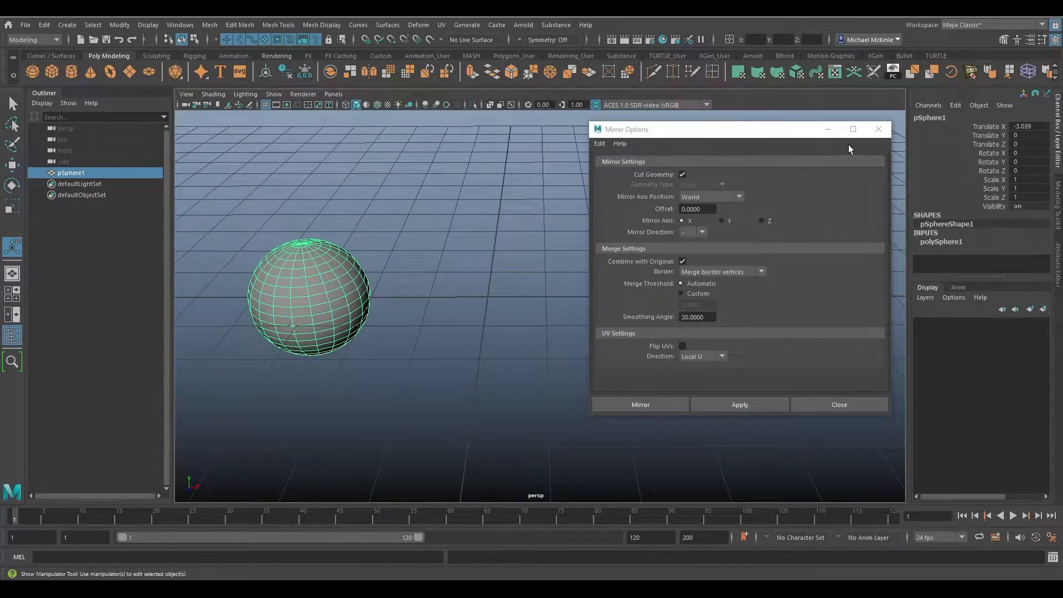
pyautogui.click(878, 129)
pyautogui.keyDown('alt'); pyautogui.moveTo(587, 221); pyautogui.dragTo(559, 275); pyautogui.keyUp('alt')
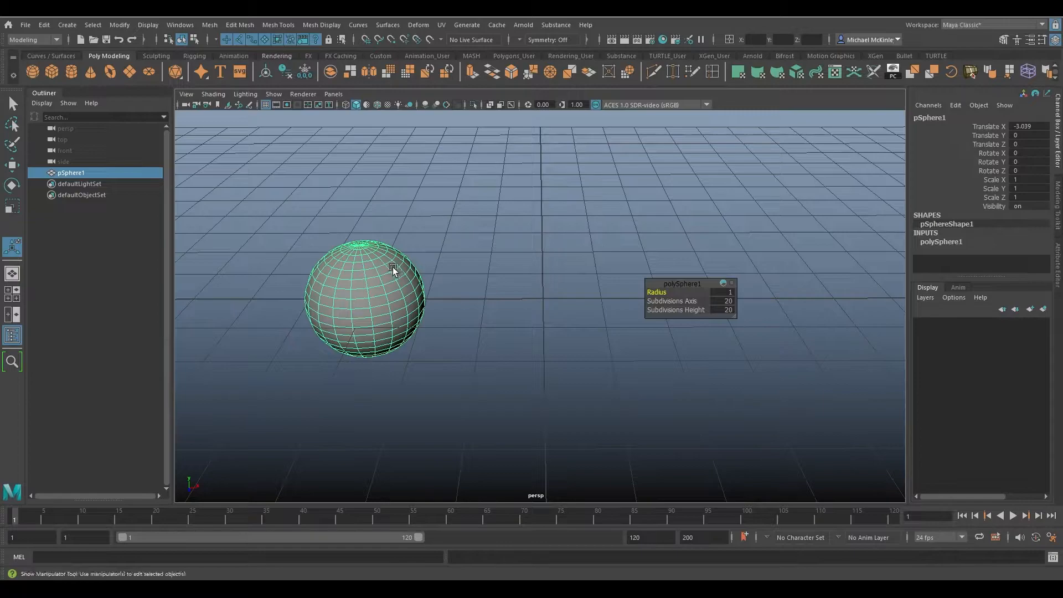
# - Mirror the sphere across the world X axis and turn off Cut Geometry for the mirror
pyautogui.press('w')
pyautogui.click(210, 24)
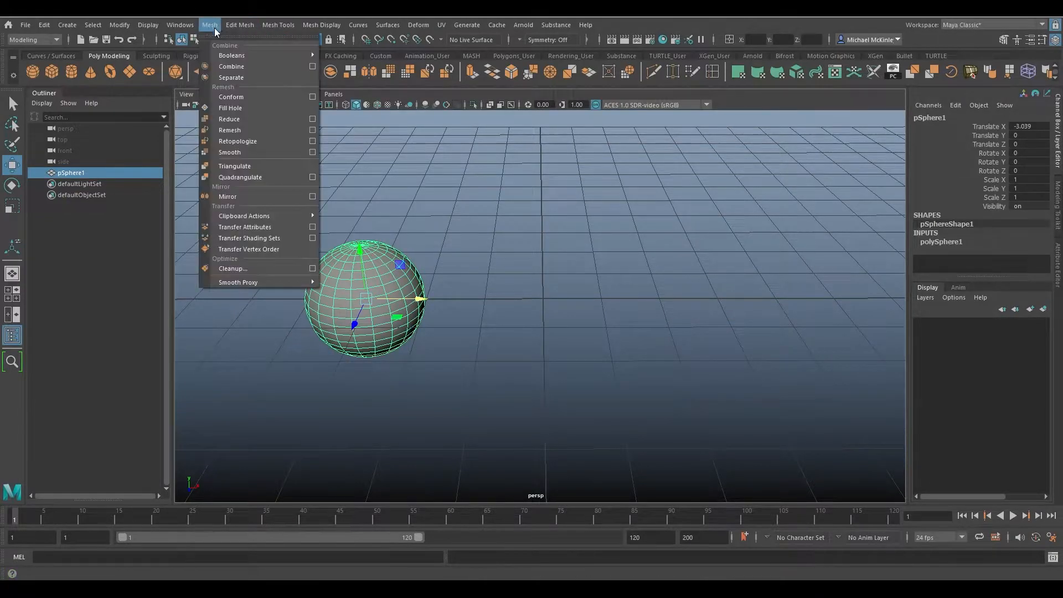
pyautogui.click(231, 197)
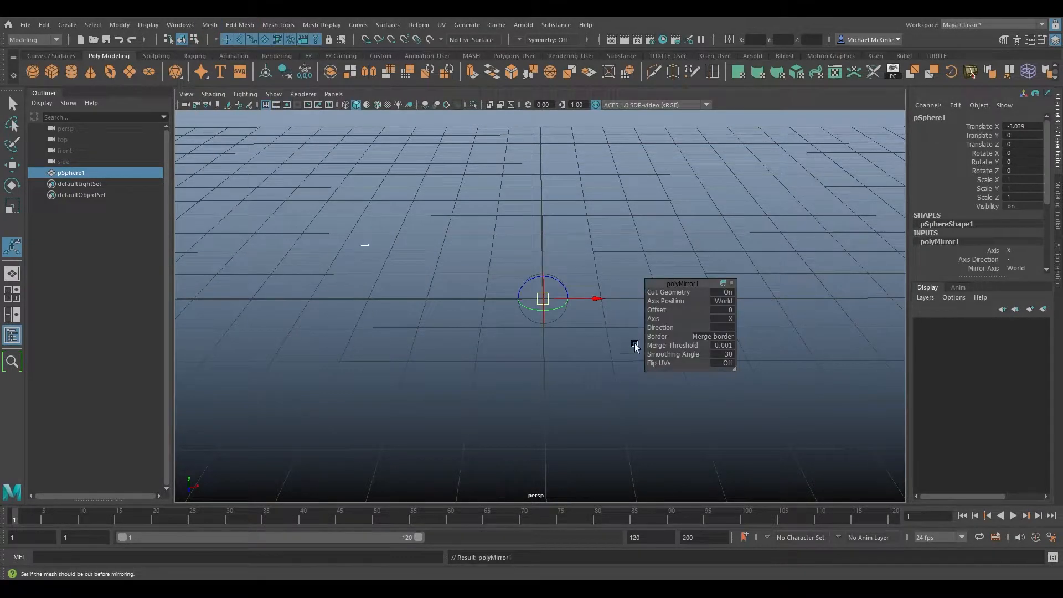
pyautogui.moveTo(685, 285)
pyautogui.mouseDown()
pyautogui.moveTo(665, 276)
pyautogui.moveTo(681, 278)
pyautogui.mouseUp()
pyautogui.keyDown('alt'); pyautogui.moveTo(517, 363); pyautogui.dragTo(520, 341); pyautogui.keyUp('alt')
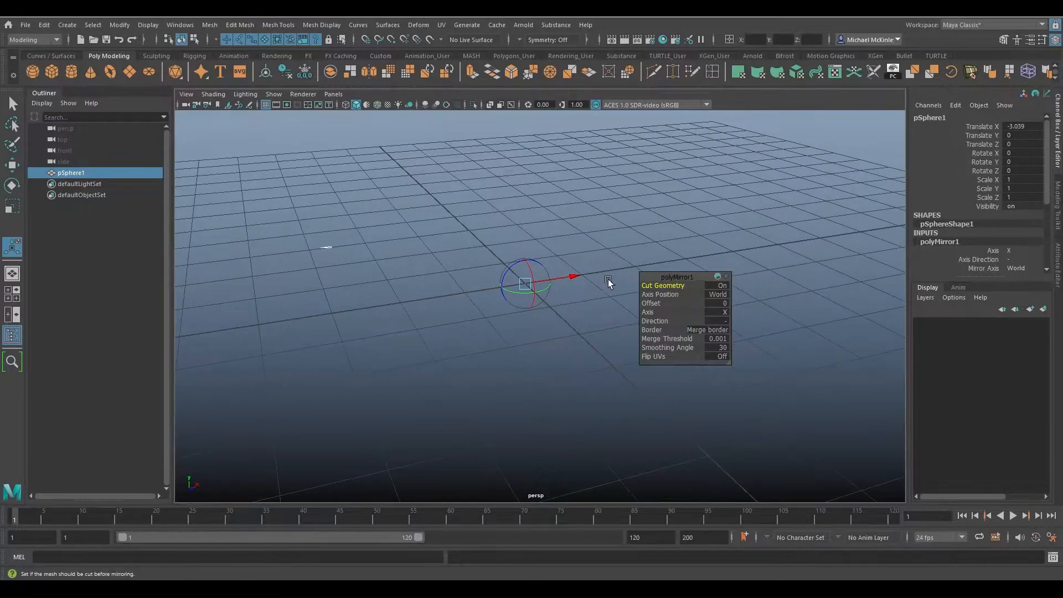
pyautogui.click(720, 286)
pyautogui.keyDown('alt'); pyautogui.moveTo(550, 356); pyautogui.dragTo(522, 372); pyautogui.keyUp('alt')
pyautogui.keyDown('alt'); pyautogui.moveTo(523, 373); pyautogui.dragTo(589, 300, button='right'); pyautogui.keyUp('alt')
pyautogui.keyDown('alt'); pyautogui.moveTo(590, 300); pyautogui.dragTo(536, 310); pyautogui.keyUp('alt')
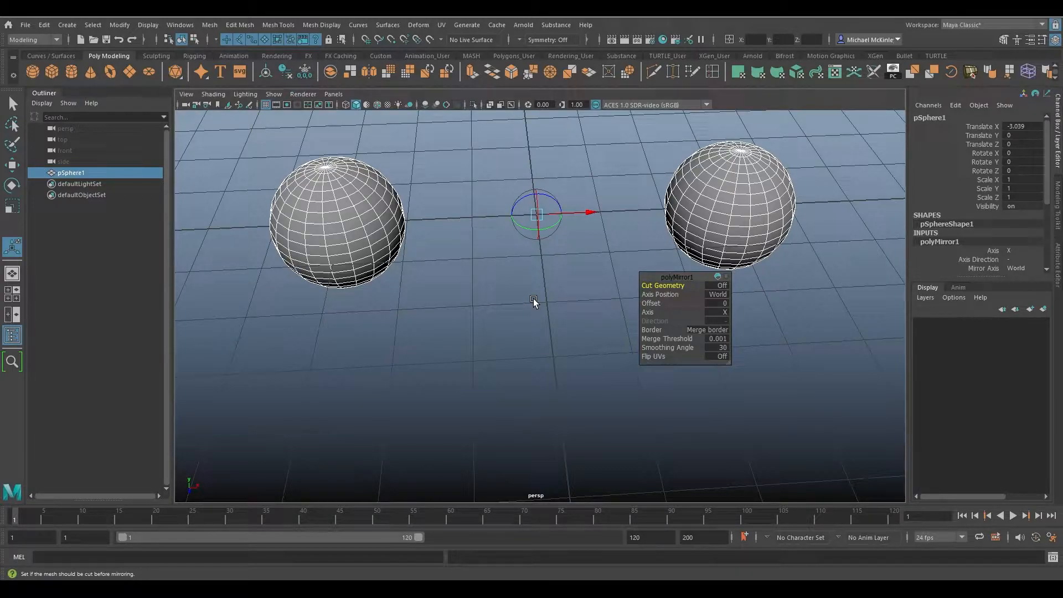
# - Slide the mirror plane along X to an offset of about -3.86 and turn on Cut Geometry
pyautogui.moveTo(590, 216); pyautogui.dragTo(357, 233)
pyautogui.click(721, 286)
pyautogui.keyDown('alt'); pyautogui.moveTo(418, 283); pyautogui.dragTo(558, 259, button='middle'); pyautogui.keyUp('alt')
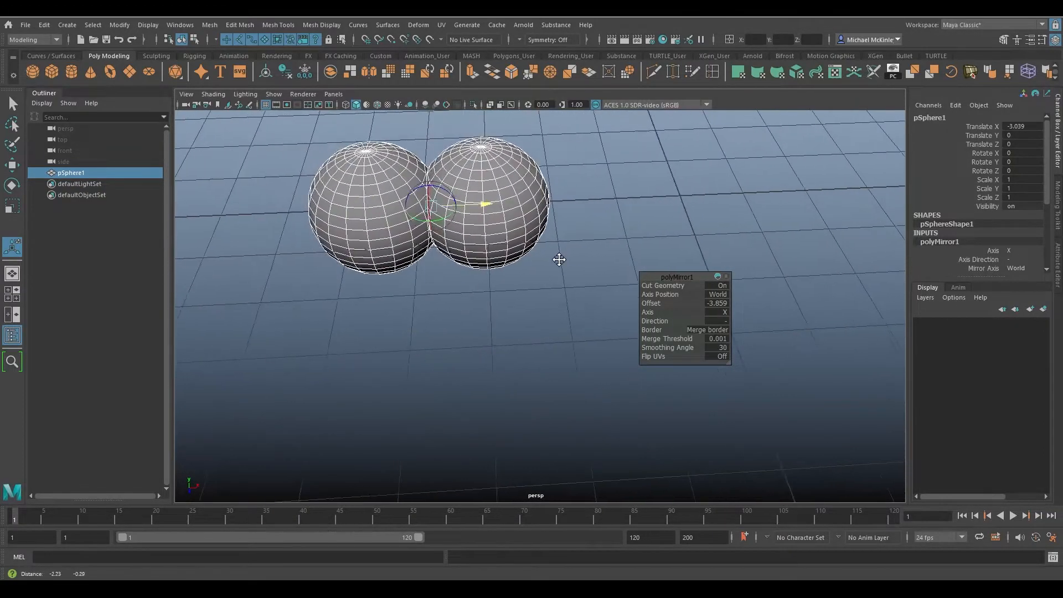
# - Shift the mirror offset to about -4.65 and back to about -3.39, and inspect the cut interior in wireframe
pyautogui.moveTo(486, 213); pyautogui.dragTo(432, 210)
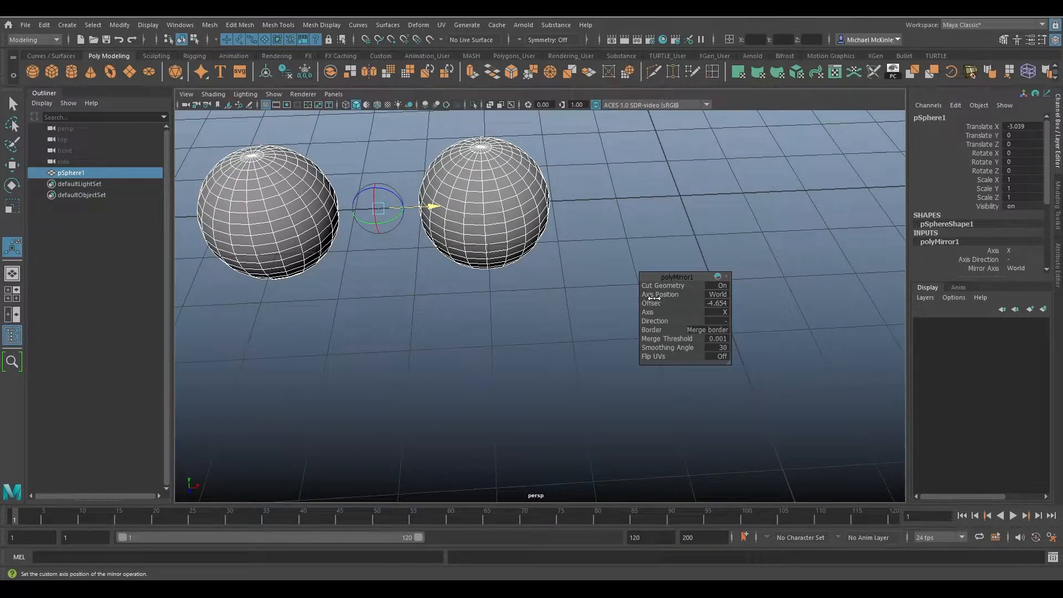
pyautogui.moveTo(447, 211); pyautogui.dragTo(509, 213)
pyautogui.keyDown('alt'); pyautogui.moveTo(493, 255); pyautogui.dragTo(455, 243); pyautogui.keyUp('alt')
pyautogui.keyDown('alt'); pyautogui.moveTo(455, 243); pyautogui.dragTo(455, 245, button='middle'); pyautogui.keyUp('alt')
pyautogui.keyDown('alt'); pyautogui.moveTo(455, 246); pyautogui.dragTo(559, 217); pyautogui.keyUp('alt')
pyautogui.press('4')
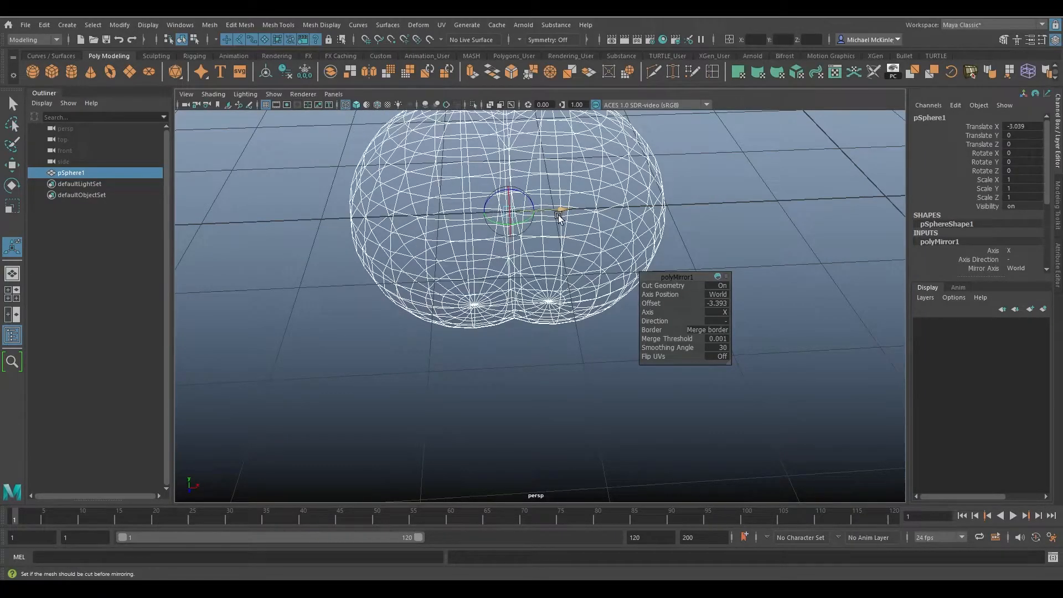
pyautogui.moveTo(650, 178)
pyautogui.keyDown('alt'); pyautogui.mouseDown()
pyautogui.moveTo(570, 218)
pyautogui.moveTo(842, 231)
pyautogui.moveTo(759, 237)
pyautogui.moveTo(807, 220)
pyautogui.mouseUp(); pyautogui.keyUp('alt')
pyautogui.press('5')
# - Move the mirror plane past the sphere to an offset of about 2.16, and back to about -4.38
pyautogui.moveTo(722, 236); pyautogui.dragTo(912, 228)
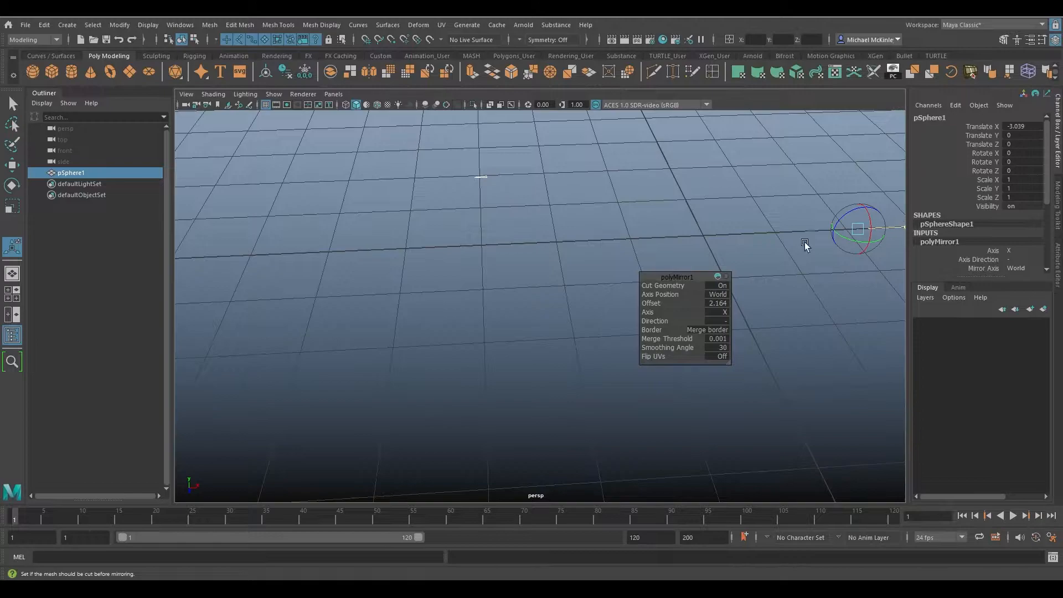
pyautogui.keyDown('alt'); pyautogui.moveTo(766, 221); pyautogui.dragTo(355, 254); pyautogui.keyUp('alt')
pyautogui.keyDown('alt'); pyautogui.moveTo(503, 233); pyautogui.dragTo(611, 215, button='middle'); pyautogui.keyUp('alt')
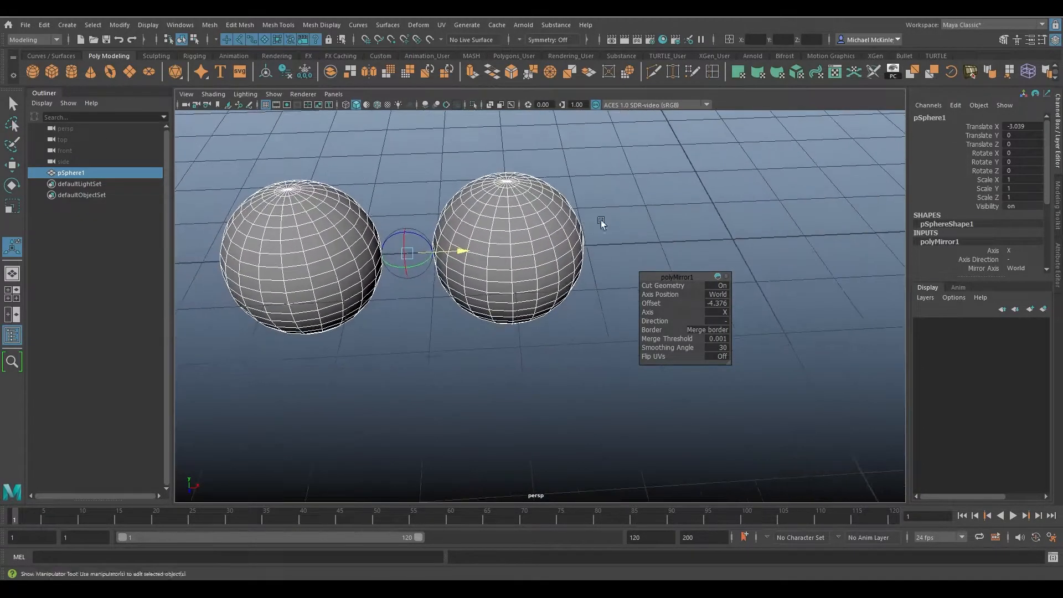
# - Move the mirror plane farther from the sphere, to an offset of about -5.67
pyautogui.moveTo(469, 254); pyautogui.dragTo(428, 264)
pyautogui.keyDown('alt'); pyautogui.moveTo(492, 302); pyautogui.dragTo(527, 299, button='middle'); pyautogui.keyUp('alt')
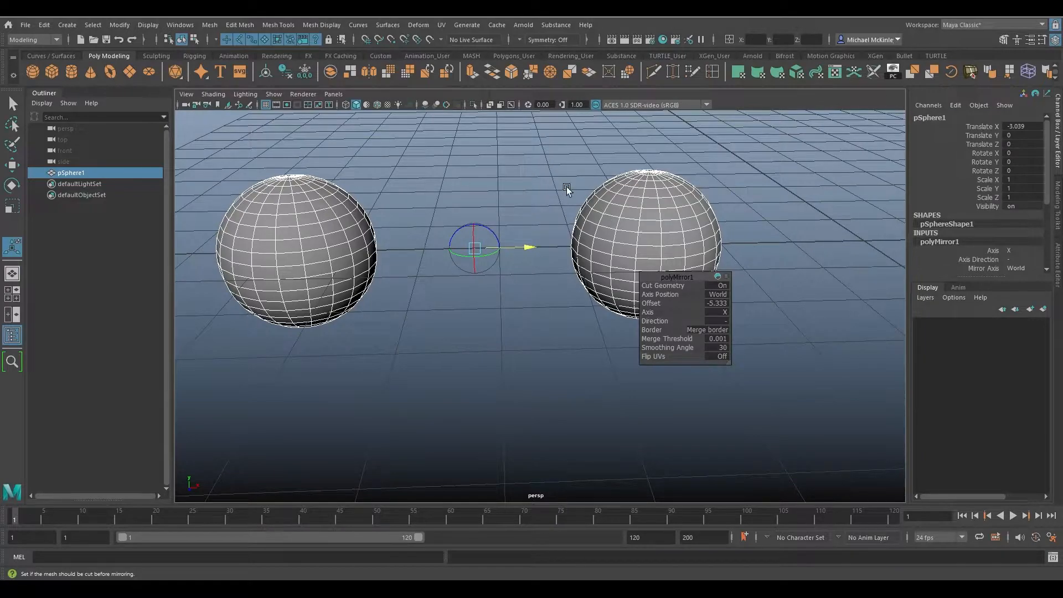
pyautogui.keyDown('alt'); pyautogui.moveTo(560, 273); pyautogui.dragTo(510, 275); pyautogui.keyUp('alt')
pyautogui.keyDown('alt'); pyautogui.moveTo(510, 275); pyautogui.dragTo(534, 293, button='middle'); pyautogui.keyUp('alt')
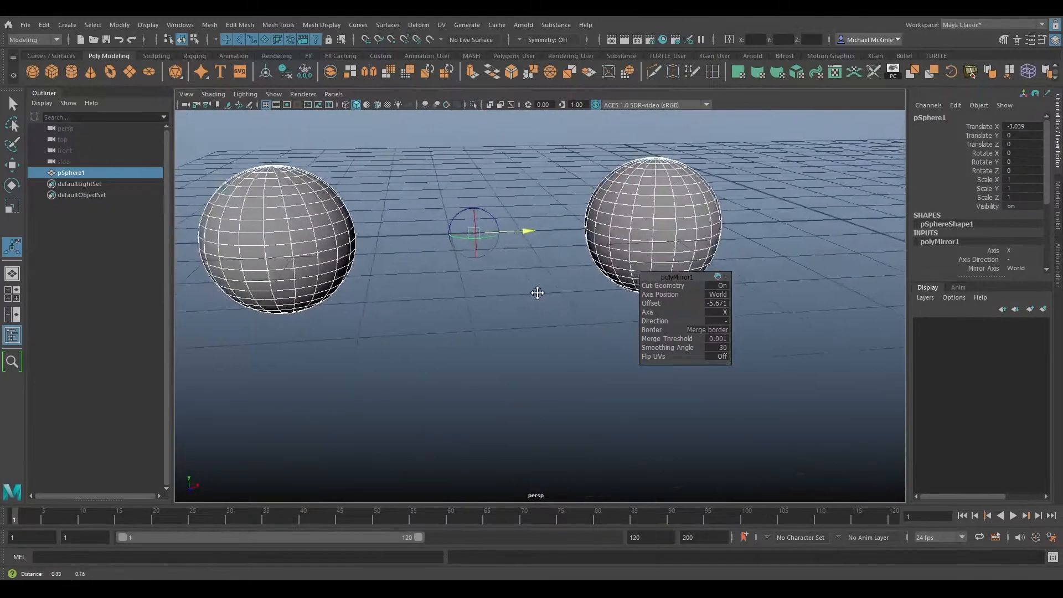
pyautogui.keyDown('alt'); pyautogui.moveTo(534, 292); pyautogui.dragTo(520, 302); pyautogui.keyUp('alt')
# - Slide the mirror plane into the sphere at an offset of about -3.59, inspect the seam, and move it out to about -4.55
pyautogui.moveTo(540, 235); pyautogui.dragTo(675, 242)
pyautogui.keyDown('alt'); pyautogui.moveTo(675, 242); pyautogui.dragTo(577, 252, button='middle'); pyautogui.keyUp('alt')
pyautogui.keyDown('alt'); pyautogui.moveTo(576, 253); pyautogui.dragTo(585, 273); pyautogui.keyUp('alt')
pyautogui.keyDown('alt'); pyautogui.moveTo(585, 272); pyautogui.dragTo(646, 249, button='right'); pyautogui.keyUp('alt')
pyautogui.keyDown('alt'); pyautogui.moveTo(646, 249); pyautogui.dragTo(595, 244); pyautogui.keyUp('alt')
pyautogui.moveTo(548, 258); pyautogui.dragTo(564, 260)
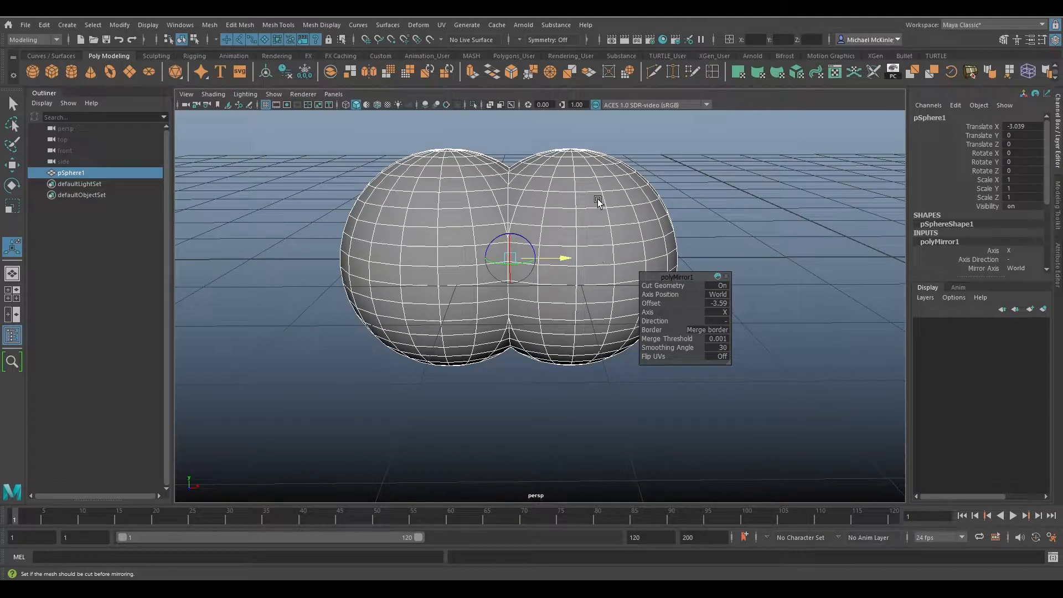
pyautogui.keyDown('alt'); pyautogui.moveTo(598, 200); pyautogui.dragTo(605, 268); pyautogui.keyUp('alt')
pyautogui.keyDown('alt'); pyautogui.moveTo(585, 320); pyautogui.dragTo(637, 223); pyautogui.keyUp('alt')
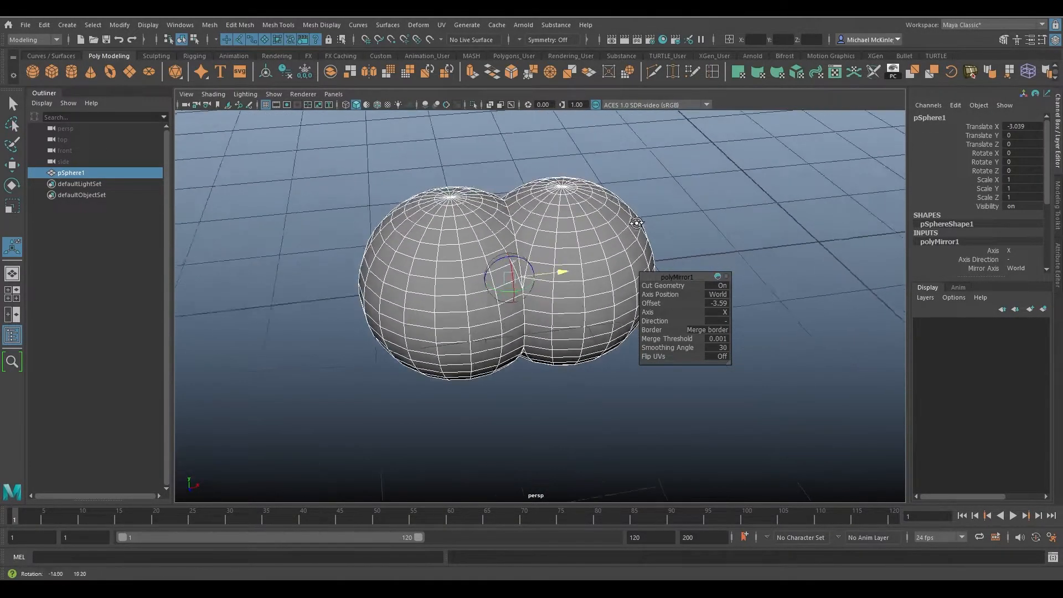
pyautogui.moveTo(560, 271); pyautogui.dragTo(472, 280)
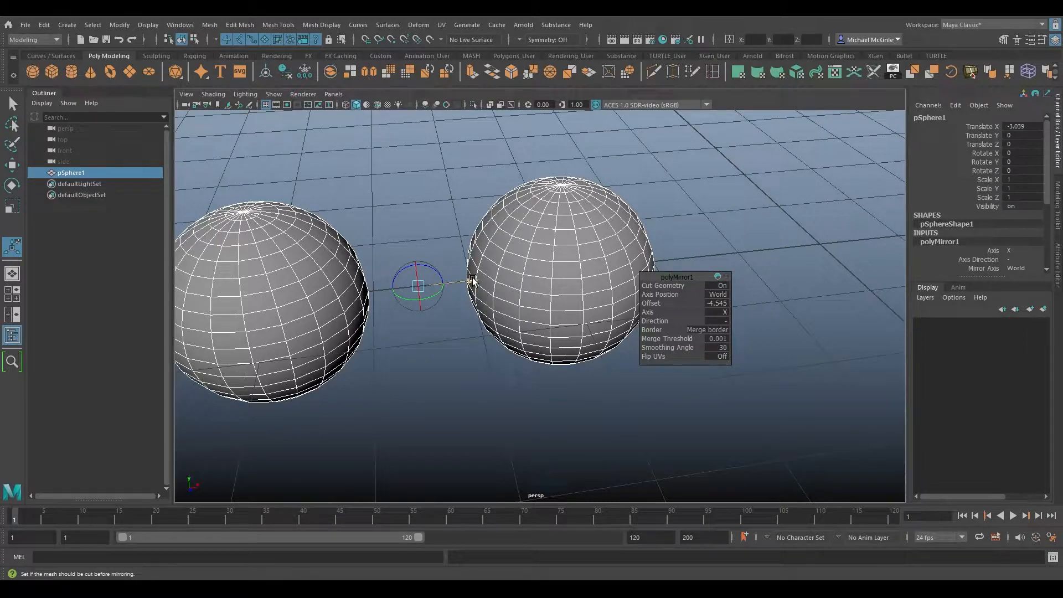
pyautogui.click(472, 280)
# - Turn off Cut Geometry for the mirror and move its offset to about -0.74
pyautogui.click(722, 286)
pyautogui.moveTo(474, 281); pyautogui.dragTo(811, 250)
pyautogui.keyDown('alt'); pyautogui.moveTo(781, 313); pyautogui.dragTo(646, 304, button='middle'); pyautogui.keyUp('alt')
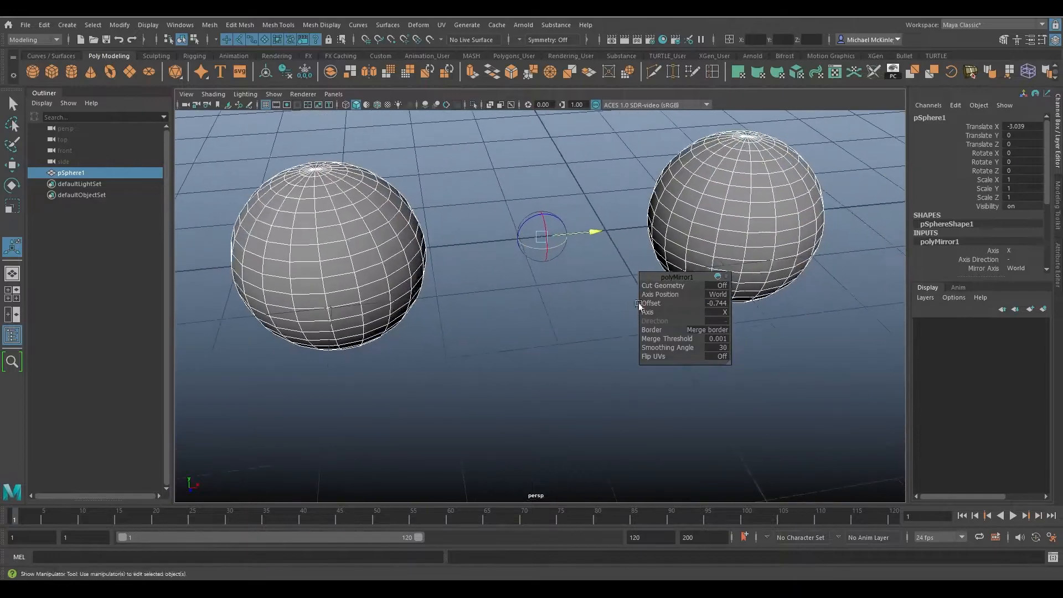
# - Move the mirror offset to about -3.51 so the spheres overlap, and inspect the uncut intersection in wireframe
pyautogui.keyDown('alt'); pyautogui.moveTo(559, 332); pyautogui.dragTo(491, 325, button='middle'); pyautogui.keyUp('alt')
pyautogui.keyDown('alt'); pyautogui.moveTo(491, 325); pyautogui.dragTo(507, 311, button='right'); pyautogui.keyUp('alt')
pyautogui.keyDown('alt'); pyautogui.moveTo(507, 311); pyautogui.dragTo(501, 271); pyautogui.keyUp('alt')
pyautogui.moveTo(522, 236); pyautogui.dragTo(327, 236)
pyautogui.keyDown('alt'); pyautogui.moveTo(380, 283); pyautogui.dragTo(556, 327, button='middle'); pyautogui.keyUp('alt')
pyautogui.keyDown('alt'); pyautogui.moveTo(555, 327); pyautogui.dragTo(575, 339, button='right'); pyautogui.keyUp('alt')
pyautogui.keyDown('alt'); pyautogui.moveTo(574, 339); pyautogui.dragTo(540, 352); pyautogui.keyUp('alt')
pyautogui.click(486, 249)
pyautogui.moveTo(487, 249); pyautogui.dragTo(504, 265)
pyautogui.press('4')
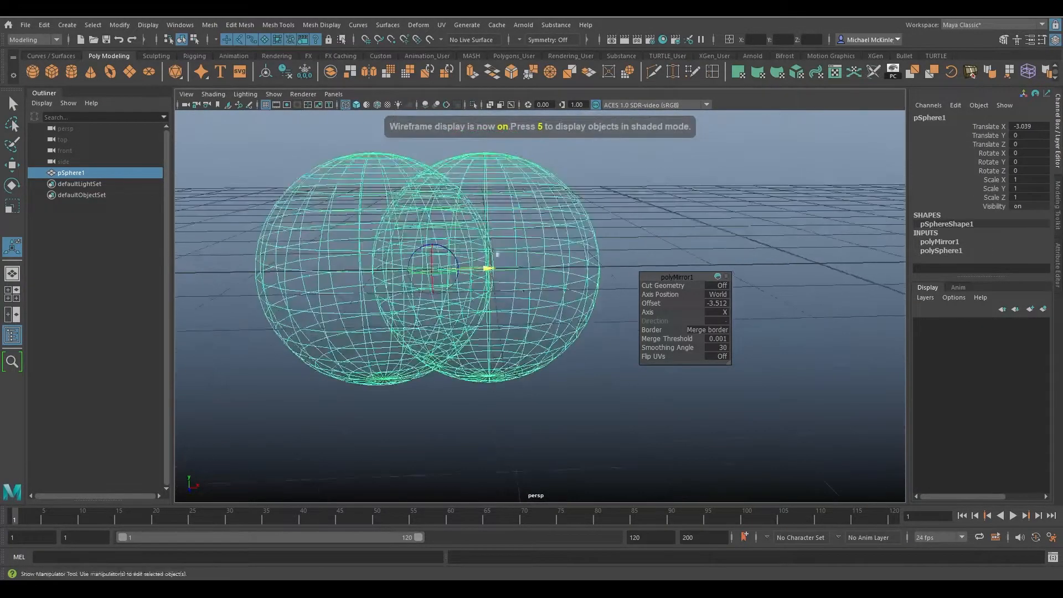
pyautogui.keyDown('alt'); pyautogui.moveTo(421, 294); pyautogui.dragTo(771, 351); pyautogui.keyUp('alt')
pyautogui.keyDown('alt'); pyautogui.moveTo(758, 348); pyautogui.dragTo(665, 330, button='middle'); pyautogui.keyUp('alt')
pyautogui.keyDown('alt'); pyautogui.moveTo(666, 330); pyautogui.dragTo(567, 342, button='right'); pyautogui.keyUp('alt')
pyautogui.keyDown('alt'); pyautogui.moveTo(567, 342); pyautogui.dragTo(561, 373); pyautogui.keyUp('alt')
pyautogui.keyDown('alt'); pyautogui.moveTo(561, 373); pyautogui.dragTo(544, 380, button='middle'); pyautogui.keyUp('alt')
# - Return to shaded display and move the mirror offset to about 0.29 to separate the two spheres
pyautogui.press('5')
pyautogui.moveTo(543, 380)
pyautogui.keyDown('alt'); pyautogui.mouseDown()
pyautogui.moveTo(541, 363)
pyautogui.moveTo(503, 355)
pyautogui.mouseUp(); pyautogui.keyUp('alt')
pyautogui.moveTo(527, 274); pyautogui.dragTo(603, 269)
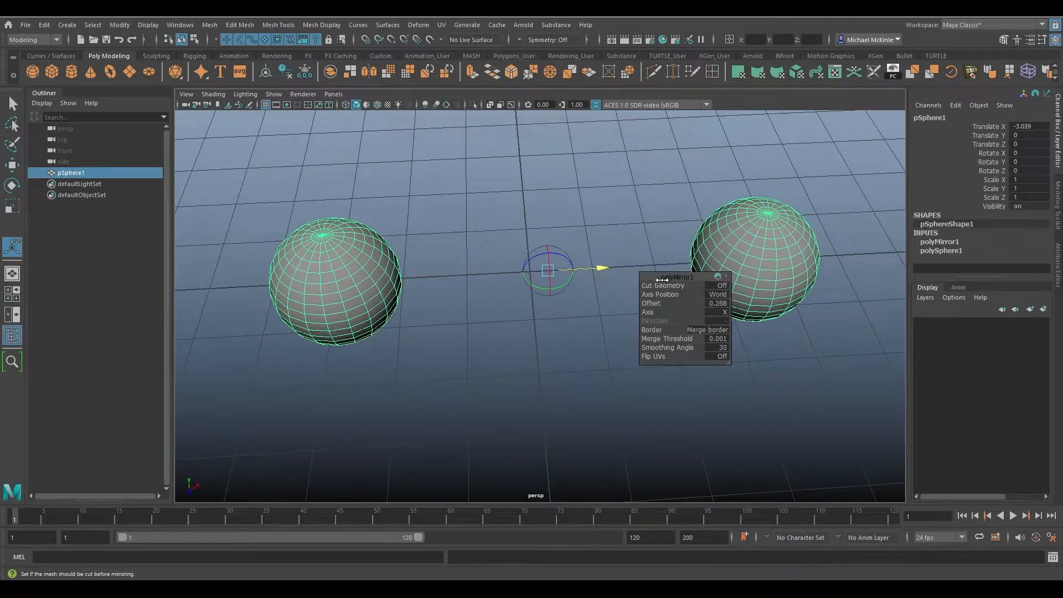
# - Open the Mirror options beside the spheres and compare them with the settings of the existing mirror
pyautogui.click(210, 24)
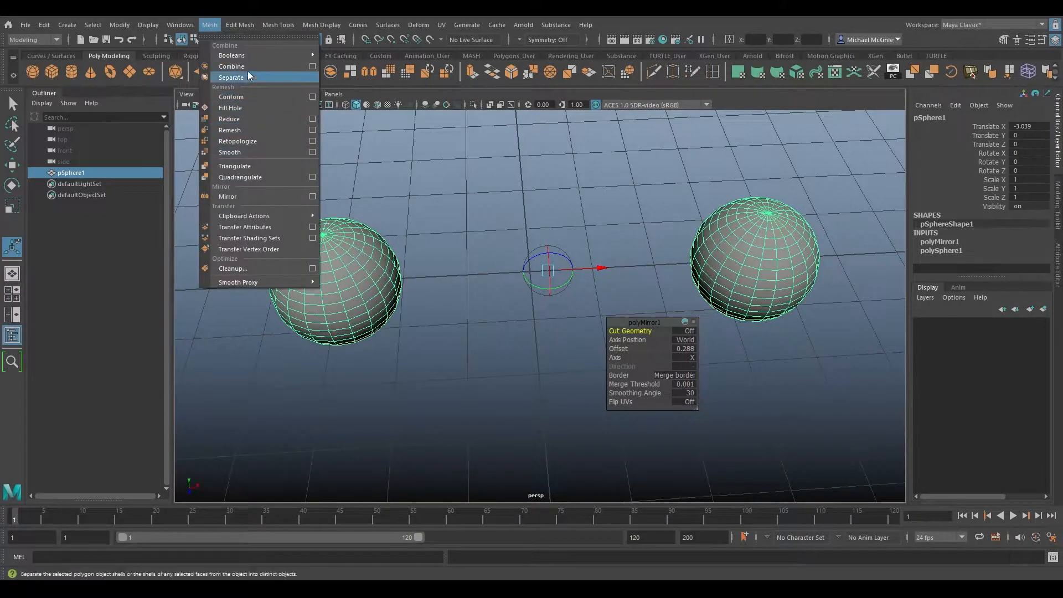
pyautogui.click(312, 196)
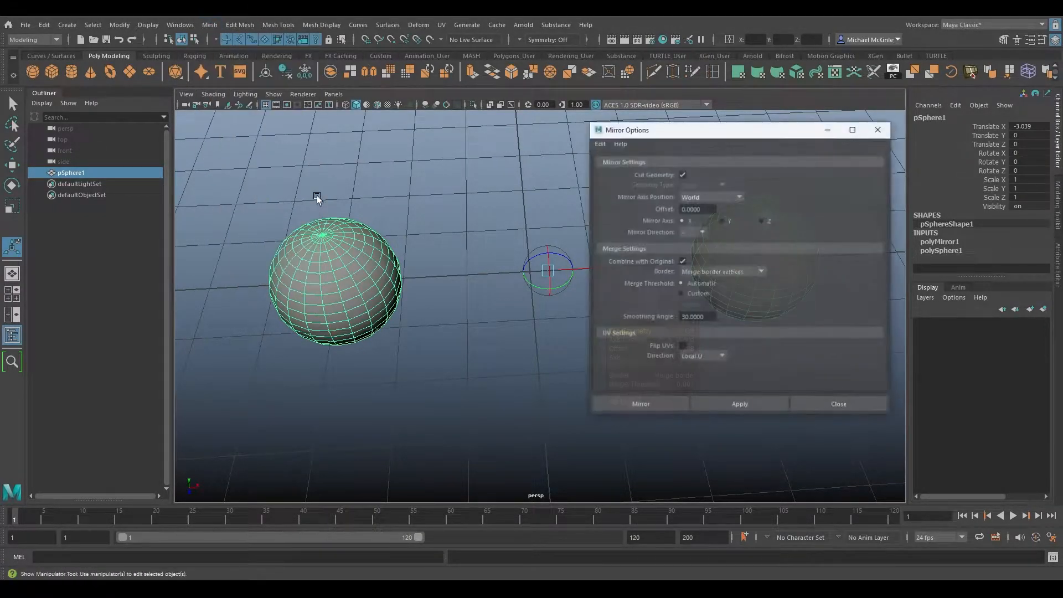
pyautogui.moveTo(629, 133); pyautogui.dragTo(95, 25)
pyautogui.keyDown('alt'); pyautogui.moveTo(452, 159); pyautogui.dragTo(603, 222); pyautogui.keyUp('alt')
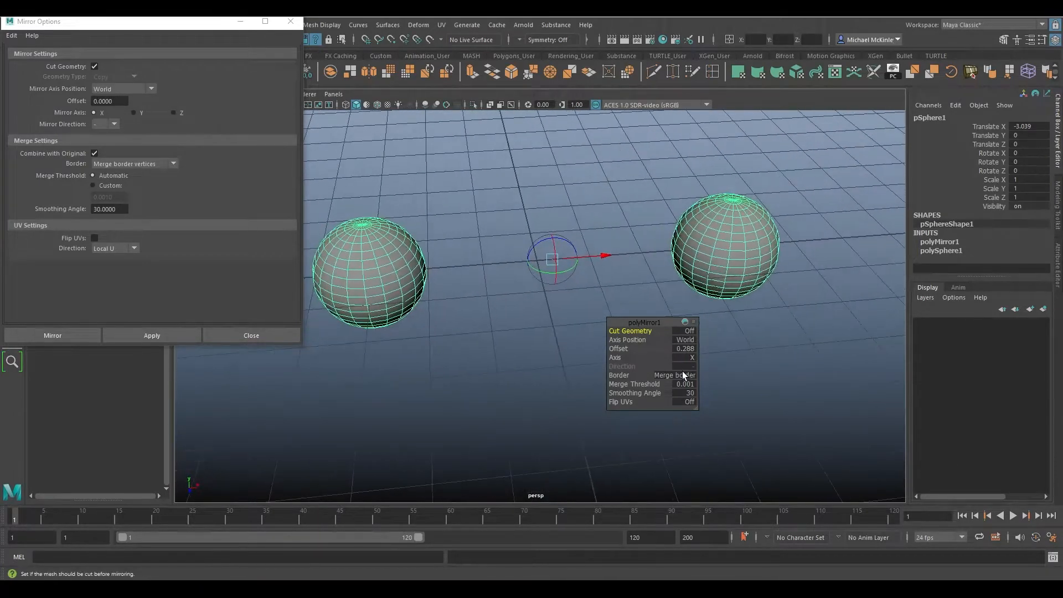
pyautogui.moveTo(543, 317)
pyautogui.keyDown('alt'); pyautogui.mouseDown()
pyautogui.moveTo(524, 304)
pyautogui.moveTo(539, 301)
pyautogui.mouseUp(); pyautogui.keyUp('alt')
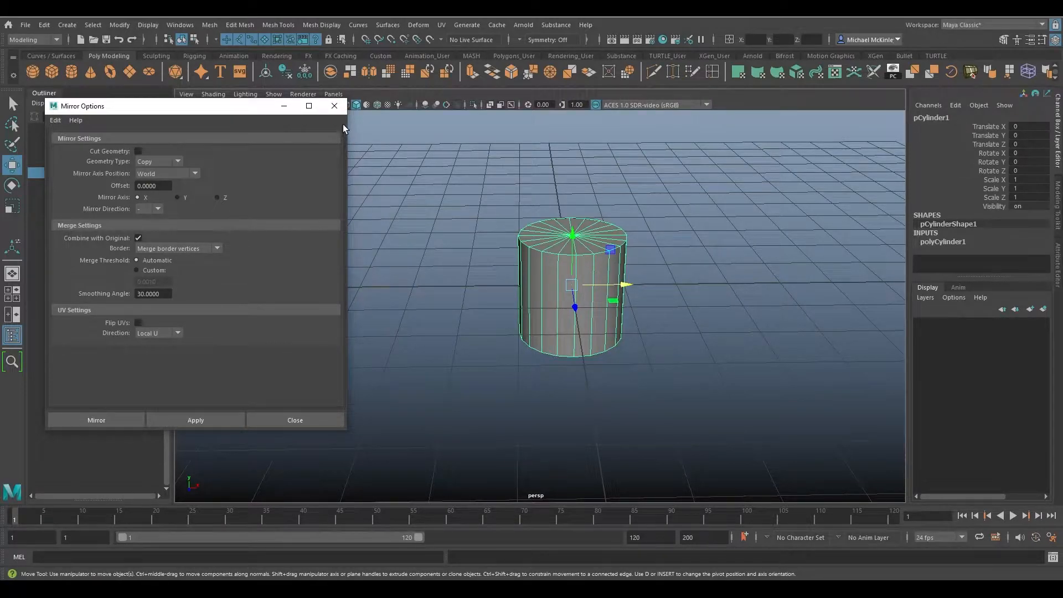
# - Close the Mirror options, leaving the cylinder selected
pyautogui.click(334, 105)
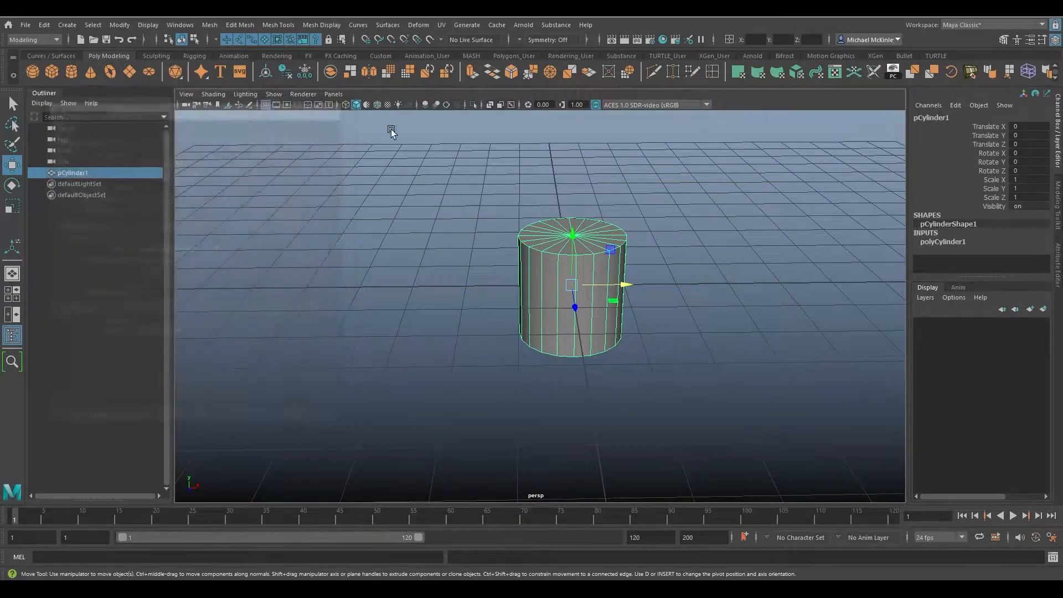
pyautogui.keyDown('alt'); pyautogui.moveTo(637, 274); pyautogui.dragTo(628, 292); pyautogui.keyUp('alt')
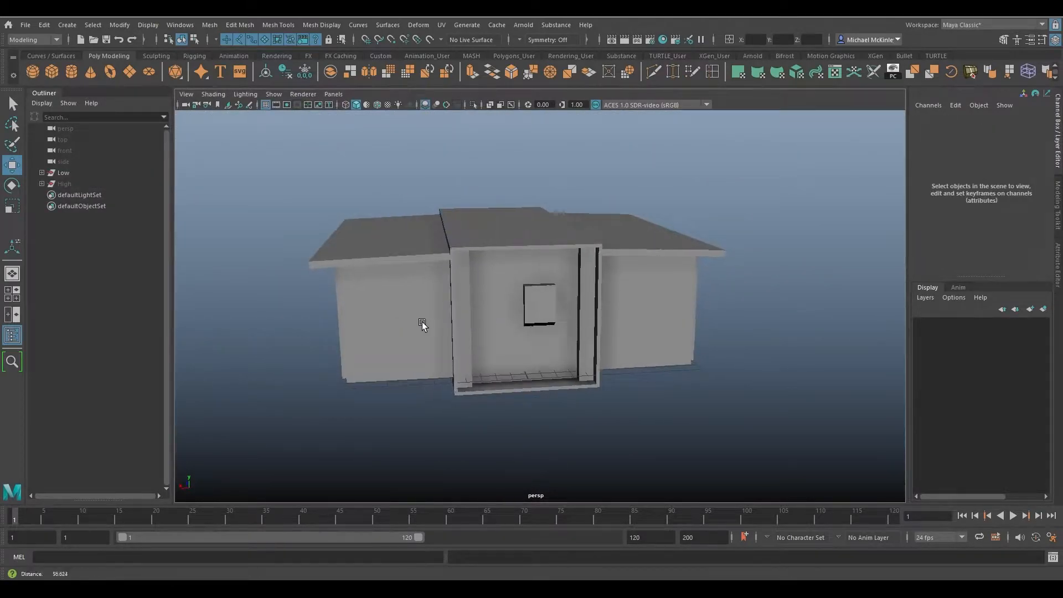
# - Examine the building's central block and its two side wings from several angles, selecting the individual parts
pyautogui.keyDown('alt'); pyautogui.moveTo(422, 325); pyautogui.dragTo(559, 319); pyautogui.keyUp('alt')
pyautogui.click(640, 326)
pyautogui.keyDown('alt'); pyautogui.moveTo(641, 325); pyautogui.dragTo(527, 325); pyautogui.keyUp('alt')
pyautogui.click(504, 281)
pyautogui.click(344, 268)
pyautogui.click(587, 275)
pyautogui.click(308, 267)
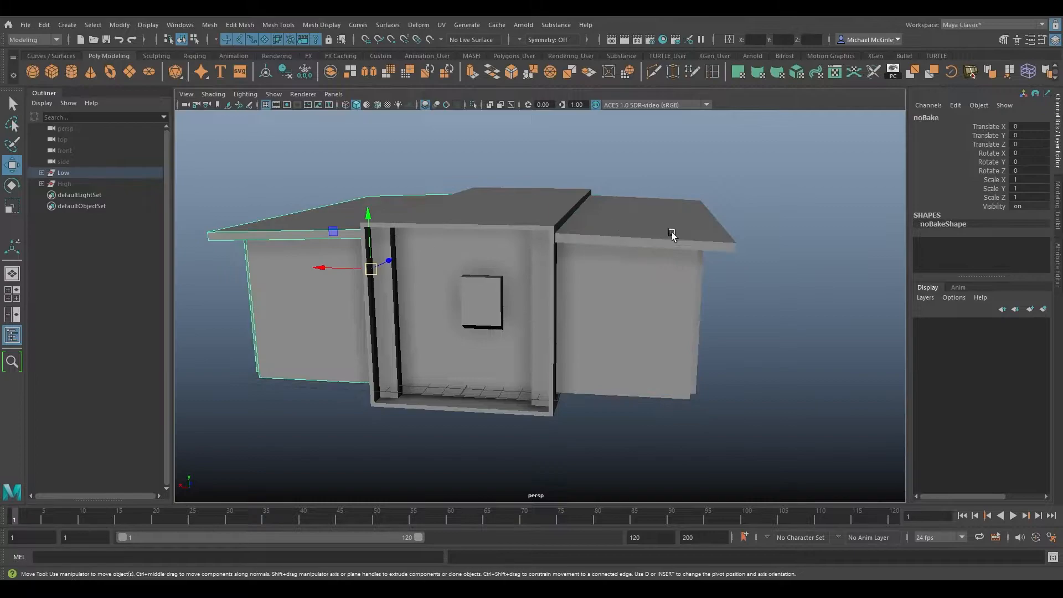
pyautogui.keyDown('alt'); pyautogui.moveTo(676, 292); pyautogui.dragTo(679, 324); pyautogui.keyUp('alt')
pyautogui.keyDown('alt'); pyautogui.moveTo(610, 277); pyautogui.dragTo(576, 300); pyautogui.keyUp('alt')
pyautogui.click(650, 281)
pyautogui.keyDown('alt'); pyautogui.moveTo(602, 339); pyautogui.dragTo(655, 363); pyautogui.keyUp('alt')
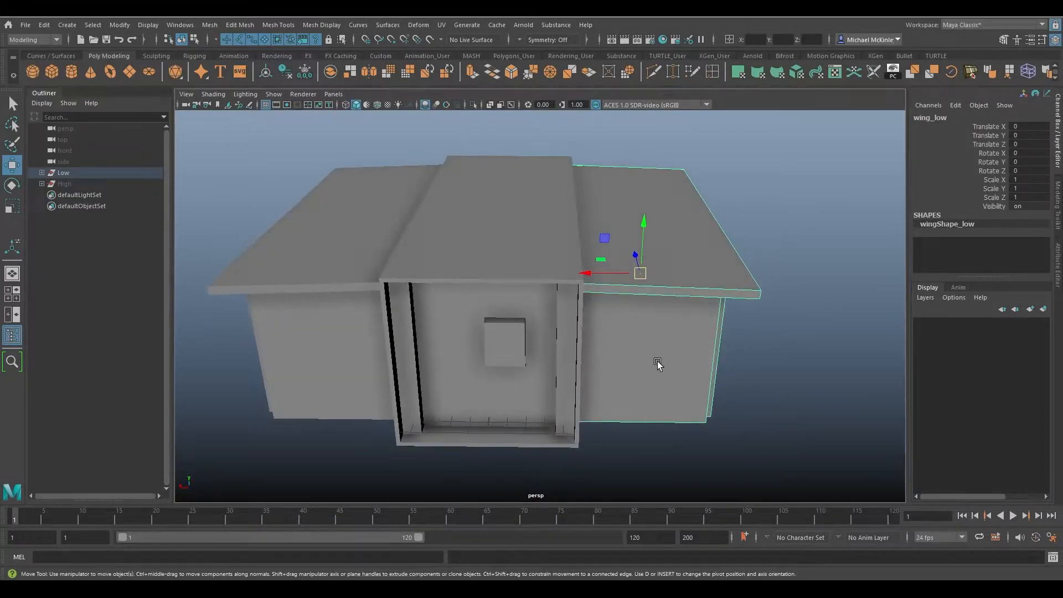
# - Delete the left wing, noBake, leaving only the central block and the right wing
pyautogui.click(321, 314)
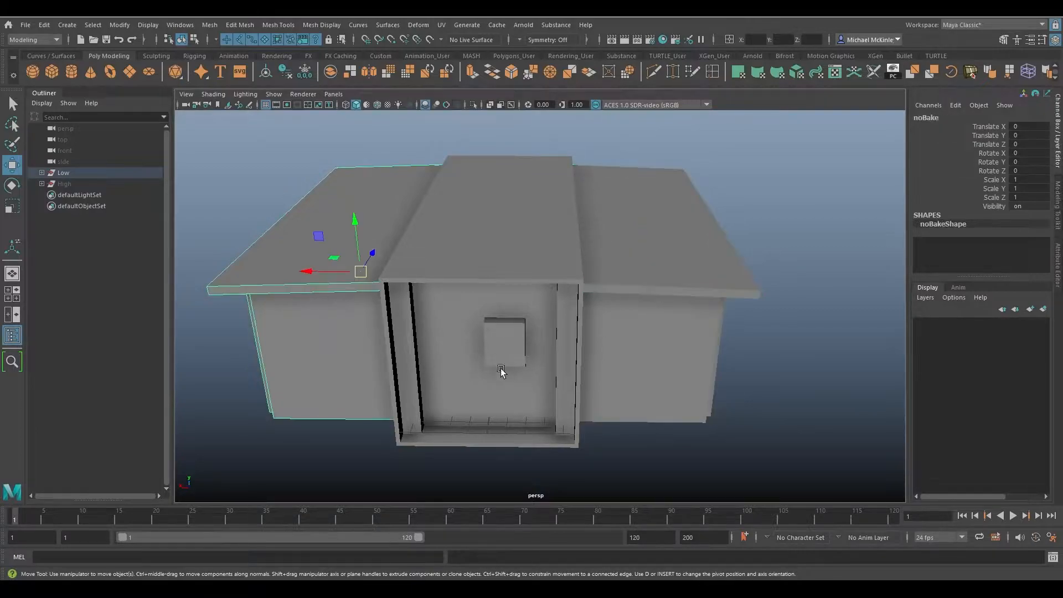
pyautogui.click(661, 361)
pyautogui.click(355, 293)
pyautogui.press('Delete')
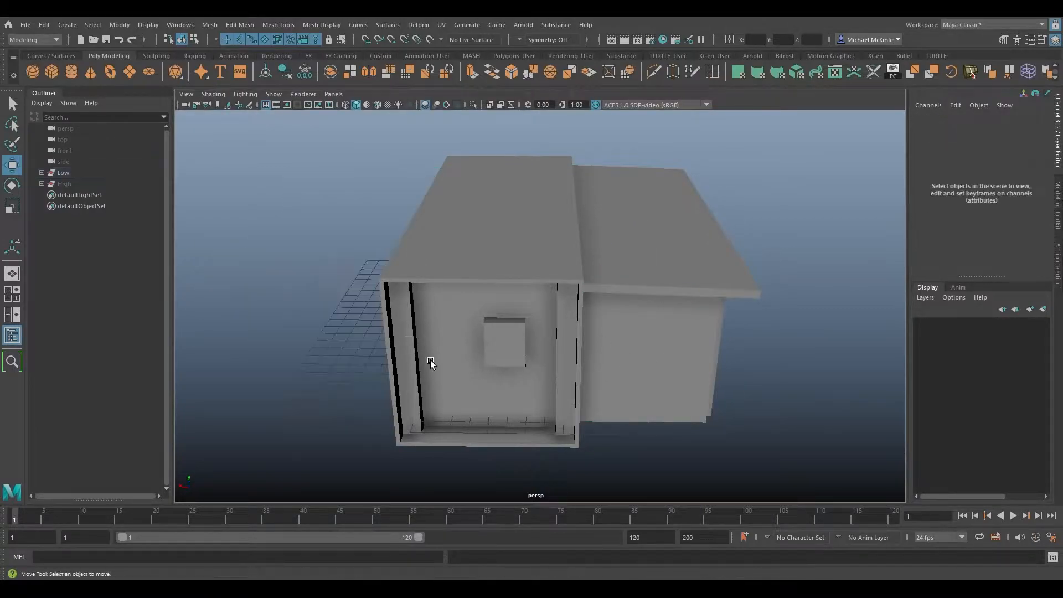
# - Select the remaining wing, wing_low, and examine its pivot and position relative to the world origin and grid
pyautogui.click(662, 322)
pyautogui.keyDown('alt'); pyautogui.moveTo(674, 333); pyautogui.dragTo(633, 327); pyautogui.keyUp('alt')
pyautogui.keyDown('alt'); pyautogui.moveTo(667, 360); pyautogui.dragTo(625, 367); pyautogui.keyUp('alt')
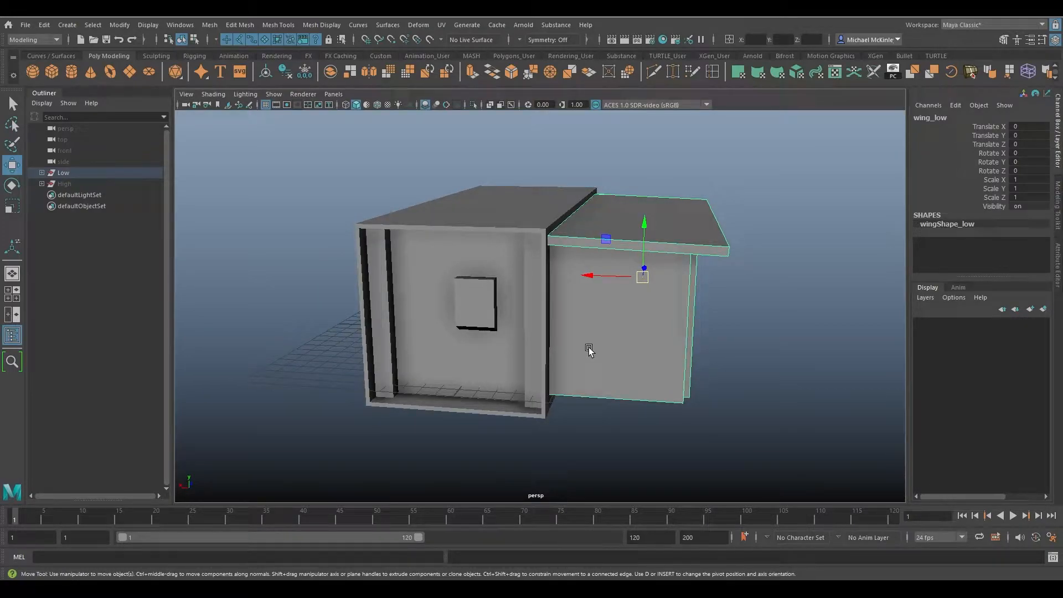
pyautogui.keyDown('alt'); pyautogui.moveTo(593, 343); pyautogui.dragTo(606, 299); pyautogui.keyUp('alt')
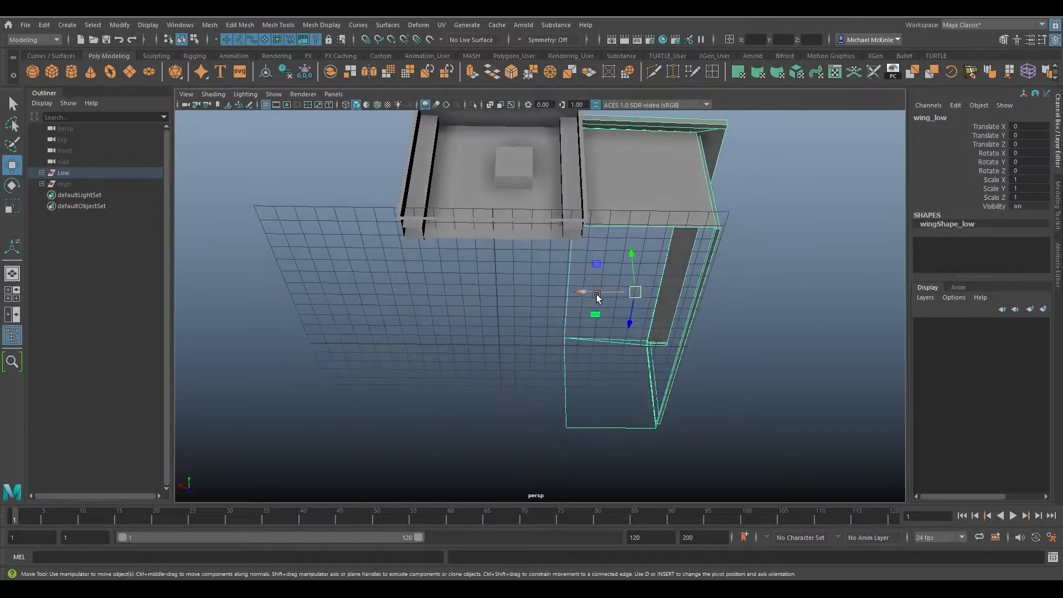
pyautogui.keyDown('alt'); pyautogui.moveTo(659, 273); pyautogui.dragTo(447, 338); pyautogui.keyUp('alt')
pyautogui.keyDown('alt'); pyautogui.moveTo(484, 384); pyautogui.dragTo(496, 343); pyautogui.keyUp('alt')
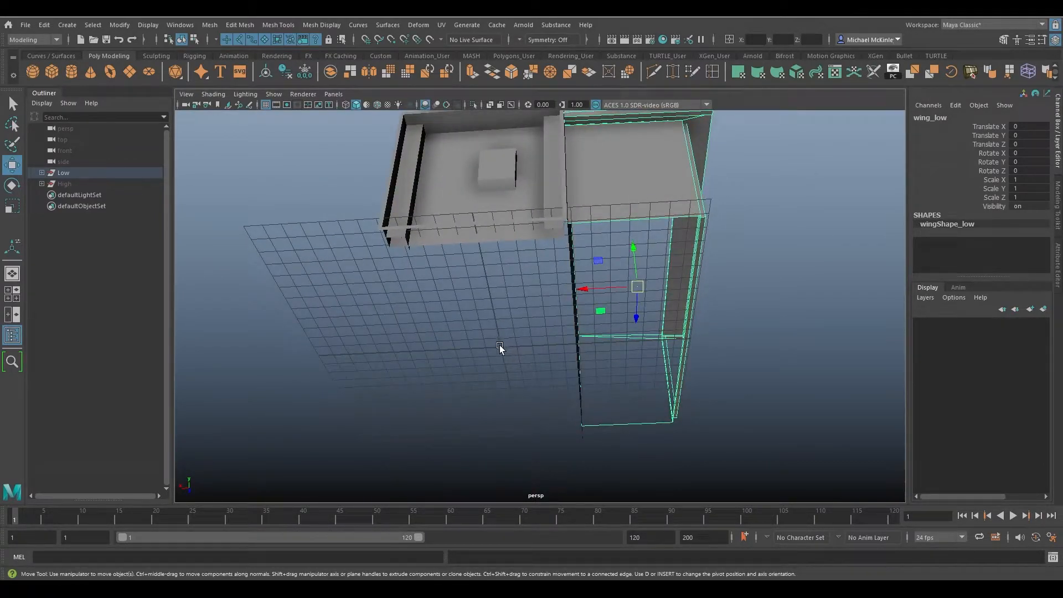
pyautogui.keyDown('alt'); pyautogui.moveTo(481, 368); pyautogui.dragTo(495, 357); pyautogui.keyUp('alt')
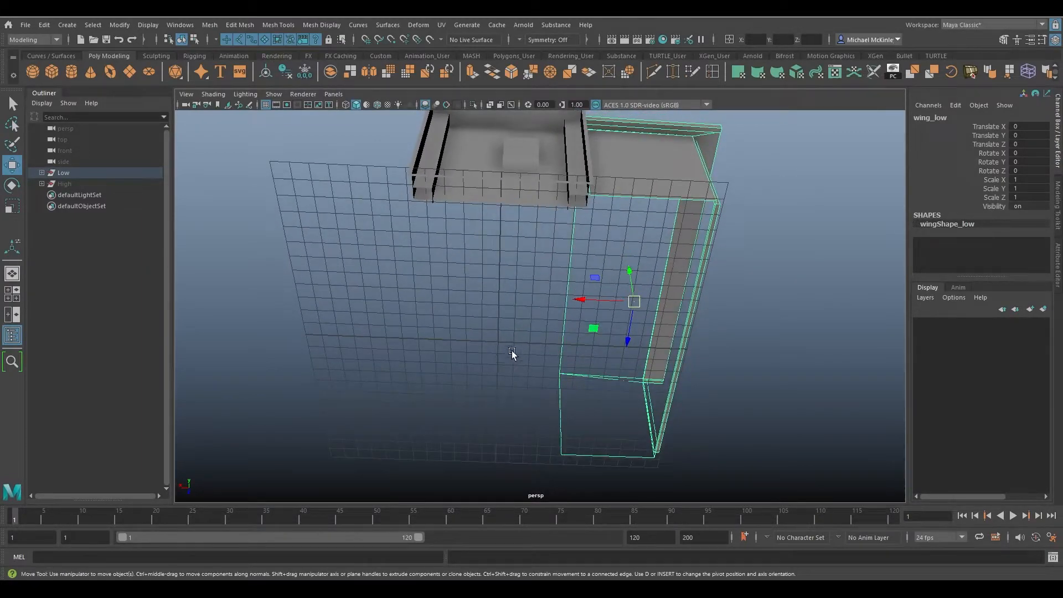
pyautogui.keyDown('alt'); pyautogui.moveTo(500, 279); pyautogui.dragTo(487, 424); pyautogui.keyUp('alt')
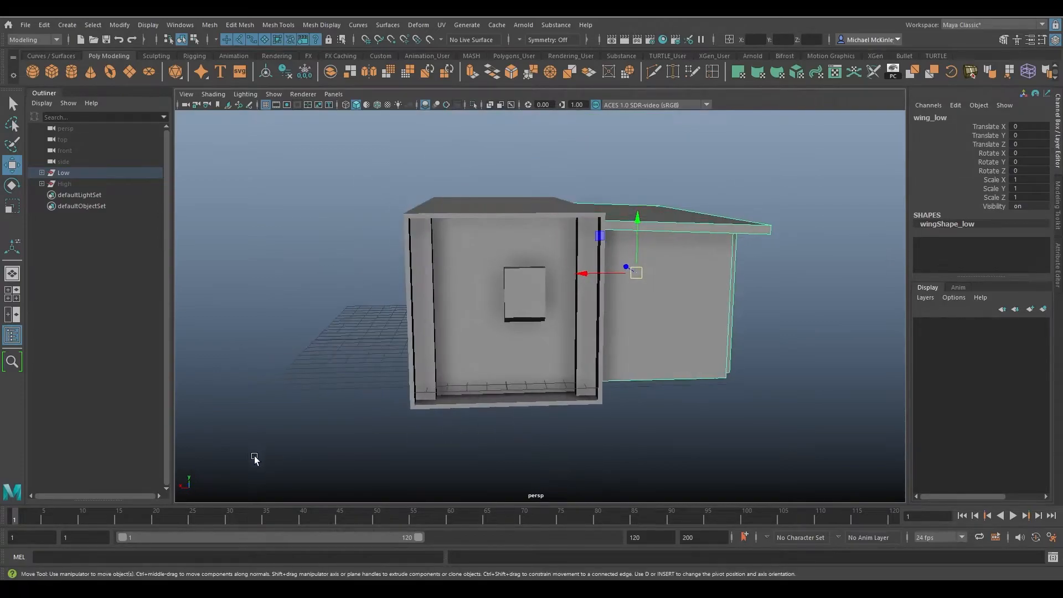
pyautogui.keyDown('alt'); pyautogui.moveTo(182, 491); pyautogui.dragTo(310, 462); pyautogui.keyUp('alt')
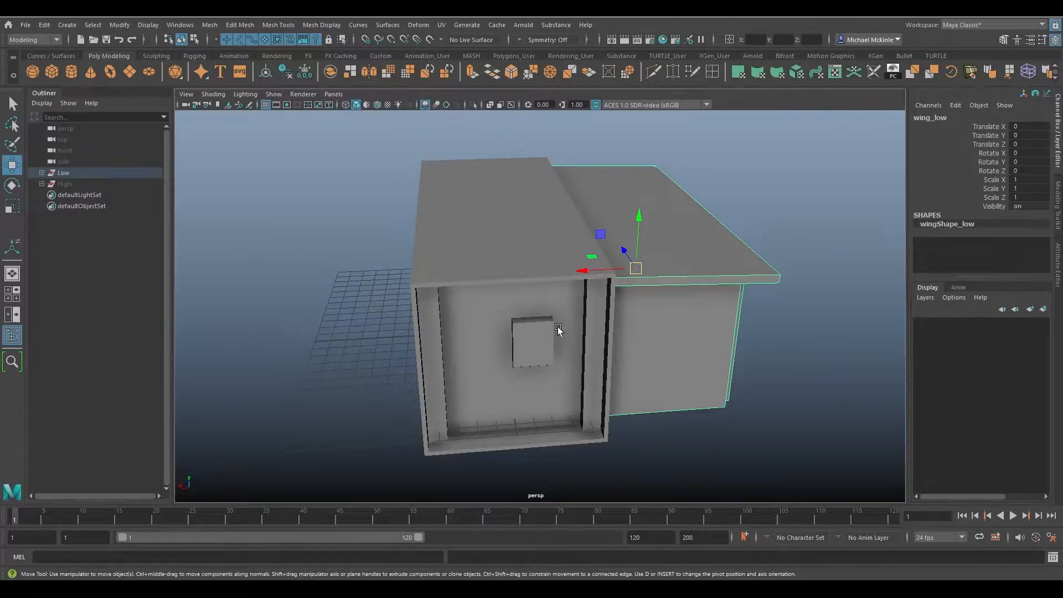
pyautogui.keyDown('alt'); pyautogui.moveTo(523, 324); pyautogui.dragTo(721, 267); pyautogui.keyUp('alt')
pyautogui.keyDown('alt'); pyautogui.moveTo(723, 318); pyautogui.dragTo(518, 239); pyautogui.keyUp('alt')
pyautogui.keyDown('alt'); pyautogui.moveTo(376, 284); pyautogui.dragTo(587, 326); pyautogui.keyUp('alt')
pyautogui.keyDown('alt'); pyautogui.moveTo(437, 400); pyautogui.dragTo(552, 395); pyautogui.keyUp('alt')
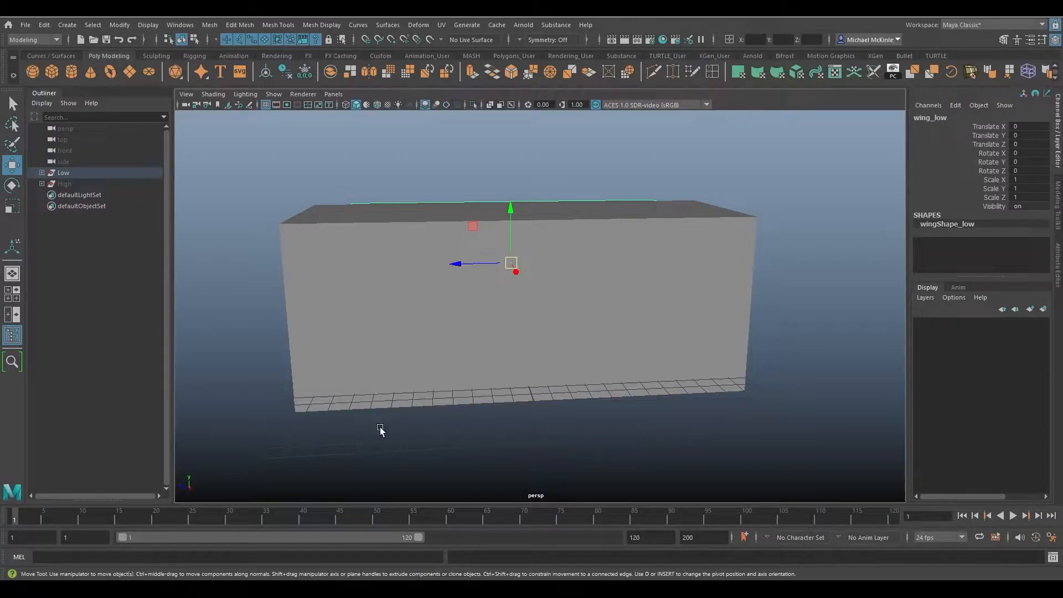
pyautogui.keyDown('alt'); pyautogui.moveTo(681, 278); pyautogui.dragTo(552, 298); pyautogui.keyUp('alt')
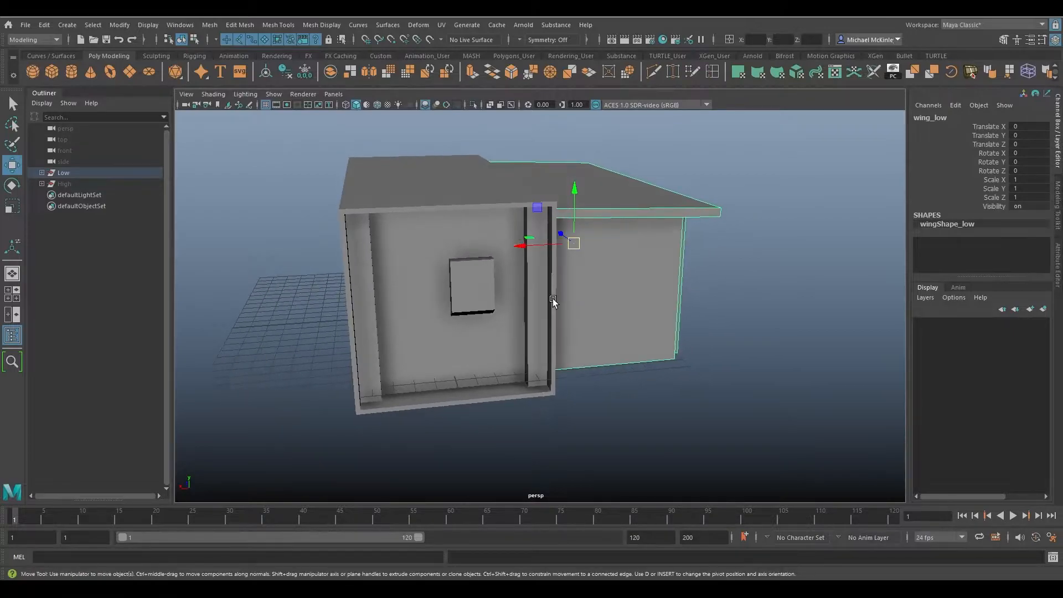
# - Mirror the selected wing across the world X axis and turn Cut Geometry off
pyautogui.click(211, 25)
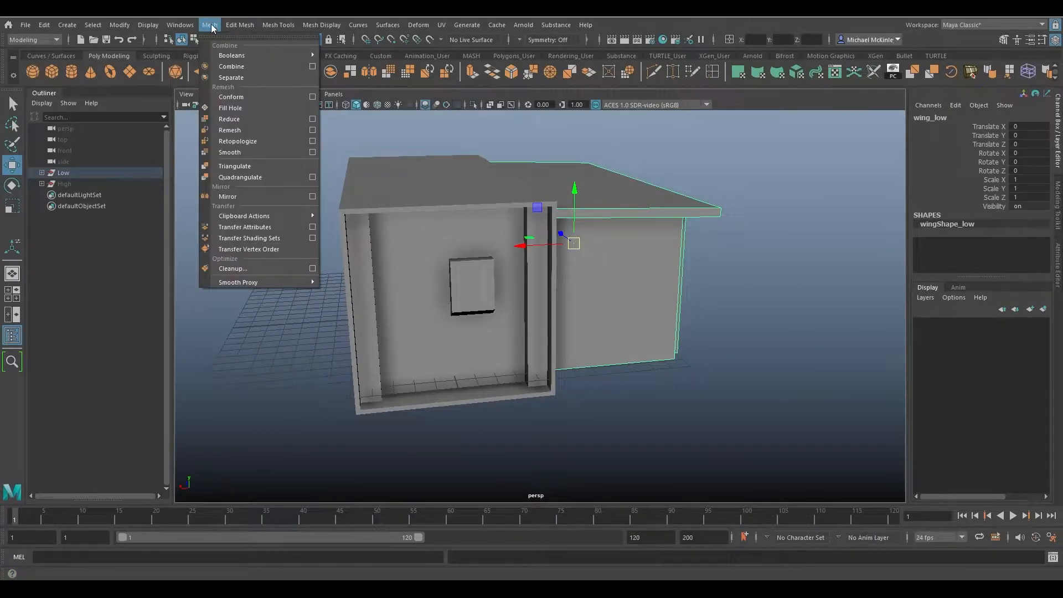
pyautogui.click(244, 197)
pyautogui.moveTo(612, 231)
pyautogui.keyDown('alt'); pyautogui.mouseDown()
pyautogui.moveTo(570, 220)
pyautogui.moveTo(609, 230)
pyautogui.mouseUp(); pyautogui.keyUp('alt')
pyautogui.keyDown('alt'); pyautogui.moveTo(488, 296); pyautogui.dragTo(471, 294); pyautogui.keyUp('alt')
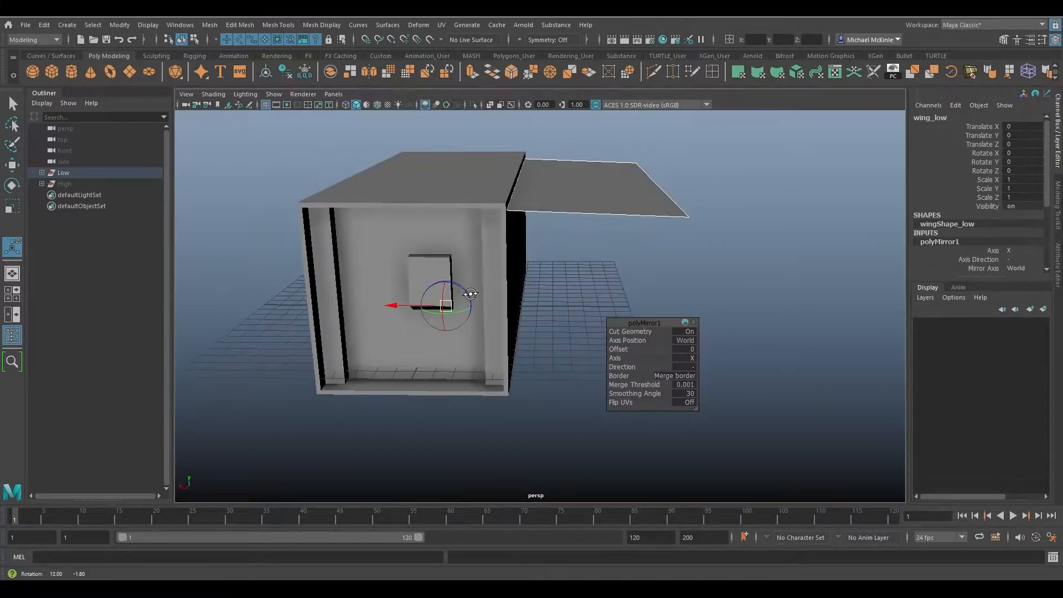
pyautogui.keyDown('alt'); pyautogui.moveTo(678, 283); pyautogui.dragTo(713, 263); pyautogui.keyUp('alt')
pyautogui.click(691, 333)
pyautogui.keyDown('alt'); pyautogui.moveTo(636, 280); pyautogui.dragTo(660, 268); pyautogui.keyUp('alt')
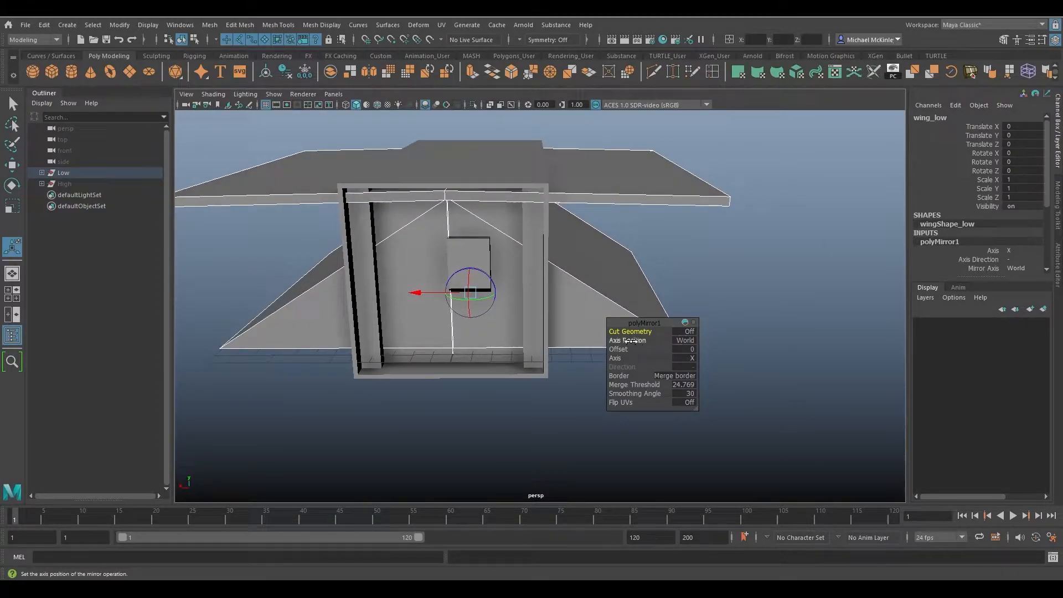
pyautogui.keyDown('alt'); pyautogui.moveTo(415, 349); pyautogui.dragTo(473, 291); pyautogui.keyUp('alt')
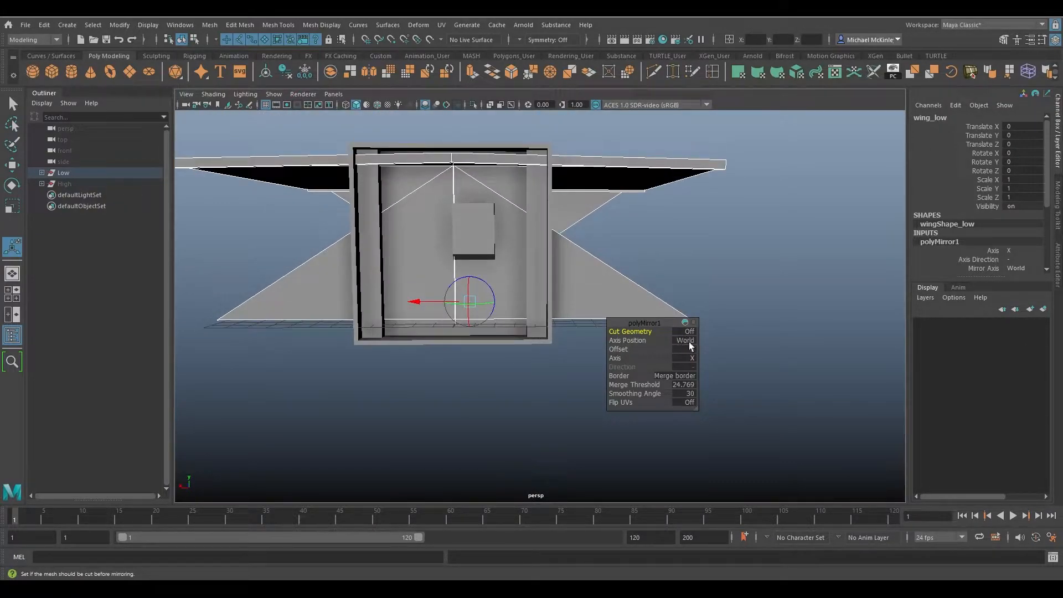
# - Review the mirror's Axis Position choices and keep World
pyautogui.click(684, 340)
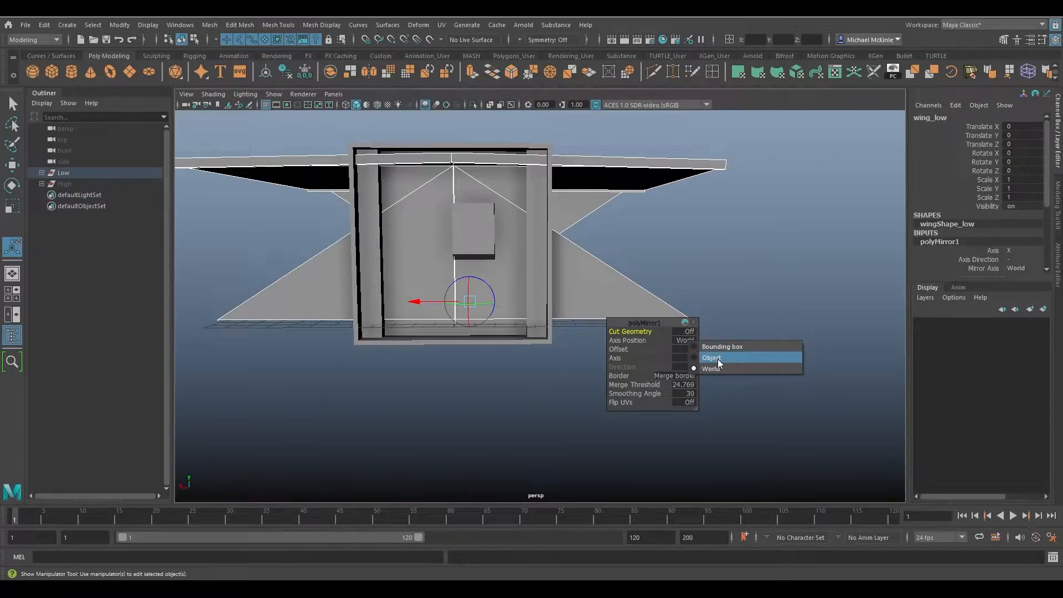
pyautogui.click(680, 341)
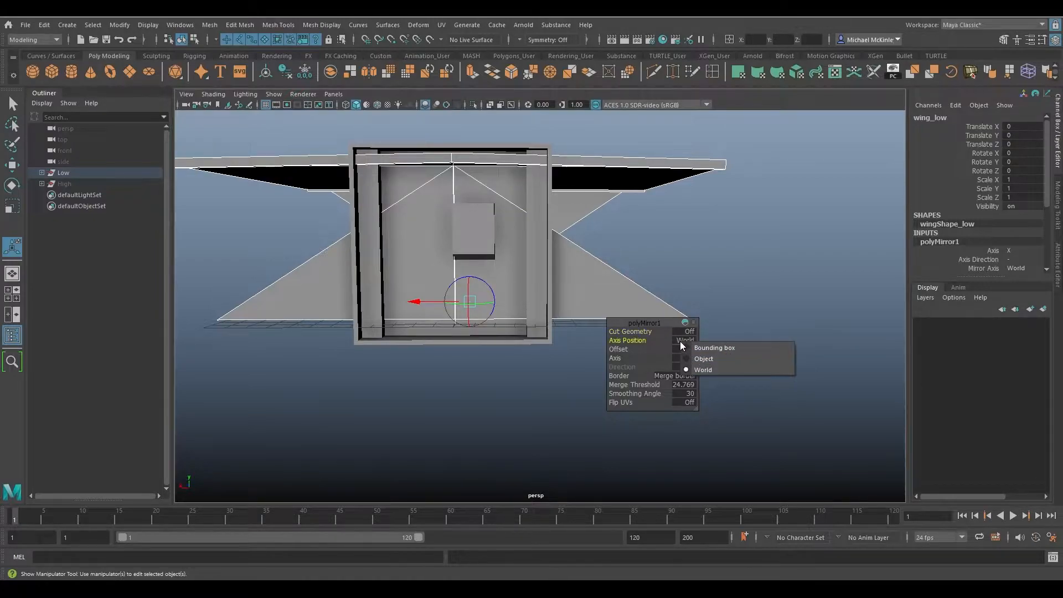
pyautogui.click(637, 340)
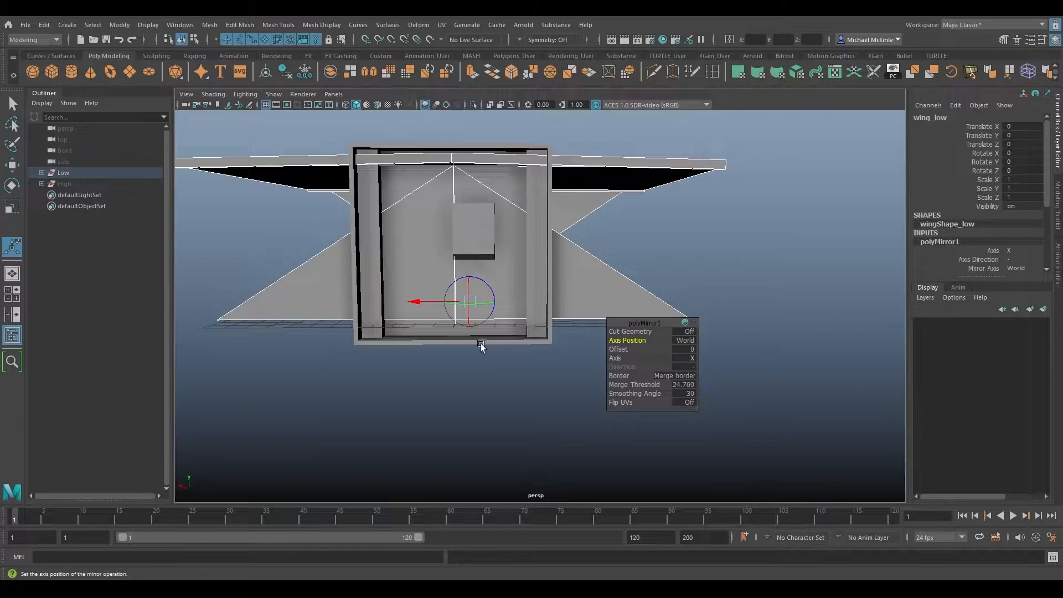
# - Try mirroring the wing along the Y and Z axes, and return the mirror axis to X
pyautogui.keyDown('alt'); pyautogui.moveTo(487, 344); pyautogui.dragTo(532, 346); pyautogui.keyUp('alt')
pyautogui.click(689, 358)
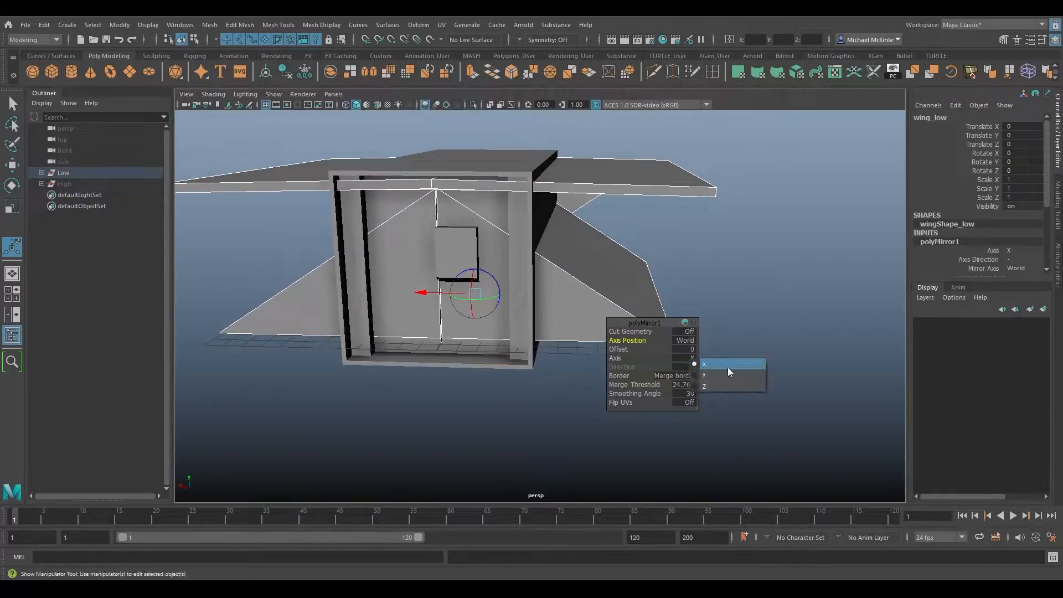
pyautogui.click(719, 375)
pyautogui.click(694, 358)
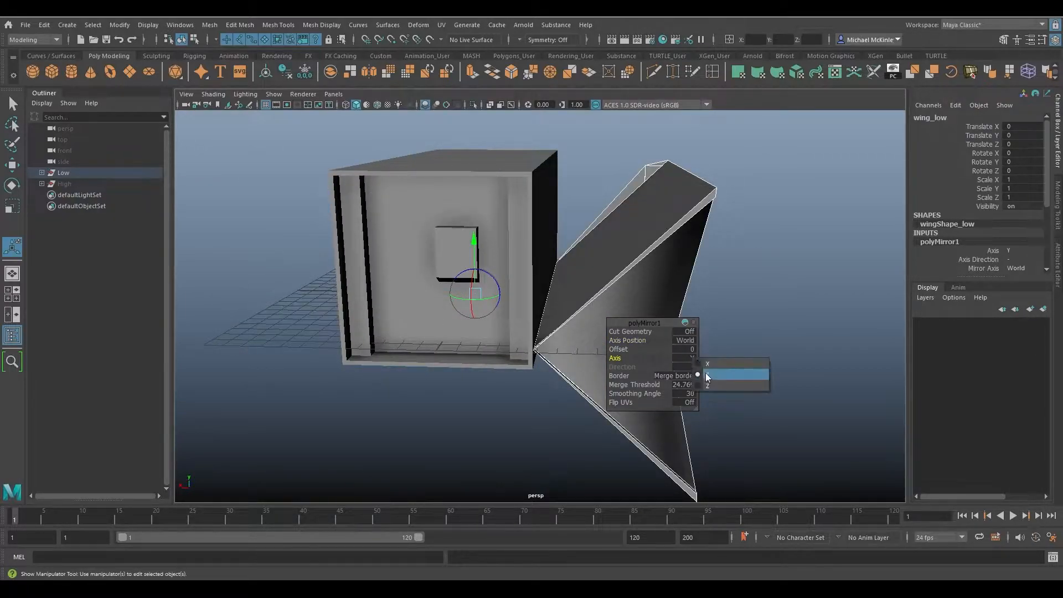
pyautogui.click(708, 385)
pyautogui.click(688, 358)
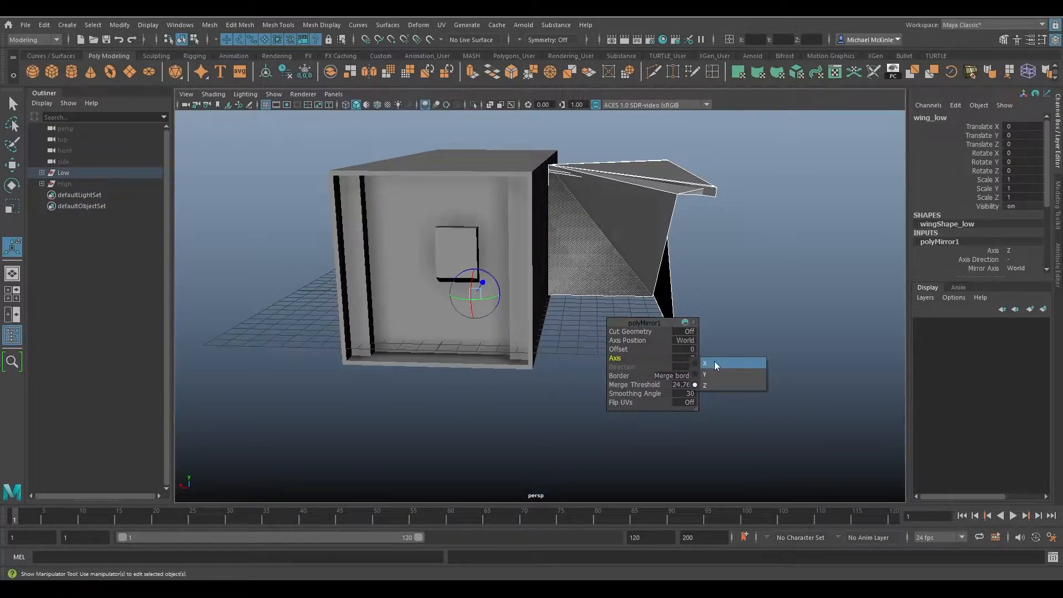
pyautogui.click(751, 366)
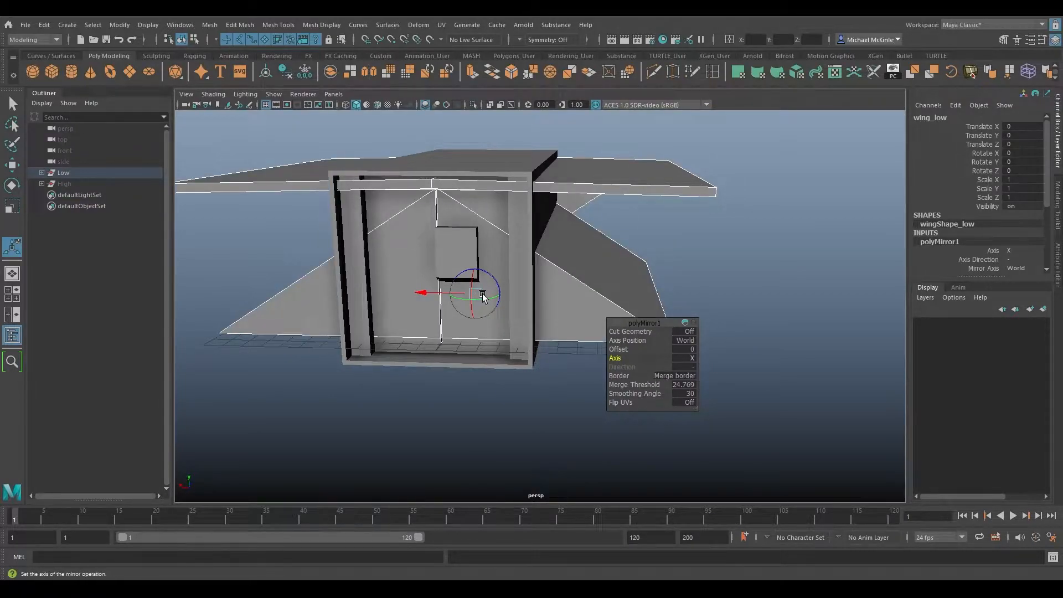
pyautogui.keyDown('alt'); pyautogui.moveTo(482, 293); pyautogui.dragTo(499, 145); pyautogui.keyUp('alt')
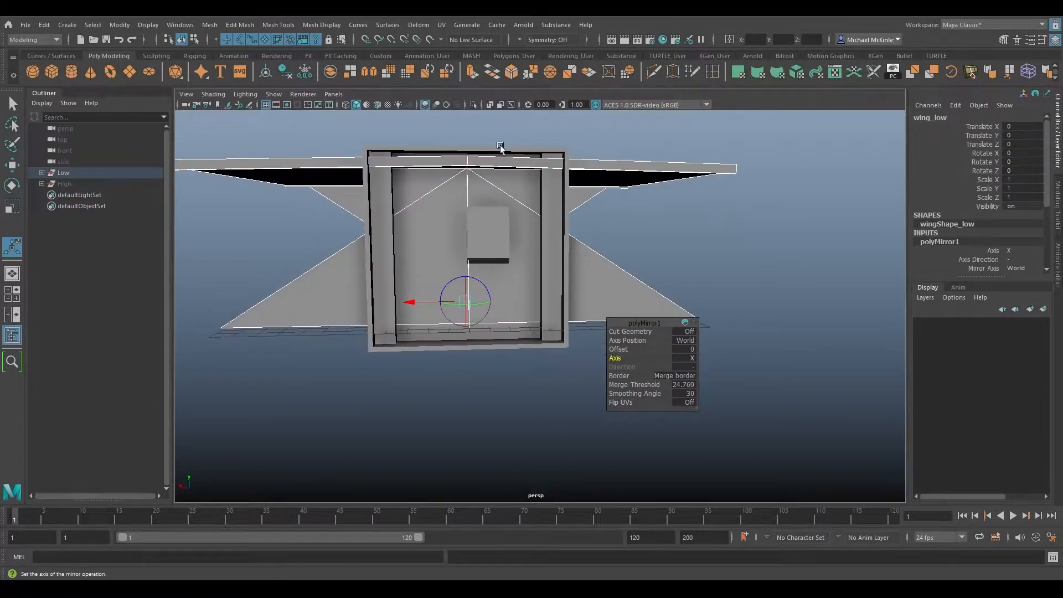
# - Set the mirror's Merge Threshold to 0
pyautogui.click(686, 384)
pyautogui.write('0')
pyautogui.press('Return')
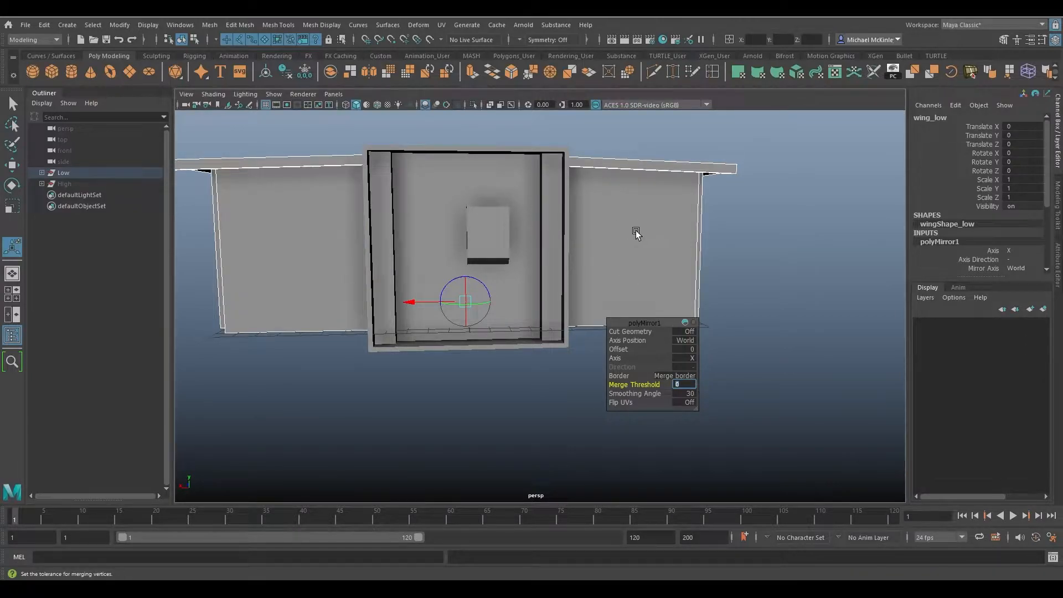
pyautogui.moveTo(637, 227)
pyautogui.keyDown('alt'); pyautogui.mouseDown()
pyautogui.moveTo(595, 218)
pyautogui.moveTo(624, 217)
pyautogui.mouseUp(); pyautogui.keyUp('alt')
pyautogui.press('super')
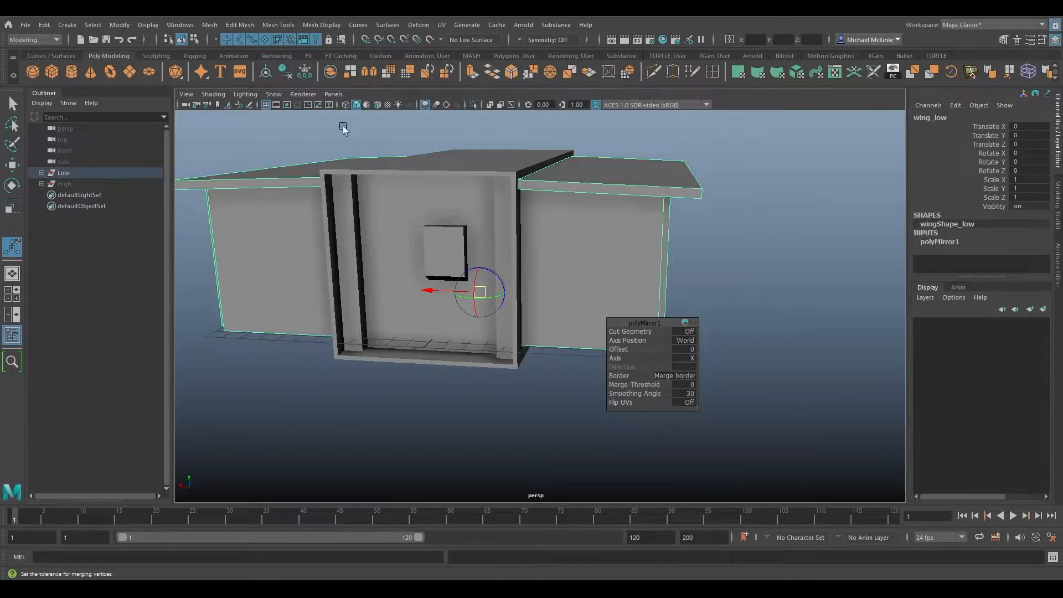
# - Open the Mirror options to review the default merge settings, and close them without applying
pyautogui.click(211, 25)
pyautogui.click(314, 196)
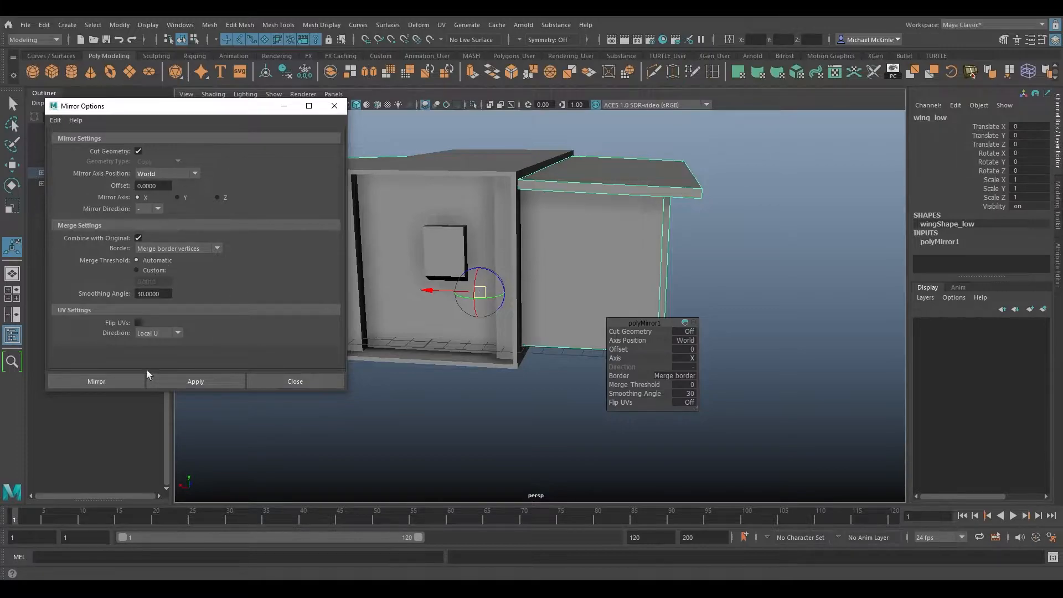
pyautogui.click(334, 108)
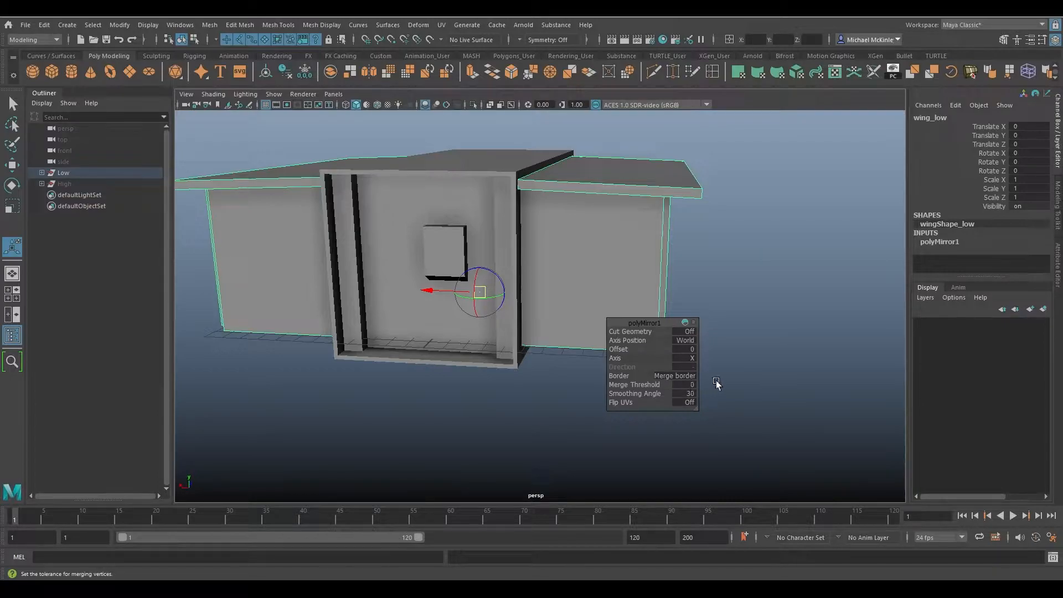
pyautogui.keyDown('alt'); pyautogui.moveTo(601, 264); pyautogui.dragTo(604, 204); pyautogui.keyUp('alt')
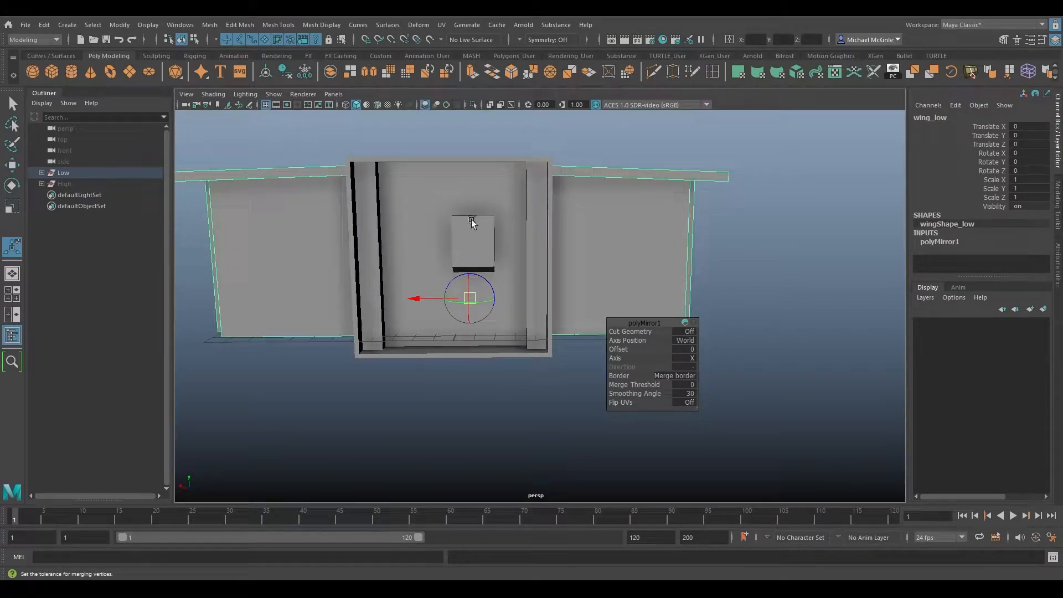
# - Set the mirror's Border option to Do not merge borders
pyautogui.click(687, 380)
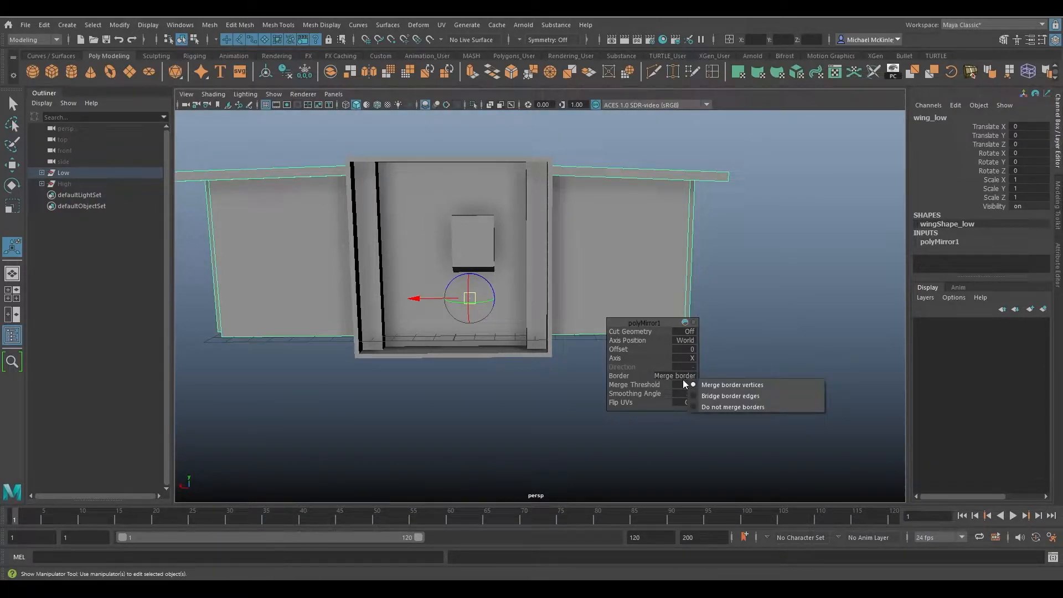
pyautogui.click(761, 409)
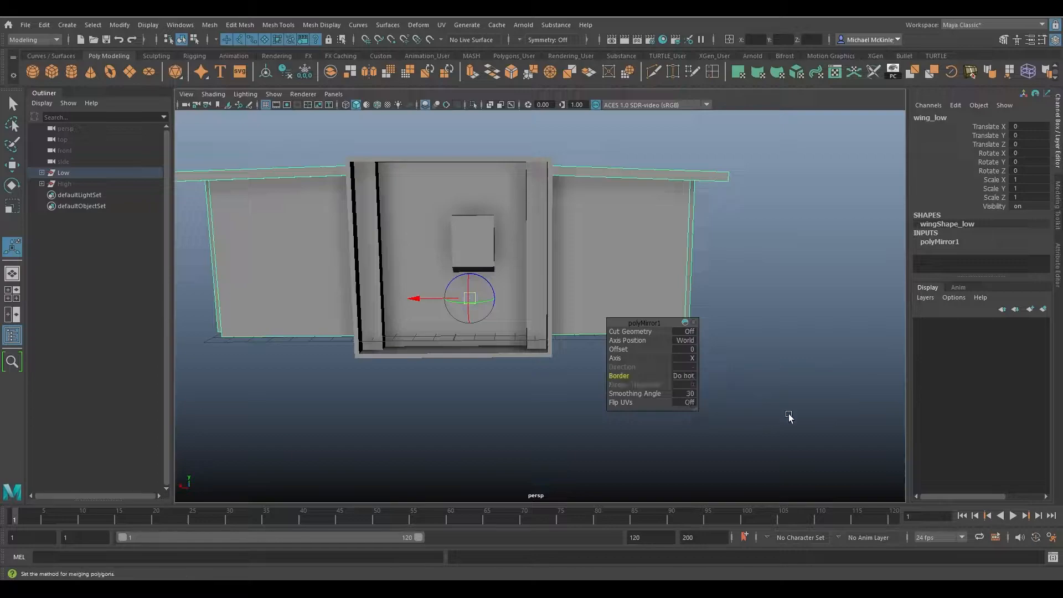
pyautogui.keyDown('alt'); pyautogui.moveTo(571, 304); pyautogui.dragTo(545, 265); pyautogui.keyUp('alt')
# - Compare the unmerged mirror on the Y and Z axes, and set the axis back to X
pyautogui.click(683, 361)
pyautogui.click(709, 373)
pyautogui.keyDown('alt'); pyautogui.moveTo(708, 372); pyautogui.dragTo(673, 273); pyautogui.keyUp('alt')
pyautogui.click(689, 358)
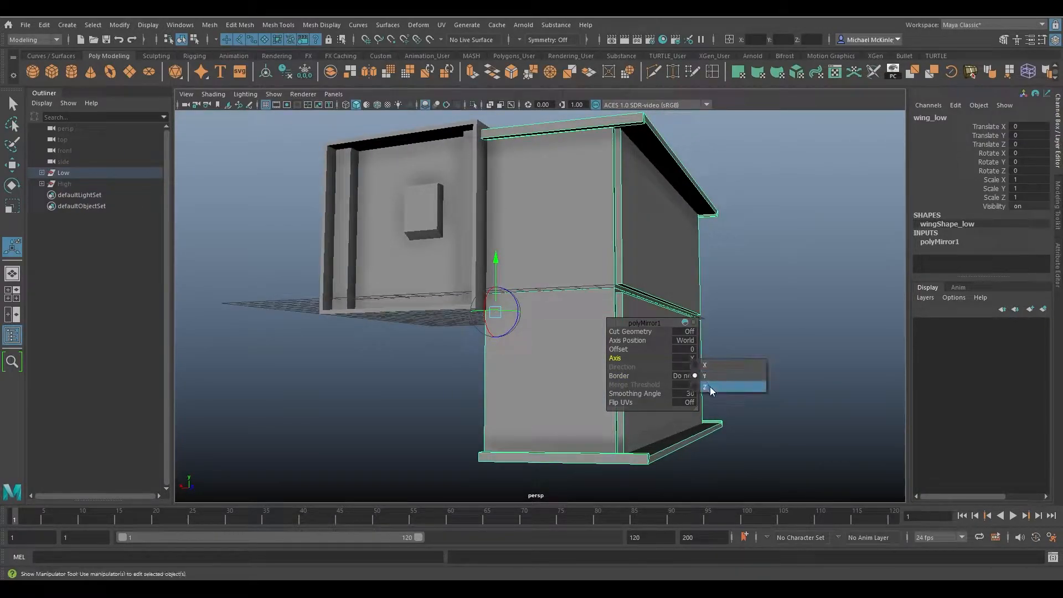
pyautogui.click(710, 387)
pyautogui.keyDown('alt'); pyautogui.moveTo(710, 387); pyautogui.dragTo(553, 264); pyautogui.keyUp('alt')
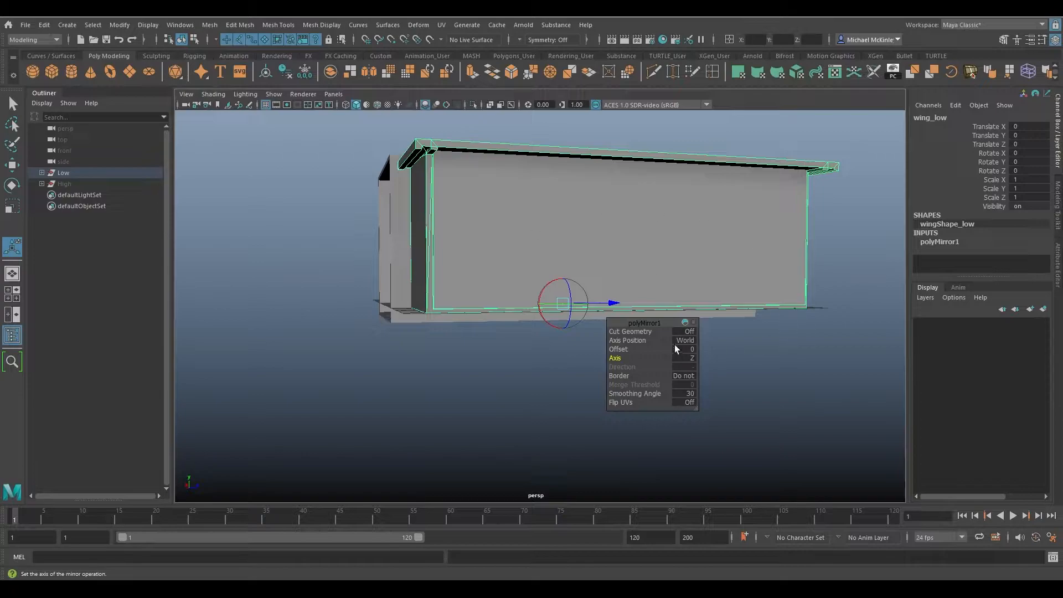
pyautogui.click(686, 360)
pyautogui.click(706, 366)
pyautogui.keyDown('alt'); pyautogui.moveTo(698, 353); pyautogui.dragTo(616, 223); pyautogui.keyUp('alt')
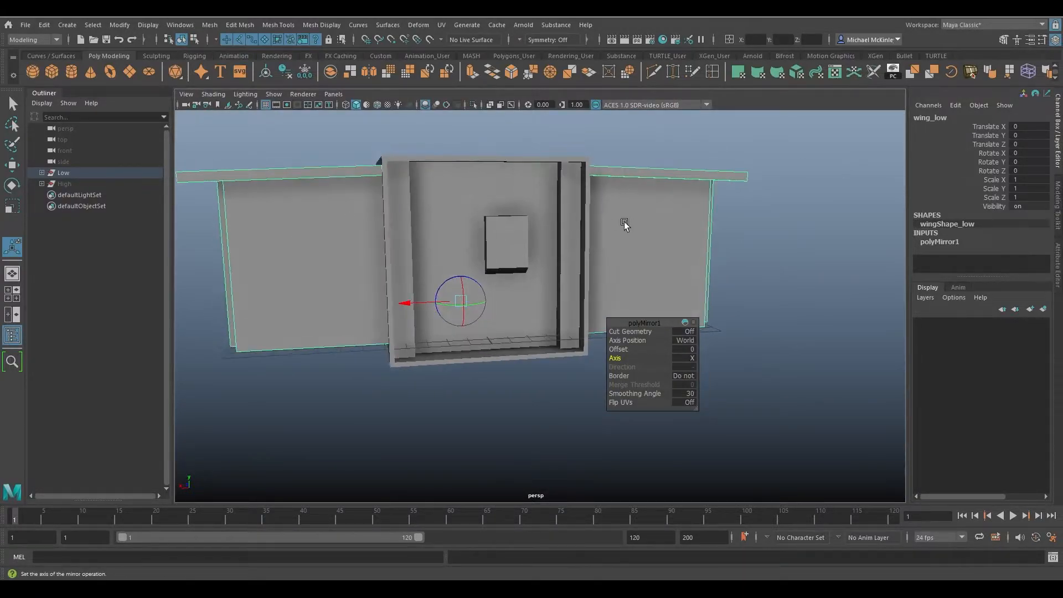
# - Try shifting the mirror plane's offset on the wing, and undo the change
pyautogui.keyDown('alt'); pyautogui.moveTo(367, 207); pyautogui.dragTo(532, 214); pyautogui.keyUp('alt')
pyautogui.moveTo(618, 350)
pyautogui.mouseDown()
pyautogui.moveTo(645, 353)
pyautogui.moveTo(625, 353)
pyautogui.mouseUp()
pyautogui.hotkey('ctrl', 'z')
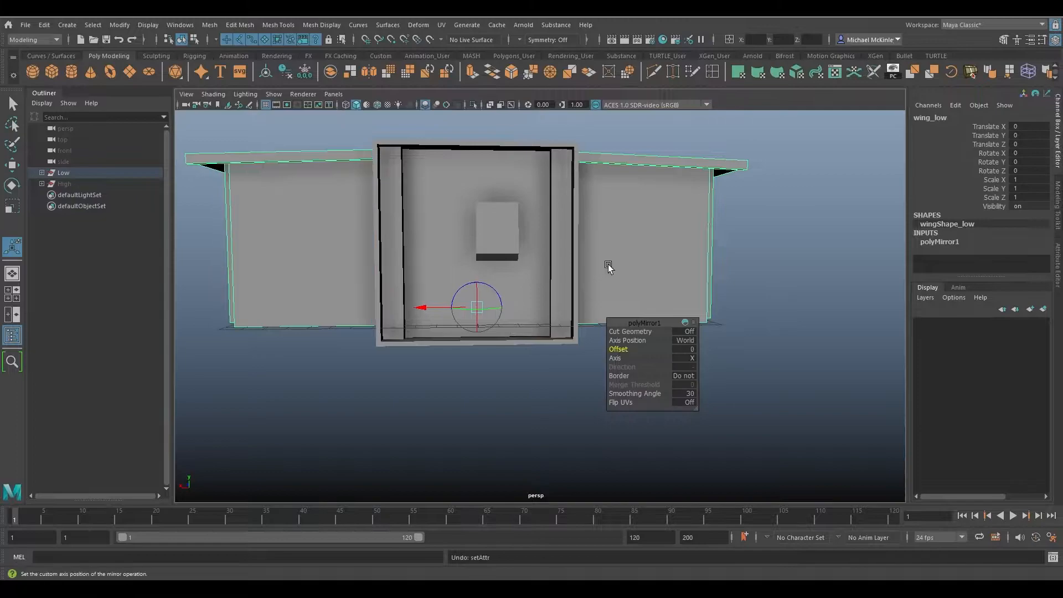
# - Examine both mirrored wings from below, in front and above, and leave the mirror manipulator for the Move tool
pyautogui.keyDown('alt'); pyautogui.moveTo(607, 268); pyautogui.dragTo(606, 226); pyautogui.keyUp('alt')
pyautogui.keyDown('alt'); pyautogui.moveTo(543, 256); pyautogui.dragTo(478, 298); pyautogui.keyUp('alt')
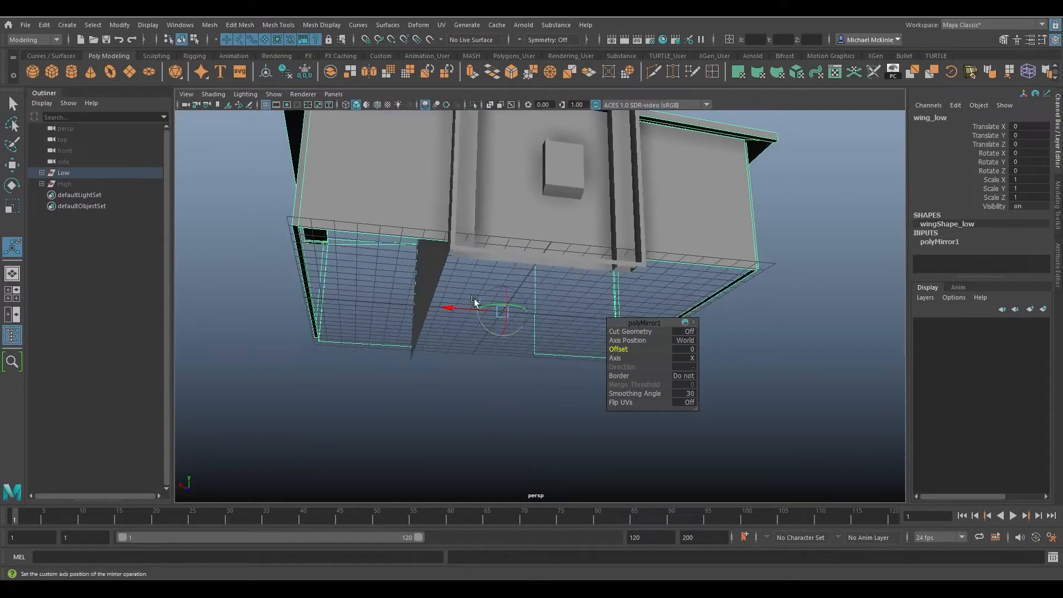
pyautogui.keyDown('alt'); pyautogui.moveTo(517, 387); pyautogui.dragTo(530, 372); pyautogui.keyUp('alt')
pyautogui.click(618, 358)
pyautogui.moveTo(616, 346); pyautogui.dragTo(677, 254)
pyautogui.hotkey('ctrl', 'z')
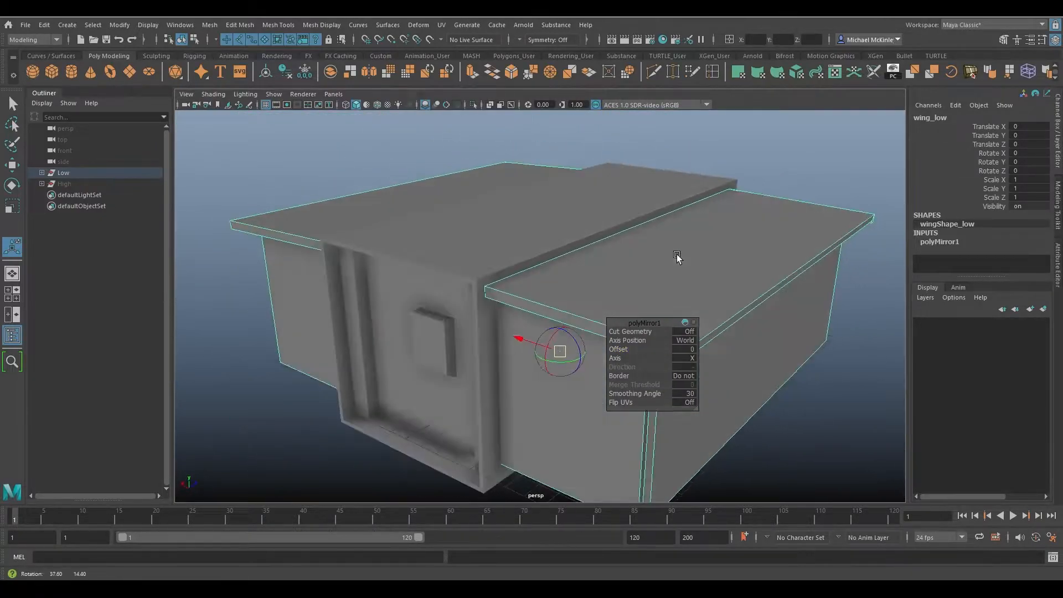
pyautogui.press('w')
pyautogui.keyDown('alt'); pyautogui.moveTo(582, 238); pyautogui.dragTo(407, 277); pyautogui.keyUp('alt')
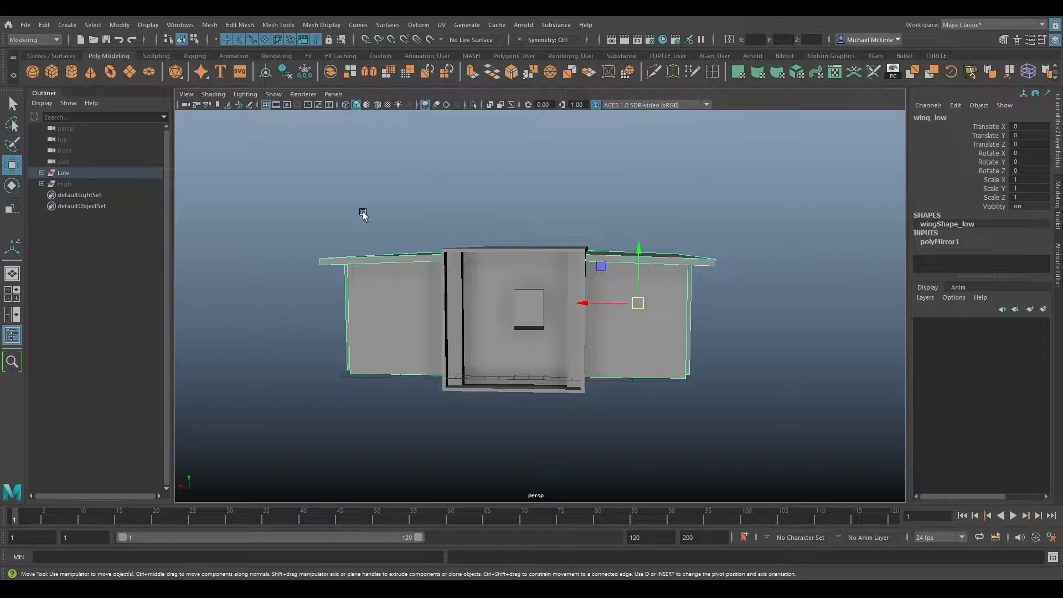
pyautogui.keyDown('alt'); pyautogui.moveTo(394, 277); pyautogui.dragTo(459, 312); pyautogui.keyUp('alt')
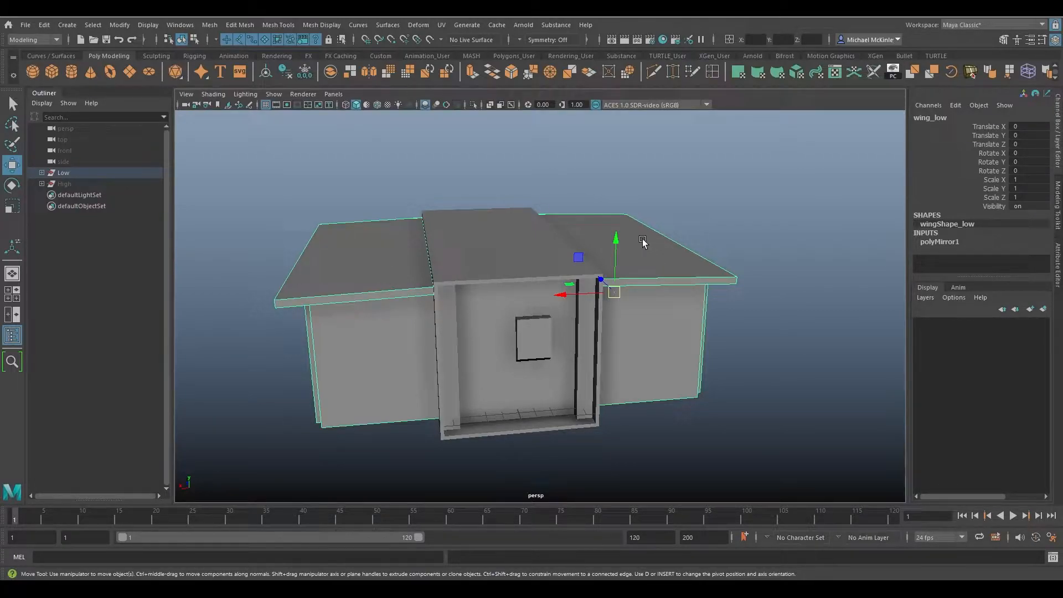
pyautogui.keyDown('alt'); pyautogui.moveTo(636, 221); pyautogui.dragTo(434, 272); pyautogui.keyUp('alt')
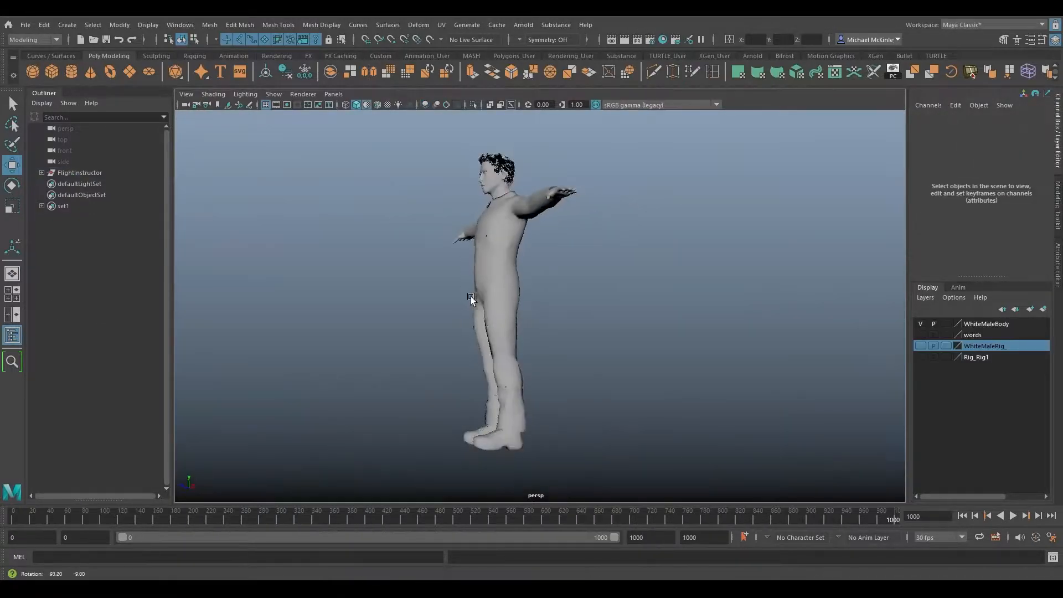
# - Select the jumpsuit mesh on the flight instructor character and turn the view to its front
pyautogui.keyDown('alt'); pyautogui.moveTo(470, 297); pyautogui.dragTo(538, 245); pyautogui.keyUp('alt')
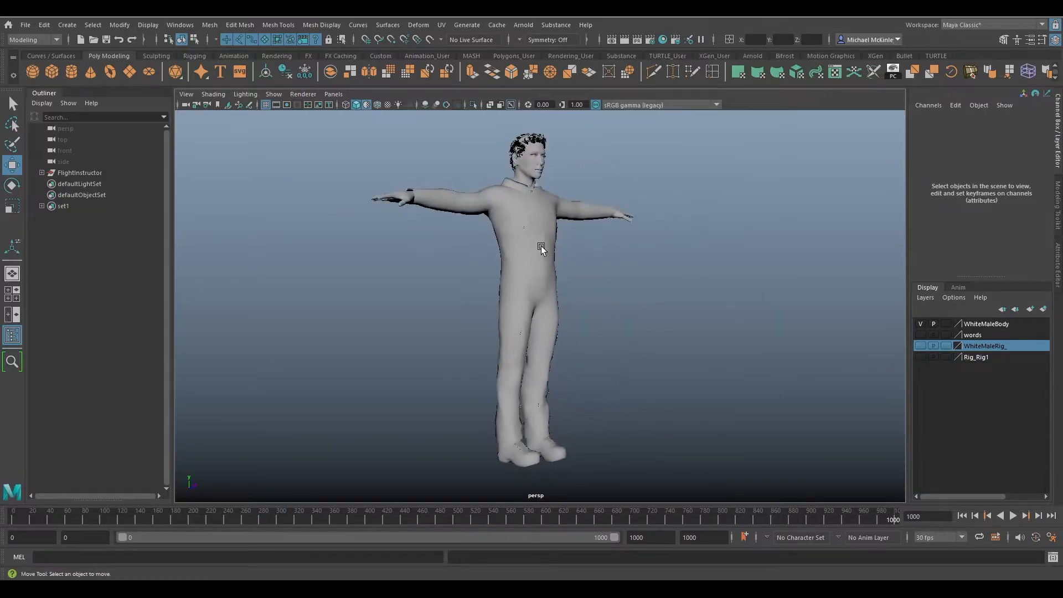
pyautogui.click(503, 279)
pyautogui.keyDown('alt'); pyautogui.moveTo(535, 333); pyautogui.dragTo(424, 251); pyautogui.keyUp('alt')
pyautogui.click(602, 316)
pyautogui.scroll(3, 595, 316)
pyautogui.click(579, 317)
pyautogui.click(390, 226)
pyautogui.keyDown('alt'); pyautogui.moveTo(564, 257); pyautogui.dragTo(698, 262); pyautogui.keyUp('alt')
pyautogui.click(547, 252)
pyautogui.keyDown('alt'); pyautogui.moveTo(516, 287); pyautogui.dragTo(527, 305); pyautogui.keyUp('alt')
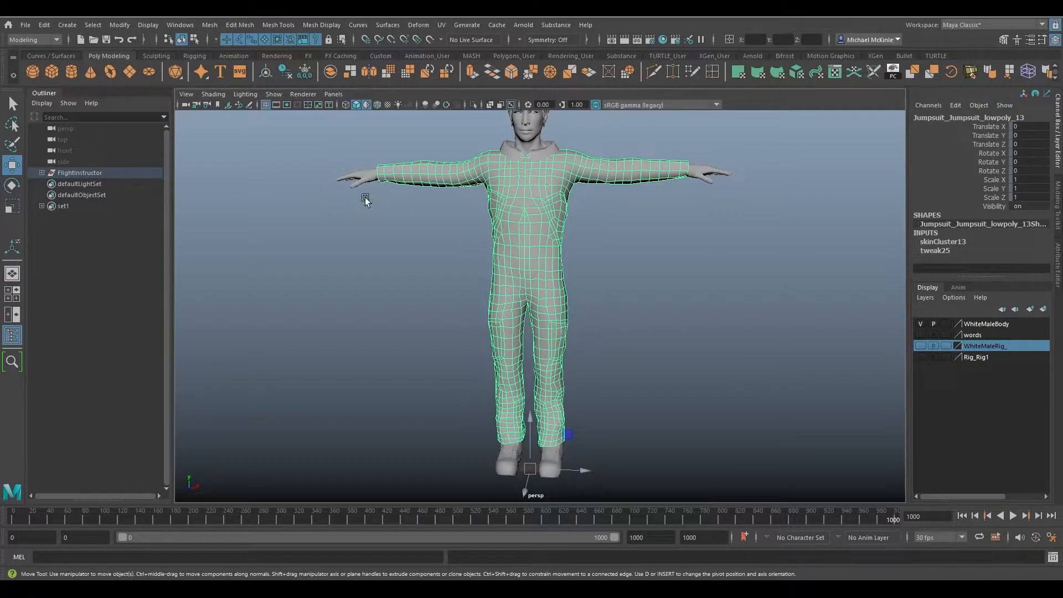
pyautogui.moveTo(572, 307)
pyautogui.keyDown('alt'); pyautogui.mouseDown()
pyautogui.moveTo(549, 302)
pyautogui.moveTo(692, 312)
pyautogui.moveTo(422, 309)
pyautogui.moveTo(632, 304)
pyautogui.moveTo(590, 310)
pyautogui.mouseUp(); pyautogui.keyUp('alt')
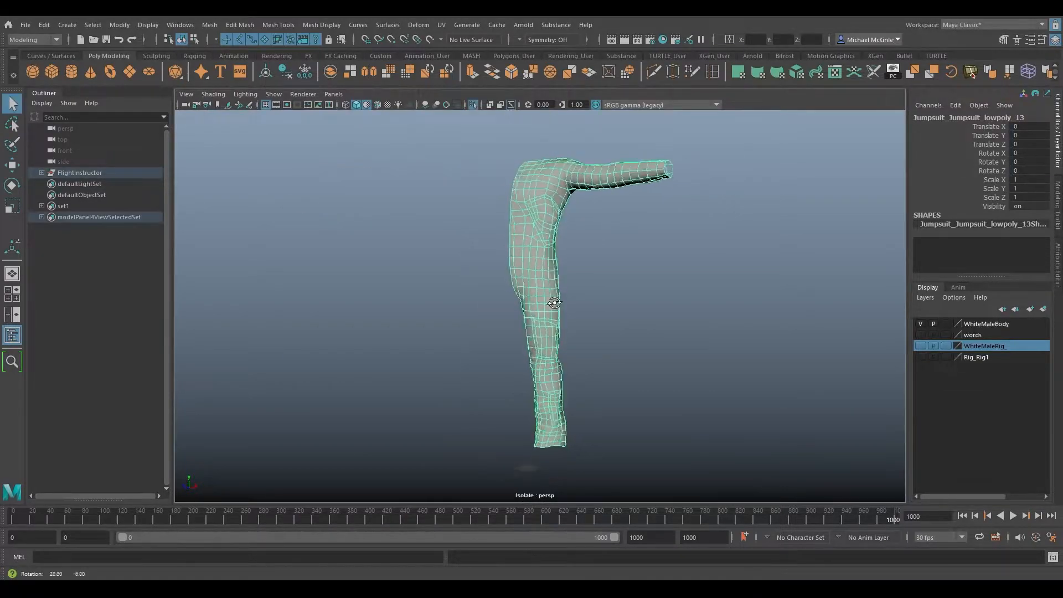
# - Reselect the isolated half of the jumpsuit and activate the Move tool
pyautogui.keyDown('alt'); pyautogui.moveTo(463, 359); pyautogui.dragTo(604, 349); pyautogui.keyUp('alt')
pyautogui.click(634, 327)
pyautogui.click(539, 335)
pyautogui.keyDown('alt'); pyautogui.moveTo(540, 336); pyautogui.dragTo(551, 297); pyautogui.keyUp('alt')
pyautogui.press('w')
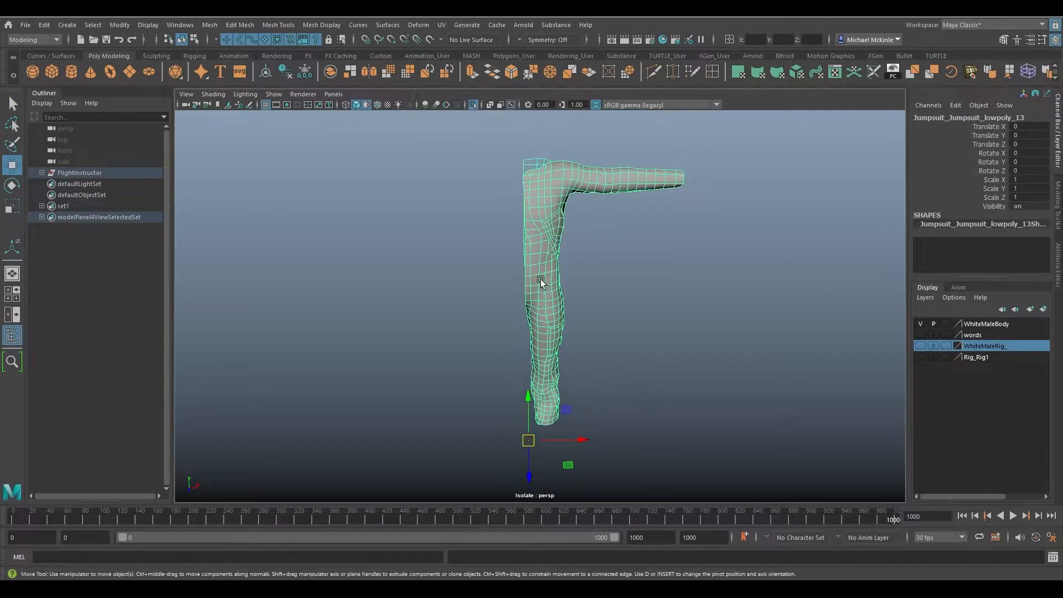
# - Examine the half jumpsuit's open centre edge, collar, sleeve and leg from several angles and distances
pyautogui.keyDown('alt'); pyautogui.moveTo(438, 231); pyautogui.dragTo(451, 321); pyautogui.keyUp('alt')
pyautogui.keyDown('alt'); pyautogui.moveTo(451, 321); pyautogui.dragTo(700, 363, button='right'); pyautogui.keyUp('alt')
pyautogui.keyDown('alt'); pyautogui.moveTo(526, 247); pyautogui.dragTo(511, 158); pyautogui.keyUp('alt')
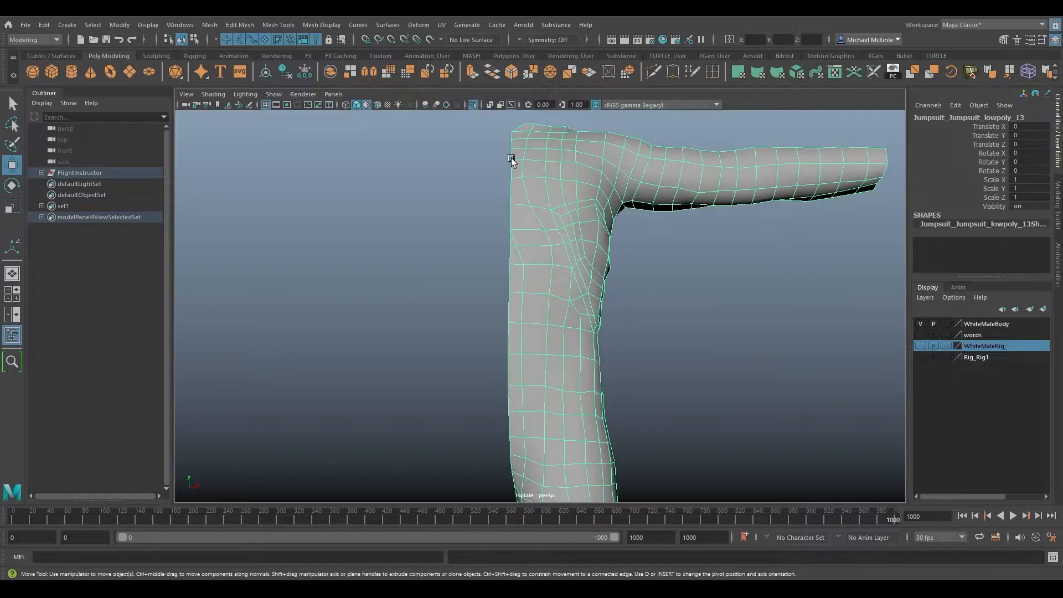
pyautogui.keyDown('alt'); pyautogui.moveTo(486, 387); pyautogui.dragTo(572, 299); pyautogui.keyUp('alt')
pyautogui.keyDown('alt'); pyautogui.moveTo(648, 289); pyautogui.dragTo(391, 257); pyautogui.keyUp('alt')
pyautogui.keyDown('alt'); pyautogui.moveTo(700, 265); pyautogui.dragTo(674, 252); pyautogui.keyUp('alt')
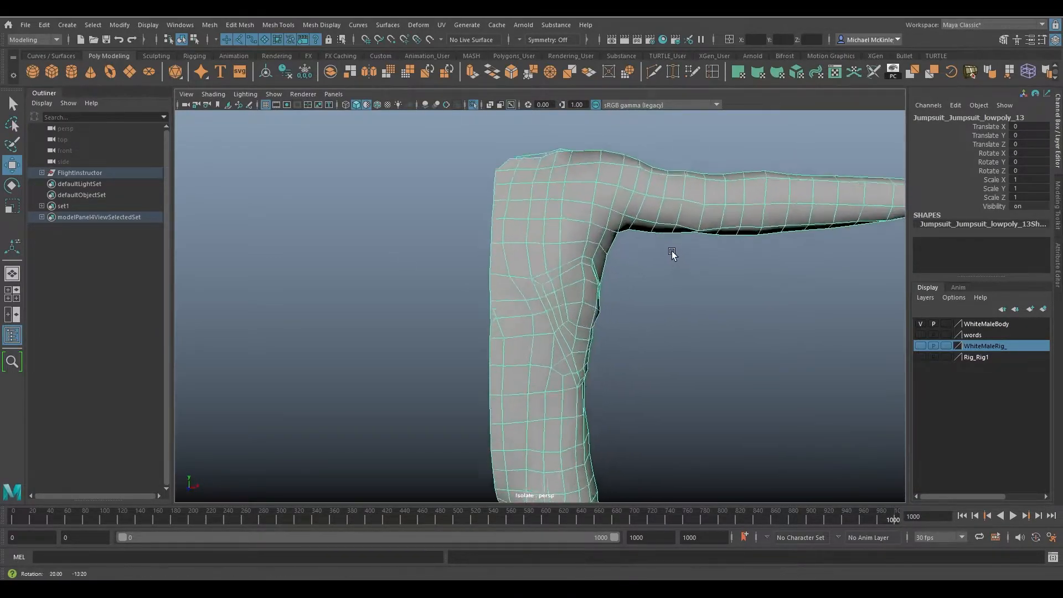
pyautogui.keyDown('alt'); pyautogui.moveTo(674, 253); pyautogui.dragTo(497, 235, button='right'); pyautogui.keyUp('alt')
pyautogui.keyDown('alt'); pyautogui.moveTo(498, 235); pyautogui.dragTo(500, 172, button='middle'); pyautogui.keyUp('alt')
pyautogui.keyDown('alt'); pyautogui.moveTo(515, 245); pyautogui.dragTo(547, 259); pyautogui.keyUp('alt')
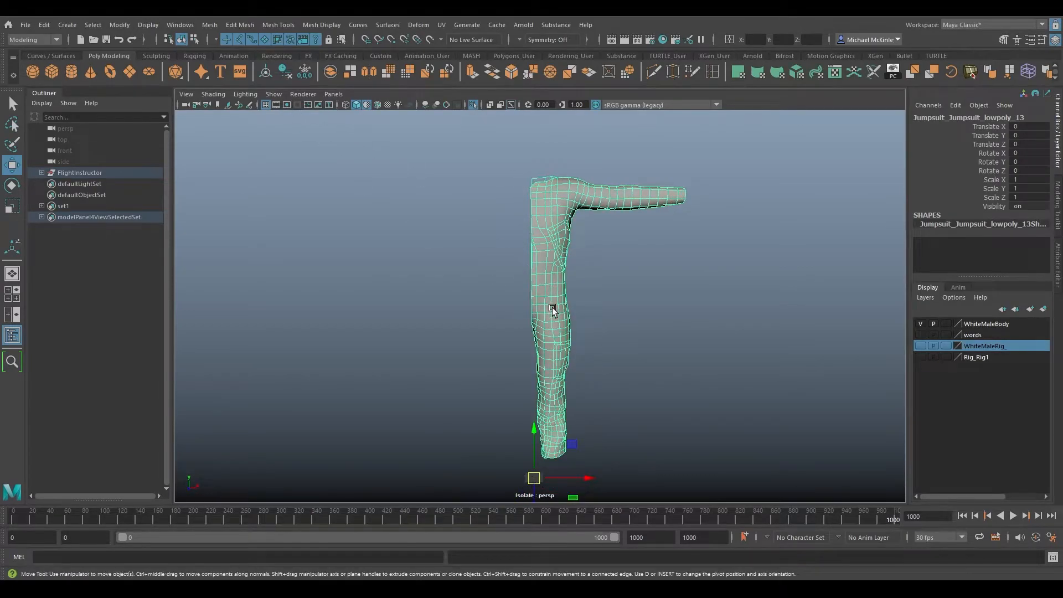
pyautogui.keyDown('alt'); pyautogui.moveTo(543, 301); pyautogui.dragTo(568, 277); pyautogui.keyUp('alt')
pyautogui.keyDown('alt'); pyautogui.moveTo(584, 315); pyautogui.dragTo(560, 187, button='middle'); pyautogui.keyUp('alt')
pyautogui.keyDown('alt'); pyautogui.moveTo(560, 187); pyautogui.dragTo(519, 365, button='right'); pyautogui.keyUp('alt')
pyautogui.keyDown('alt'); pyautogui.moveTo(518, 366); pyautogui.dragTo(612, 259, button='middle'); pyautogui.keyUp('alt')
pyautogui.keyDown('alt'); pyautogui.moveTo(613, 259); pyautogui.dragTo(708, 359, button='right'); pyautogui.keyUp('alt')
pyautogui.keyDown('alt'); pyautogui.moveTo(612, 203); pyautogui.dragTo(577, 301, button='middle'); pyautogui.keyUp('alt')
pyautogui.keyDown('alt'); pyautogui.moveTo(577, 302); pyautogui.dragTo(657, 274, button='right'); pyautogui.keyUp('alt')
pyautogui.keyDown('alt'); pyautogui.moveTo(655, 213); pyautogui.dragTo(621, 314, button='middle'); pyautogui.keyUp('alt')
pyautogui.keyDown('alt'); pyautogui.moveTo(513, 258); pyautogui.dragTo(594, 303); pyautogui.keyUp('alt')
pyautogui.keyDown('alt'); pyautogui.moveTo(662, 238); pyautogui.dragTo(681, 303); pyautogui.keyUp('alt')
pyautogui.keyDown('alt'); pyautogui.moveTo(681, 303); pyautogui.dragTo(497, 362, button='right'); pyautogui.keyUp('alt')
pyautogui.keyDown('alt'); pyautogui.moveTo(571, 138); pyautogui.dragTo(530, 247); pyautogui.keyUp('alt')
pyautogui.keyDown('alt'); pyautogui.moveTo(529, 247); pyautogui.dragTo(505, 251, button='right'); pyautogui.keyUp('alt')
pyautogui.keyDown('alt'); pyautogui.moveTo(505, 252); pyautogui.dragTo(496, 244); pyautogui.keyUp('alt')
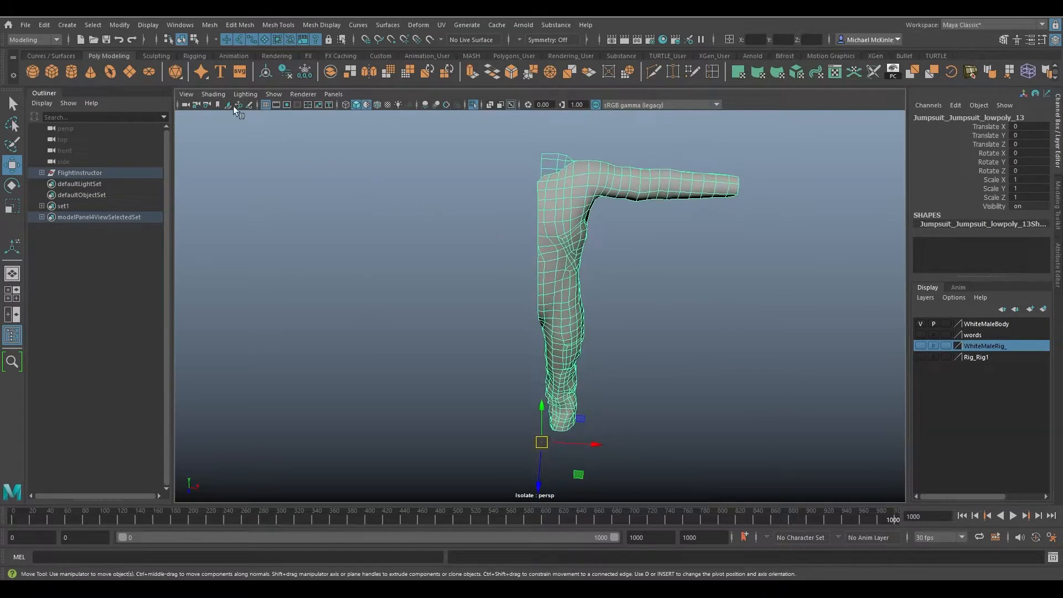
# - Mirror the half jumpsuit across the world X axis and check the centre seam on the chest
pyautogui.click(210, 25)
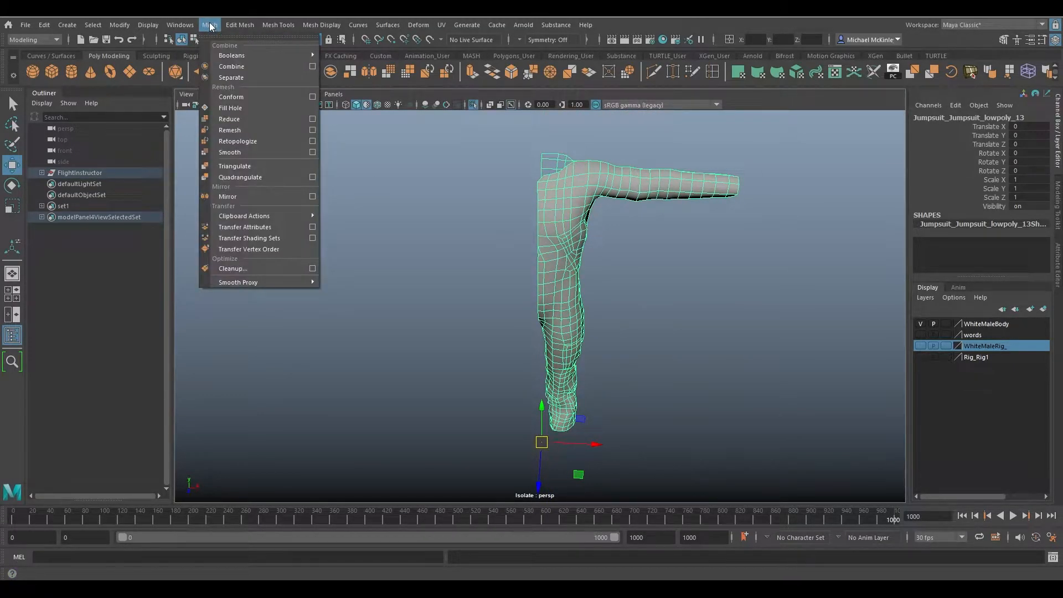
pyautogui.click(261, 197)
pyautogui.keyDown('alt'); pyautogui.moveTo(447, 261); pyautogui.dragTo(537, 270); pyautogui.keyUp('alt')
pyautogui.moveTo(630, 298)
pyautogui.keyDown('alt'); pyautogui.mouseDown()
pyautogui.moveTo(595, 256)
pyautogui.moveTo(605, 197)
pyautogui.moveTo(628, 264)
pyautogui.moveTo(540, 230)
pyautogui.moveTo(621, 243)
pyautogui.moveTo(615, 288)
pyautogui.mouseUp(); pyautogui.keyUp('alt')
pyautogui.keyDown('alt'); pyautogui.moveTo(540, 136); pyautogui.dragTo(558, 369, button='middle'); pyautogui.keyUp('alt')
pyautogui.keyDown('alt'); pyautogui.moveTo(520, 241); pyautogui.dragTo(516, 322, button='middle'); pyautogui.keyUp('alt')
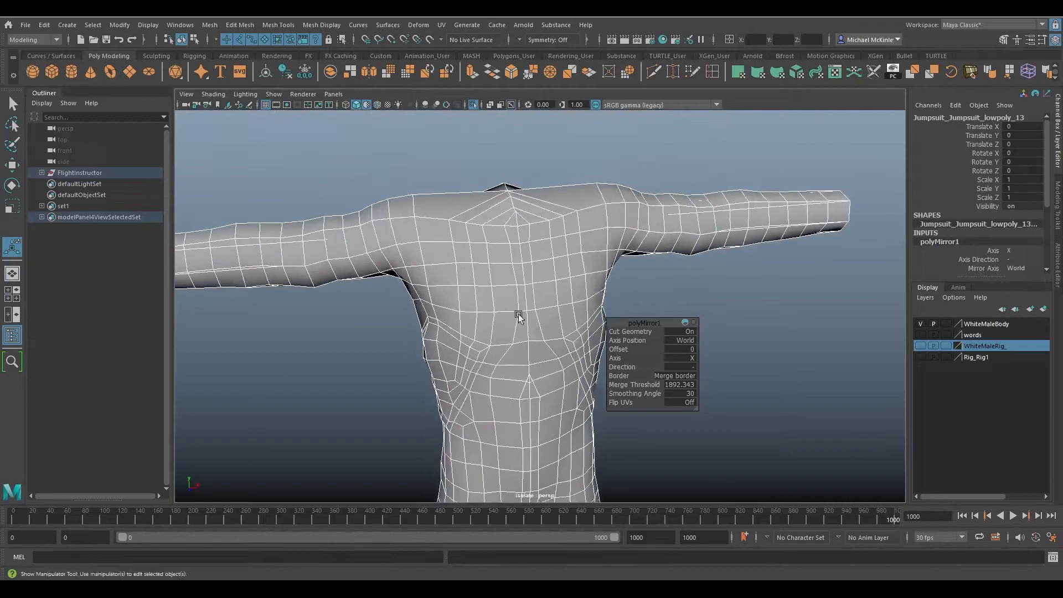
# - Compare the mirrored jumpsuit with Cut Geometry on and off, and leave Cut Geometry off
pyautogui.keyDown('alt'); pyautogui.moveTo(534, 225); pyautogui.dragTo(647, 301); pyautogui.keyUp('alt')
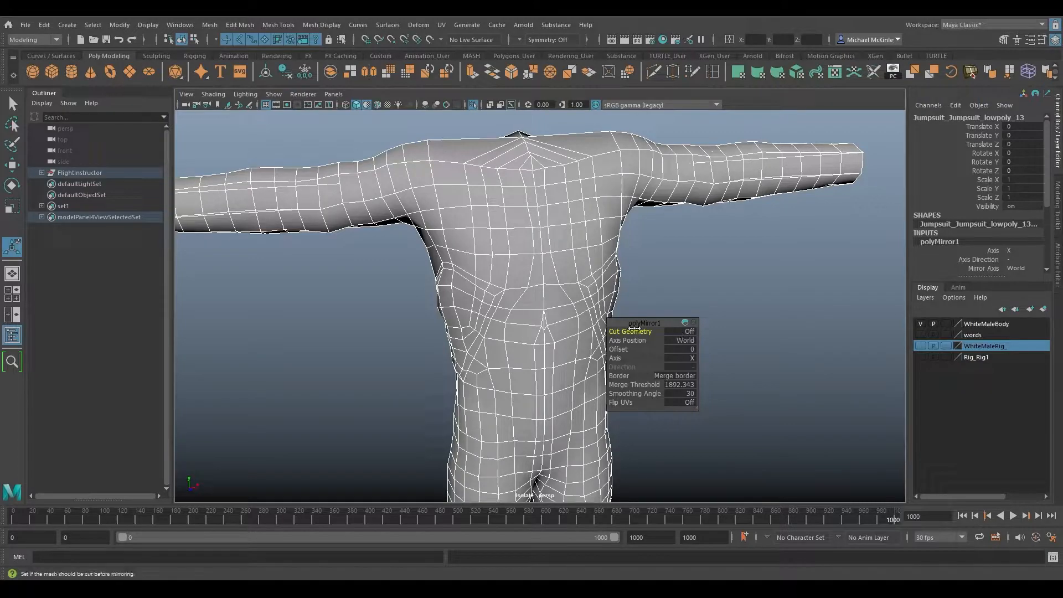
pyautogui.click(680, 331)
pyautogui.click(678, 331)
pyautogui.click(679, 331)
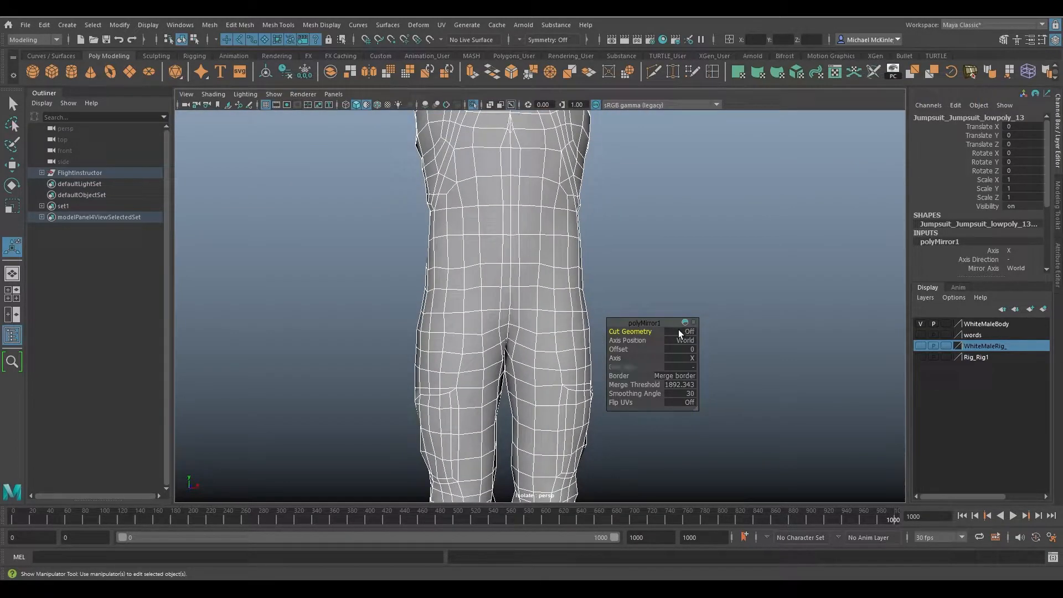
pyautogui.keyDown('alt'); pyautogui.moveTo(552, 399); pyautogui.dragTo(541, 299, button='middle'); pyautogui.keyUp('alt')
pyautogui.scroll(2, 541, 299)
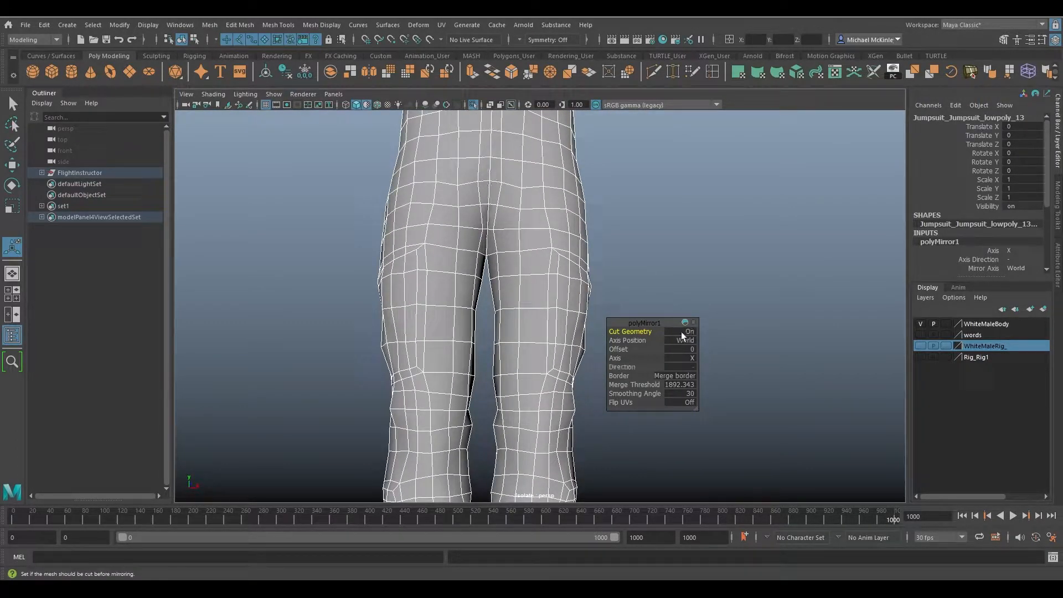
pyautogui.keyDown('alt'); pyautogui.moveTo(650, 264); pyautogui.dragTo(539, 265, button='right'); pyautogui.keyUp('alt')
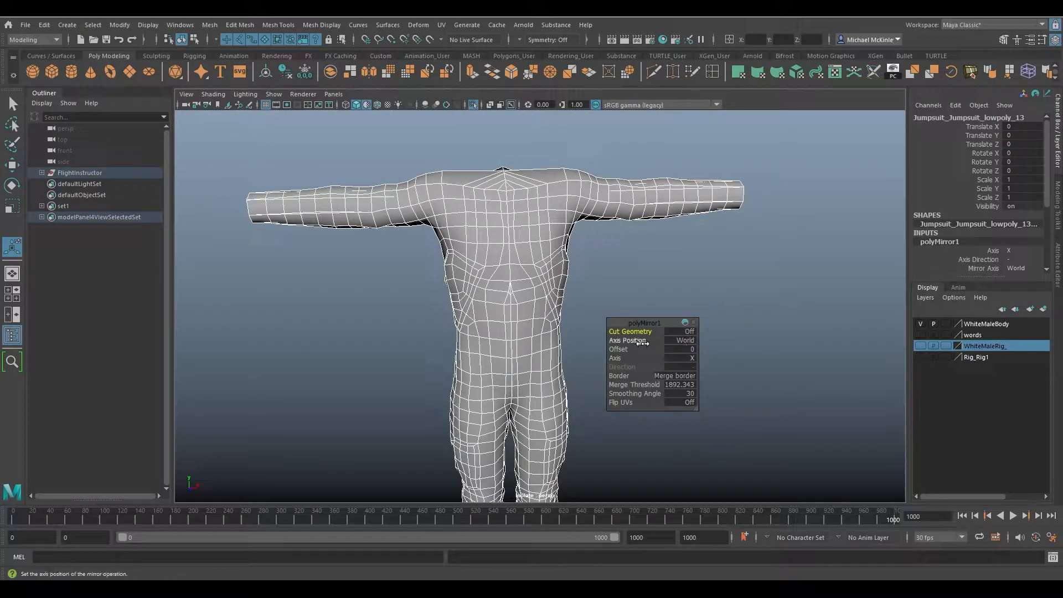
# - Set the jumpsuit mirror's Merge Threshold to 0.001, checking the lower leg openings
pyautogui.keyDown('alt'); pyautogui.moveTo(527, 319); pyautogui.dragTo(518, 253, button='middle'); pyautogui.keyUp('alt')
pyautogui.keyDown('alt'); pyautogui.moveTo(519, 252); pyautogui.dragTo(480, 256, button='right'); pyautogui.keyUp('alt')
pyautogui.keyDown('alt'); pyautogui.moveTo(520, 449); pyautogui.dragTo(525, 341, button='middle'); pyautogui.keyUp('alt')
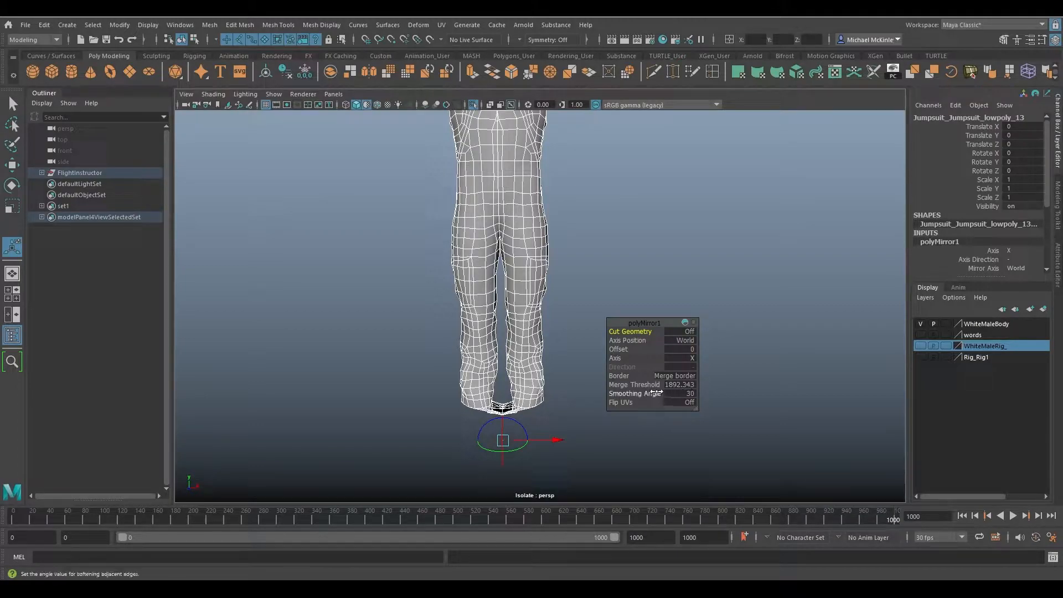
pyautogui.click(681, 384)
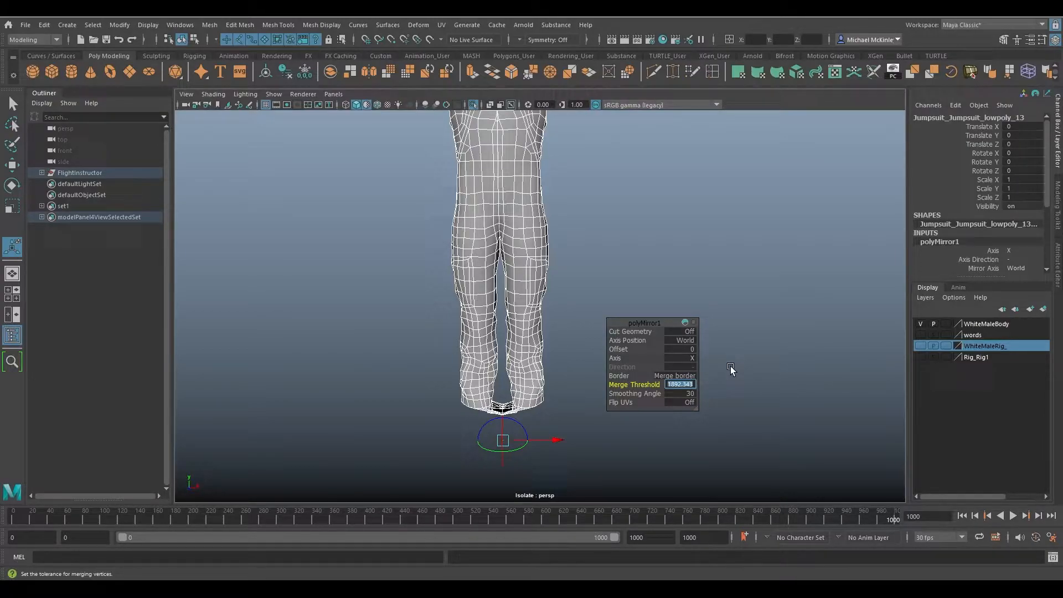
pyautogui.write('.001')
pyautogui.press('Return')
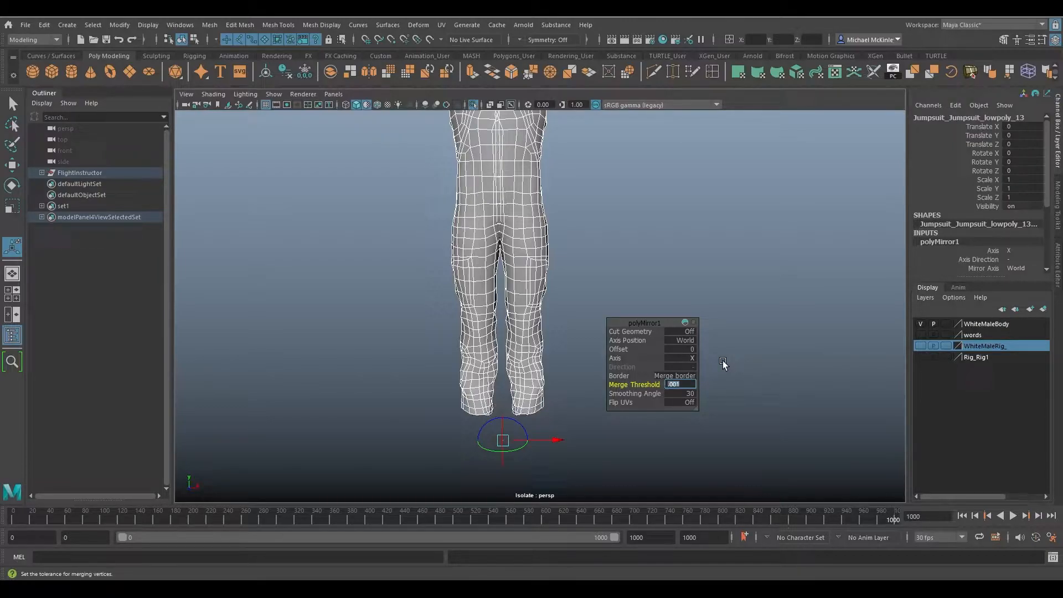
# - Shift the jumpsuit's mirror plane to an Offset of about -2.612 and check the gap along the torso
pyautogui.keyDown('alt'); pyautogui.moveTo(507, 291); pyautogui.dragTo(588, 367); pyautogui.keyUp('alt')
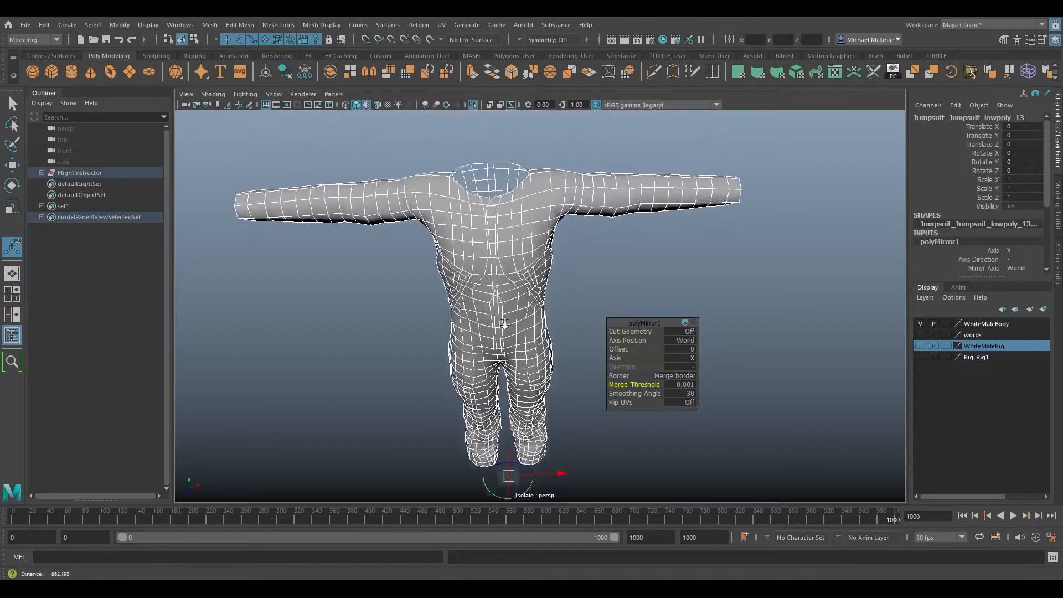
pyautogui.scroll(5, 463, 284)
pyautogui.keyDown('alt'); pyautogui.moveTo(463, 285); pyautogui.dragTo(522, 349, button='middle'); pyautogui.keyUp('alt')
pyautogui.moveTo(549, 243)
pyautogui.keyDown('alt'); pyautogui.mouseDown(button='middle')
pyautogui.moveTo(559, 317)
pyautogui.moveTo(529, 245)
pyautogui.mouseUp(button='middle'); pyautogui.keyUp('alt')
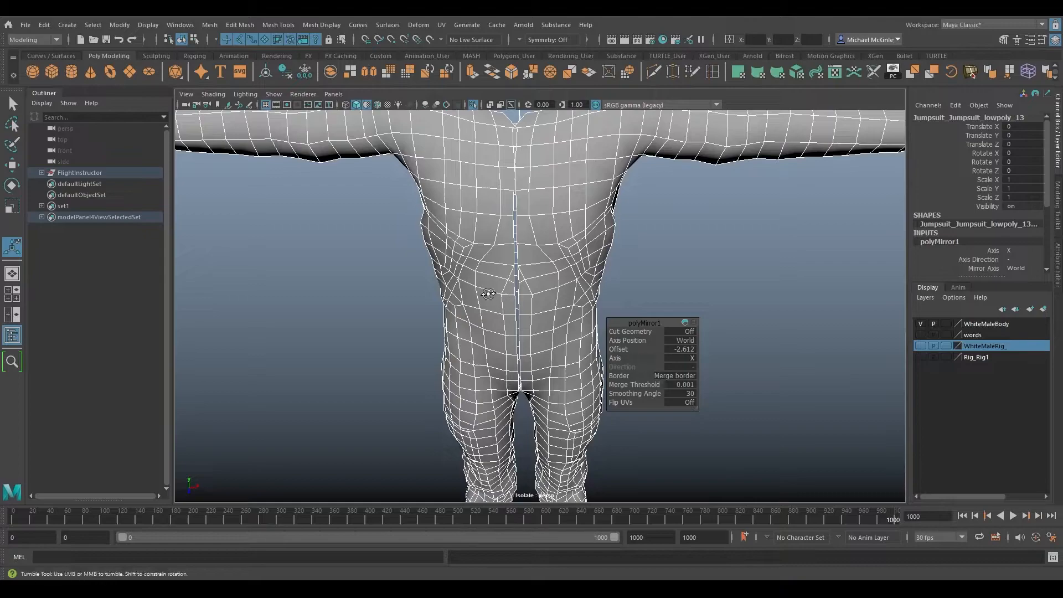
pyautogui.scroll(5, 489, 294)
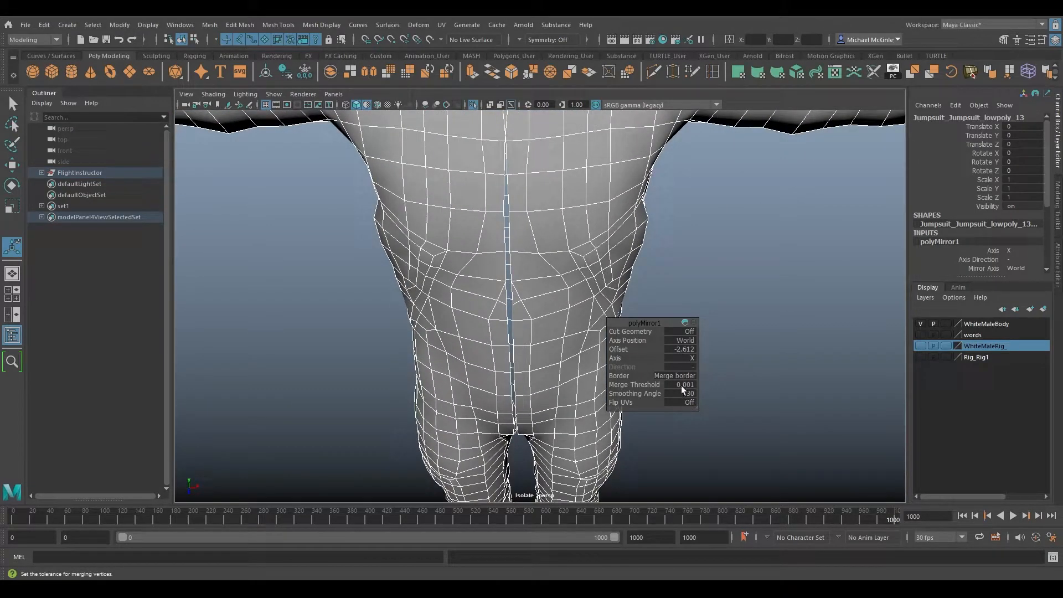
# - Set the jumpsuit mirror's Merge Threshold to 3
pyautogui.moveTo(637, 384); pyautogui.dragTo(642, 385)
pyautogui.keyDown('alt'); pyautogui.moveTo(528, 298); pyautogui.dragTo(548, 305); pyautogui.keyUp('alt')
pyautogui.click(679, 383)
pyautogui.write('3')
pyautogui.press('Return')
# - Examine the merged centre seam on the jumpsuit's chest, back, collar and crotch
pyautogui.keyDown('alt'); pyautogui.moveTo(622, 244); pyautogui.dragTo(626, 217); pyautogui.keyUp('alt')
pyautogui.keyDown('alt'); pyautogui.moveTo(576, 363); pyautogui.dragTo(587, 270, button='middle'); pyautogui.keyUp('alt')
pyautogui.keyDown('alt'); pyautogui.moveTo(587, 270); pyautogui.dragTo(396, 282); pyautogui.keyUp('alt')
pyautogui.keyDown('alt'); pyautogui.moveTo(397, 282); pyautogui.dragTo(454, 326, button='middle'); pyautogui.keyUp('alt')
pyautogui.keyDown('alt'); pyautogui.moveTo(454, 325); pyautogui.dragTo(635, 333, button='right'); pyautogui.keyUp('alt')
pyautogui.keyDown('alt'); pyautogui.moveTo(635, 332); pyautogui.dragTo(570, 201); pyautogui.keyUp('alt')
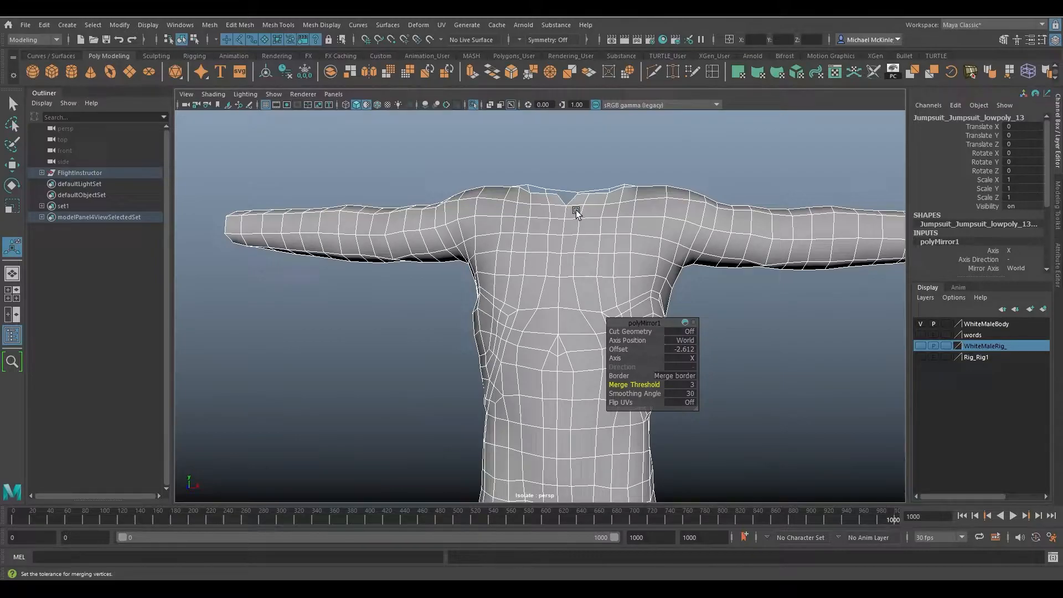
pyautogui.keyDown('alt'); pyautogui.moveTo(550, 233); pyautogui.dragTo(611, 281); pyautogui.keyUp('alt')
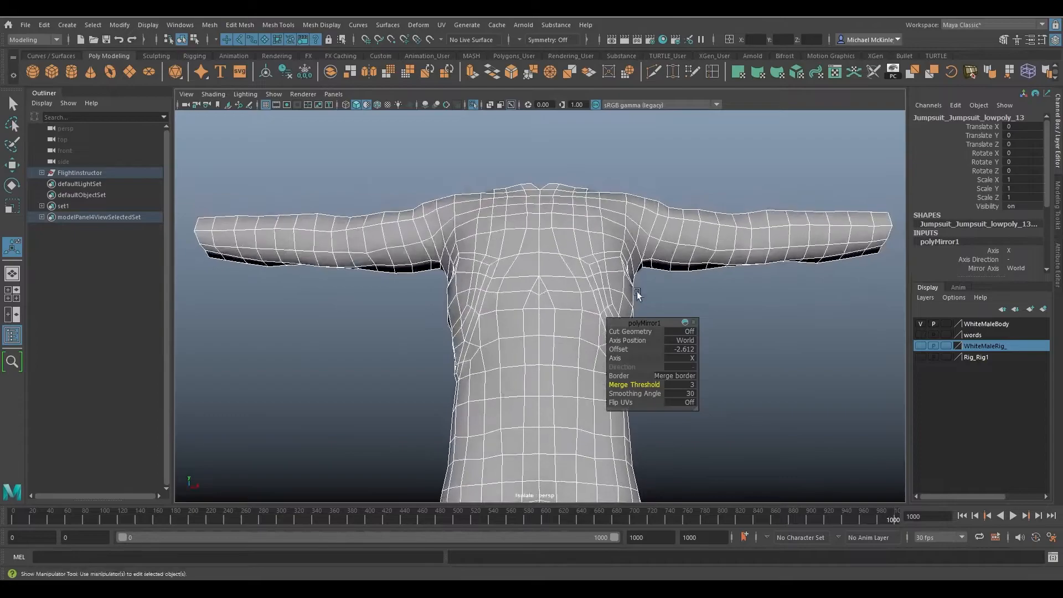
pyautogui.keyDown('alt'); pyautogui.moveTo(548, 356); pyautogui.dragTo(502, 301, button='middle'); pyautogui.keyUp('alt')
pyautogui.moveTo(503, 301)
pyautogui.keyDown('alt'); pyautogui.mouseDown()
pyautogui.moveTo(486, 306)
pyautogui.moveTo(501, 311)
pyautogui.mouseUp(); pyautogui.keyUp('alt')
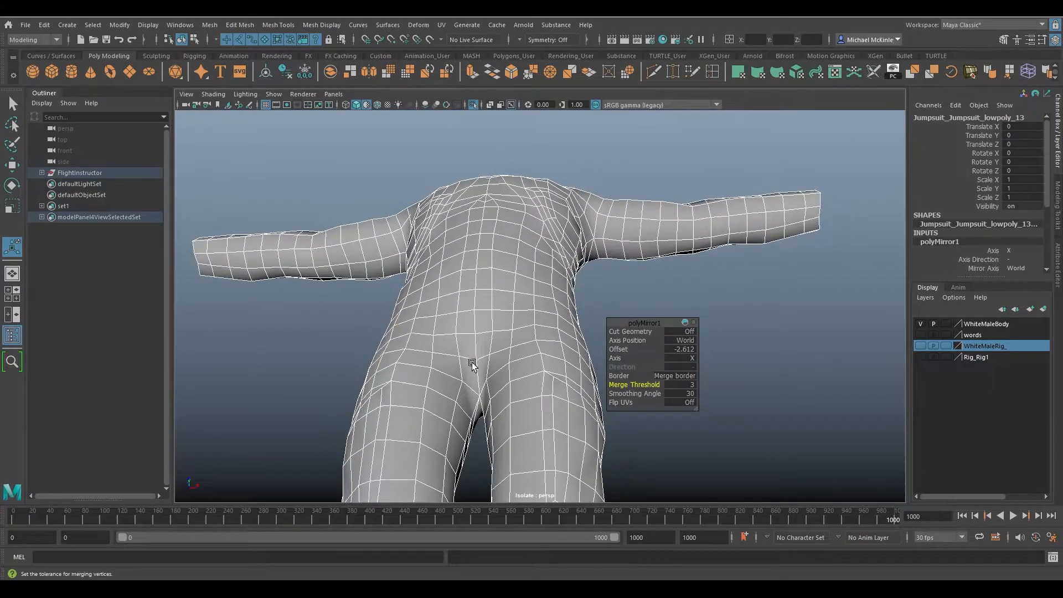
pyautogui.keyDown('alt'); pyautogui.moveTo(521, 213); pyautogui.dragTo(575, 324); pyautogui.keyUp('alt')
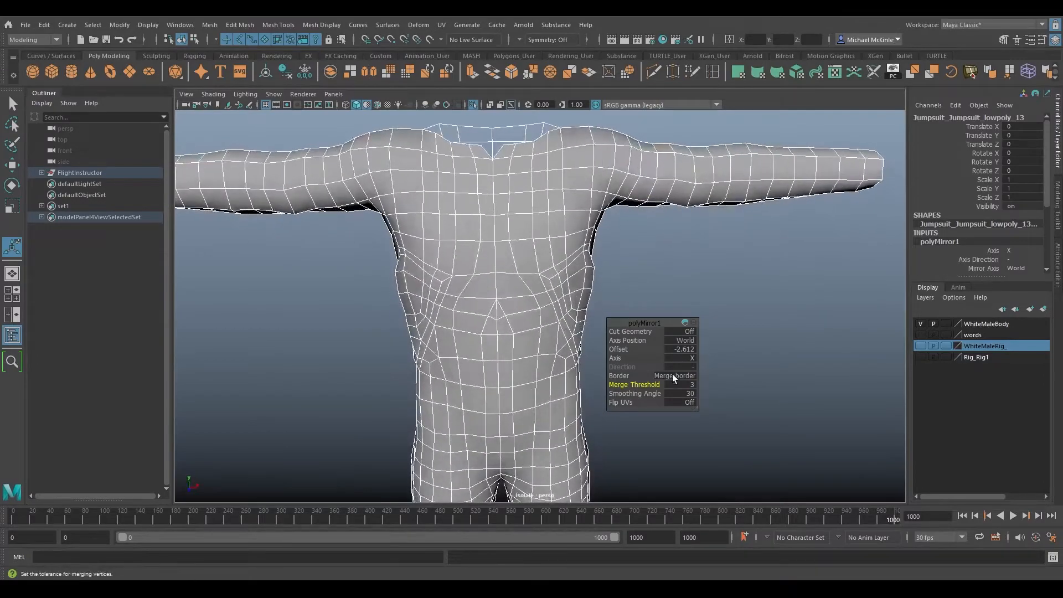
# - Try a Merge Threshold of 1 and 2 on the jumpsuit mirror, and inspect the chest seam up close
pyautogui.moveTo(645, 385); pyautogui.dragTo(642, 382)
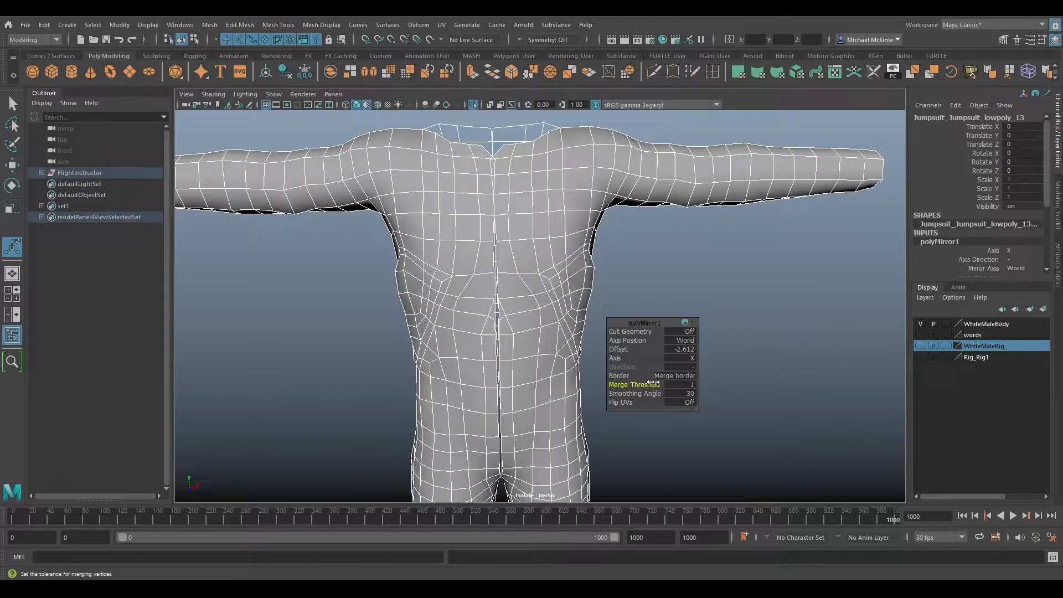
pyautogui.click(679, 384)
pyautogui.write('2')
pyautogui.press('Return')
pyautogui.keyDown('alt'); pyautogui.moveTo(489, 314); pyautogui.dragTo(470, 329); pyautogui.keyUp('alt')
pyautogui.keyDown('alt'); pyautogui.moveTo(470, 329); pyautogui.dragTo(545, 333, button='right'); pyautogui.keyUp('alt')
pyautogui.keyDown('alt'); pyautogui.moveTo(424, 286); pyautogui.dragTo(404, 283); pyautogui.keyUp('alt')
pyautogui.moveTo(451, 247)
pyautogui.keyDown('alt'); pyautogui.mouseDown()
pyautogui.moveTo(472, 282)
pyautogui.moveTo(420, 254)
pyautogui.moveTo(460, 263)
pyautogui.mouseUp(); pyautogui.keyUp('alt')
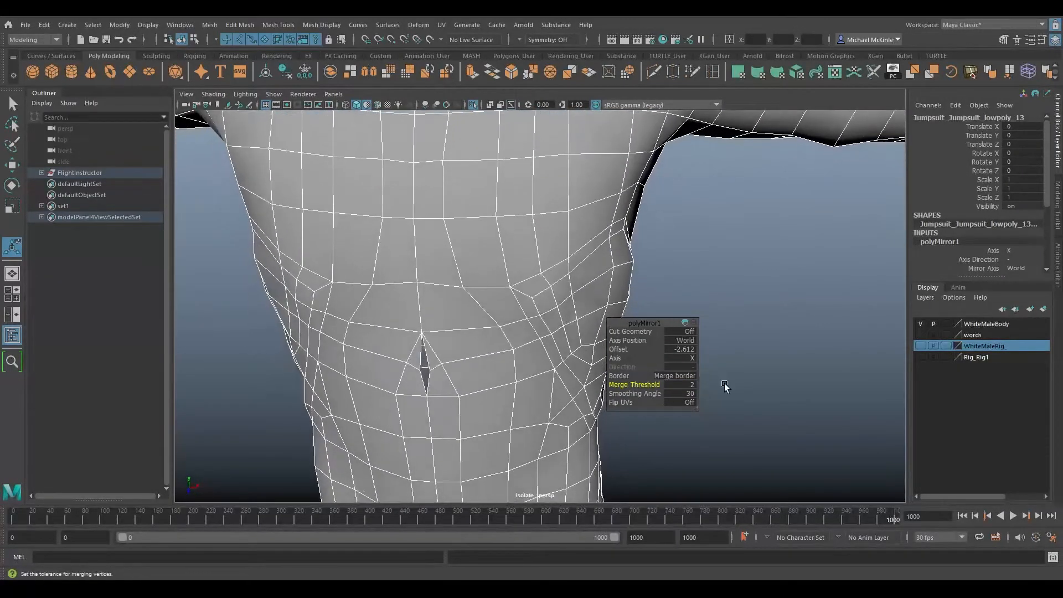
# - Set the jumpsuit mirror's Merge Threshold to 2.6 and check the seam around the torso
pyautogui.click(683, 385)
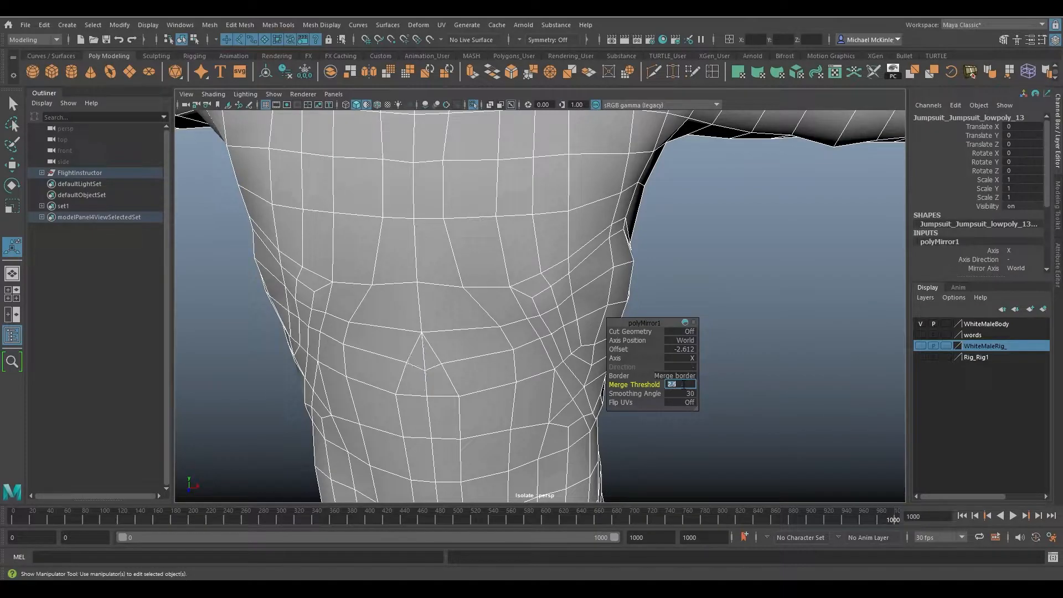
pyautogui.press('Return')
pyautogui.keyDown('alt'); pyautogui.moveTo(496, 202); pyautogui.dragTo(753, 427); pyautogui.keyUp('alt')
pyautogui.click(681, 385)
pyautogui.keyDown('alt'); pyautogui.moveTo(609, 260); pyautogui.dragTo(548, 254); pyautogui.keyUp('alt')
pyautogui.keyDown('alt'); pyautogui.moveTo(485, 327); pyautogui.dragTo(532, 310); pyautogui.keyUp('alt')
# - Try different Smoothing Angle values on the jumpsuit mirror, and deselect the mesh to judge its shading
pyautogui.click(636, 393)
pyautogui.moveTo(453, 321); pyautogui.dragTo(360, 304, button='middle')
pyautogui.moveTo(601, 268); pyautogui.dragTo(368, 281, button='middle')
pyautogui.keyDown('alt'); pyautogui.moveTo(487, 310); pyautogui.dragTo(524, 368); pyautogui.keyUp('alt')
pyautogui.click(688, 232)
pyautogui.keyDown('alt'); pyautogui.moveTo(689, 232); pyautogui.dragTo(482, 265); pyautogui.keyUp('alt')
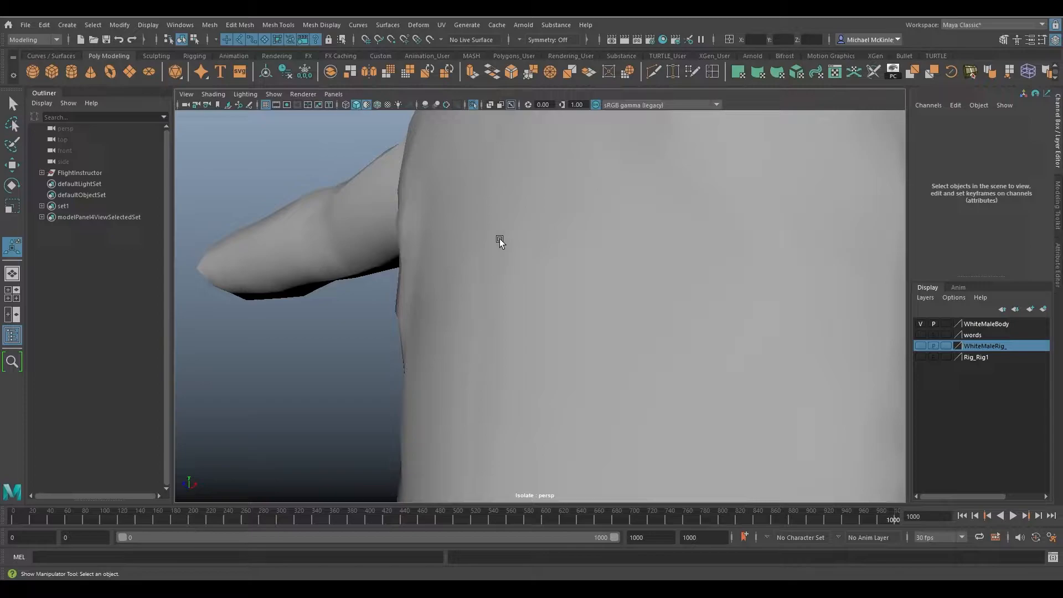
# - Set the jumpsuit mirror's Smoothing Angle to about 43.2, check the shading with the mesh deselected, and reselect the jumpsuit
pyautogui.click(613, 282)
pyautogui.moveTo(641, 394); pyautogui.dragTo(676, 392)
pyautogui.click(360, 353)
pyautogui.keyDown('alt'); pyautogui.moveTo(498, 316); pyautogui.dragTo(525, 306); pyautogui.keyUp('alt')
pyautogui.keyDown('alt'); pyautogui.moveTo(530, 345); pyautogui.dragTo(453, 335); pyautogui.keyUp('alt')
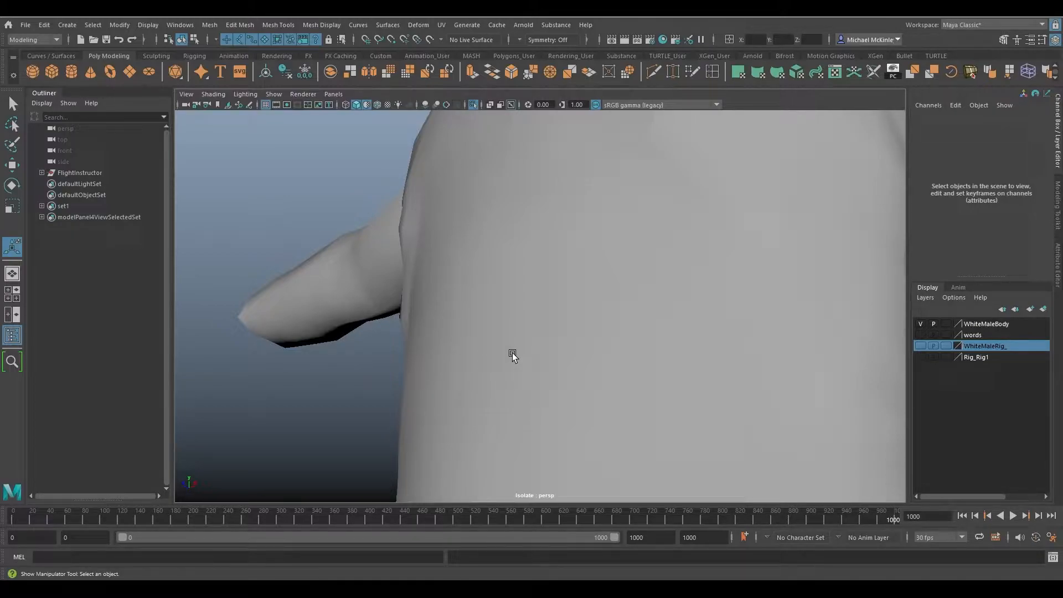
pyautogui.click(520, 325)
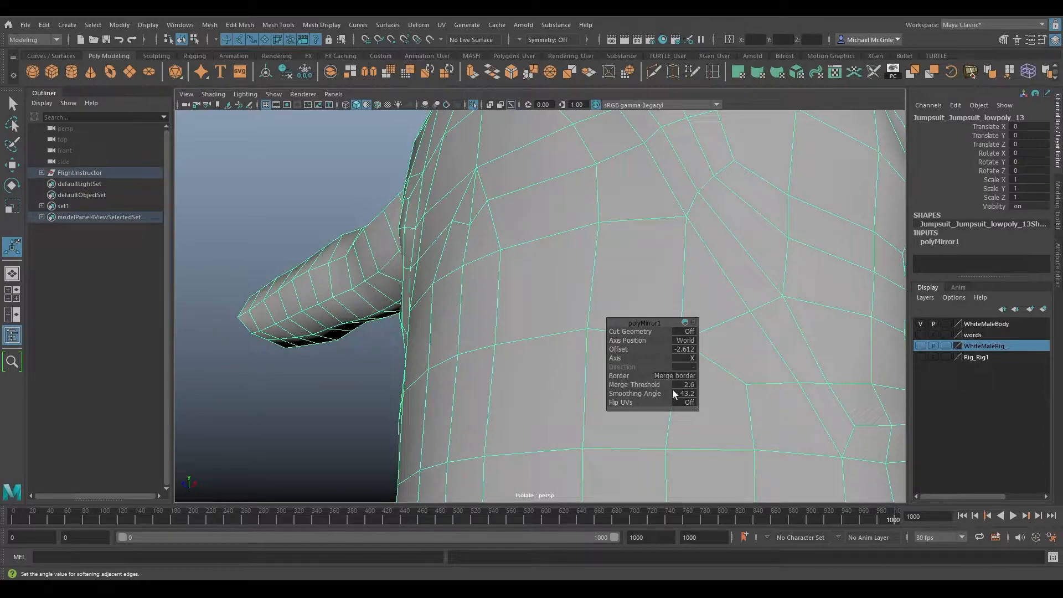
# - Try a Smoothing Angle of 0 on the jumpsuit mirror, judge the shading with the mesh deselected, and reselect the jumpsuit
pyautogui.moveTo(645, 393); pyautogui.dragTo(499, 398)
pyautogui.moveTo(640, 393); pyautogui.dragTo(510, 392)
pyautogui.click(336, 417)
pyautogui.keyDown('alt'); pyautogui.moveTo(469, 340); pyautogui.dragTo(490, 275); pyautogui.keyUp('alt')
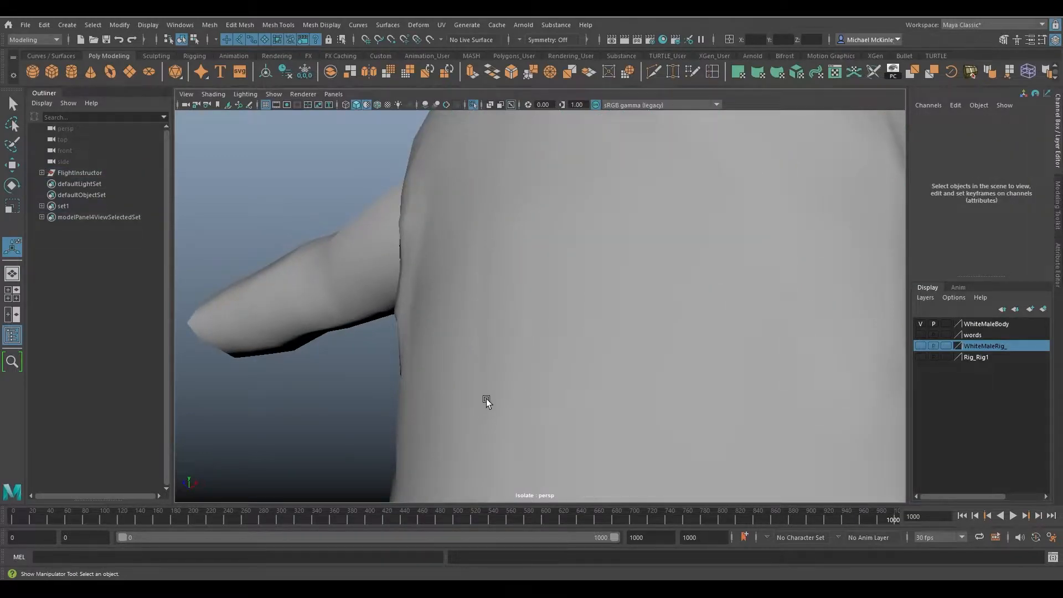
pyautogui.keyDown('alt'); pyautogui.moveTo(488, 397); pyautogui.dragTo(423, 410); pyautogui.keyUp('alt')
pyautogui.click(422, 412)
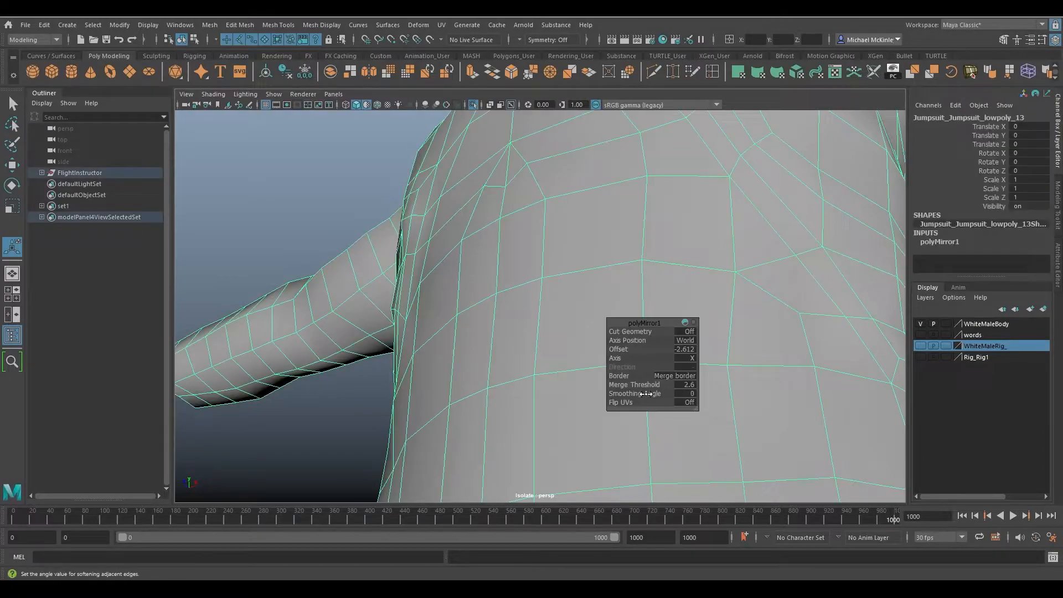
# - Set the jumpsuit mirror's Smoothing Angle to 2.4 and check the whole mirrored mesh from the front
pyautogui.moveTo(660, 392); pyautogui.dragTo(655, 392)
pyautogui.keyDown('alt'); pyautogui.moveTo(631, 291); pyautogui.dragTo(617, 247); pyautogui.keyUp('alt')
pyautogui.scroll(-5, 637, 227)
pyautogui.keyDown('alt'); pyautogui.moveTo(657, 208); pyautogui.dragTo(595, 244, button='middle'); pyautogui.keyUp('alt')
pyautogui.keyDown('alt'); pyautogui.moveTo(595, 244); pyautogui.dragTo(555, 337); pyautogui.keyUp('alt')
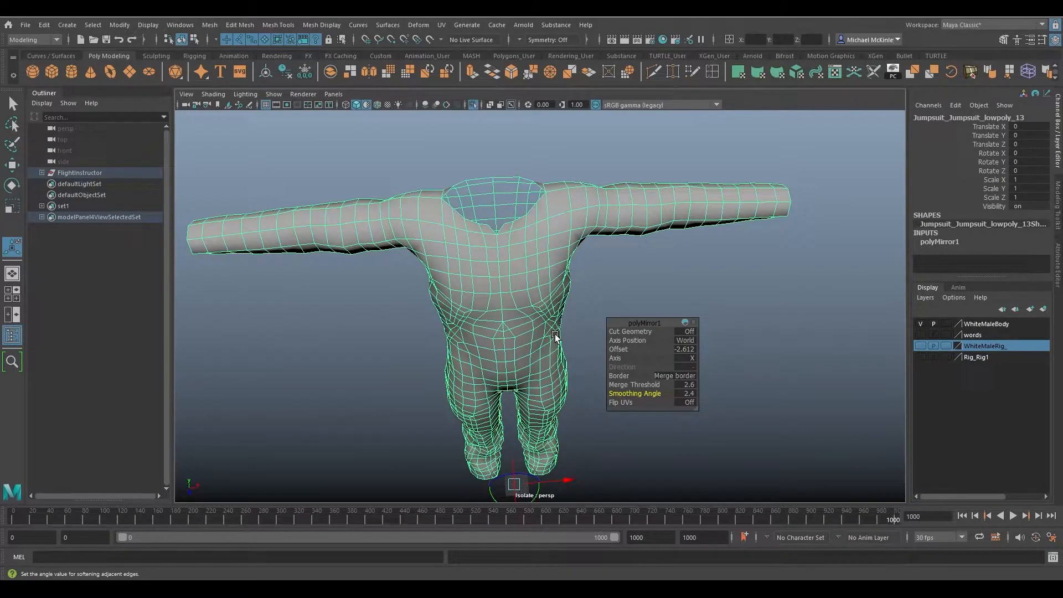
# - Try the Y axis for the jumpsuit mirror and examine where the mirrored half ends up
pyautogui.keyDown('alt'); pyautogui.moveTo(555, 336); pyautogui.dragTo(505, 317); pyautogui.keyUp('alt')
pyautogui.click(688, 357)
pyautogui.click(715, 367)
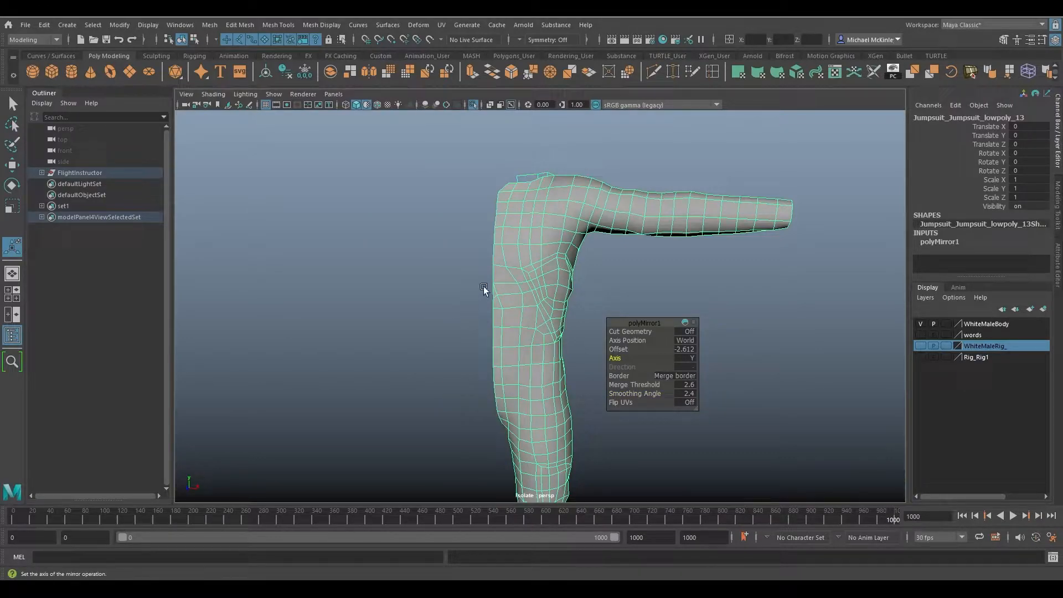
pyautogui.keyDown('alt'); pyautogui.moveTo(477, 290); pyautogui.dragTo(221, 213, button='right'); pyautogui.keyUp('alt')
pyautogui.keyDown('alt'); pyautogui.moveTo(423, 250); pyautogui.dragTo(396, 190); pyautogui.keyUp('alt')
pyautogui.keyDown('alt'); pyautogui.moveTo(475, 260); pyautogui.dragTo(301, 237, button='middle'); pyautogui.keyUp('alt')
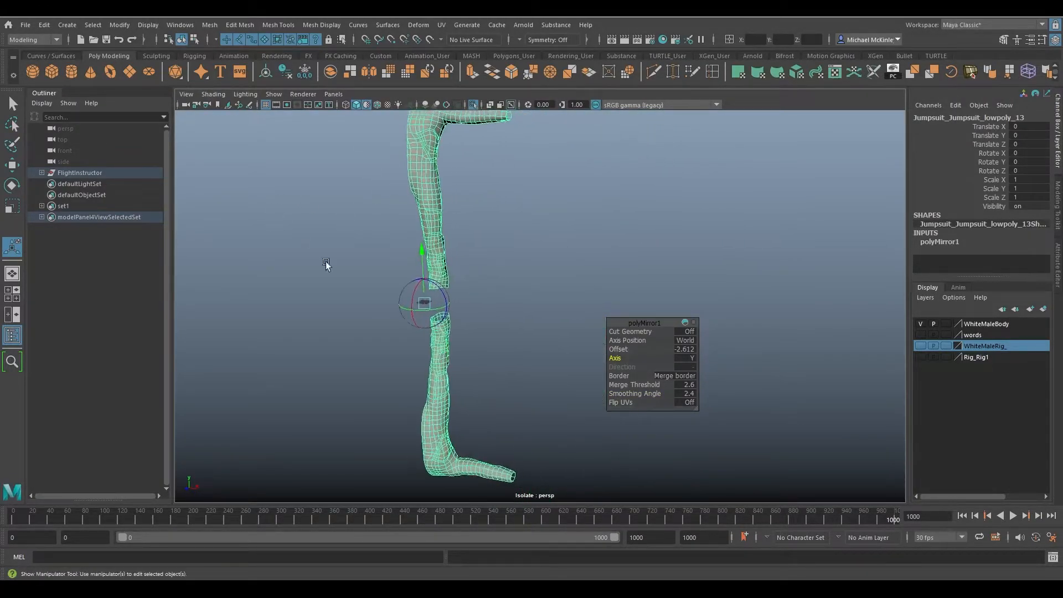
# - Try the Z axis for the jumpsuit mirror and look at the result from the side
pyautogui.click(688, 360)
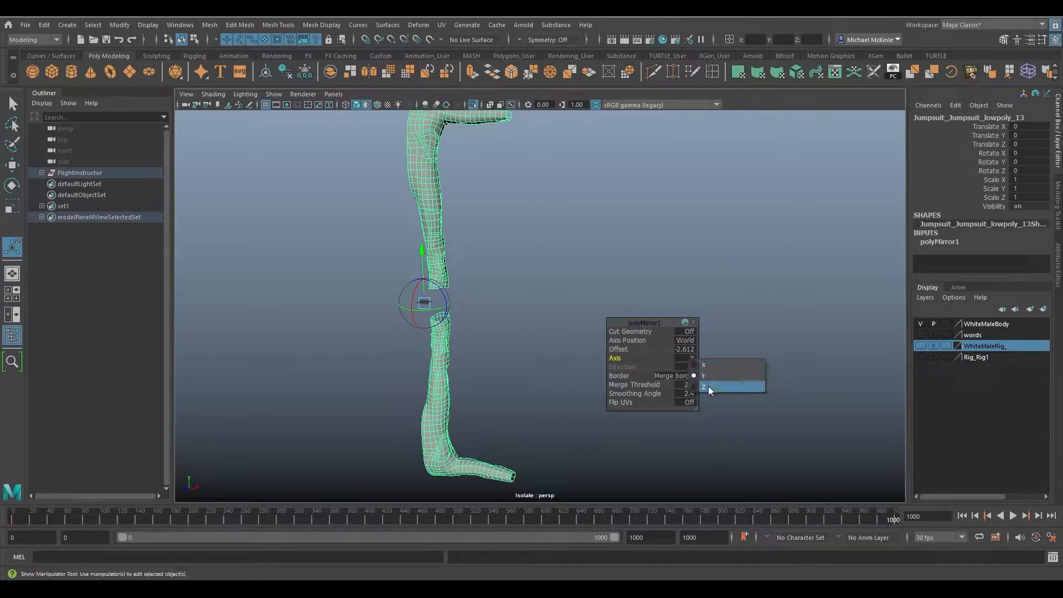
pyautogui.click(709, 387)
pyautogui.keyDown('alt'); pyautogui.moveTo(564, 250); pyautogui.dragTo(628, 264); pyautogui.keyUp('alt')
# - Set the jumpsuit mirror's axis back to X and check the full suit from the front and back
pyautogui.click(690, 358)
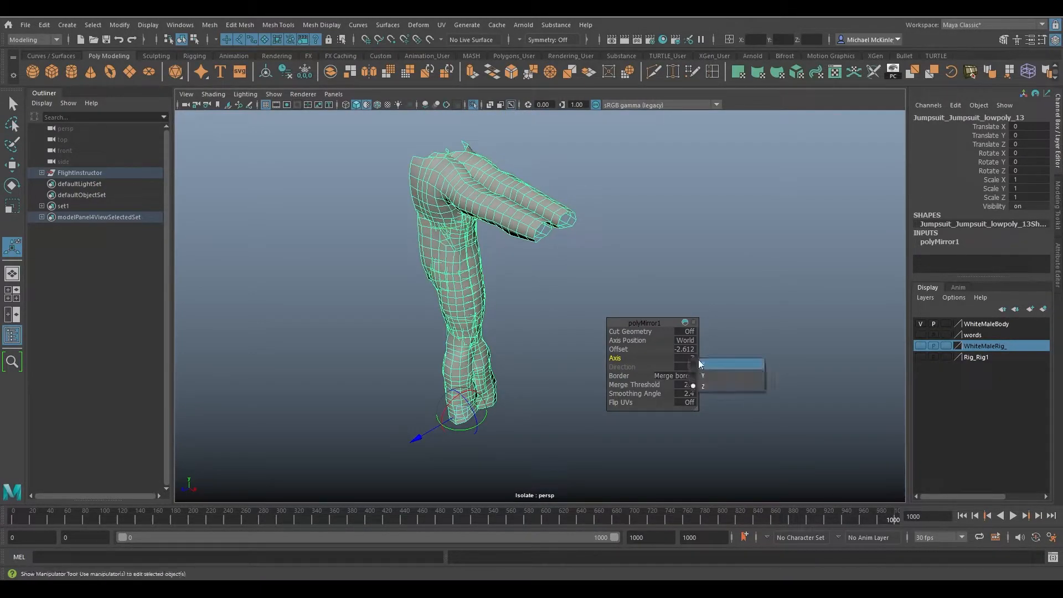
pyautogui.click(711, 364)
pyautogui.keyDown('alt'); pyautogui.moveTo(471, 249); pyautogui.dragTo(517, 231); pyautogui.keyUp('alt')
pyautogui.keyDown('alt'); pyautogui.moveTo(517, 230); pyautogui.dragTo(458, 255, button='right'); pyautogui.keyUp('alt')
pyautogui.keyDown('alt'); pyautogui.moveTo(457, 255); pyautogui.dragTo(580, 270); pyautogui.keyUp('alt')
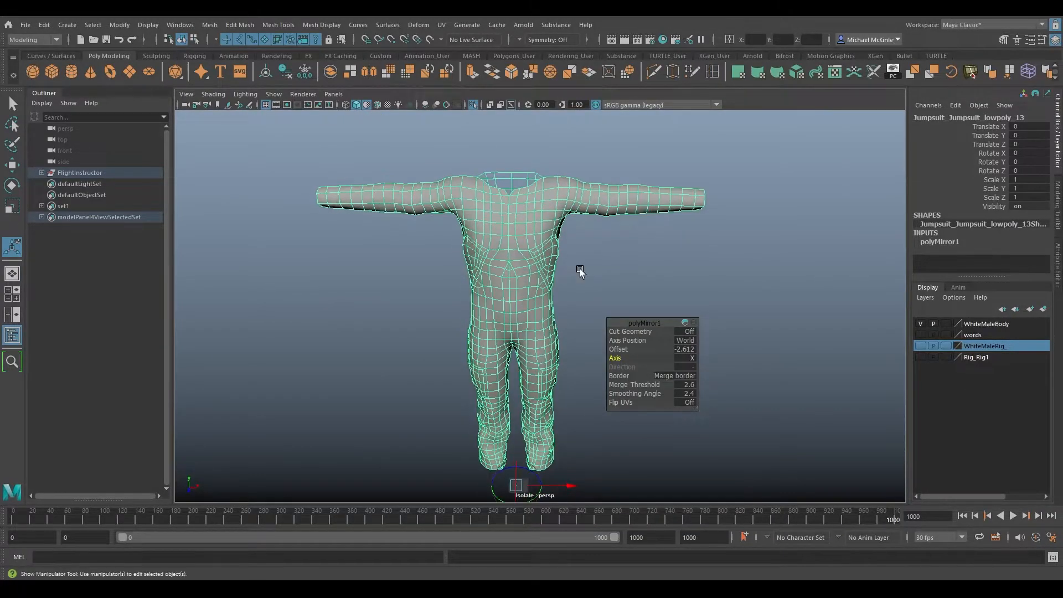
pyautogui.keyDown('alt'); pyautogui.moveTo(516, 313); pyautogui.dragTo(490, 291); pyautogui.keyUp('alt')
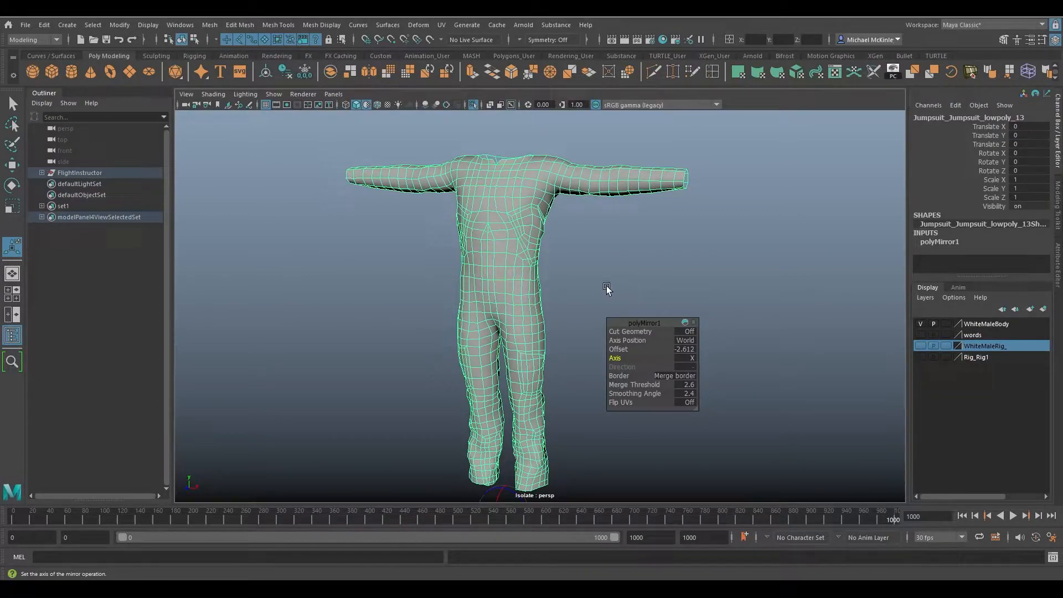
pyautogui.keyDown('alt'); pyautogui.moveTo(490, 227); pyautogui.dragTo(612, 286); pyautogui.keyUp('alt')
# - Leave the mirror manipulator for the Move tool and open the Mirror command's options, keeping the jumpsuit in view
pyautogui.press('w')
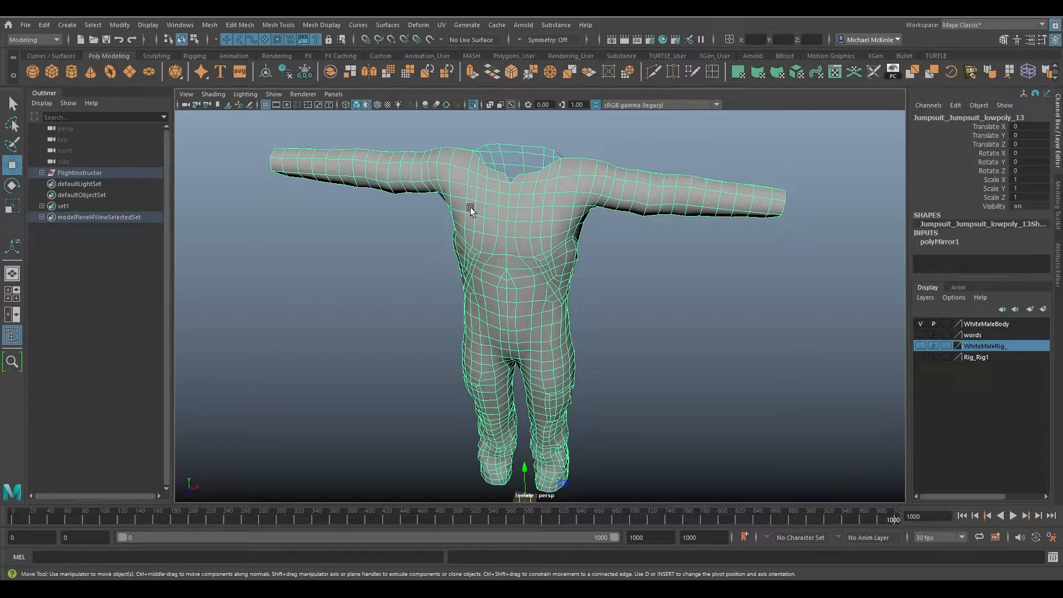
pyautogui.click(204, 26)
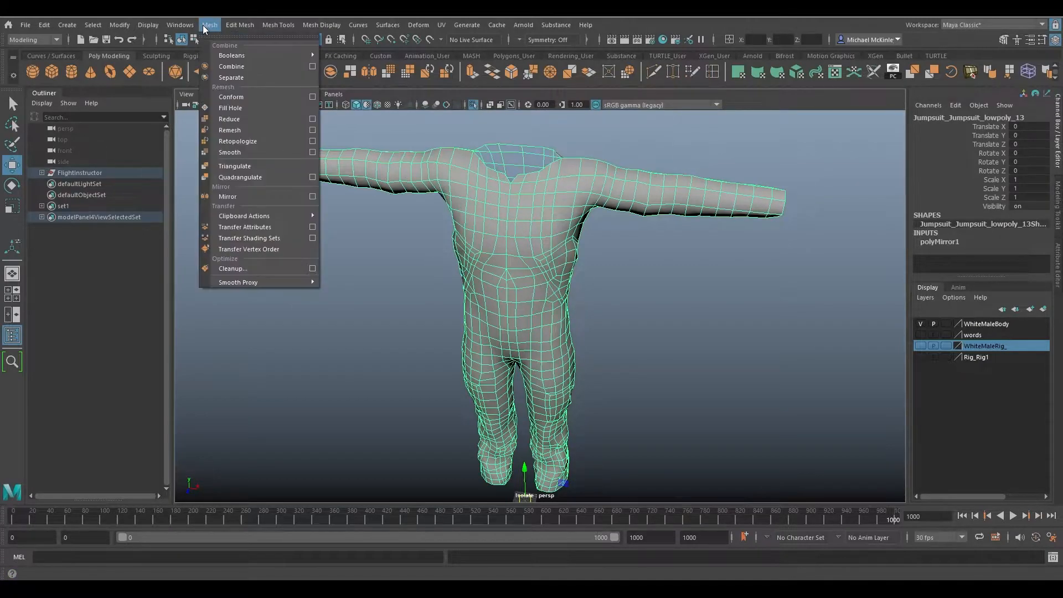
pyautogui.click(313, 197)
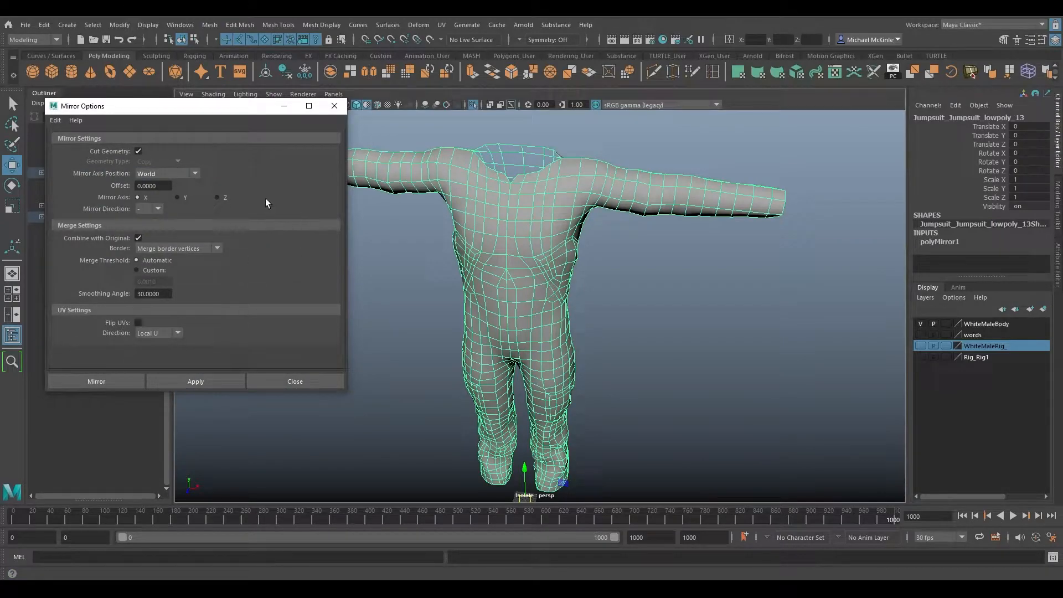
pyautogui.moveTo(200, 111); pyautogui.dragTo(180, 75)
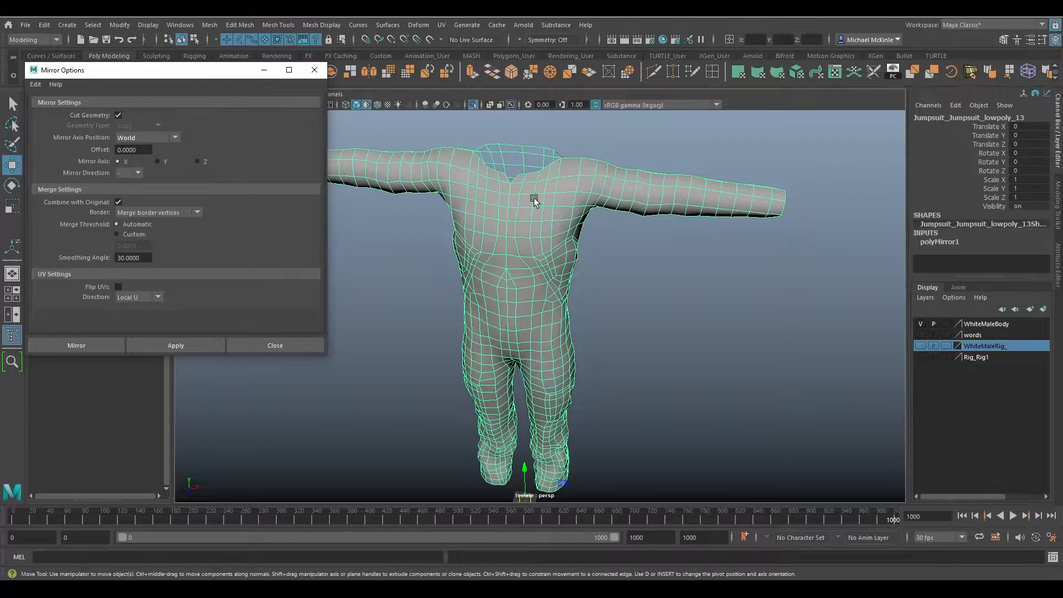
# - Return the jumpsuit to its unmirrored half and view it with the Select tool active
pyautogui.keyDown('alt'); pyautogui.moveTo(532, 221); pyautogui.dragTo(620, 277); pyautogui.keyUp('alt')
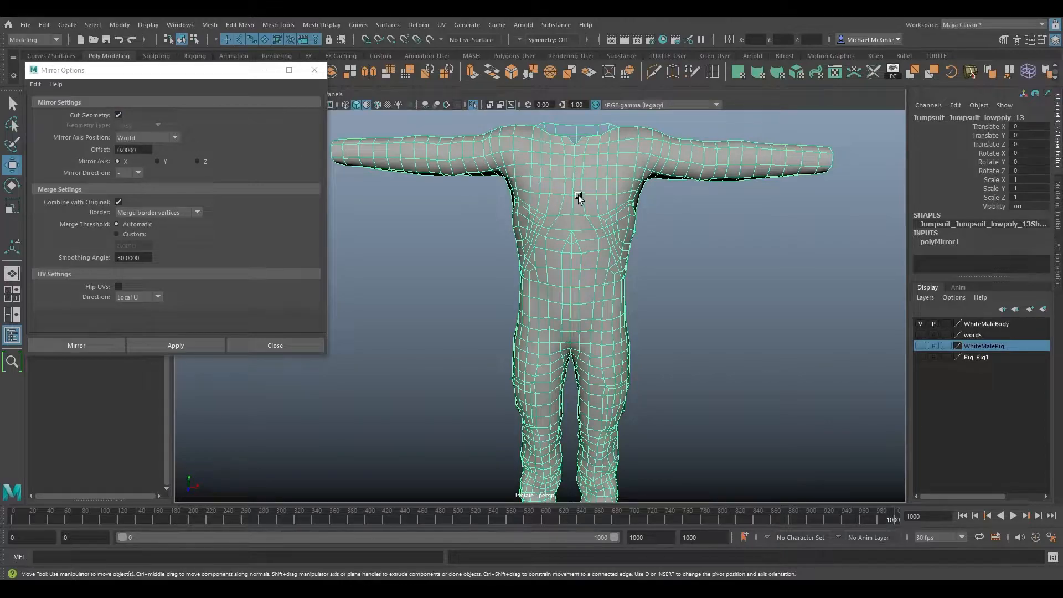
pyautogui.keyDown('alt'); pyautogui.moveTo(648, 265); pyautogui.dragTo(662, 267); pyautogui.keyUp('alt')
pyautogui.keyDown('alt'); pyautogui.moveTo(661, 267); pyautogui.dragTo(591, 255, button='right'); pyautogui.keyUp('alt')
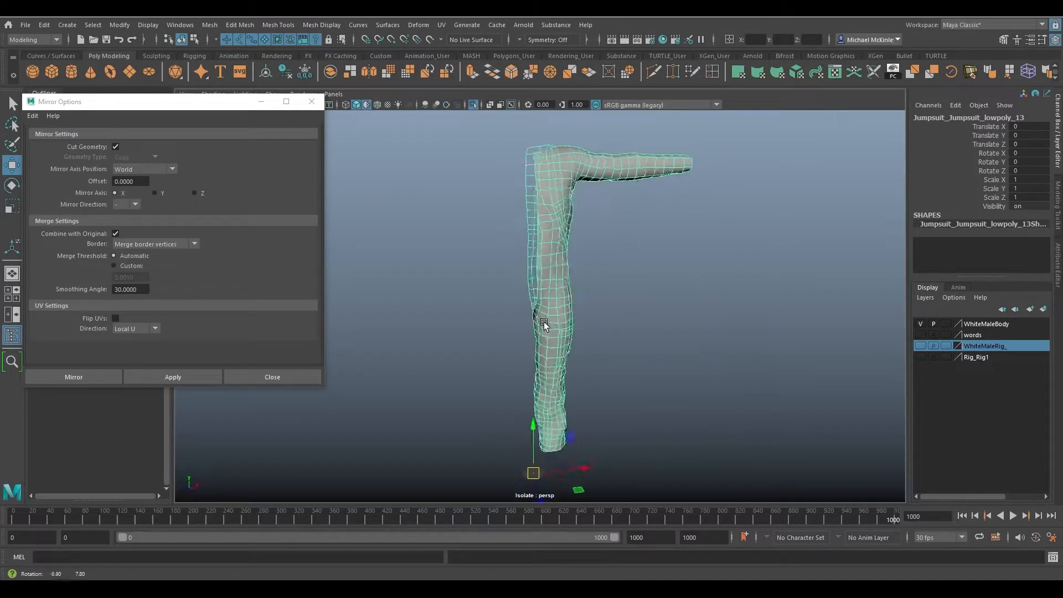
pyautogui.press('q')
pyautogui.keyDown('alt'); pyautogui.moveTo(541, 317); pyautogui.dragTo(601, 348); pyautogui.keyUp('alt')
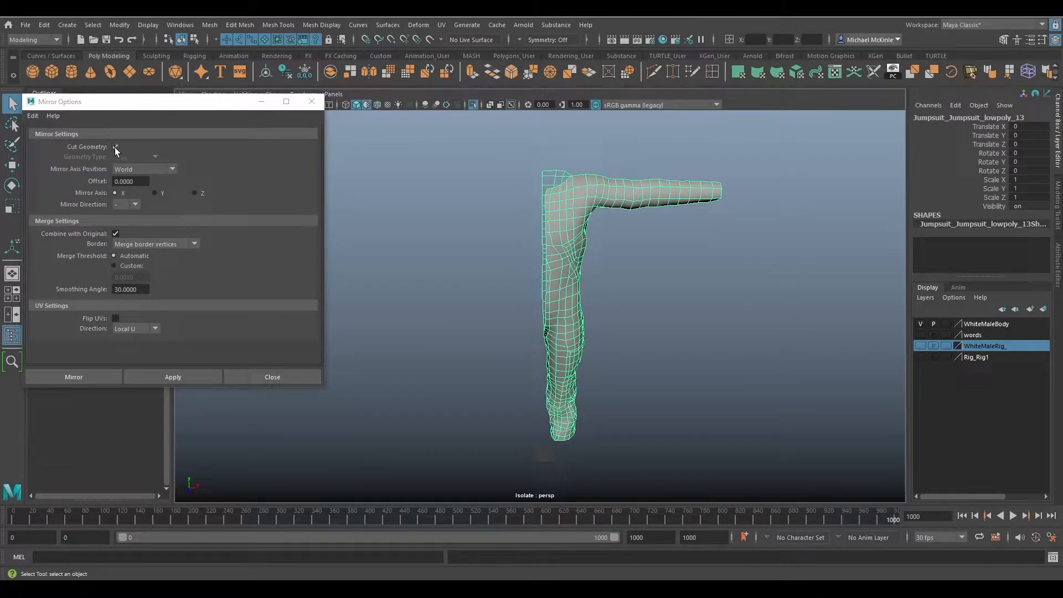
# - Turn off Cut Geometry in the Mirror options and set Geometry Type to Instance, comparing it with Copy
pyautogui.click(116, 148)
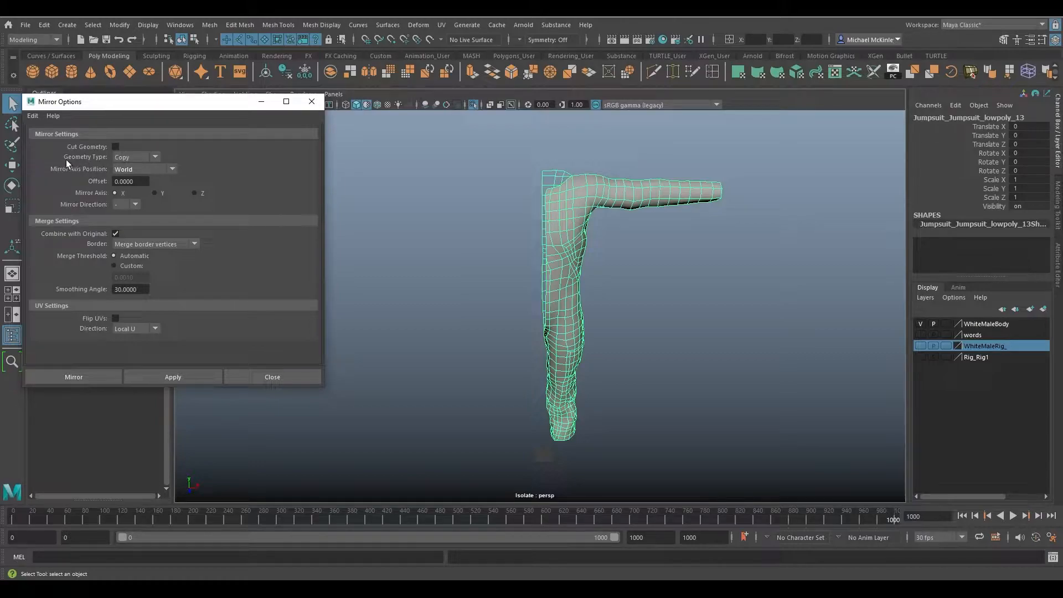
pyautogui.click(158, 157)
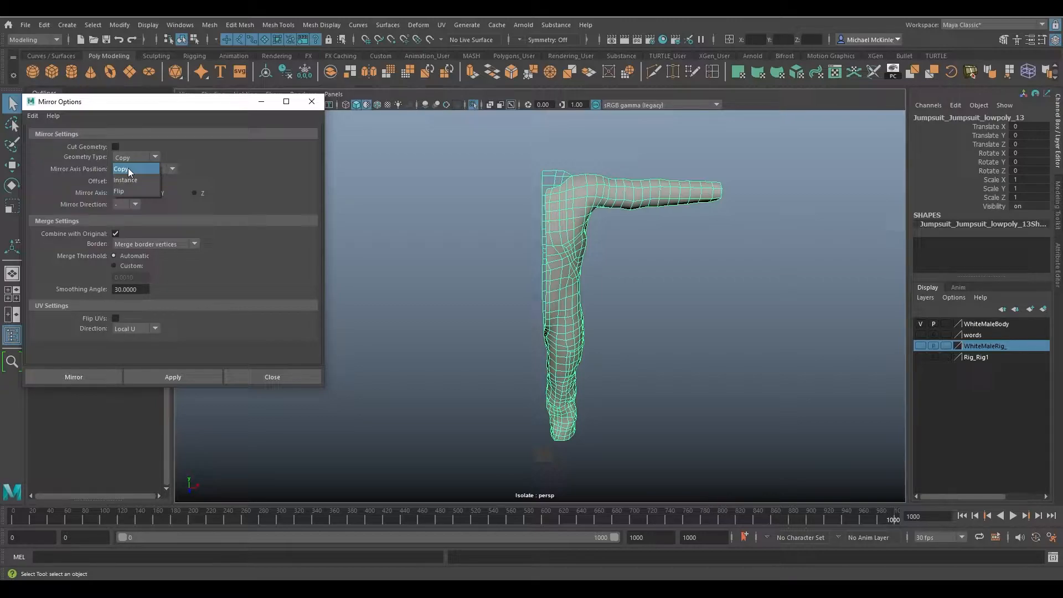
pyautogui.click(136, 180)
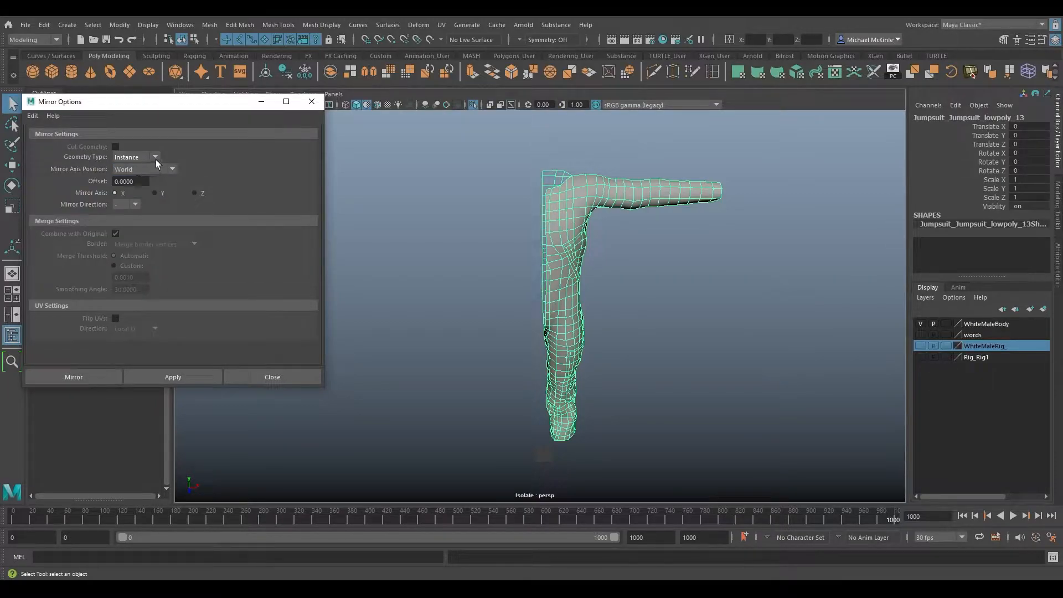
pyautogui.click(137, 157)
pyautogui.click(134, 168)
pyautogui.click(134, 158)
pyautogui.click(152, 180)
# - Create a polygon cube and move it to about X -0.318, Y 1.575
pyautogui.click(51, 71)
pyautogui.press('w')
pyautogui.press('f')
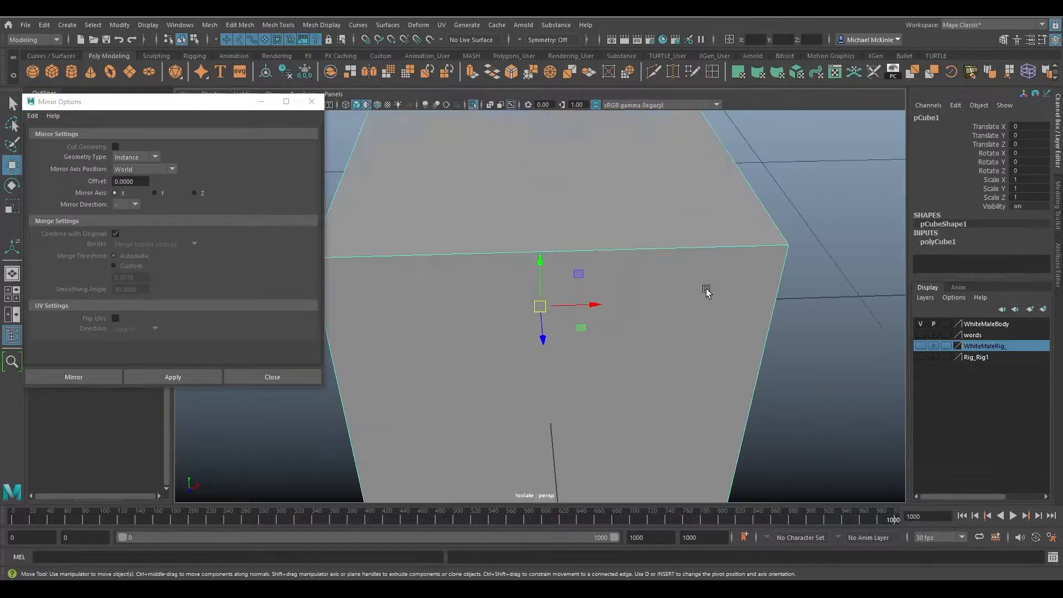
pyautogui.scroll(-10, 600, 278)
pyautogui.moveTo(575, 268); pyautogui.dragTo(565, 206)
pyautogui.keyDown('alt'); pyautogui.moveTo(585, 217); pyautogui.dragTo(574, 261, button='middle'); pyautogui.keyUp('alt')
# - Close the Mirror options and open the Duplicate Special options for the cube
pyautogui.moveTo(230, 103); pyautogui.dragTo(159, 136)
pyautogui.click(240, 135)
pyautogui.keyDown('alt'); pyautogui.moveTo(425, 191); pyautogui.dragTo(388, 199); pyautogui.keyUp('alt')
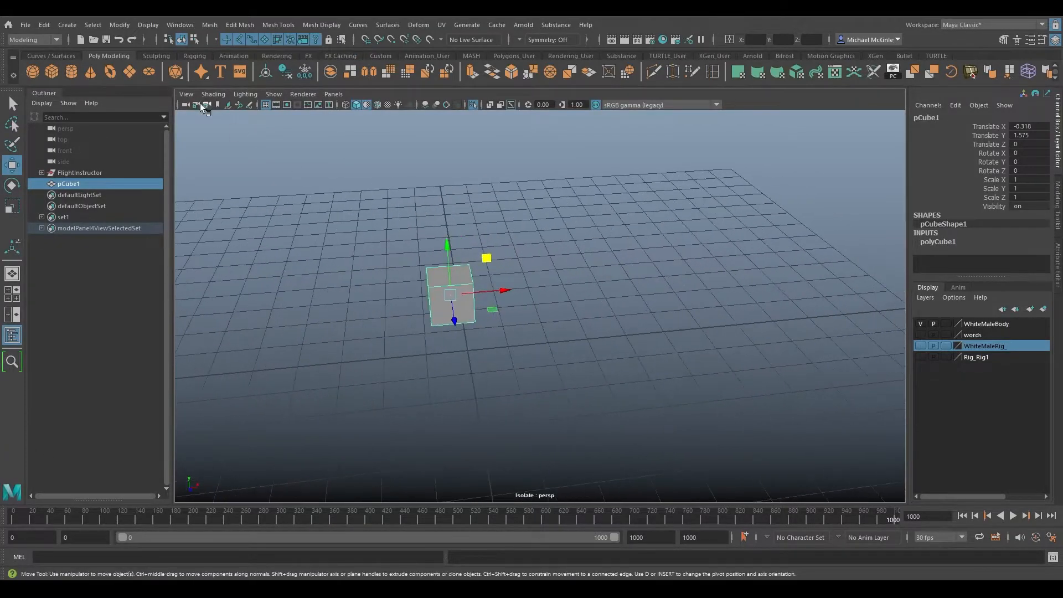
pyautogui.click(44, 25)
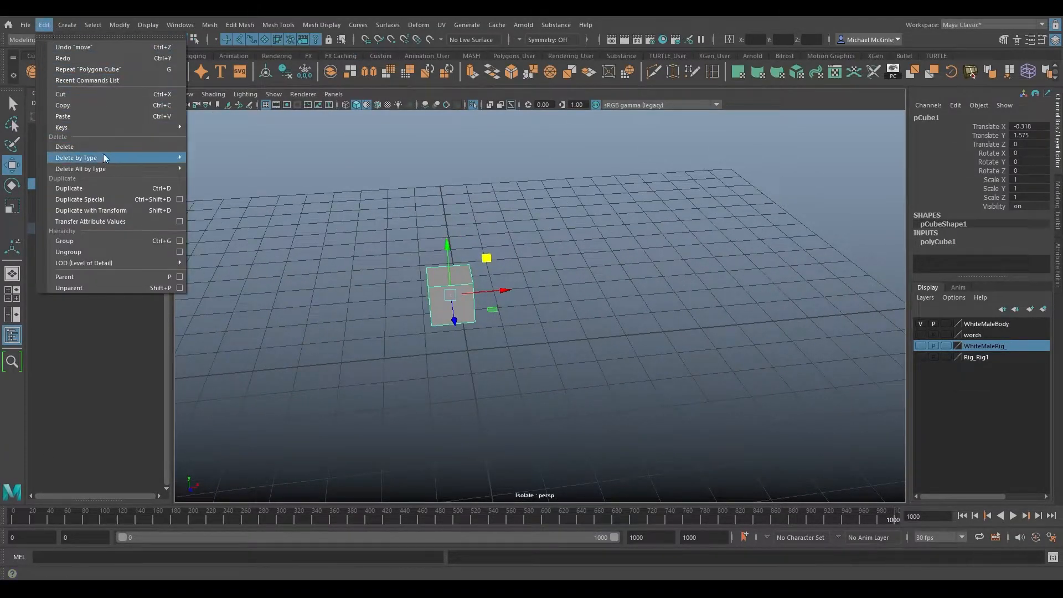
pyautogui.click(181, 200)
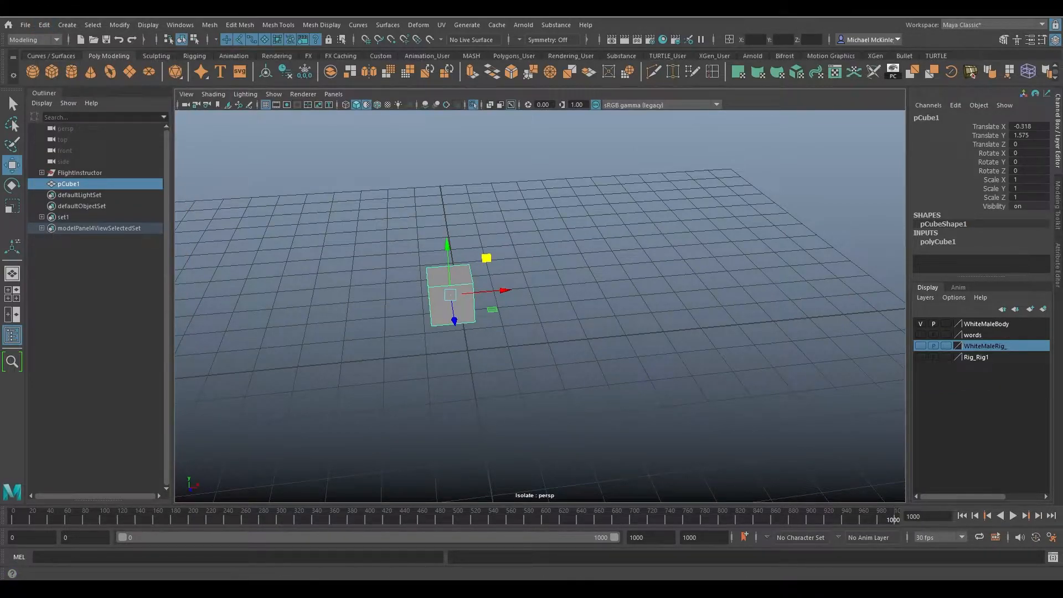
pyautogui.moveTo(289, 175); pyautogui.dragTo(208, 52)
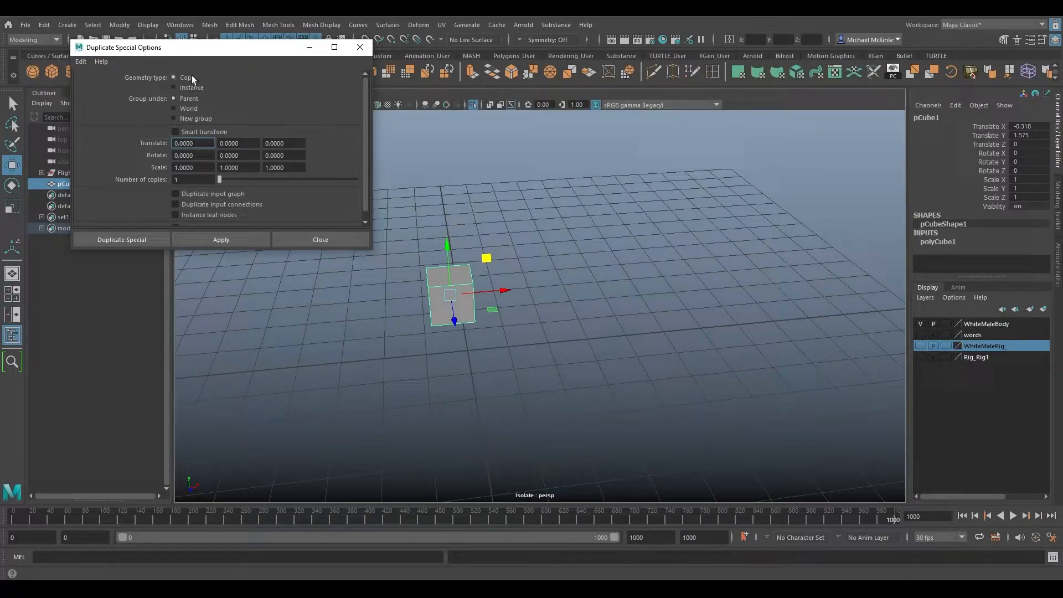
pyautogui.moveTo(212, 47); pyautogui.dragTo(181, 43)
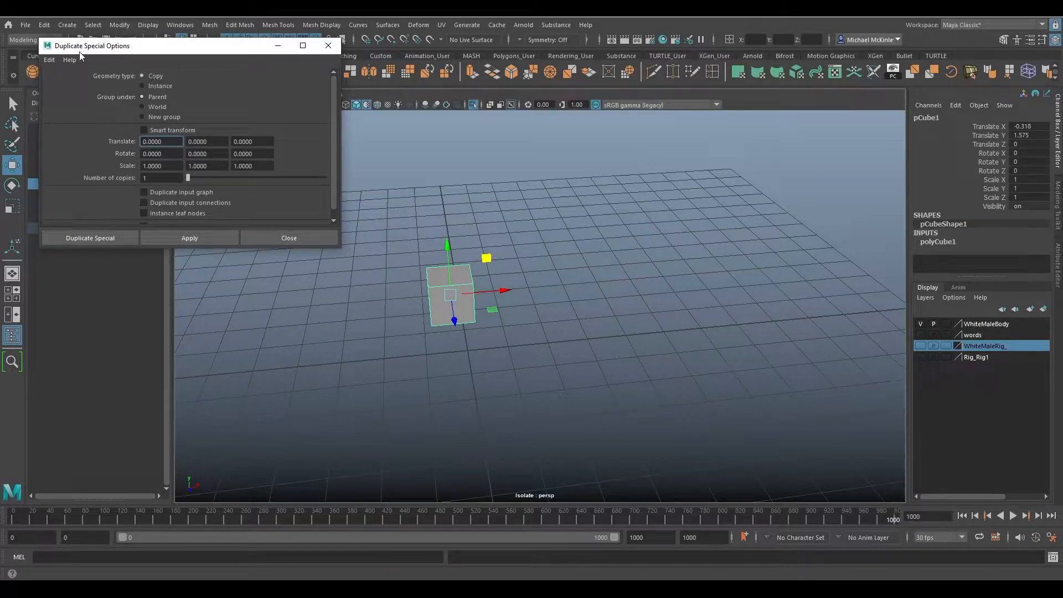
# - Duplicate the cube with Geometry type Copy and move the copy up to about Y 3.782
pyautogui.click(142, 86)
pyautogui.click(164, 75)
pyautogui.click(200, 241)
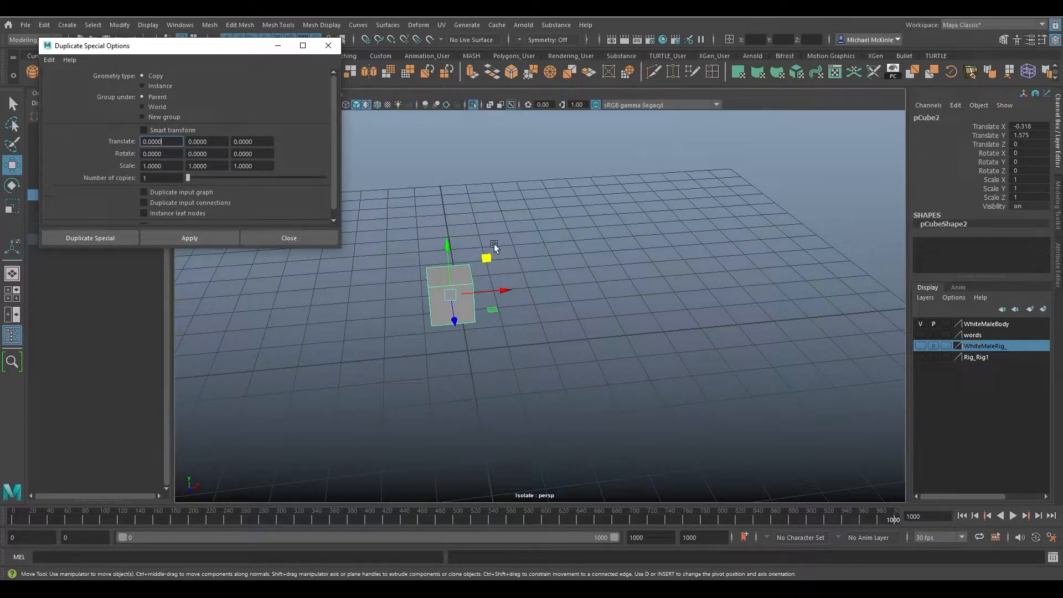
pyautogui.moveTo(450, 244); pyautogui.dragTo(517, 273)
# - Duplicate the original cube with Geometry type Instance and move the instance along X to about 2.573
pyautogui.click(461, 310)
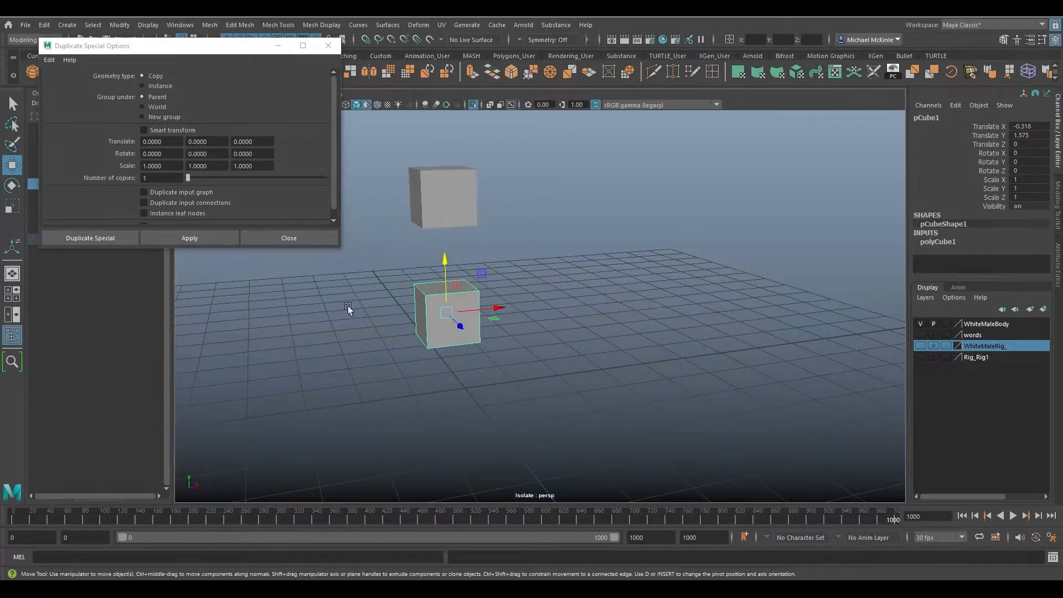
pyautogui.click(160, 86)
pyautogui.click(198, 239)
pyautogui.moveTo(493, 308); pyautogui.dragTo(629, 290)
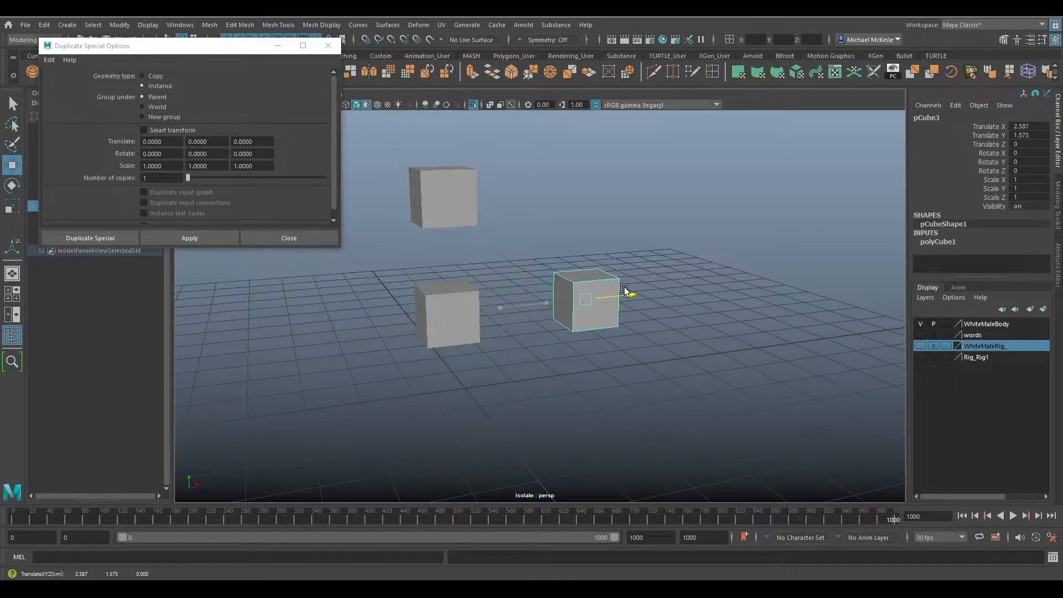
# - Select the original, instanced and copied cubes in turn to compare their shape nodes, and close the Duplicate Special options
pyautogui.click(425, 307)
pyautogui.click(576, 304)
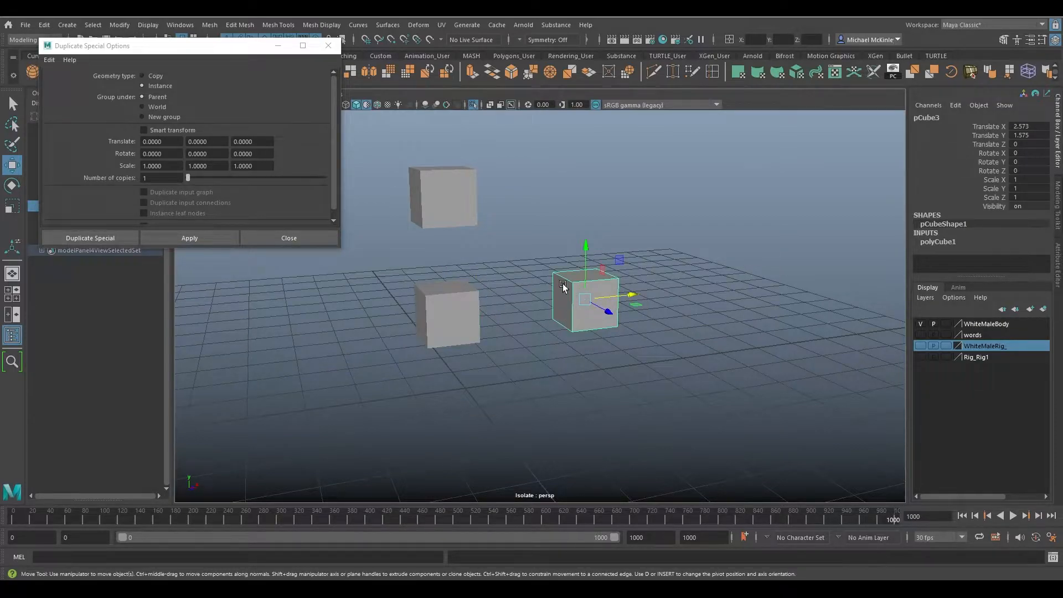
pyautogui.click(471, 338)
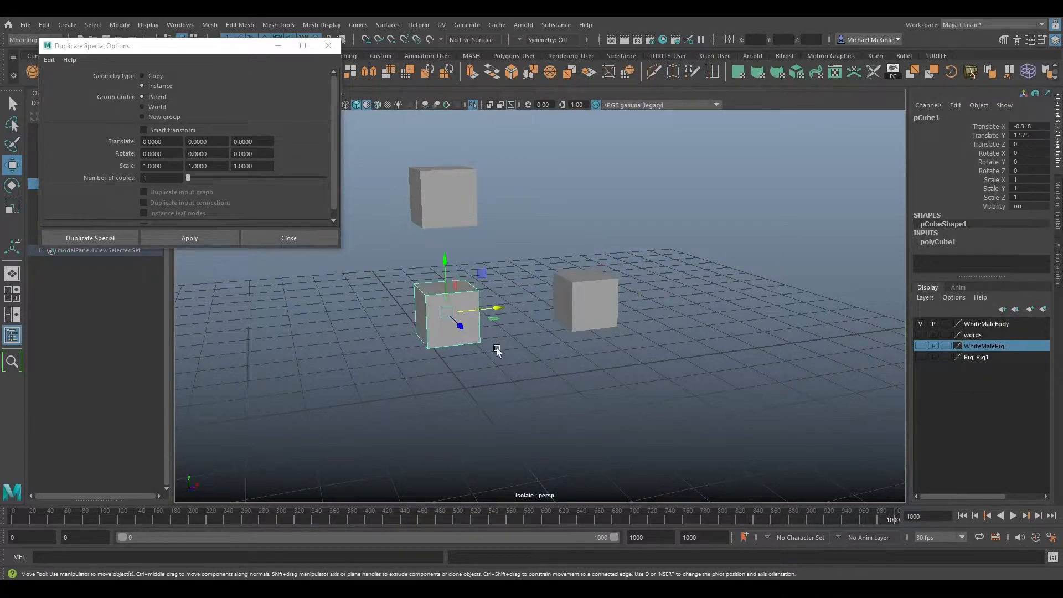
pyautogui.click(461, 218)
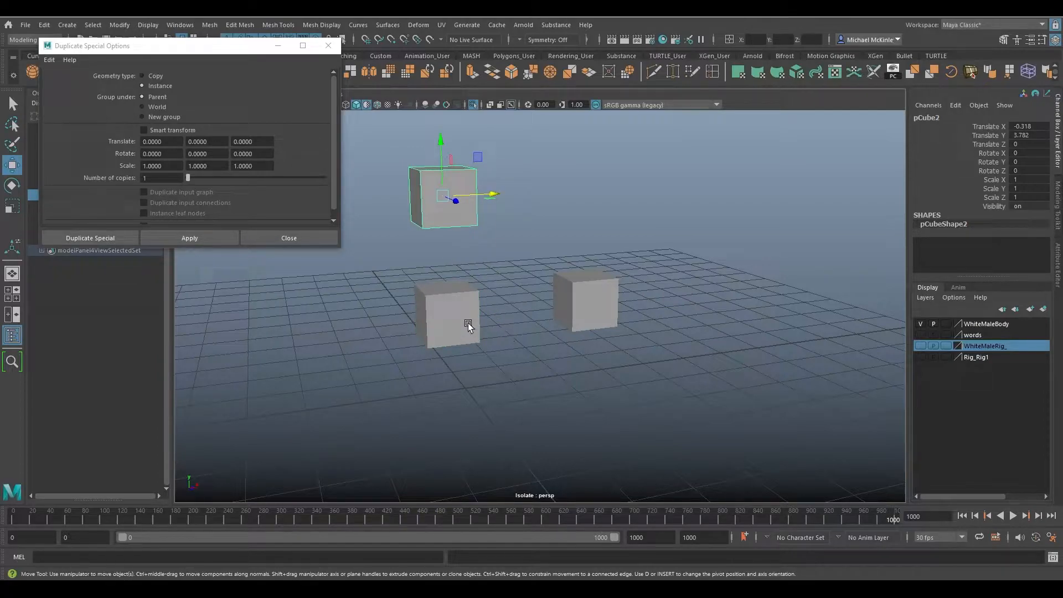
pyautogui.click(467, 327)
pyautogui.click(328, 45)
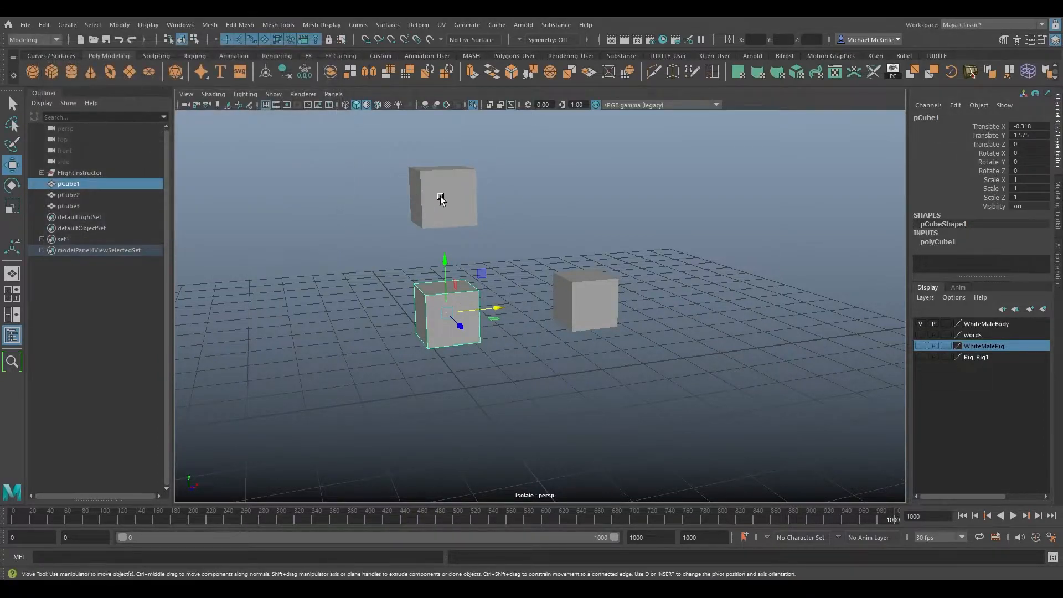
pyautogui.click(439, 197)
pyautogui.click(597, 310)
# - Try raising one upper corner vertex of the original cube by about 0.3 to test the instance link, and undo the move
pyautogui.keyDown('alt'); pyautogui.moveTo(373, 266); pyautogui.dragTo(408, 271); pyautogui.keyUp('alt')
pyautogui.keyDown('alt'); pyautogui.moveTo(408, 271); pyautogui.dragTo(469, 299, button='right'); pyautogui.keyUp('alt')
pyautogui.click(386, 331)
pyautogui.keyDown('alt'); pyautogui.moveTo(445, 320); pyautogui.dragTo(505, 327, button='middle'); pyautogui.keyUp('alt')
pyautogui.moveTo(439, 285); pyautogui.dragTo(384, 289, button='right')
pyautogui.click(463, 311)
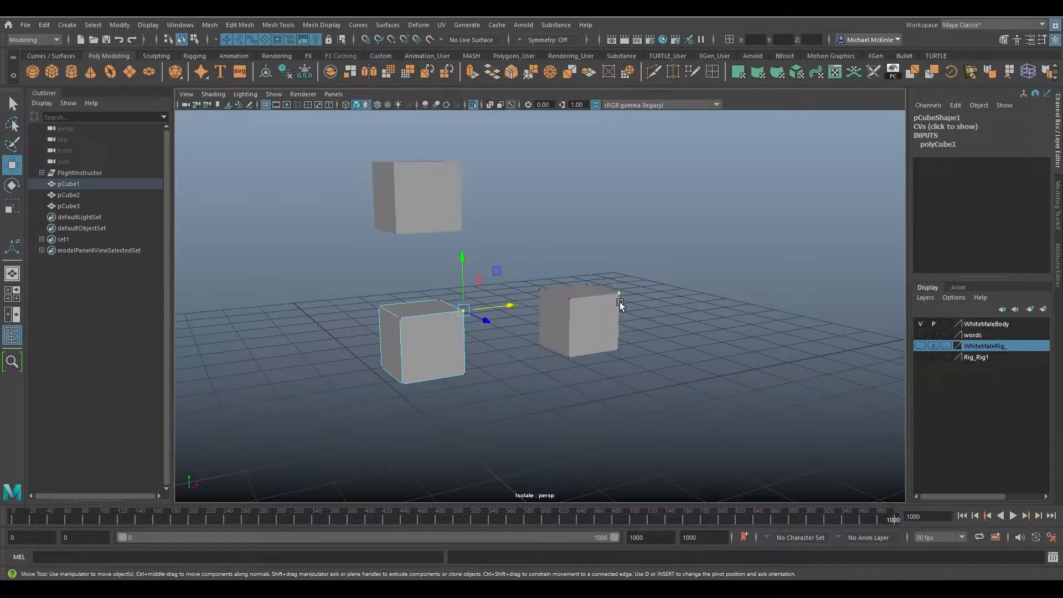
pyautogui.keyDown('alt'); pyautogui.moveTo(626, 341); pyautogui.dragTo(600, 387, button='right'); pyautogui.keyUp('alt')
pyautogui.click(490, 303)
pyautogui.moveTo(490, 304); pyautogui.dragTo(498, 278)
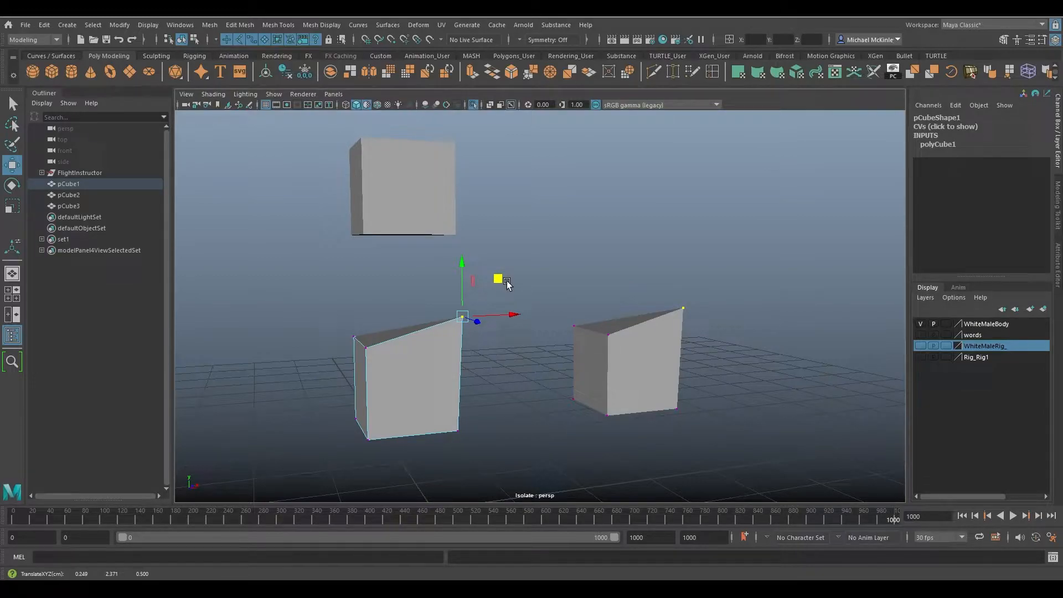
pyautogui.hotkey('ctrl', 'z')
# - Extrude the original cube's top face up about 0.37, and extrude the new block's side face outward about 0.61 along negative X
pyautogui.moveTo(423, 341); pyautogui.dragTo(424, 318, button='right')
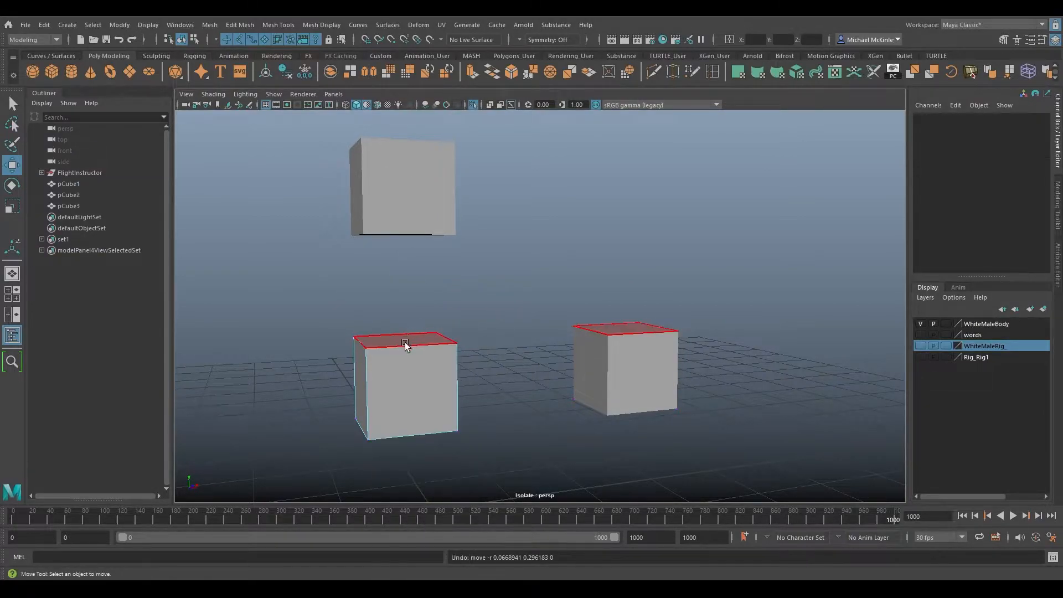
pyautogui.click(405, 345)
pyautogui.keyDown('shift'); pyautogui.moveTo(400, 299); pyautogui.dragTo(403, 256); pyautogui.keyUp('shift')
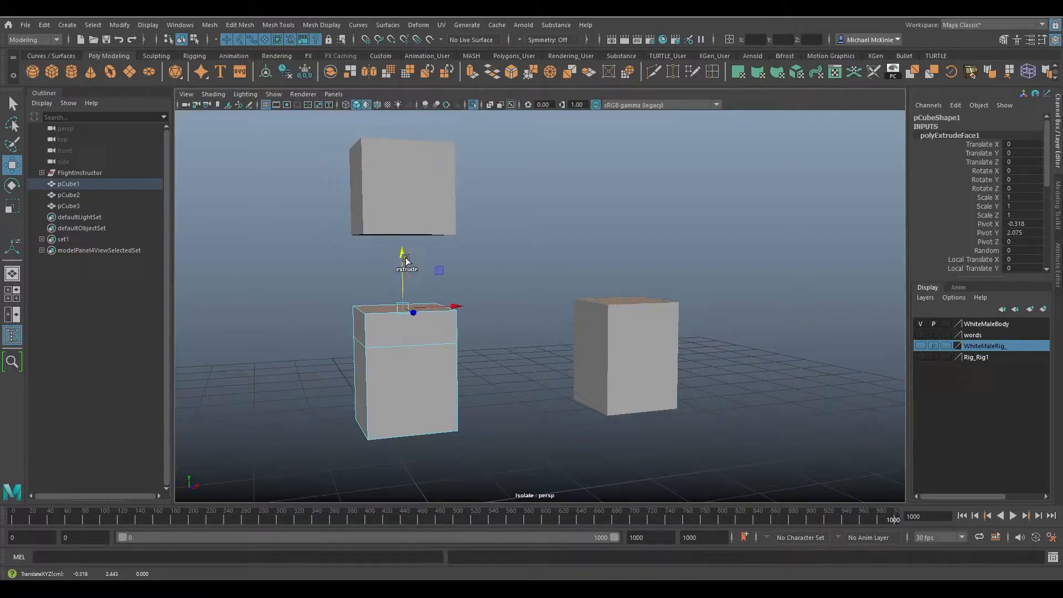
pyautogui.click(363, 329)
pyautogui.keyDown('shift'); pyautogui.moveTo(404, 325); pyautogui.dragTo(346, 331); pyautogui.keyUp('shift')
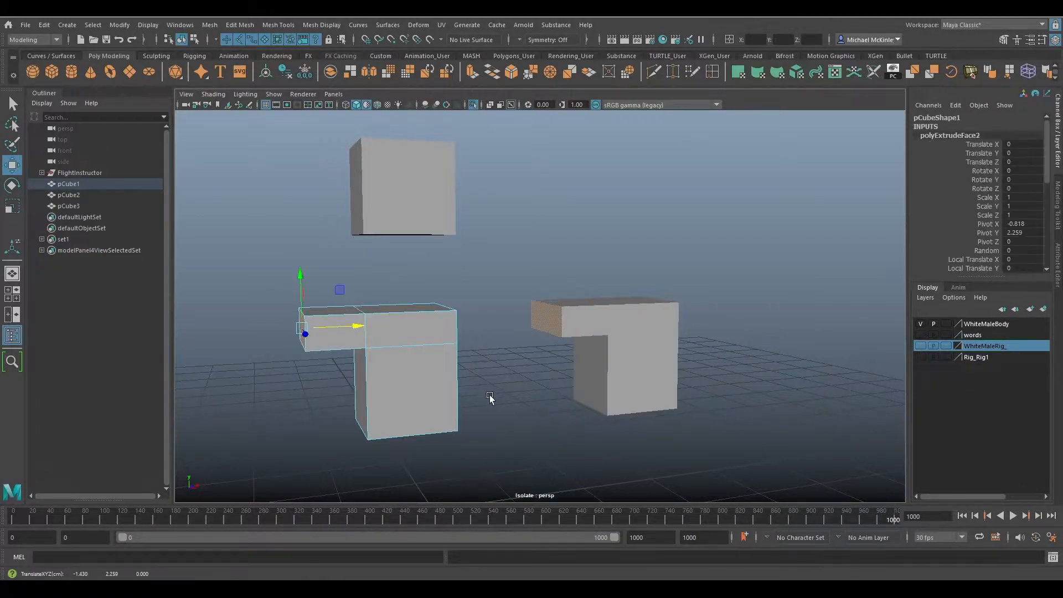
# - Select the original cube and its instance repeatedly, plus the independent copy, to compare their shape nodes and construction inputs
pyautogui.moveTo(445, 285); pyautogui.dragTo(490, 274, button='right')
pyautogui.click(609, 328)
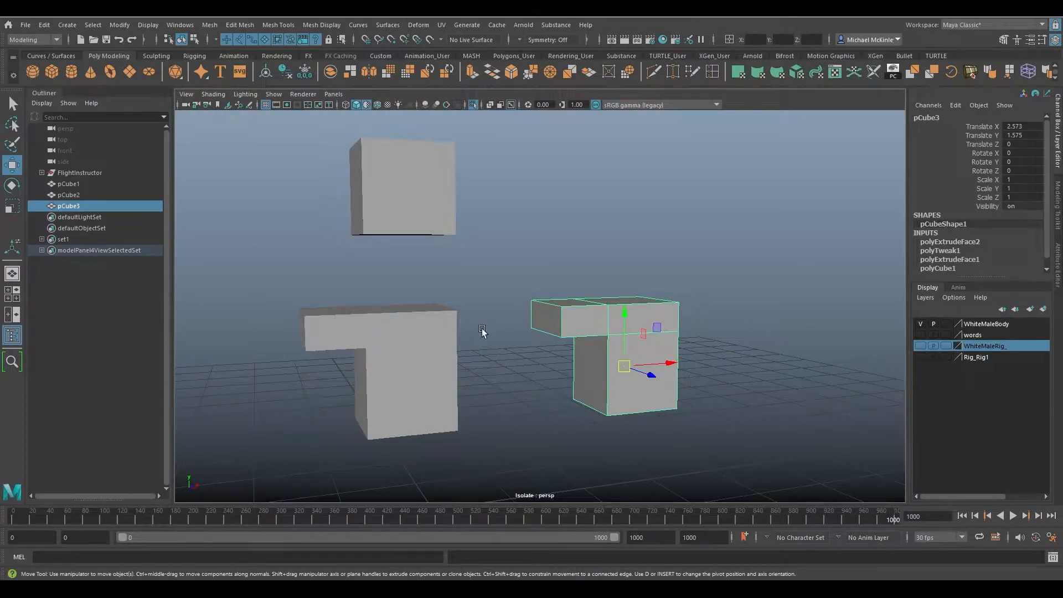
pyautogui.click(454, 340)
pyautogui.click(616, 301)
pyautogui.click(424, 343)
pyautogui.click(564, 323)
pyautogui.click(391, 350)
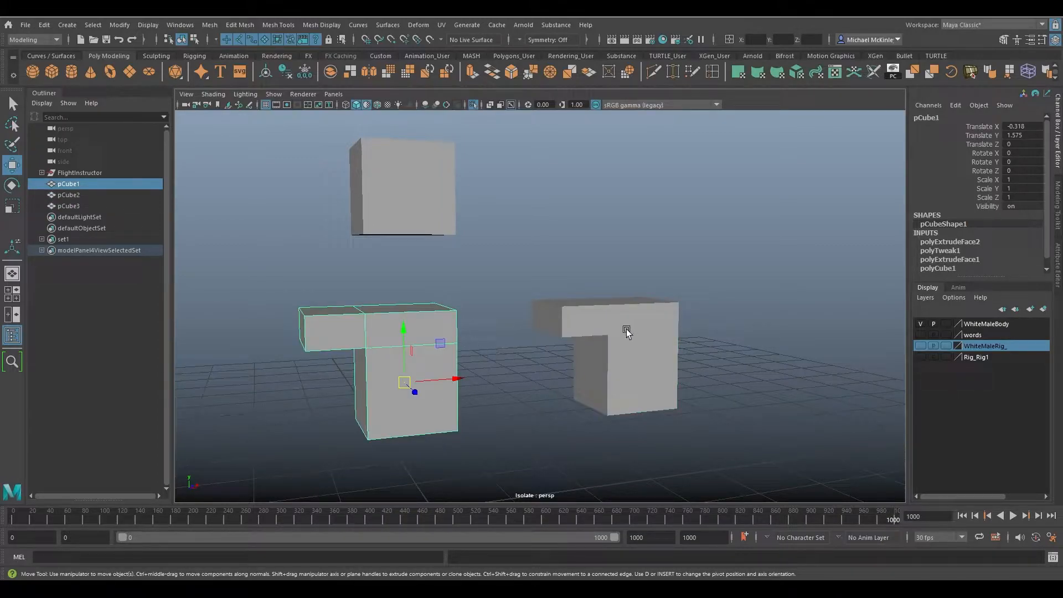
pyautogui.click(628, 331)
pyautogui.click(437, 343)
pyautogui.click(624, 306)
pyautogui.click(416, 328)
pyautogui.click(610, 318)
pyautogui.click(435, 338)
pyautogui.click(622, 326)
pyautogui.click(442, 332)
pyautogui.click(640, 313)
pyautogui.click(436, 325)
pyautogui.click(602, 318)
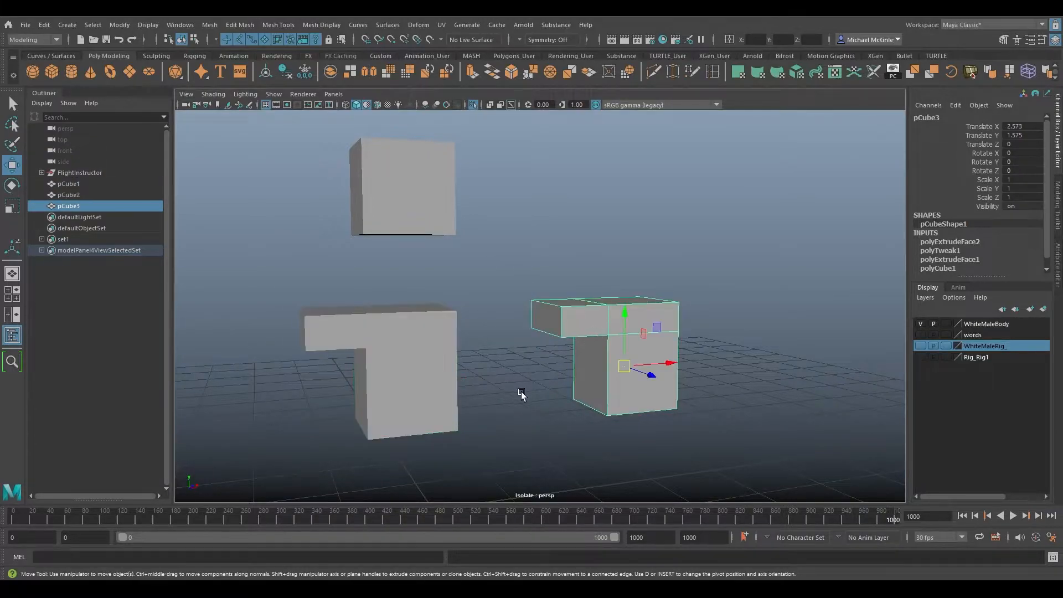
pyautogui.click(411, 344)
pyautogui.click(613, 332)
pyautogui.click(430, 343)
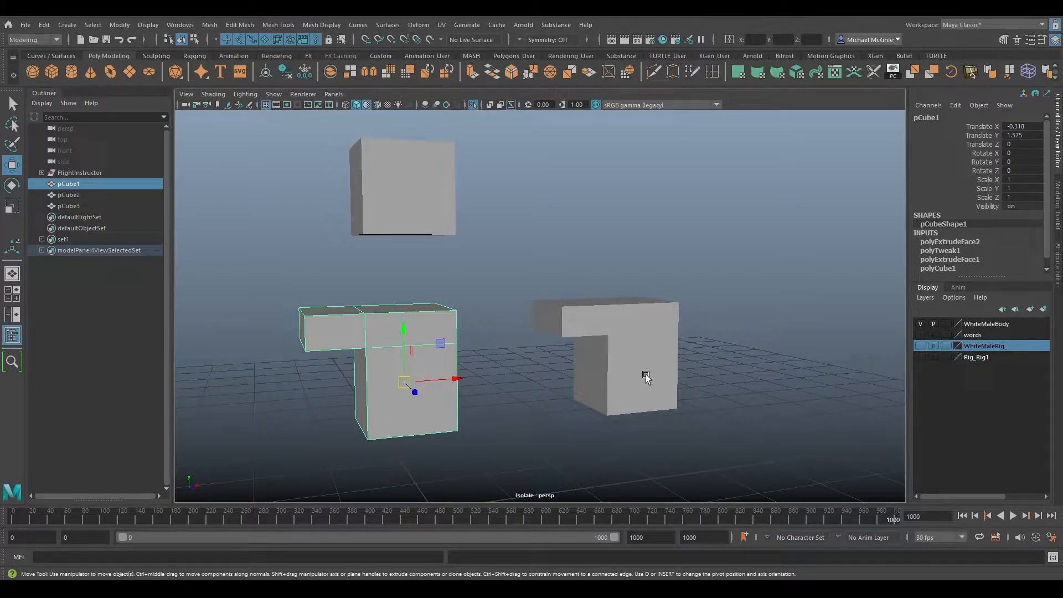
pyautogui.click(616, 337)
pyautogui.click(374, 342)
pyautogui.click(368, 194)
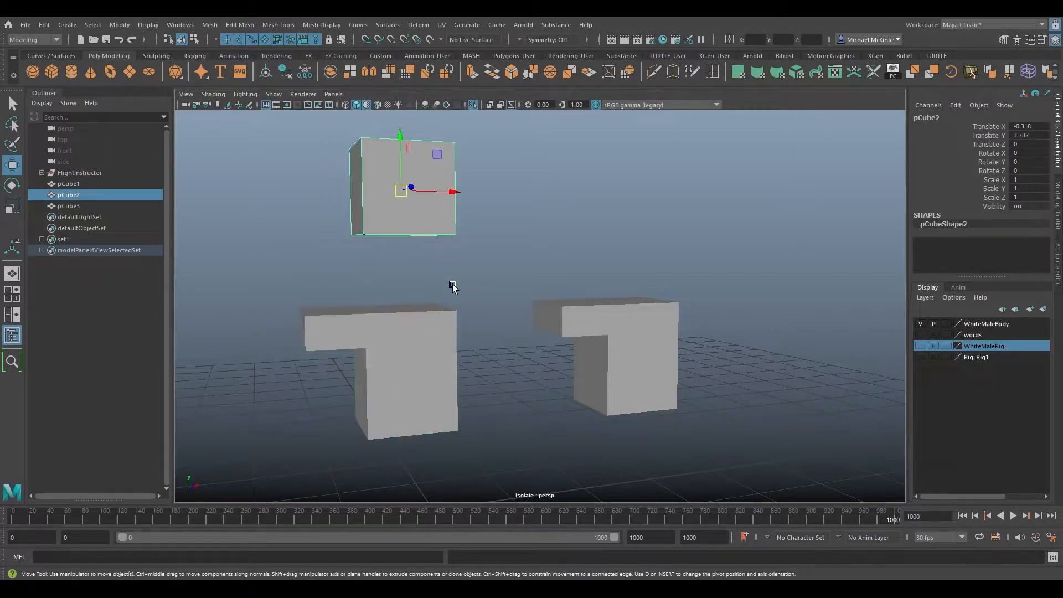
pyautogui.click(408, 323)
# - Delete the unmodified copied cube, and duplicate the reshaped original as a copy raised to about Y 3.504
pyautogui.click(432, 201)
pyautogui.press('Delete')
pyautogui.click(421, 349)
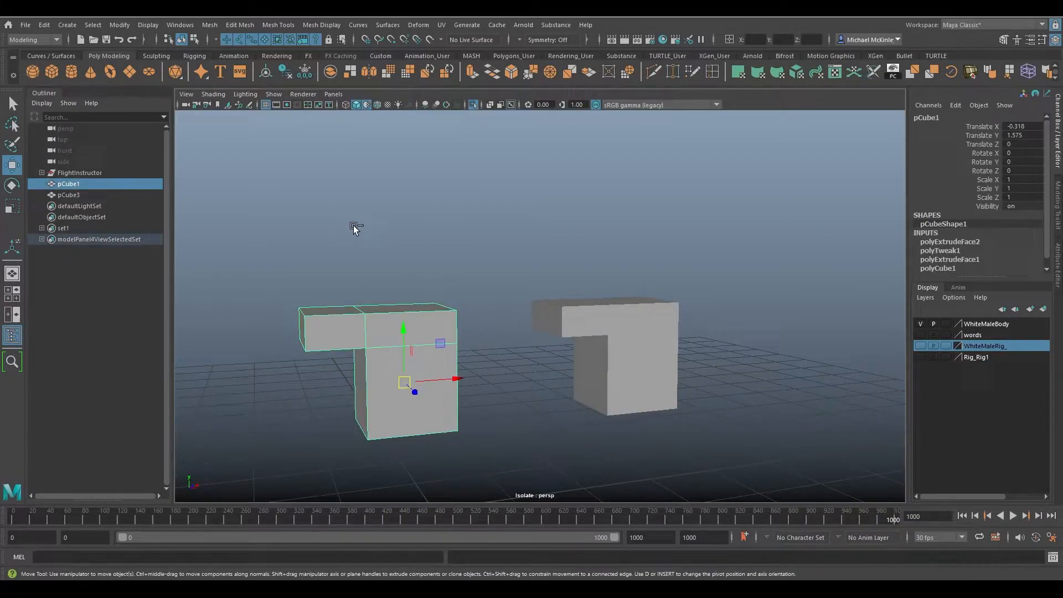
pyautogui.hotkey('ctrl', 'd')
pyautogui.moveTo(401, 331); pyautogui.dragTo(398, 161)
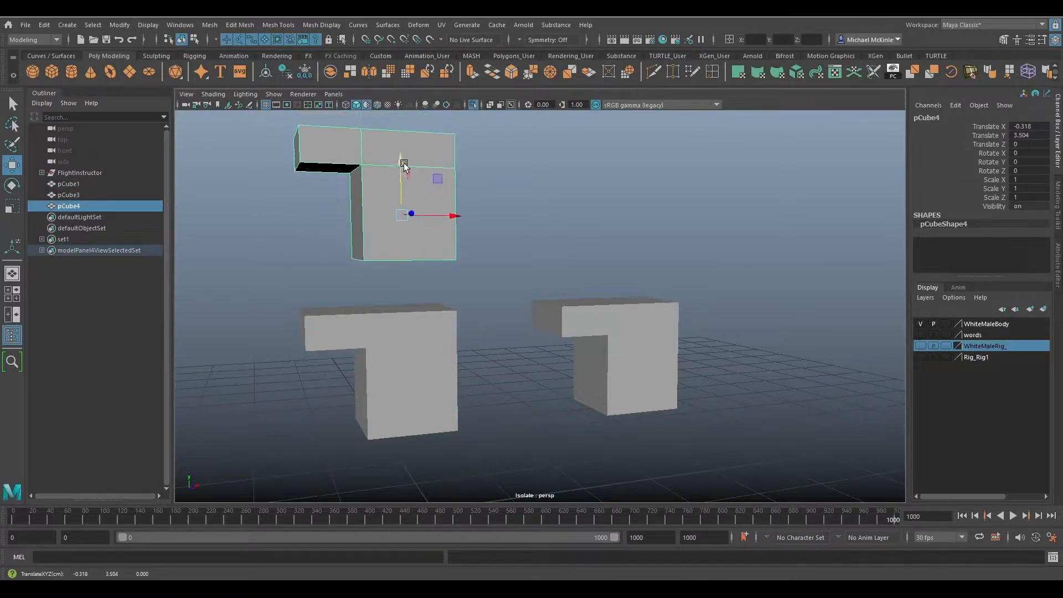
# - Extrude the front face of the original shape's side arm, and raise the upper rear corner vertex of its main block
pyautogui.click(405, 356)
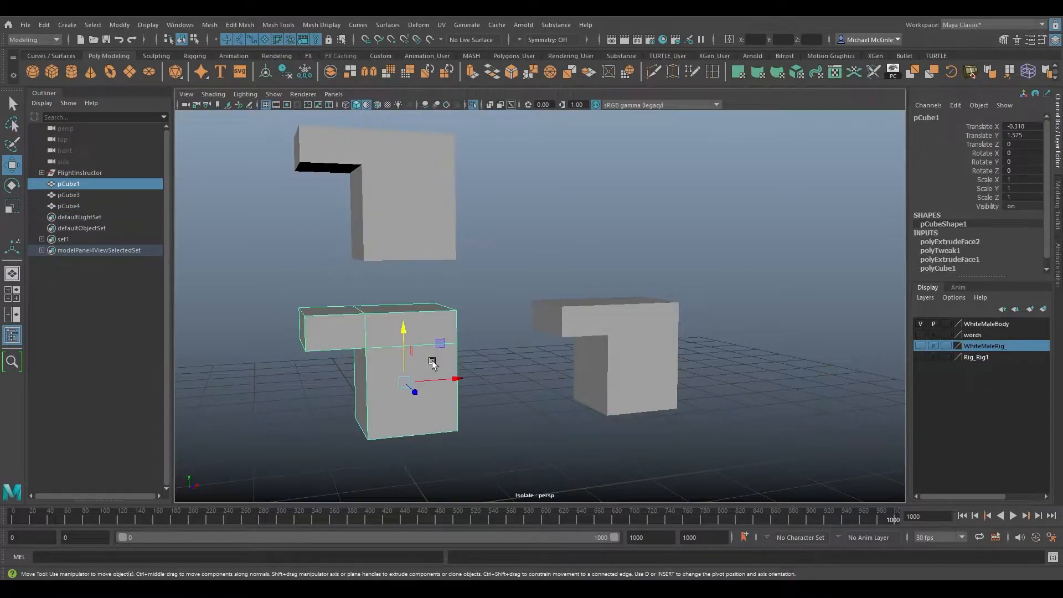
pyautogui.moveTo(369, 344); pyautogui.dragTo(368, 315, button='right')
pyautogui.click(303, 334)
pyautogui.press('q')
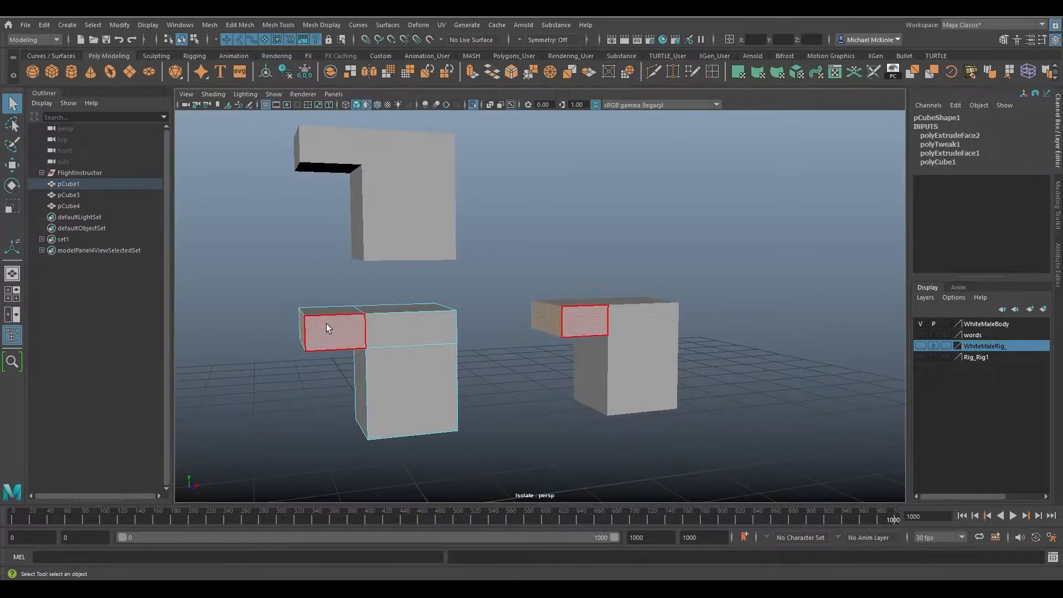
pyautogui.keyDown('alt'); pyautogui.moveTo(384, 358); pyautogui.dragTo(409, 320); pyautogui.keyUp('alt')
pyautogui.press('w')
pyautogui.hotkey('ctrl', 'e')
pyautogui.press('F9')
pyautogui.click(438, 310)
pyautogui.moveTo(434, 267); pyautogui.dragTo(434, 237)
pyautogui.click(441, 207)
pyautogui.press('F8')
# - Select the independent copy, the original and the instance in turn to compare how the edits affect each
pyautogui.click(407, 186)
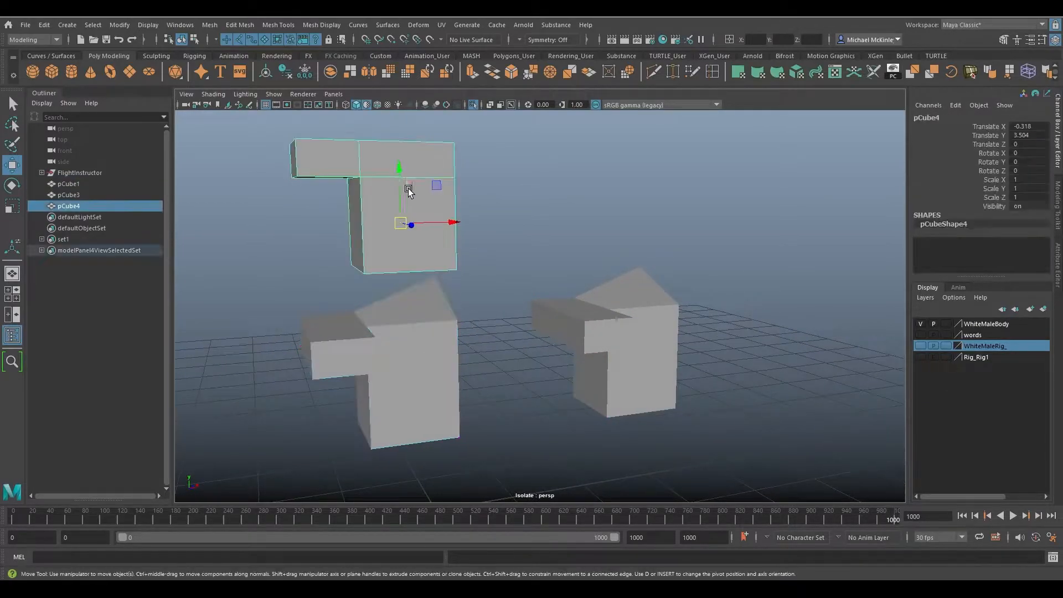
pyautogui.moveTo(434, 188)
pyautogui.mouseDown()
pyautogui.moveTo(352, 137)
pyautogui.moveTo(422, 133)
pyautogui.moveTo(437, 183)
pyautogui.mouseUp()
pyautogui.keyDown('alt'); pyautogui.moveTo(451, 289); pyautogui.dragTo(395, 344); pyautogui.keyUp('alt')
pyautogui.click(395, 343)
pyautogui.click(669, 318)
# - Move a lower corner vertex of the instanced shape inward and up to test the link from the instance side
pyautogui.keyDown('alt'); pyautogui.moveTo(625, 357); pyautogui.dragTo(667, 369); pyautogui.keyUp('alt')
pyautogui.press('F11')
pyautogui.click(664, 382)
pyautogui.keyDown('alt'); pyautogui.moveTo(686, 415); pyautogui.dragTo(627, 375); pyautogui.keyUp('alt')
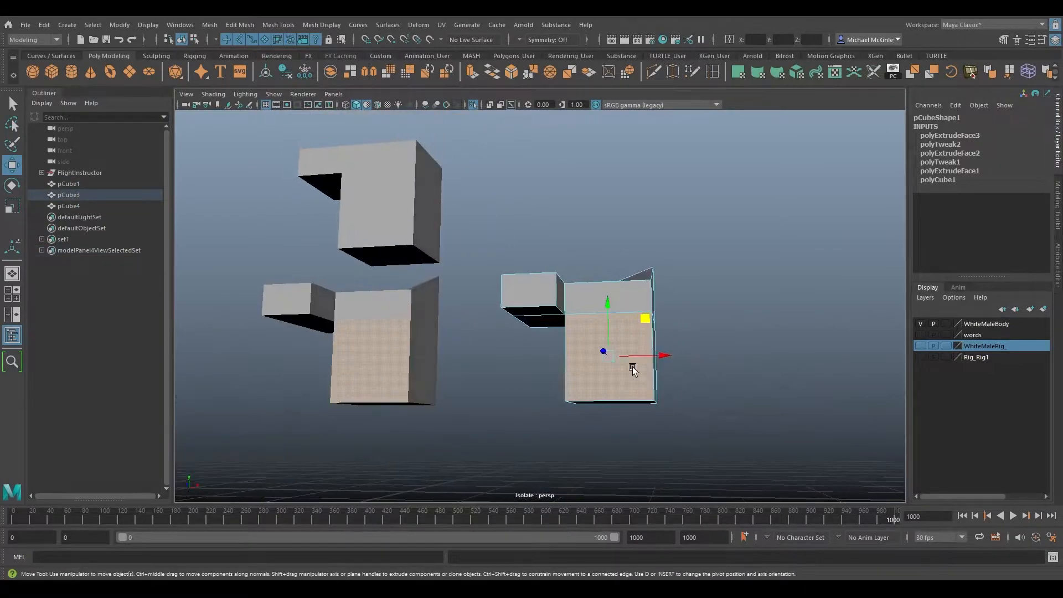
pyautogui.press('F9')
pyautogui.moveTo(679, 433); pyautogui.dragTo(635, 384)
pyautogui.keyDown('alt'); pyautogui.moveTo(712, 389); pyautogui.dragTo(662, 366); pyautogui.keyUp('alt')
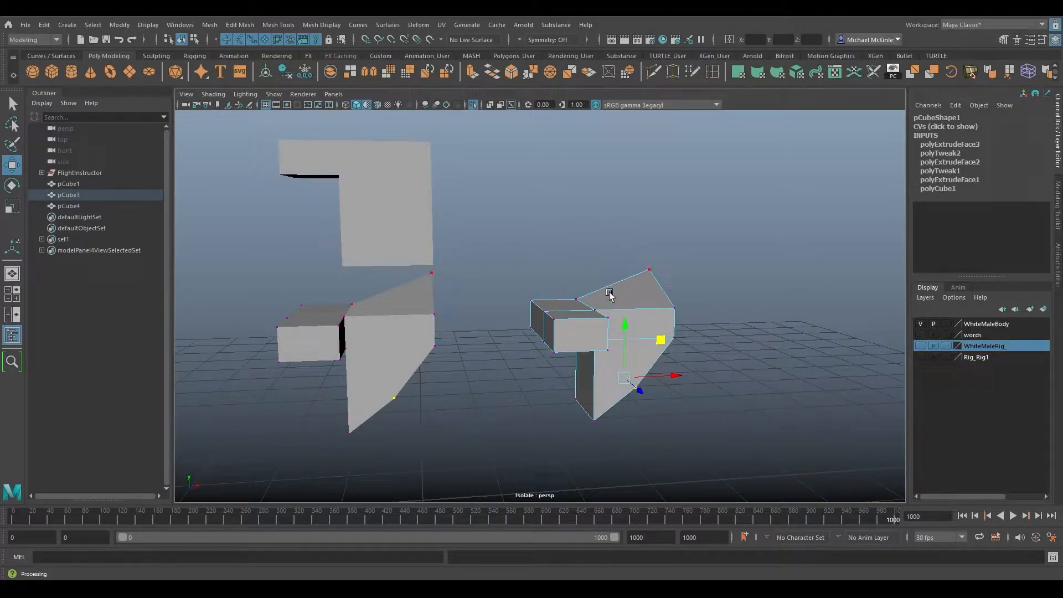
# - Return to object selection and delete all three demonstration shapes
pyautogui.keyDown('alt'); pyautogui.moveTo(608, 293); pyautogui.dragTo(617, 288); pyautogui.keyUp('alt')
pyautogui.rightClick(620, 279)
pyautogui.click(672, 263)
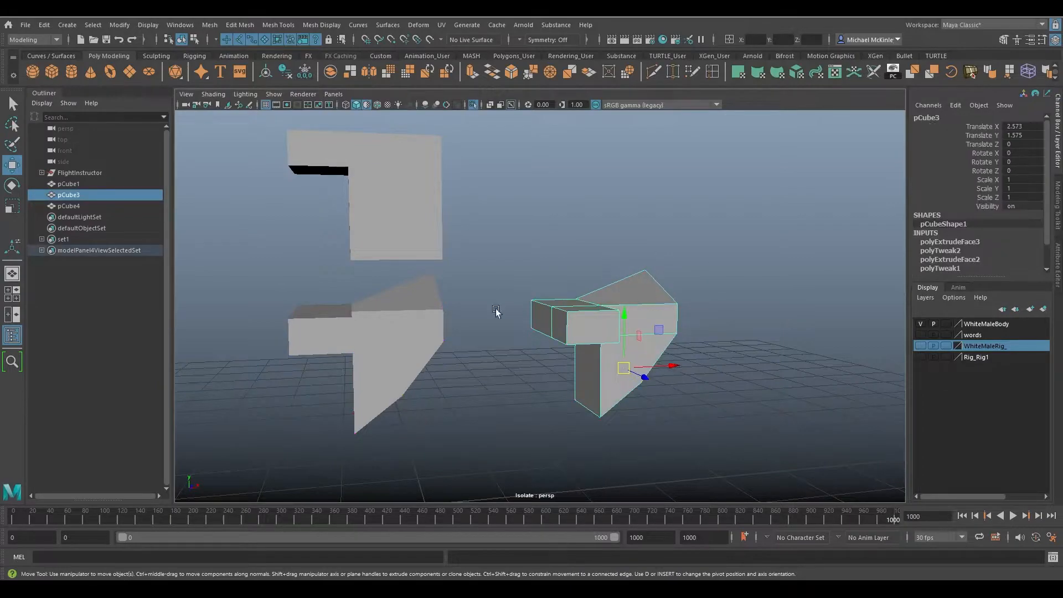
pyautogui.moveTo(372, 230); pyautogui.dragTo(582, 381)
pyautogui.press('Delete')
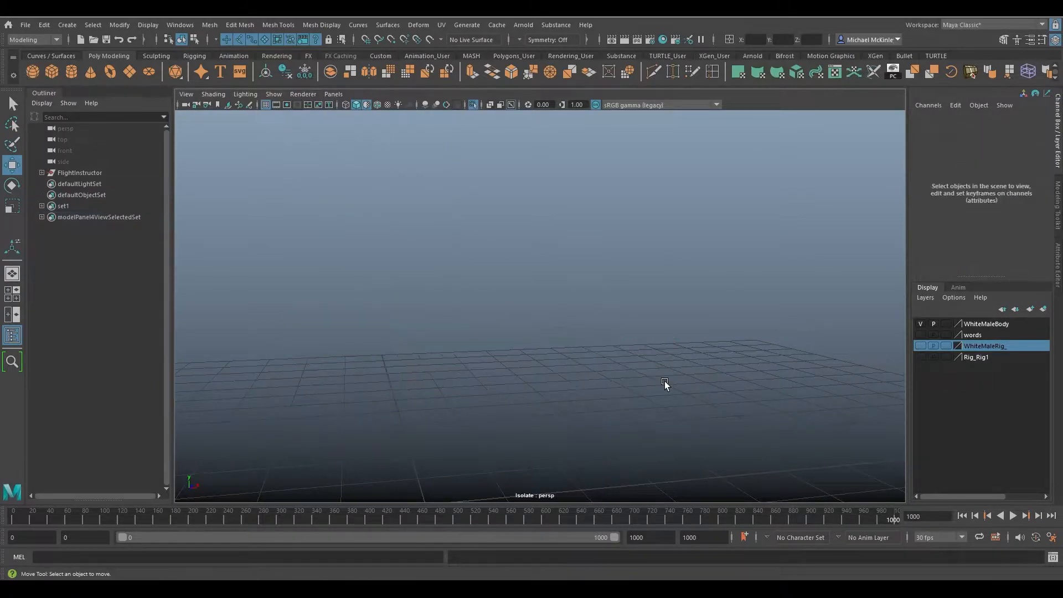
# - Select the half jumpsuit, and open the Mirror command's options clear of the model
pyautogui.click(458, 288)
pyautogui.keyDown('alt'); pyautogui.moveTo(522, 315); pyautogui.dragTo(569, 310); pyautogui.keyUp('alt')
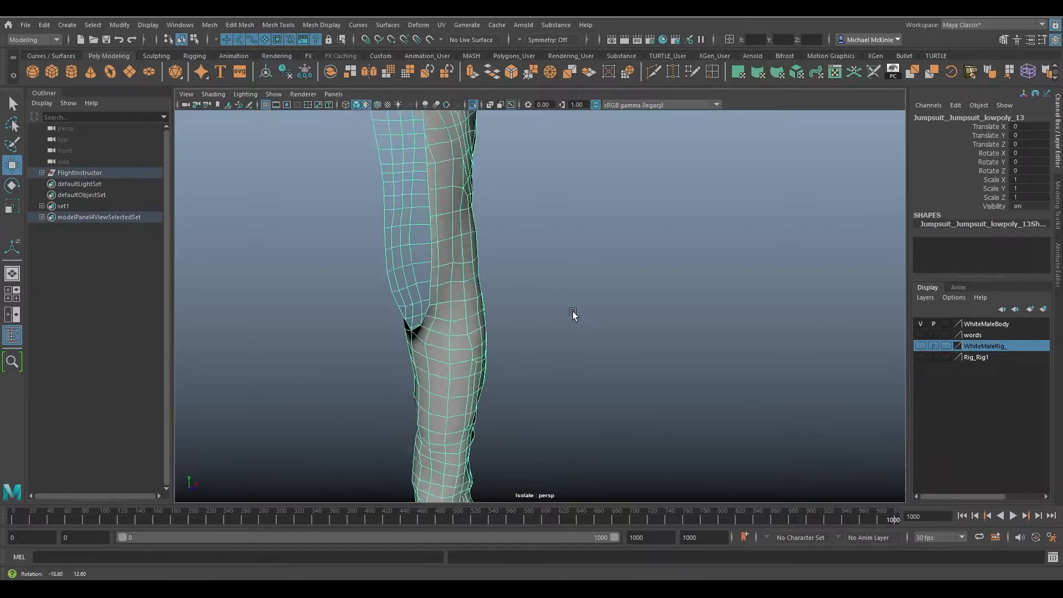
pyautogui.keyDown('alt'); pyautogui.moveTo(569, 310); pyautogui.dragTo(471, 278, button='right'); pyautogui.keyUp('alt')
pyautogui.keyDown('alt'); pyautogui.moveTo(471, 279); pyautogui.dragTo(310, 175); pyautogui.keyUp('alt')
pyautogui.click(67, 24)
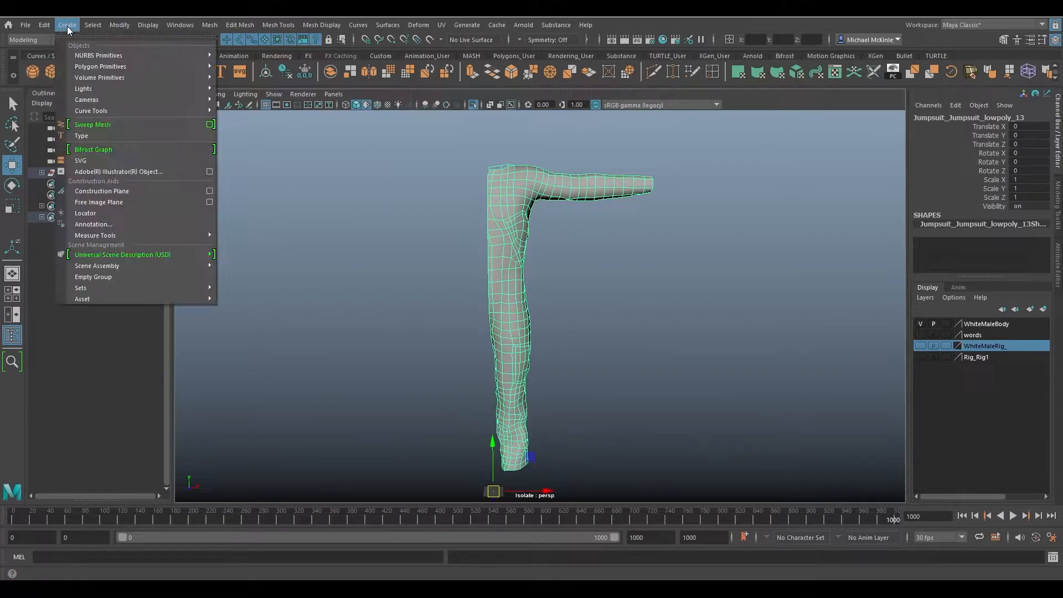
pyautogui.moveTo(169, 237)
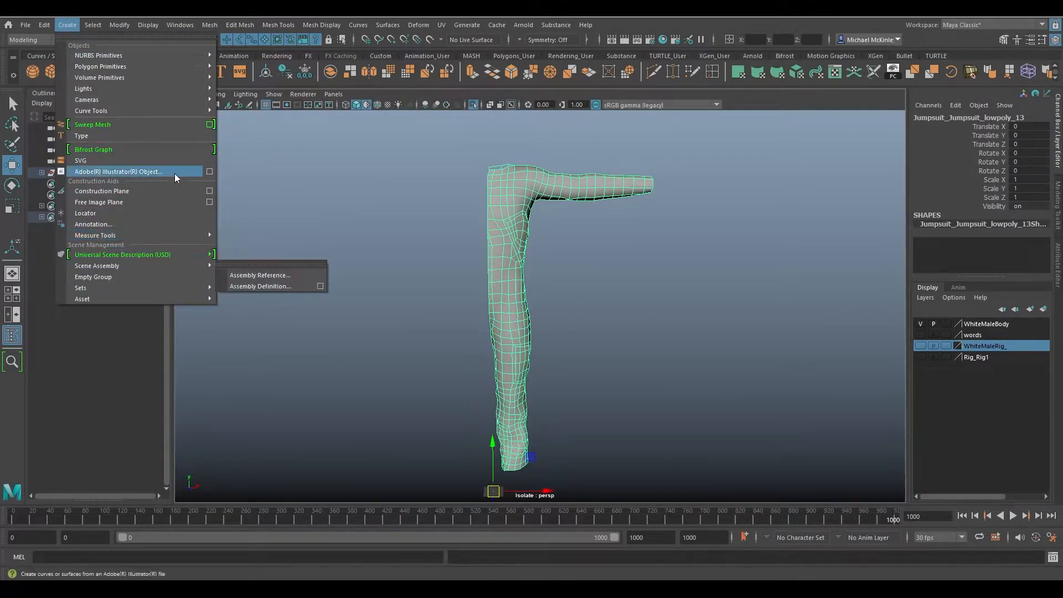
pyautogui.click(136, 25)
pyautogui.moveTo(210, 25)
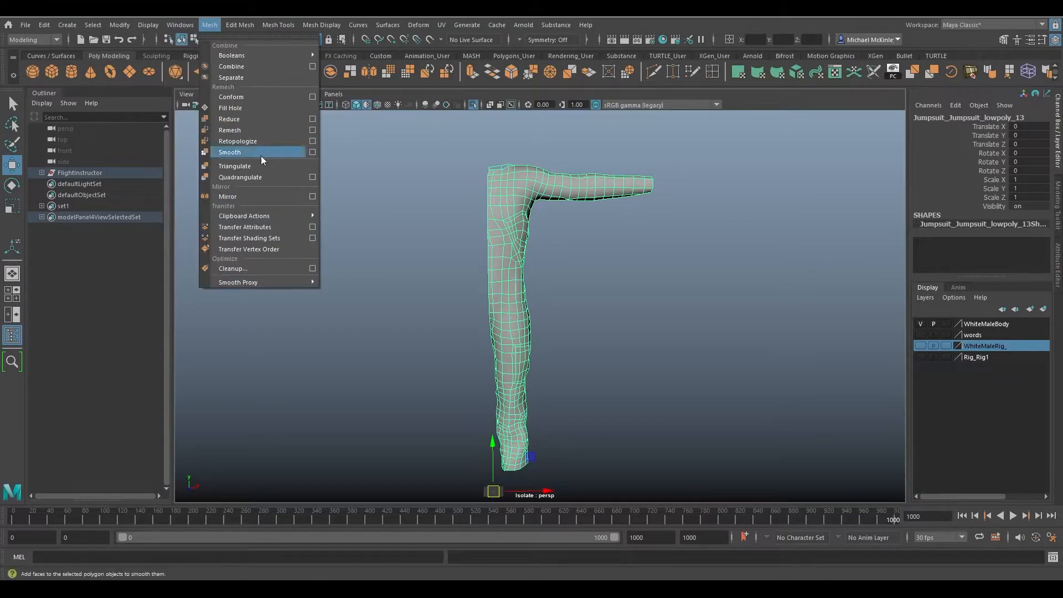
pyautogui.click(313, 197)
pyautogui.moveTo(184, 51); pyautogui.dragTo(258, 97)
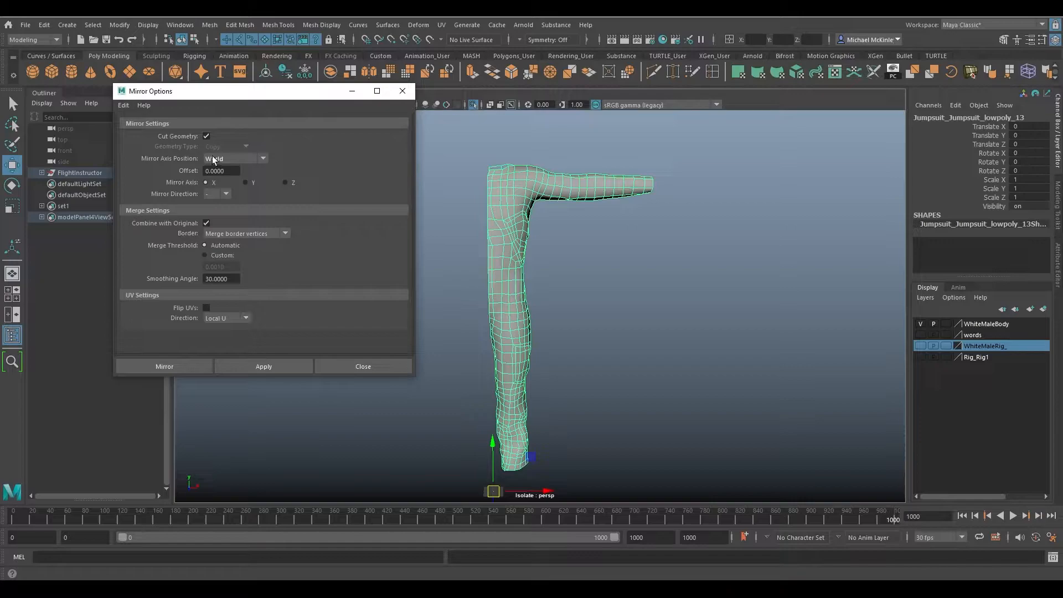
# - Turn off Cut Geometry and set the mirror's Geometry Type to Instance
pyautogui.click(206, 136)
pyautogui.click(247, 147)
pyautogui.click(236, 171)
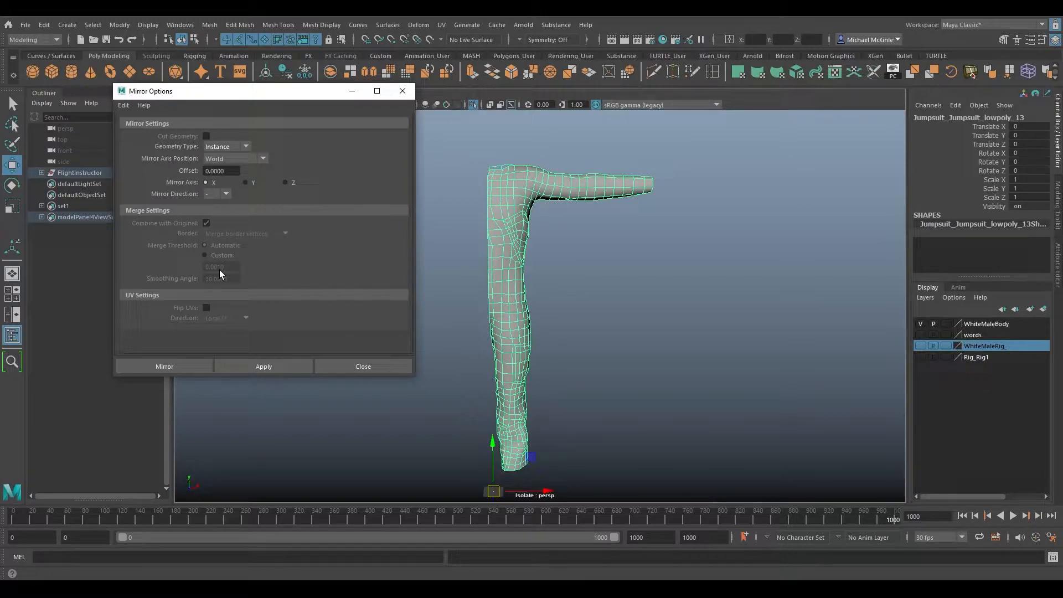
# - Switch the mirror's Geometry Type between Flip, Instance and Copy to compare the available merge and UV settings, ending on Flip
pyautogui.click(227, 147)
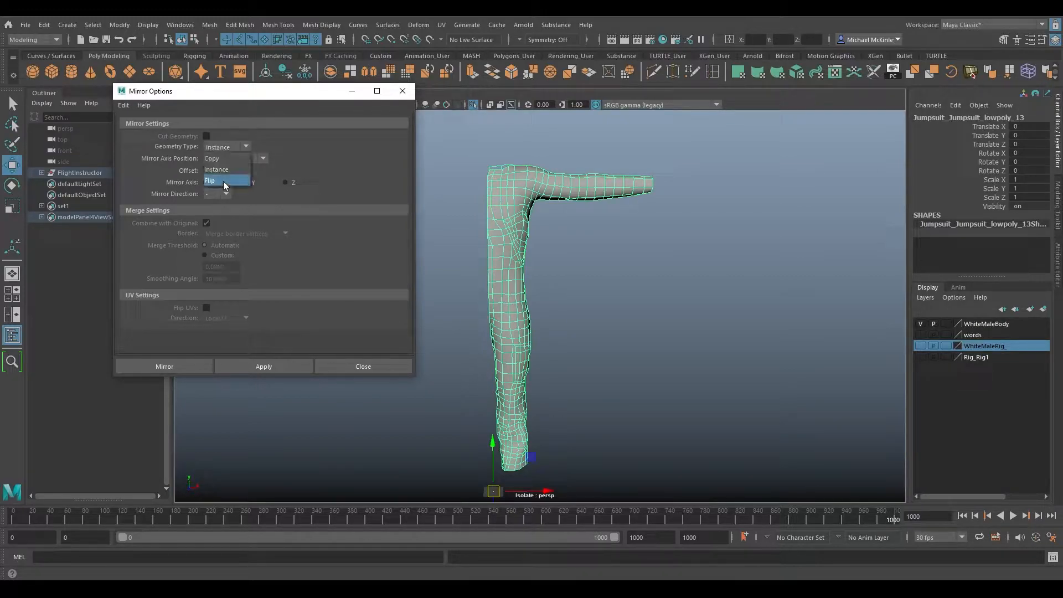
pyautogui.click(223, 181)
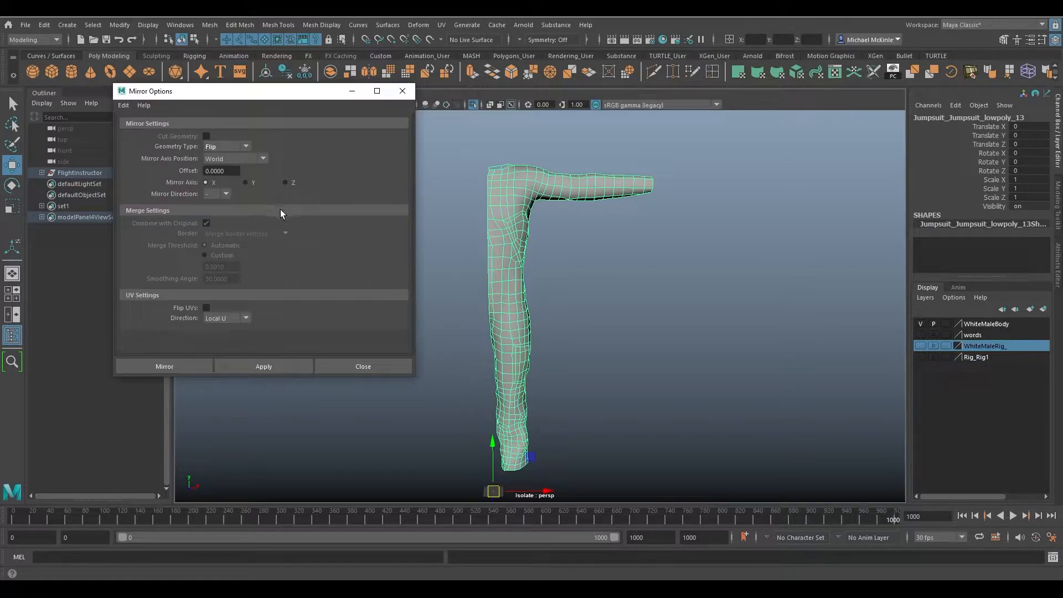
pyautogui.click(246, 147)
pyautogui.click(233, 169)
pyautogui.click(247, 147)
pyautogui.click(231, 181)
pyautogui.click(241, 146)
pyautogui.click(232, 157)
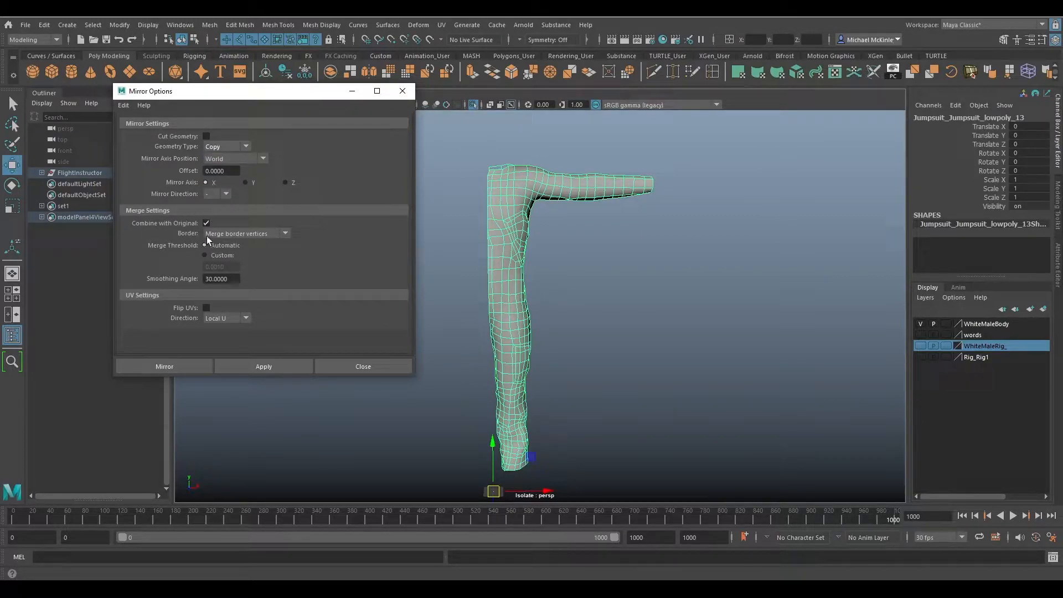
pyautogui.click(246, 146)
pyautogui.click(230, 169)
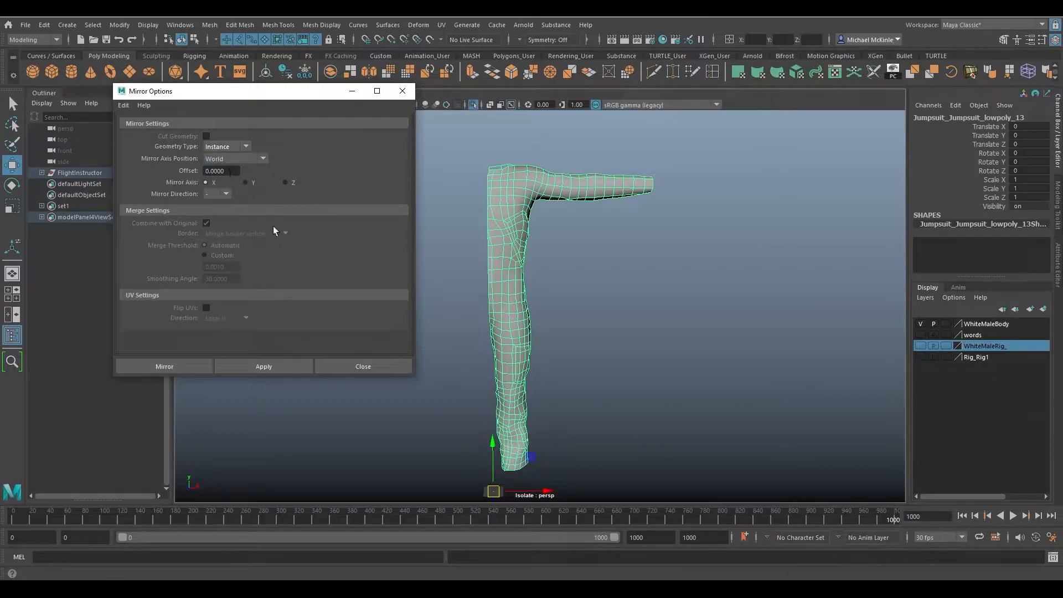
pyautogui.click(248, 145)
pyautogui.click(232, 181)
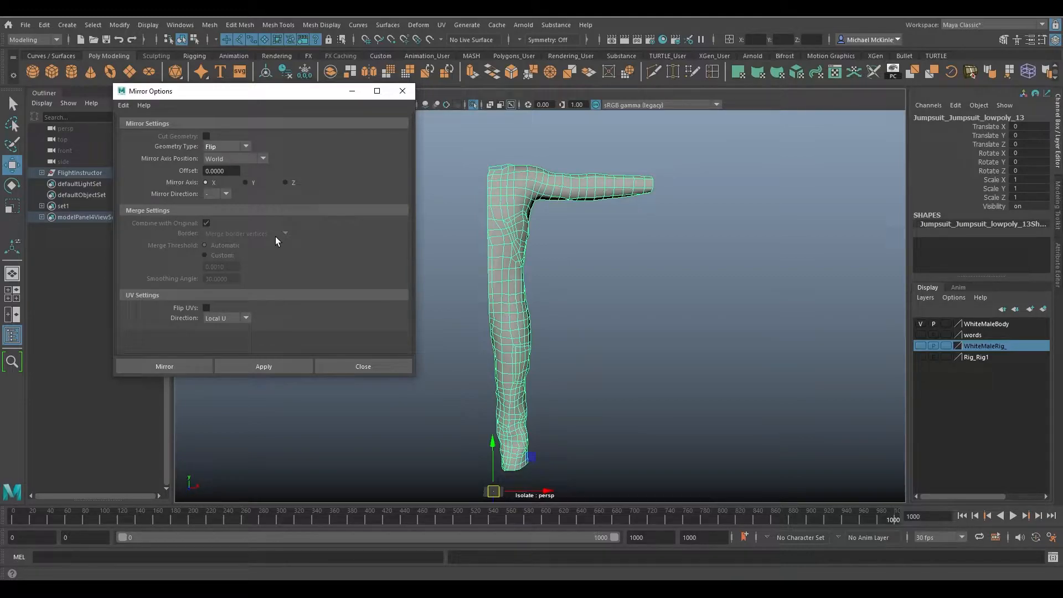
# - Clone the half jumpsuit along X to about 25395 and set the clone's Scale X to -1
pyautogui.keyDown('alt'); pyautogui.moveTo(585, 279); pyautogui.dragTo(551, 242); pyautogui.keyUp('alt')
pyautogui.keyDown('alt'); pyautogui.moveTo(664, 360); pyautogui.dragTo(639, 328); pyautogui.keyUp('alt')
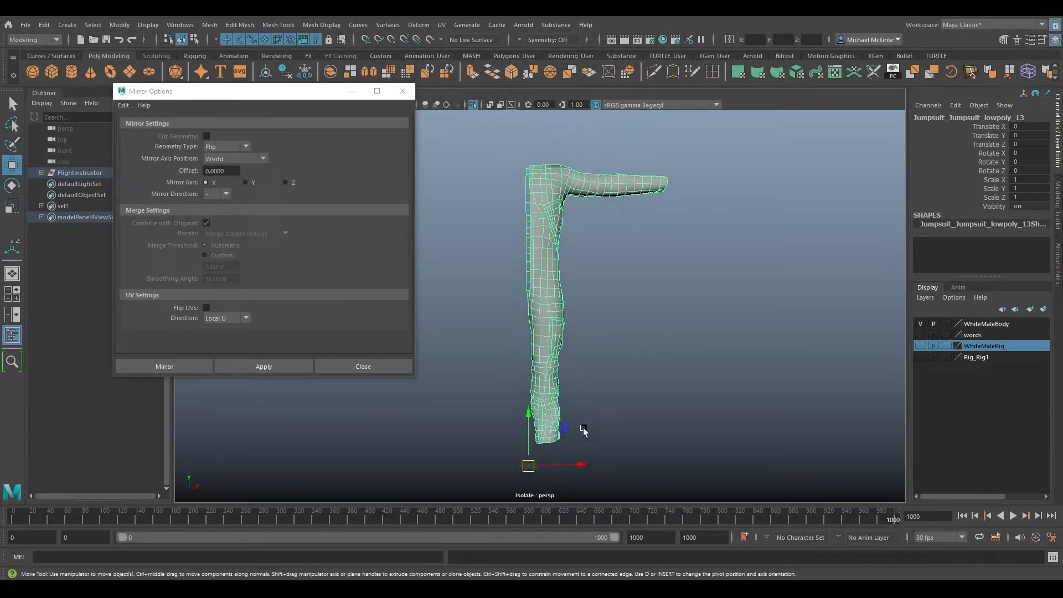
pyautogui.keyDown('shift'); pyautogui.moveTo(576, 464); pyautogui.dragTo(774, 442); pyautogui.keyUp('shift')
pyautogui.keyDown('alt'); pyautogui.moveTo(762, 422); pyautogui.dragTo(719, 407, button='middle'); pyautogui.keyUp('alt')
pyautogui.keyDown('alt'); pyautogui.moveTo(719, 407); pyautogui.dragTo(726, 361); pyautogui.keyUp('alt')
pyautogui.doubleClick(1027, 180)
pyautogui.write('-1')
pyautogui.press('Return')
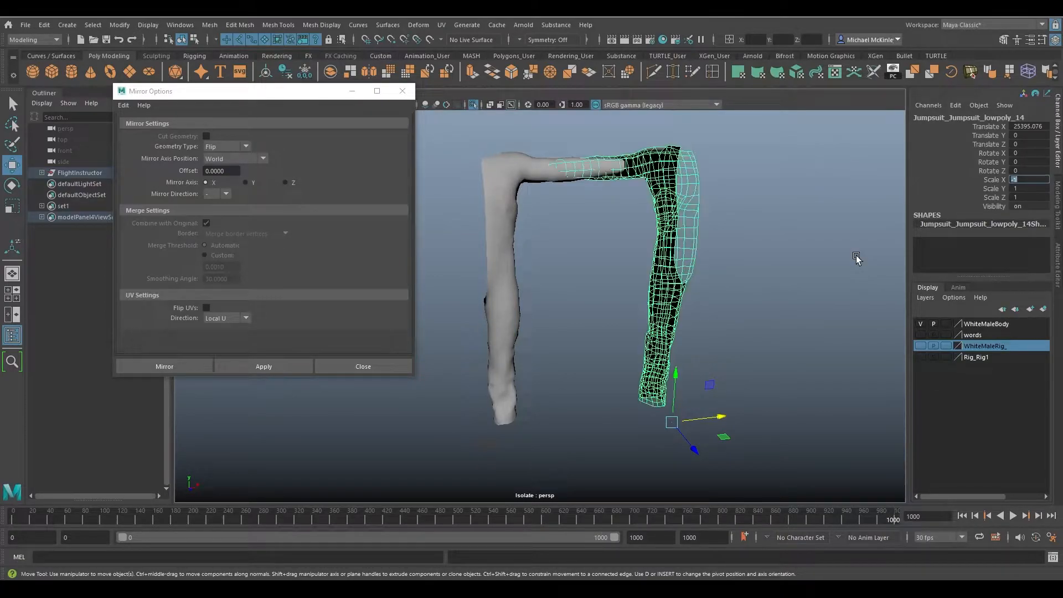
# - Move the mirrored clone along X to about 35477, and select the two halves in turn to compare them
pyautogui.keyDown('alt'); pyautogui.moveTo(609, 259); pyautogui.dragTo(612, 263); pyautogui.keyUp('alt')
pyautogui.moveTo(731, 425); pyautogui.dragTo(804, 422)
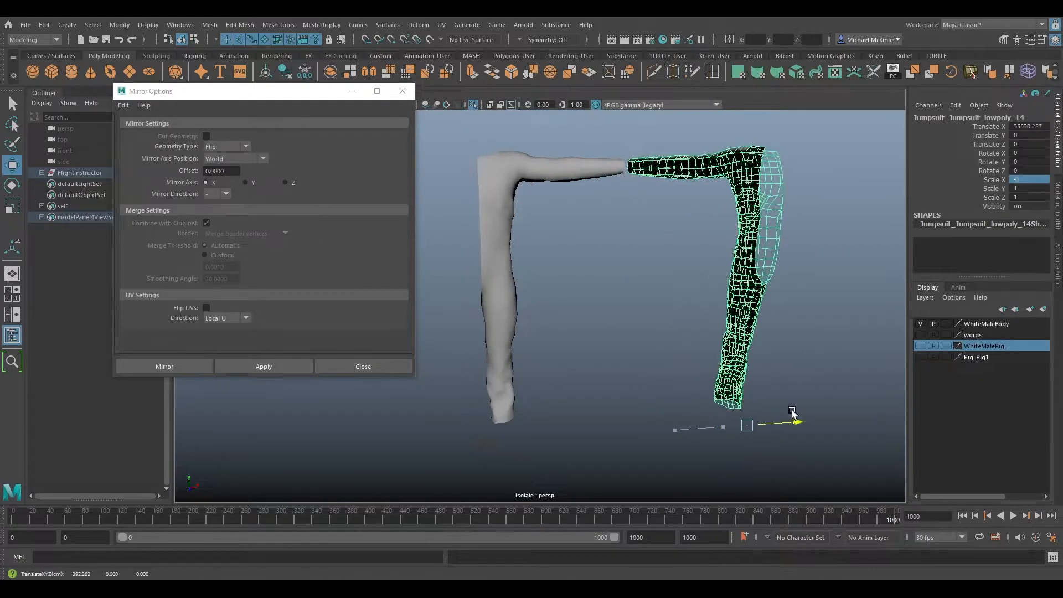
pyautogui.click(715, 255)
pyautogui.click(760, 210)
pyautogui.click(678, 325)
pyautogui.click(659, 171)
pyautogui.click(606, 169)
pyautogui.click(730, 171)
pyautogui.click(600, 168)
pyautogui.click(771, 163)
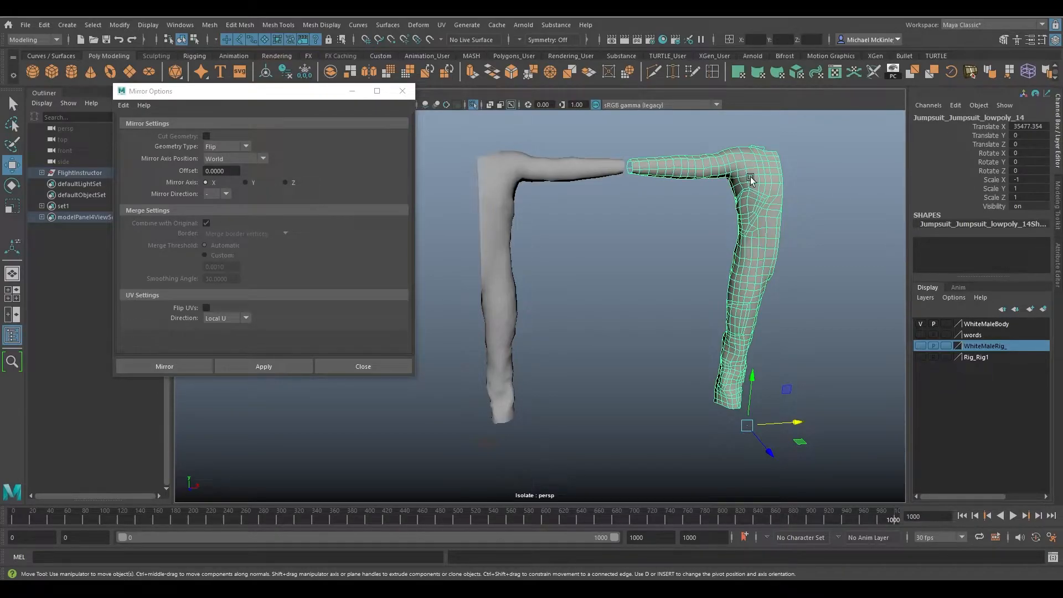
# - Delete the mirrored clone and reselect the original half jumpsuit
pyautogui.press('Delete')
pyautogui.click(530, 175)
pyautogui.keyDown('alt'); pyautogui.moveTo(561, 301); pyautogui.dragTo(696, 285, button='middle'); pyautogui.keyUp('alt')
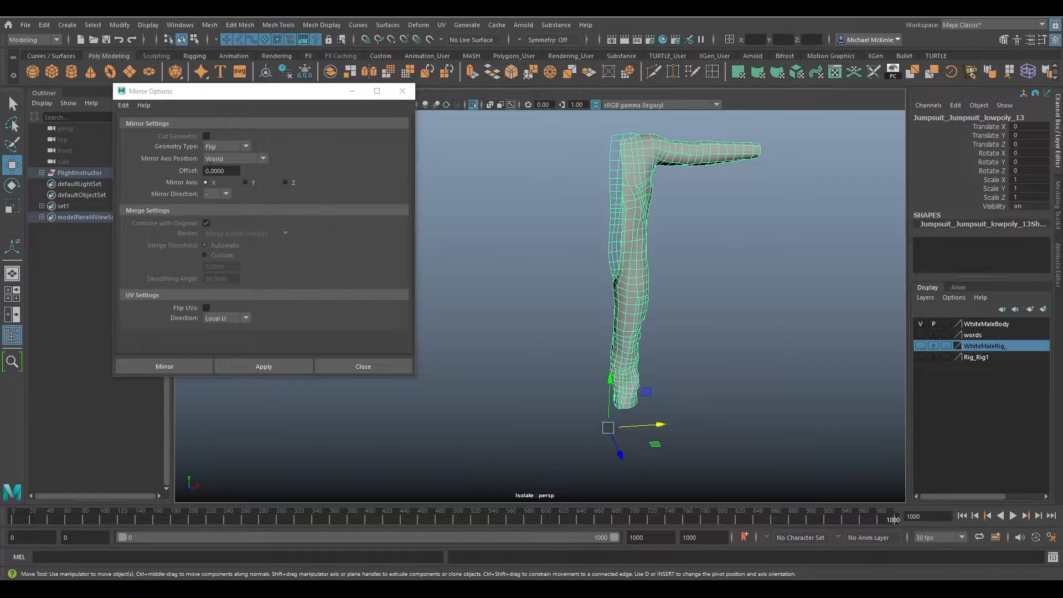
# - Try the Flip mirror repeatedly on the half jumpsuit across the world X axis, and undo the last flip
pyautogui.click(285, 366)
pyautogui.click(280, 366)
pyautogui.click(278, 366)
pyautogui.click(278, 367)
pyautogui.click(278, 367)
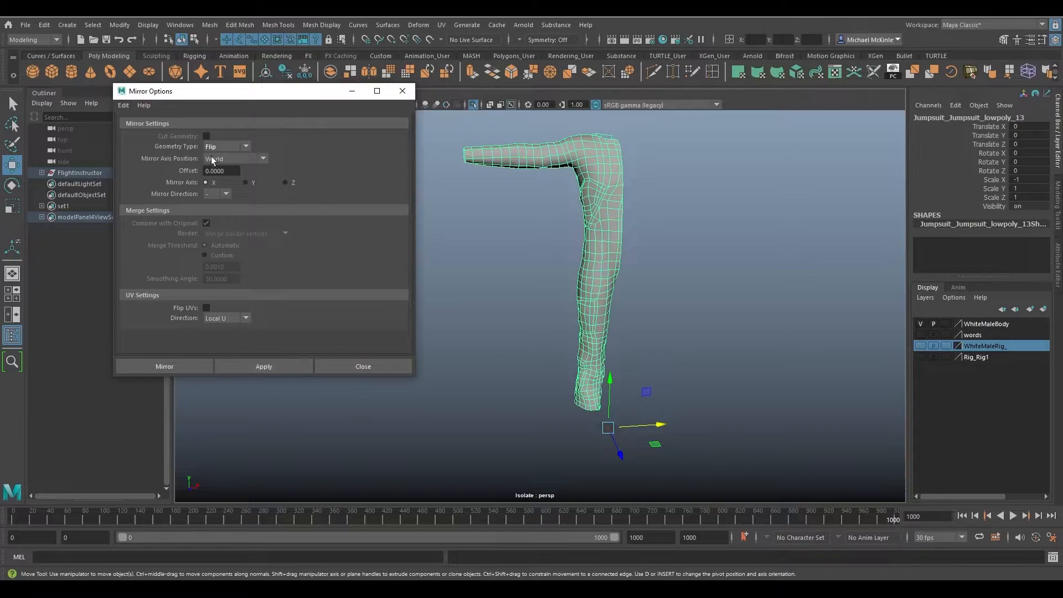
pyautogui.hotkey('ctrl', 'z')
# - Set the mirror's Geometry Type to Copy
pyautogui.click(246, 146)
pyautogui.click(246, 145)
pyautogui.click(245, 145)
pyautogui.click(233, 159)
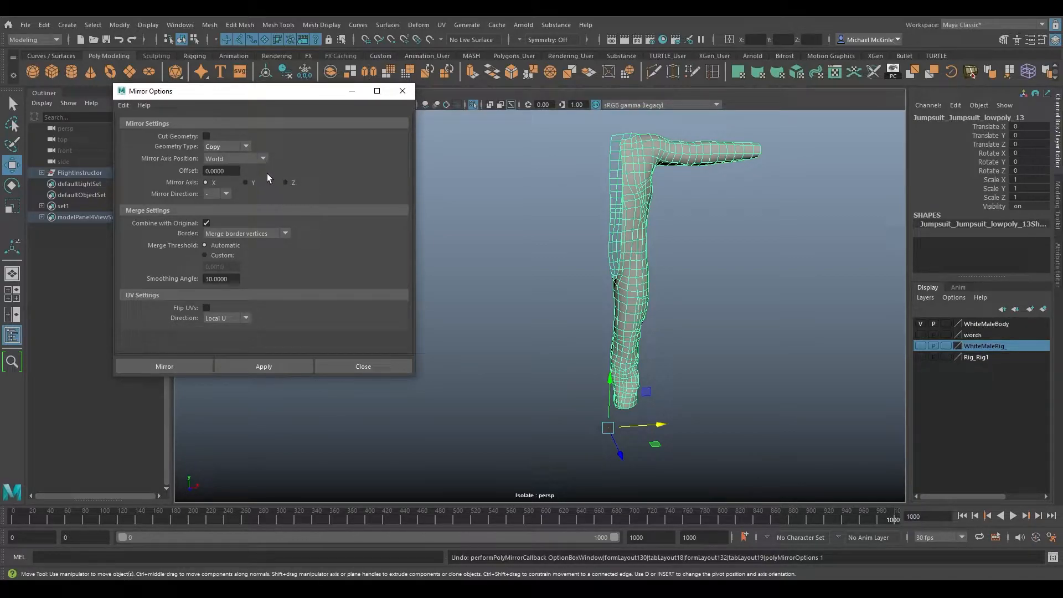
# - Keep the Mirror's Geometry Type at Copy and its Mirror Axis Position at World
pyautogui.click(237, 147)
pyautogui.click(246, 146)
pyautogui.click(218, 160)
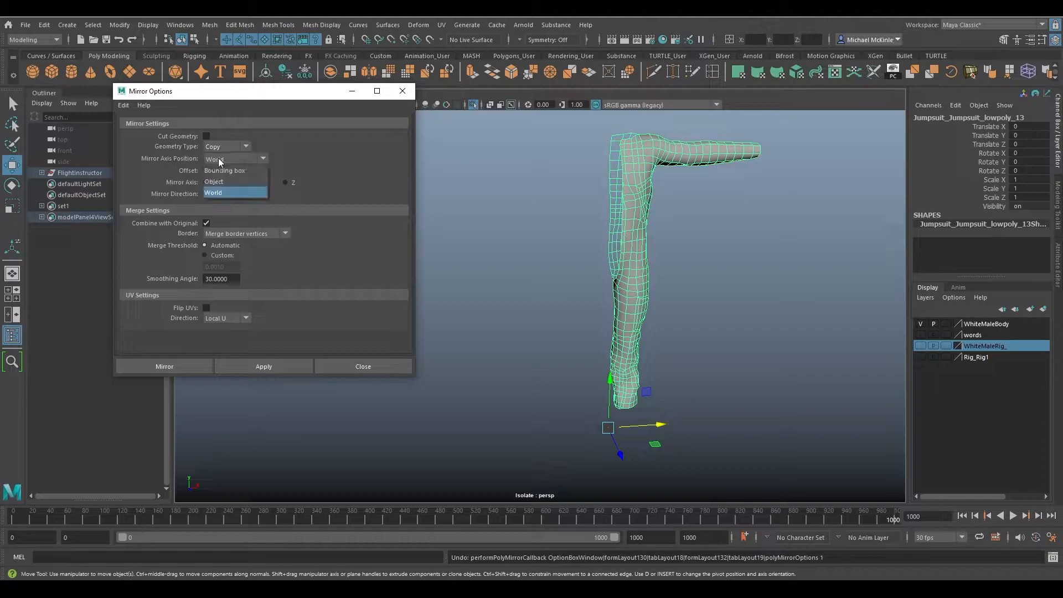
pyautogui.click(237, 191)
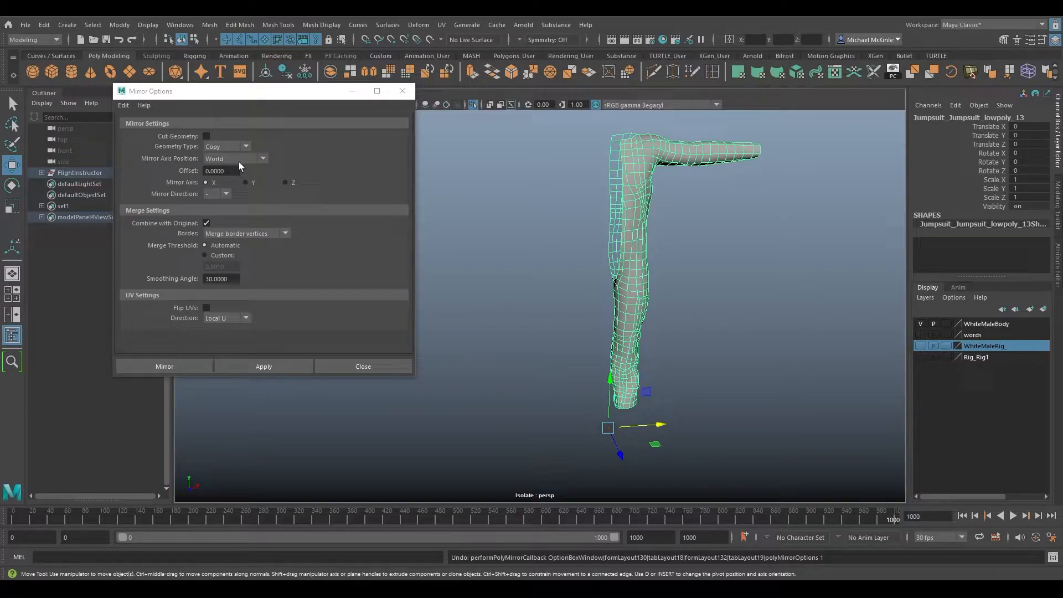
# - Move the half jumpsuit's pivot from the world origin into the empty space beside the open side of the torso
pyautogui.moveTo(563, 308)
pyautogui.keyDown('alt'); pyautogui.mouseDown()
pyautogui.moveTo(539, 318)
pyautogui.moveTo(553, 305)
pyautogui.mouseUp(); pyautogui.keyUp('alt')
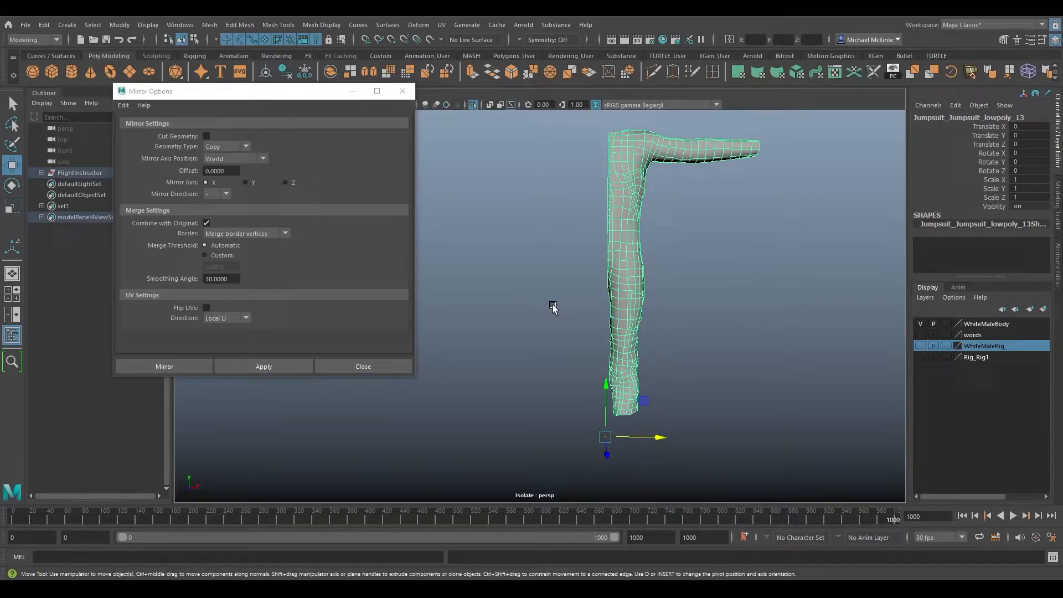
pyautogui.keyDown('alt'); pyautogui.moveTo(230, 471); pyautogui.dragTo(185, 478); pyautogui.keyUp('alt')
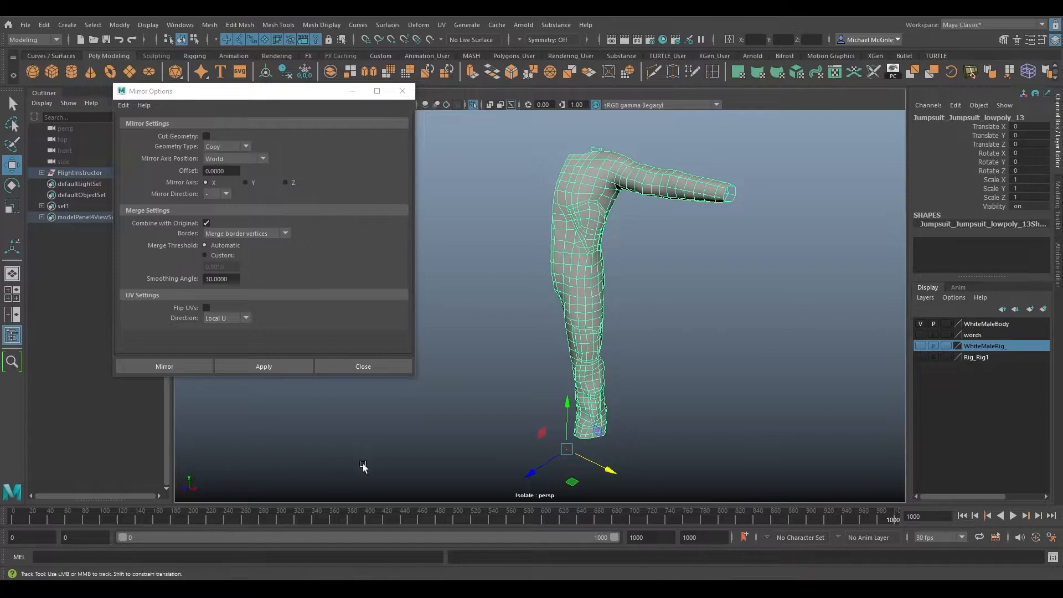
pyautogui.keyDown('alt'); pyautogui.moveTo(364, 465); pyautogui.dragTo(663, 432, button='right'); pyautogui.keyUp('alt')
pyautogui.moveTo(663, 432)
pyautogui.keyDown('alt'); pyautogui.mouseDown()
pyautogui.moveTo(617, 410)
pyautogui.moveTo(666, 418)
pyautogui.mouseUp(); pyautogui.keyUp('alt')
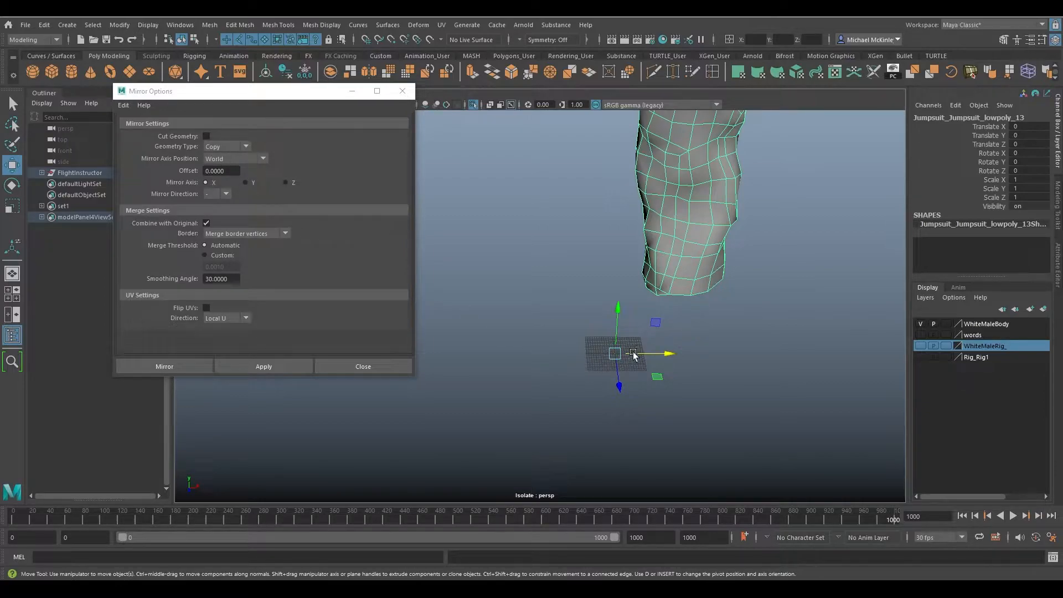
pyautogui.keyDown('alt'); pyautogui.moveTo(743, 322); pyautogui.dragTo(430, 204, button='right'); pyautogui.keyUp('alt')
pyautogui.keyDown('alt'); pyautogui.moveTo(629, 294); pyautogui.dragTo(624, 311, button='middle'); pyautogui.keyUp('alt')
pyautogui.keyDown('alt'); pyautogui.moveTo(624, 311); pyautogui.dragTo(607, 281, button='right'); pyautogui.keyUp('alt')
pyautogui.keyDown('alt'); pyautogui.moveTo(639, 299); pyautogui.dragTo(547, 167, button='middle'); pyautogui.keyUp('alt')
pyautogui.keyDown('alt'); pyautogui.moveTo(640, 247); pyautogui.dragTo(620, 277); pyautogui.keyUp('alt')
# - Try rotating the half jumpsuit about -12.57 degrees in Z around its new pivot, try moving it, and undo both
pyautogui.press('e')
pyautogui.moveTo(527, 193); pyautogui.dragTo(512, 189)
pyautogui.hotkey('ctrl', 'z')
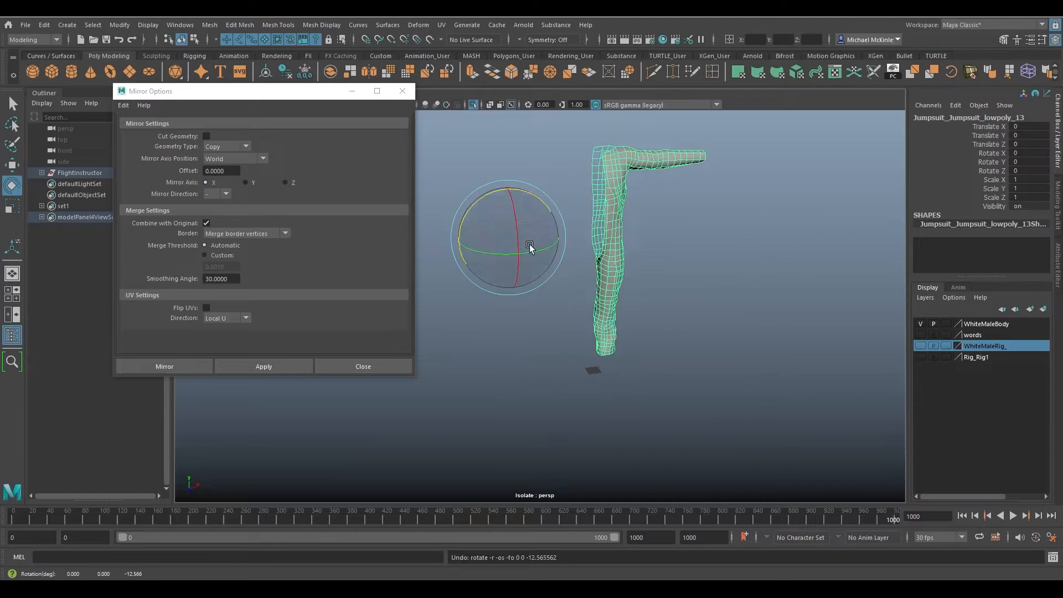
pyautogui.press('w')
pyautogui.moveTo(521, 254); pyautogui.dragTo(516, 248)
pyautogui.hotkey('ctrl', 'z')
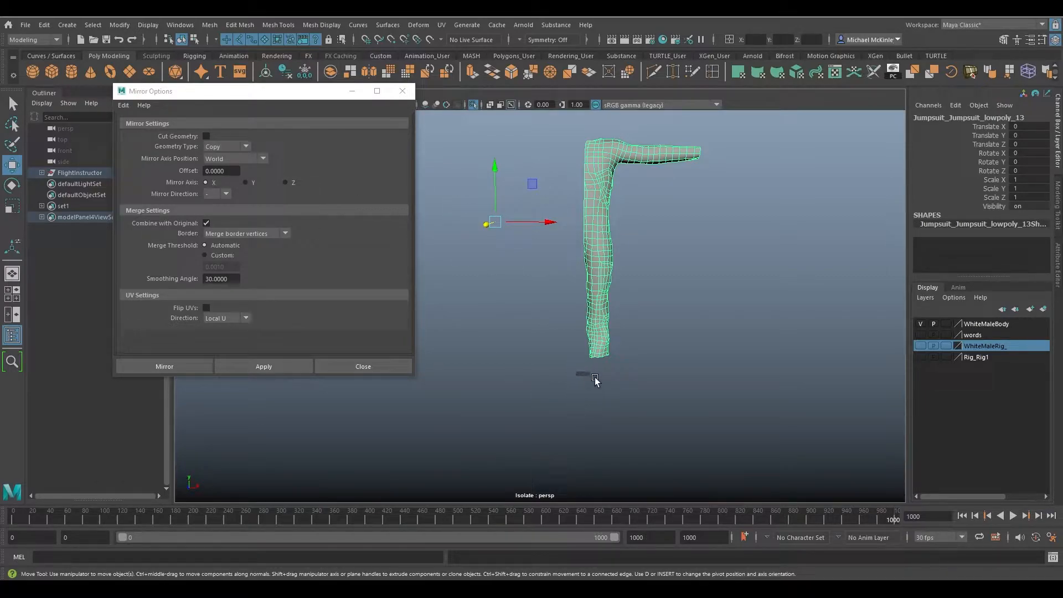
# - Try the Copy mirror of the half jumpsuit across the world X axis, and undo it
pyautogui.keyDown('alt'); pyautogui.moveTo(576, 378); pyautogui.dragTo(582, 380); pyautogui.keyUp('alt')
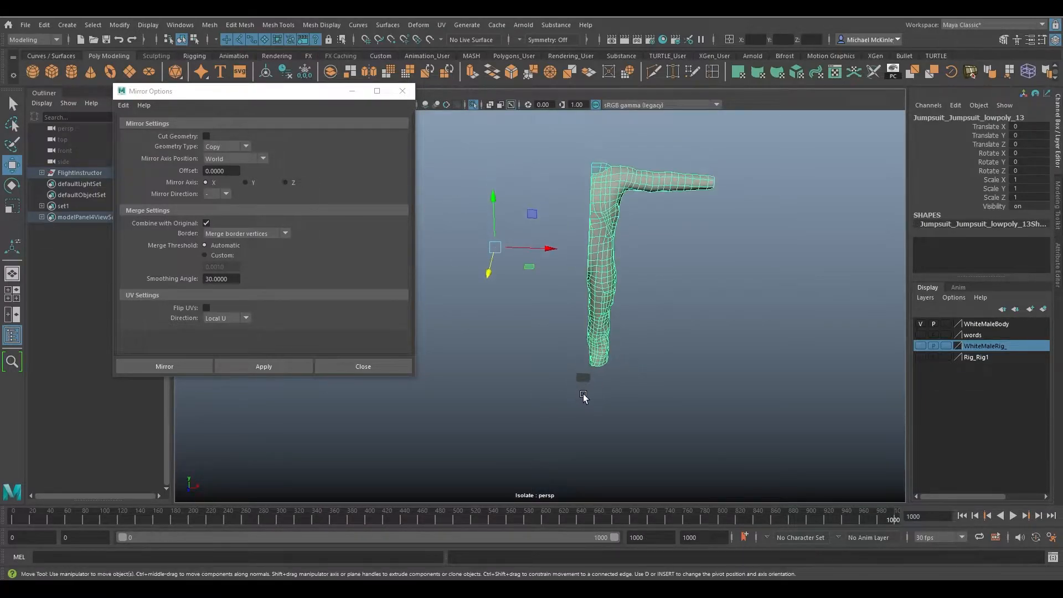
pyautogui.keyDown('alt'); pyautogui.moveTo(502, 344); pyautogui.dragTo(715, 448, button='right'); pyautogui.keyUp('alt')
pyautogui.keyDown('alt'); pyautogui.moveTo(715, 448); pyautogui.dragTo(692, 432, button='middle'); pyautogui.keyUp('alt')
pyautogui.keyDown('alt'); pyautogui.moveTo(692, 432); pyautogui.dragTo(587, 335, button='right'); pyautogui.keyUp('alt')
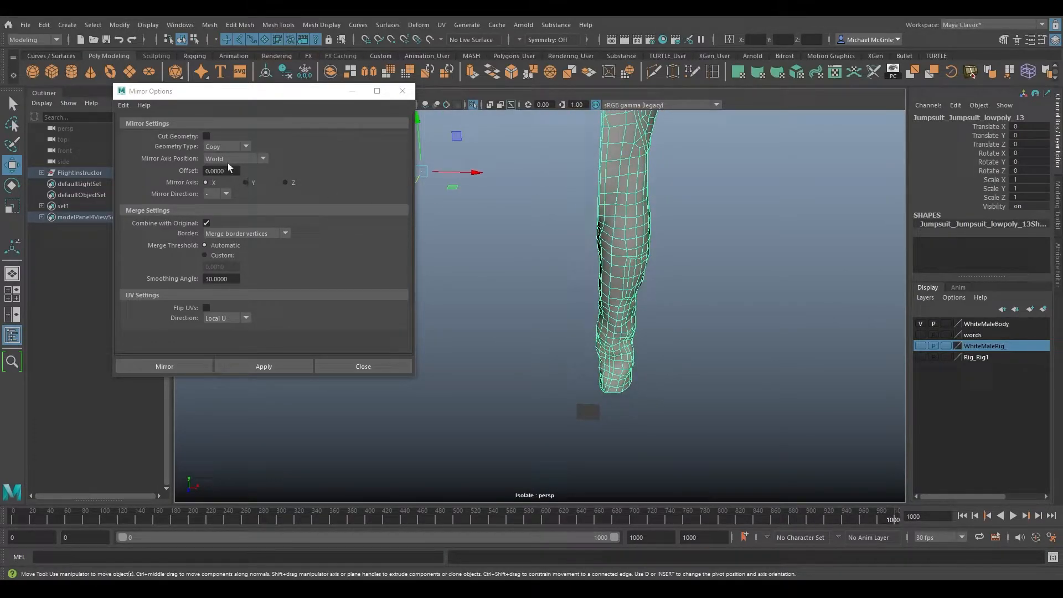
pyautogui.click(276, 368)
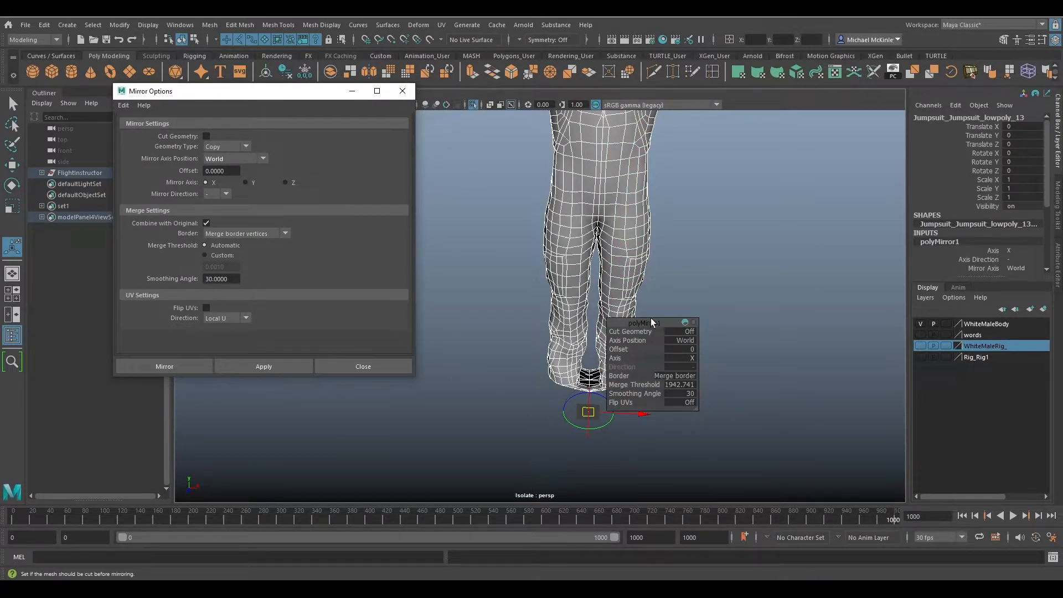
pyautogui.moveTo(652, 324); pyautogui.dragTo(739, 295)
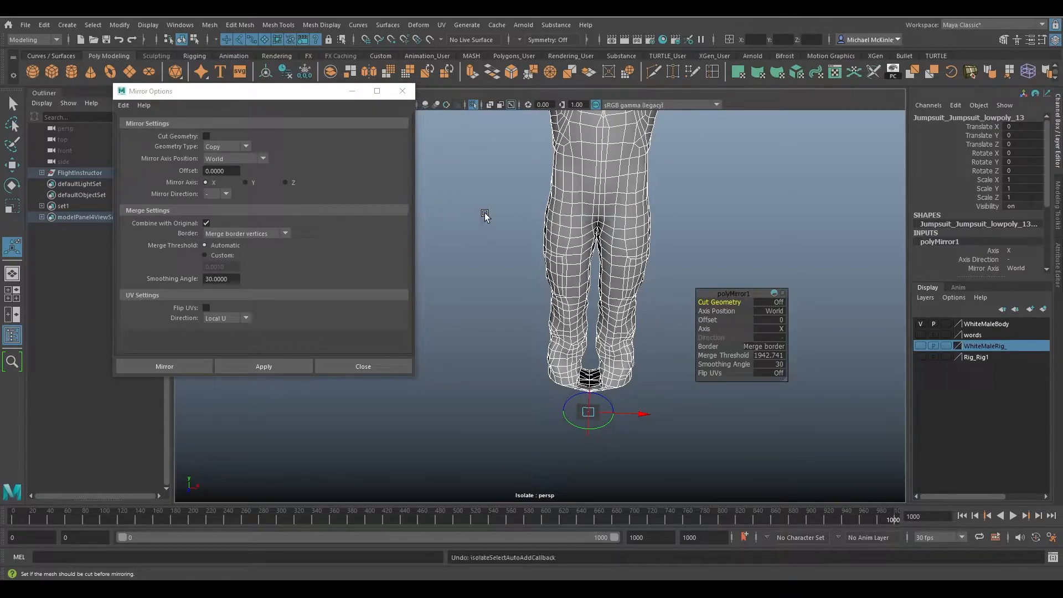
pyautogui.hotkey('ctrl', 'z')
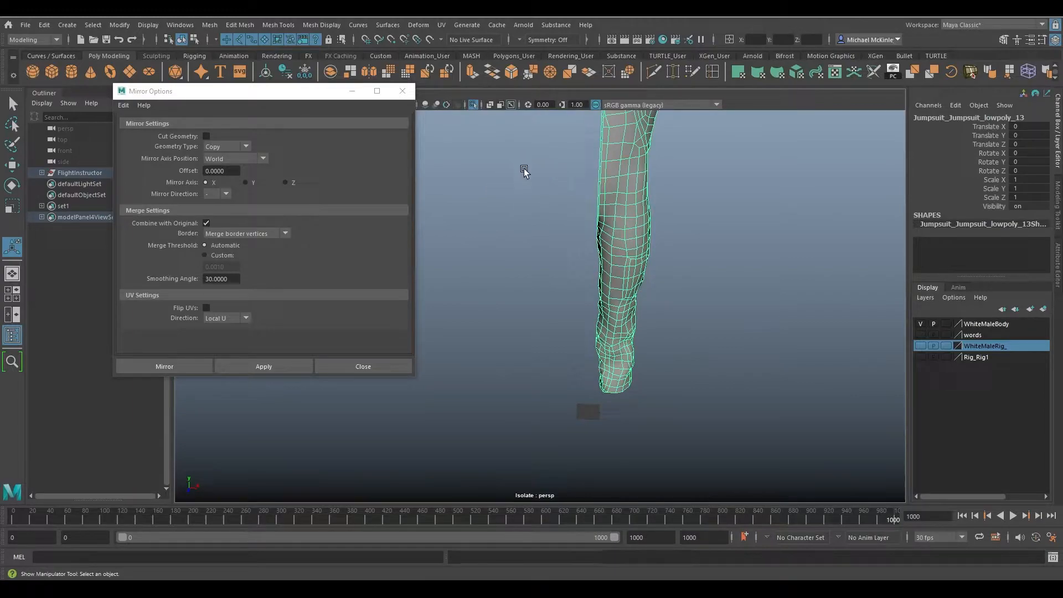
# - Set the Mirror Axis Position to Object and try a Copy mirror of the half jumpsuit across X about its pivot
pyautogui.keyDown('alt'); pyautogui.moveTo(576, 192); pyautogui.dragTo(577, 240, button='middle'); pyautogui.keyUp('alt')
pyautogui.scroll(-5, 479, 225)
pyautogui.press('super')
pyautogui.press('super')
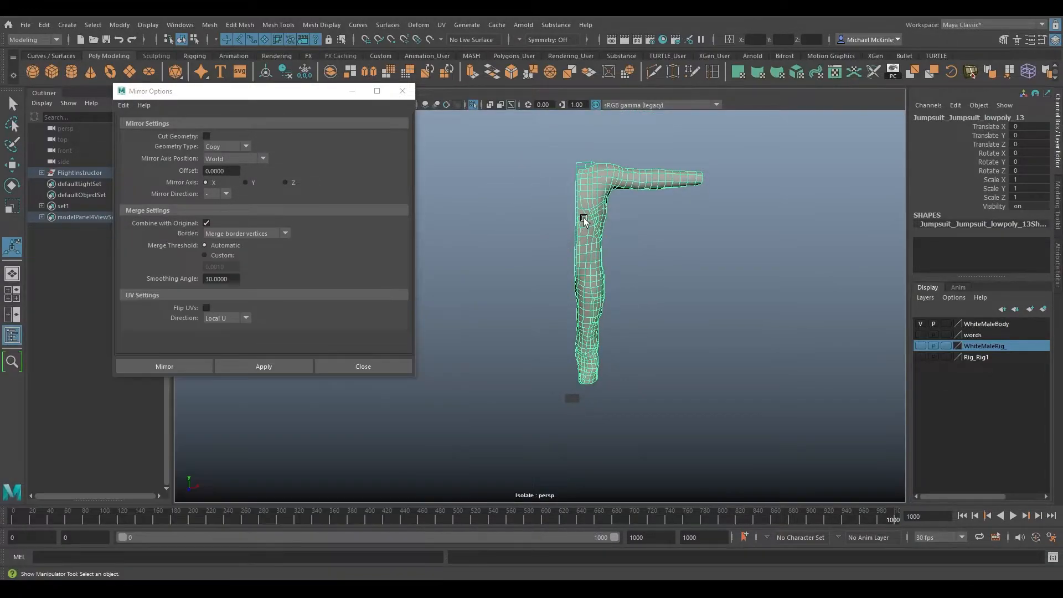
pyautogui.press('w')
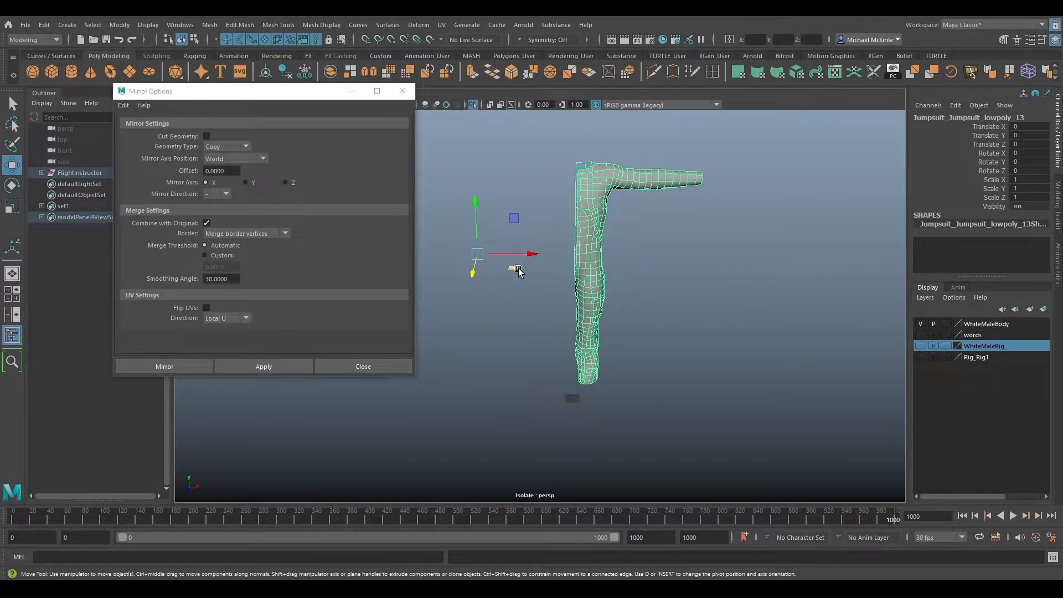
pyautogui.click(263, 159)
pyautogui.click(220, 181)
pyautogui.keyDown('alt'); pyautogui.moveTo(618, 276); pyautogui.dragTo(707, 268, button='middle'); pyautogui.keyUp('alt')
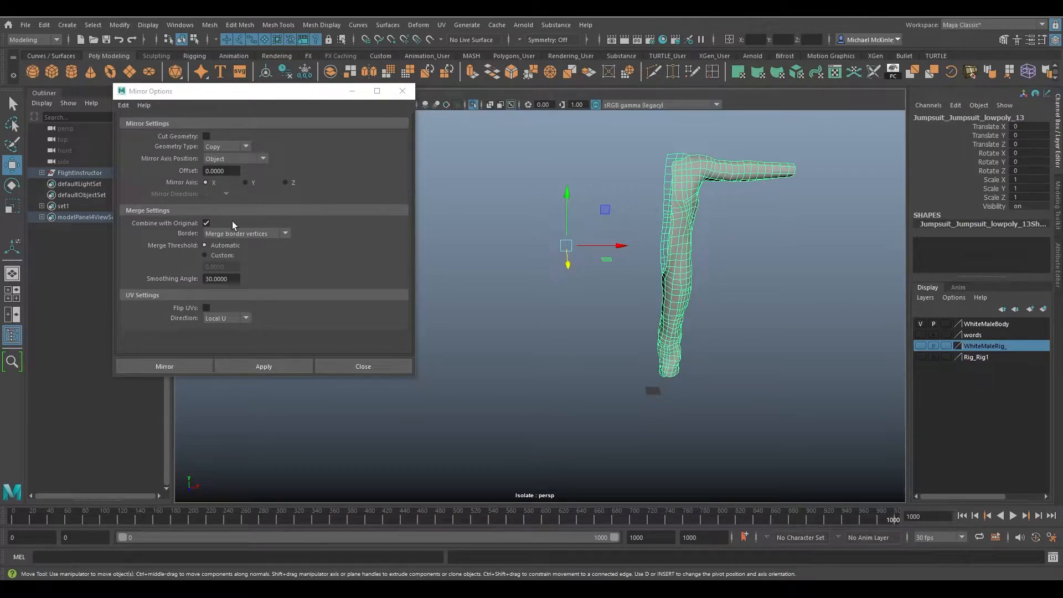
pyautogui.click(265, 367)
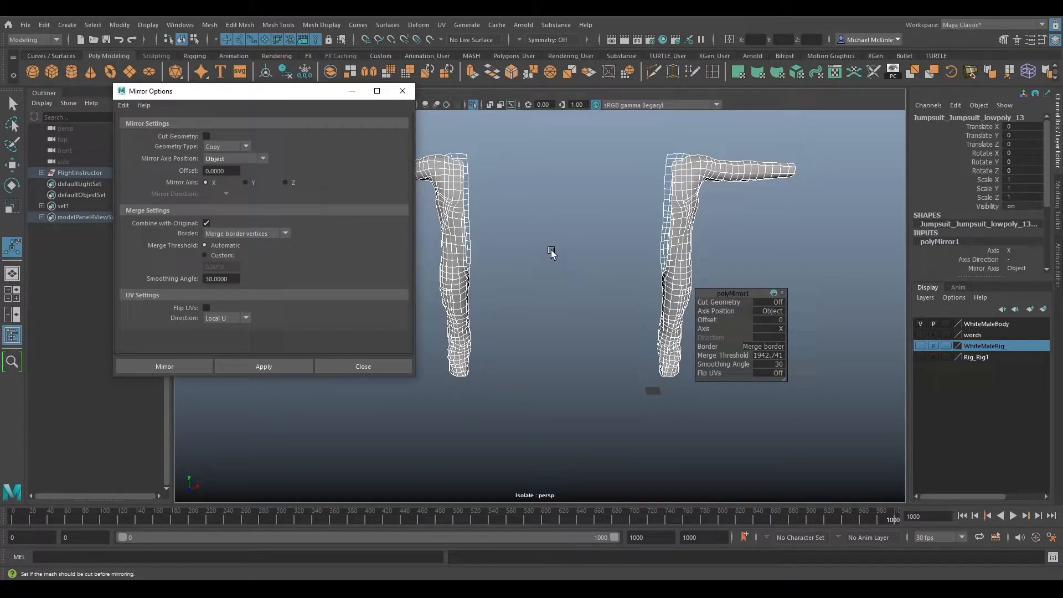
# - Compare the World and Object axis positions, and undo the copy mirrored about the object's pivot
pyautogui.click(260, 160)
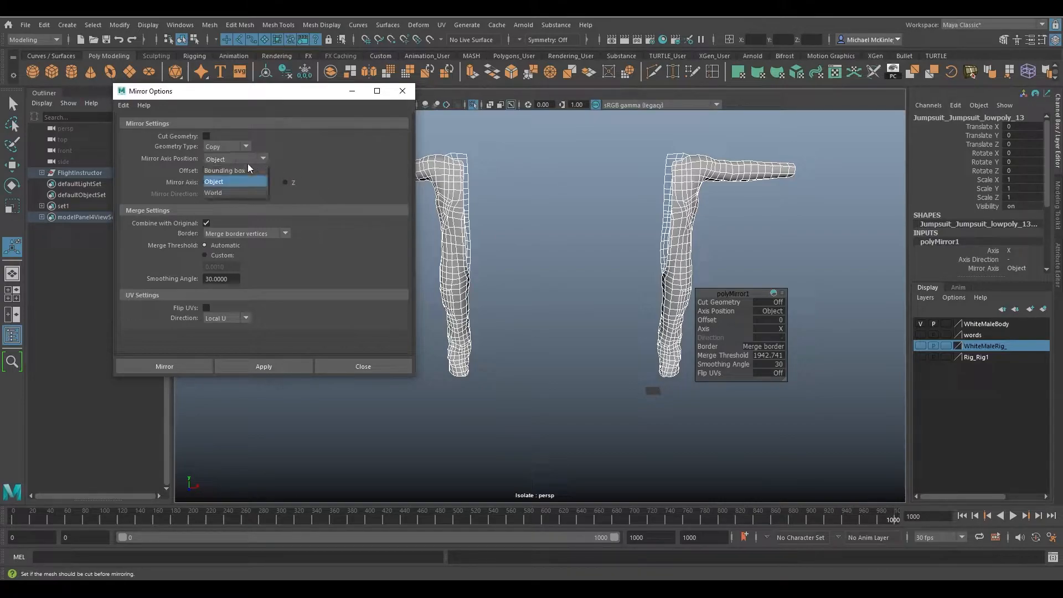
pyautogui.click(227, 192)
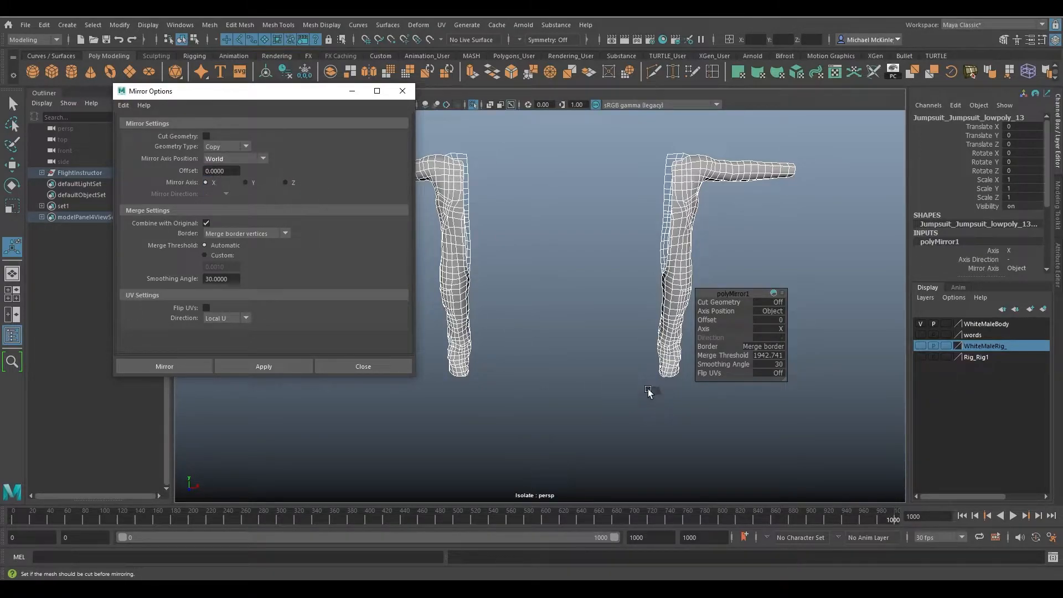
pyautogui.click(260, 158)
pyautogui.click(238, 180)
pyautogui.click(651, 206)
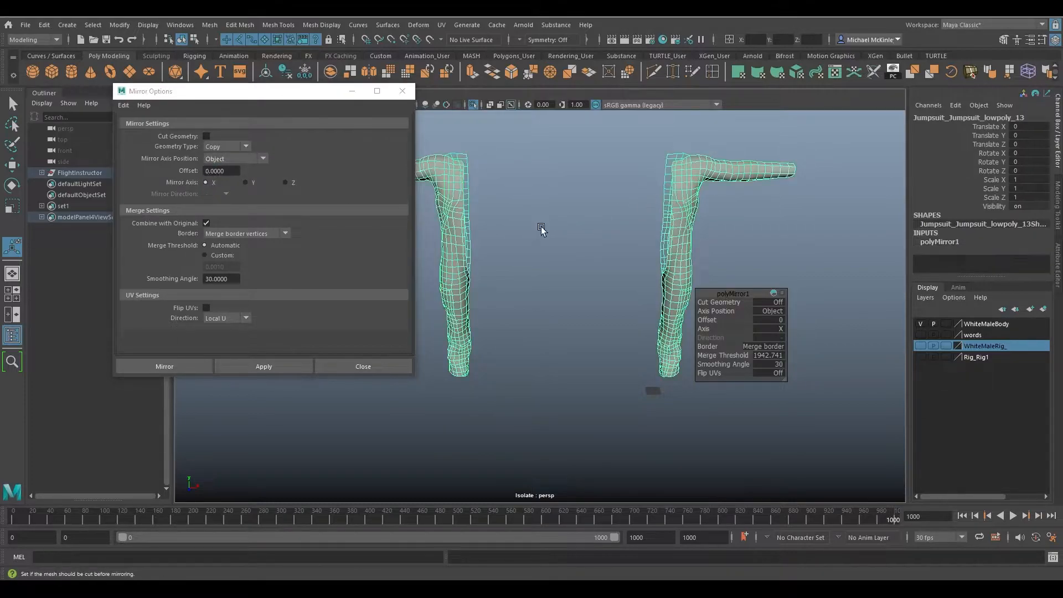
pyautogui.hotkey('ctrl', 'z')
pyautogui.hotkey('ctrl', 'z')
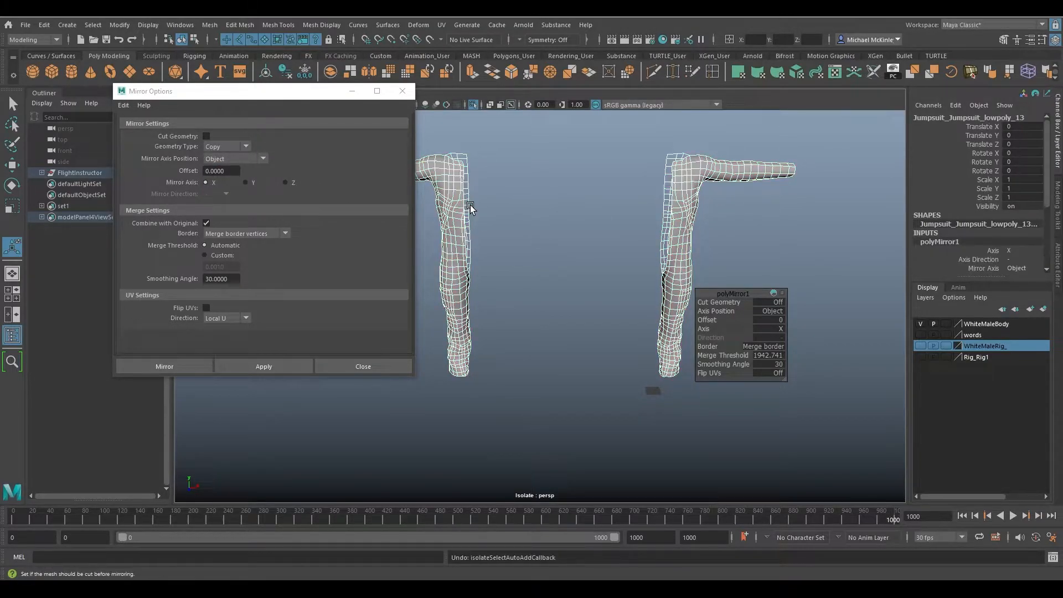
pyautogui.press('w')
# - Set the Mirror Axis Position to Bounding box for the half jumpsuit
pyautogui.click(245, 159)
pyautogui.click(241, 167)
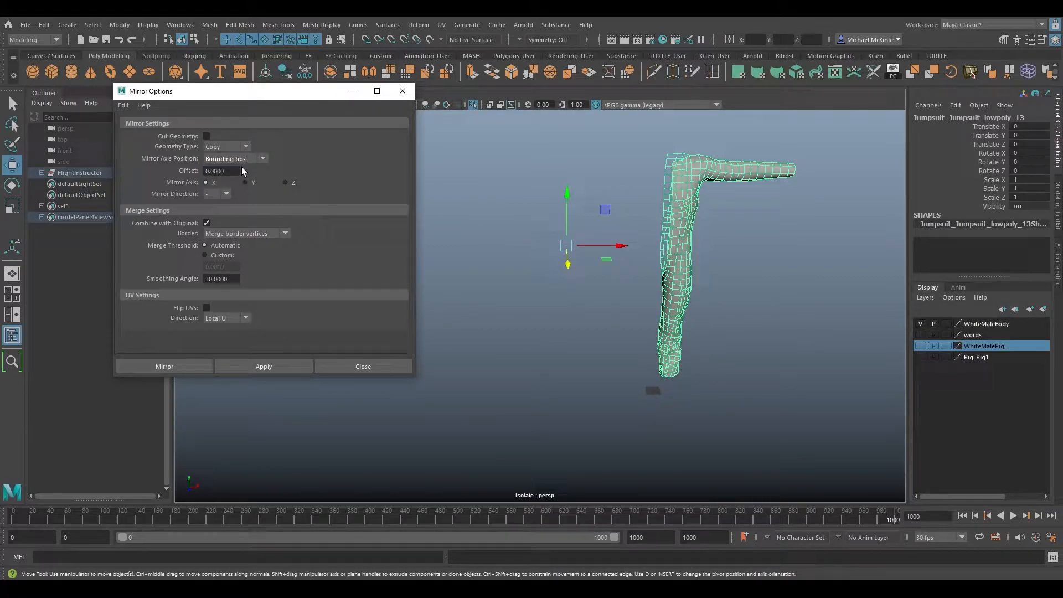
pyautogui.keyDown('alt'); pyautogui.moveTo(711, 242); pyautogui.dragTo(661, 240); pyautogui.keyUp('alt')
pyautogui.keyDown('alt'); pyautogui.moveTo(635, 151); pyautogui.dragTo(681, 266); pyautogui.keyUp('alt')
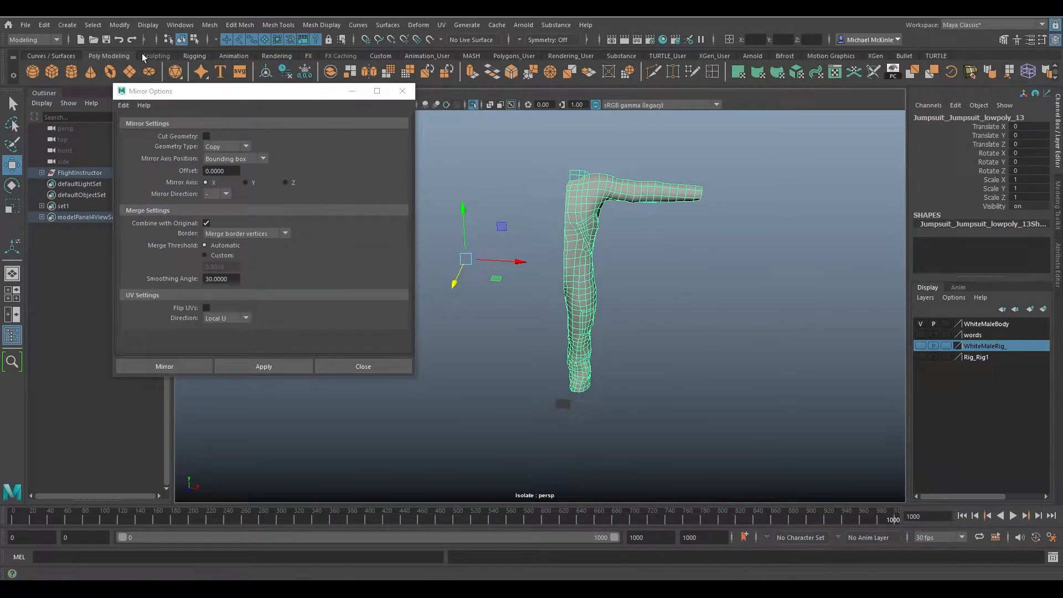
# - Display the half jumpsuit as its bounding box only
pyautogui.click(148, 25)
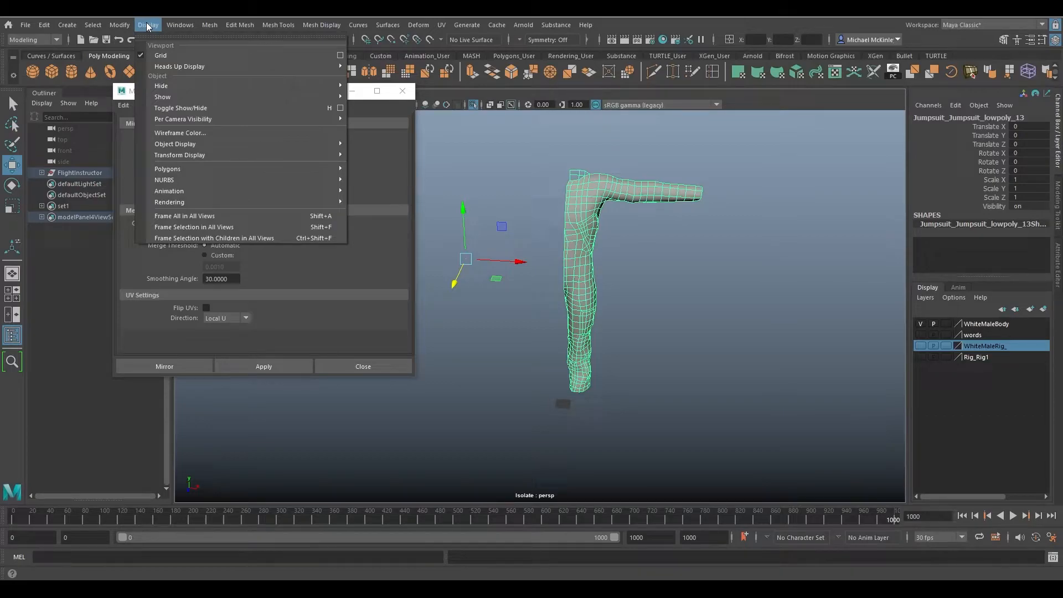
pyautogui.moveTo(221, 145)
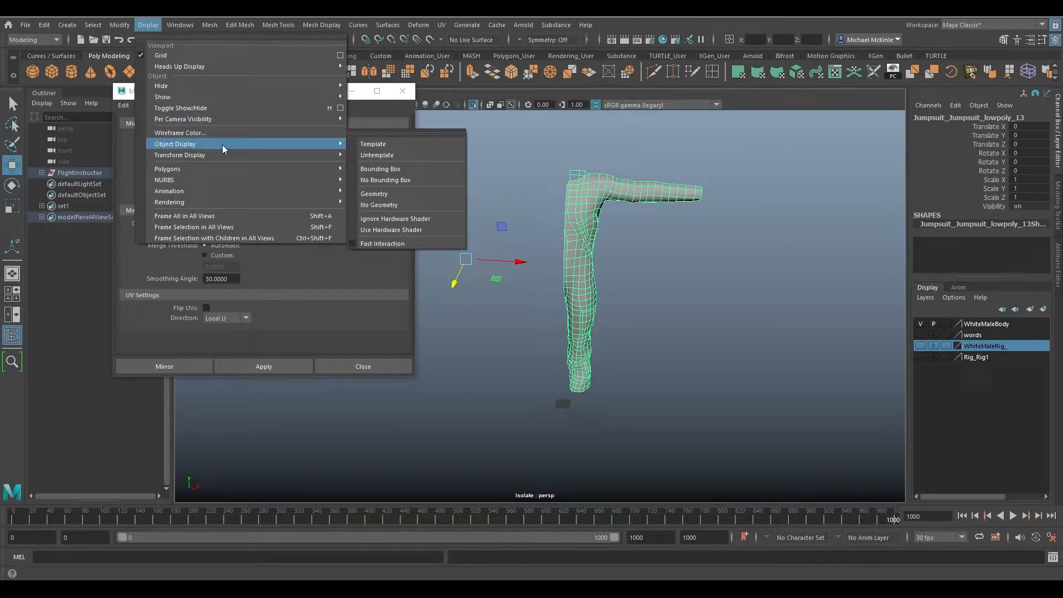
pyautogui.click(393, 173)
pyautogui.keyDown('alt'); pyautogui.moveTo(725, 244); pyautogui.dragTo(769, 213); pyautogui.keyUp('alt')
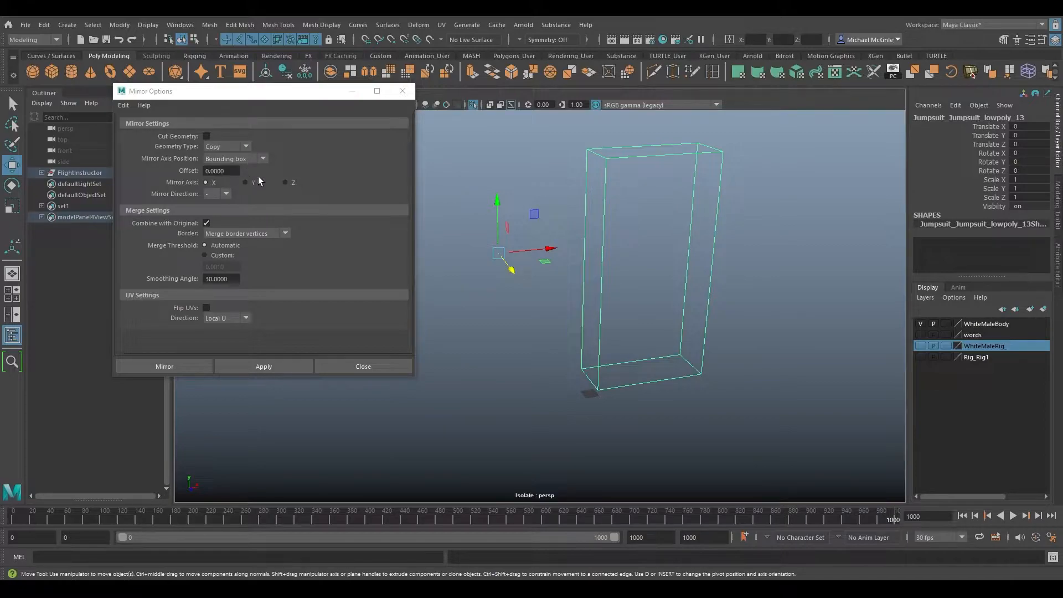
# - Mirror the half jumpsuit as a copy across X at its bounding box, and turn off its bounding box display
pyautogui.click(291, 366)
pyautogui.keyDown('alt'); pyautogui.moveTo(656, 325); pyautogui.dragTo(613, 321); pyautogui.keyUp('alt')
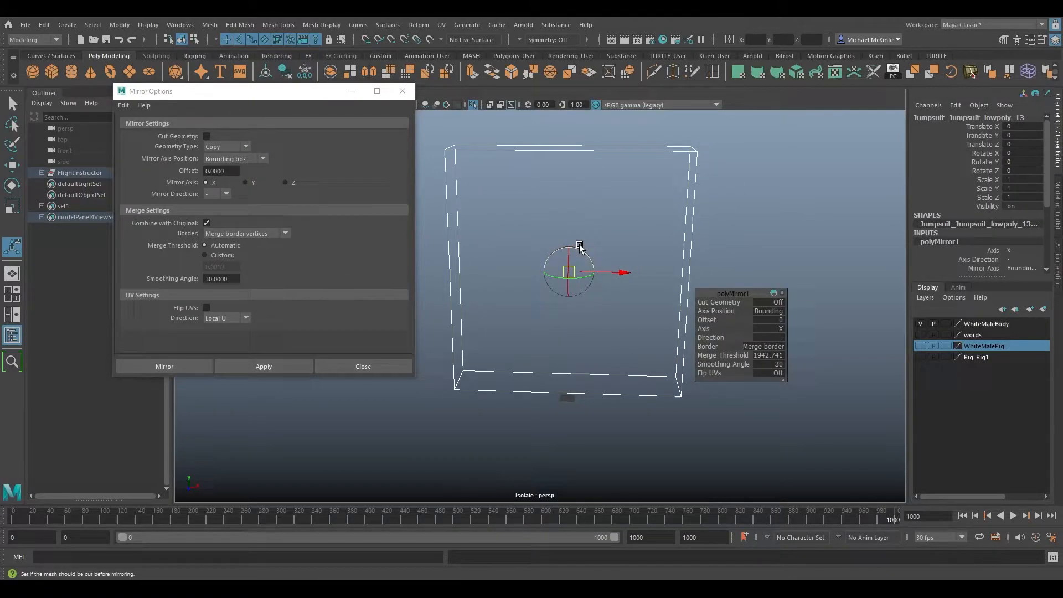
pyautogui.click(152, 25)
pyautogui.moveTo(281, 166)
pyautogui.moveTo(276, 144)
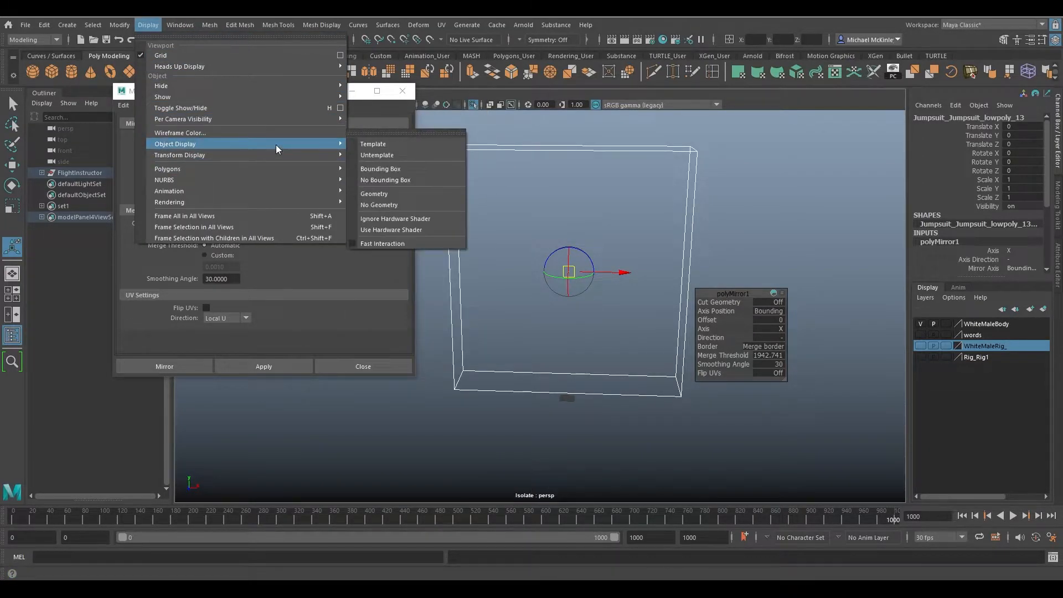
pyautogui.click(379, 179)
pyautogui.keyDown('alt'); pyautogui.moveTo(625, 261); pyautogui.dragTo(654, 261); pyautogui.keyUp('alt')
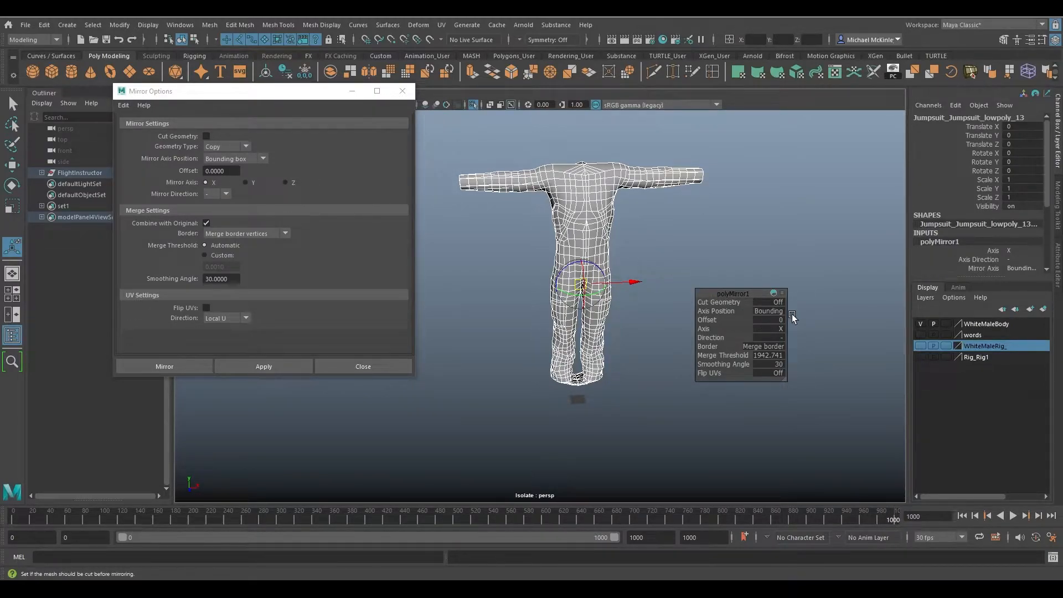
# - Try Z as the polyMirror1 axis, and set it to Y
pyautogui.click(779, 328)
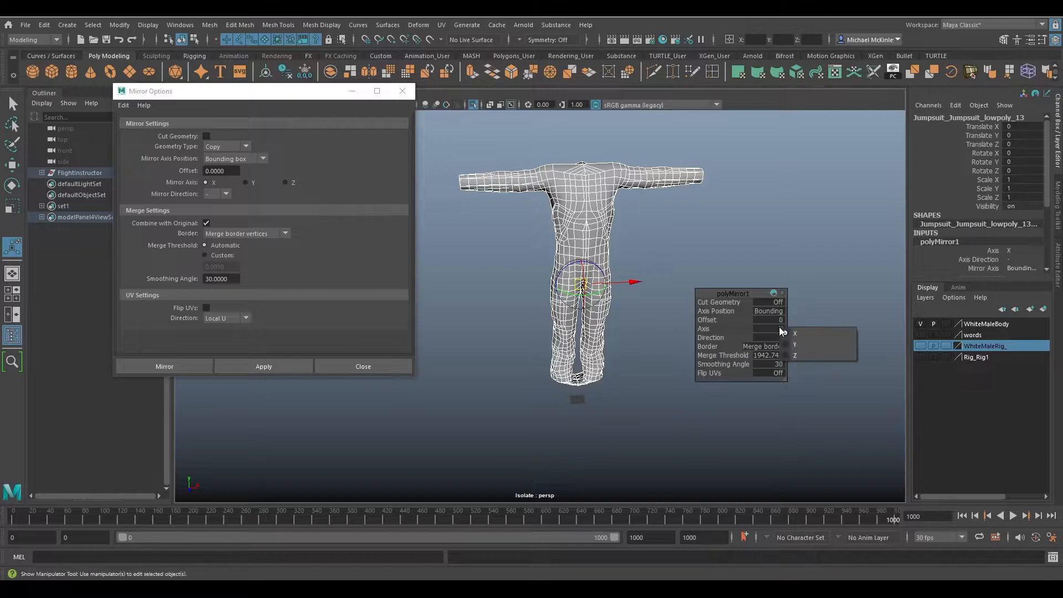
pyautogui.click(797, 355)
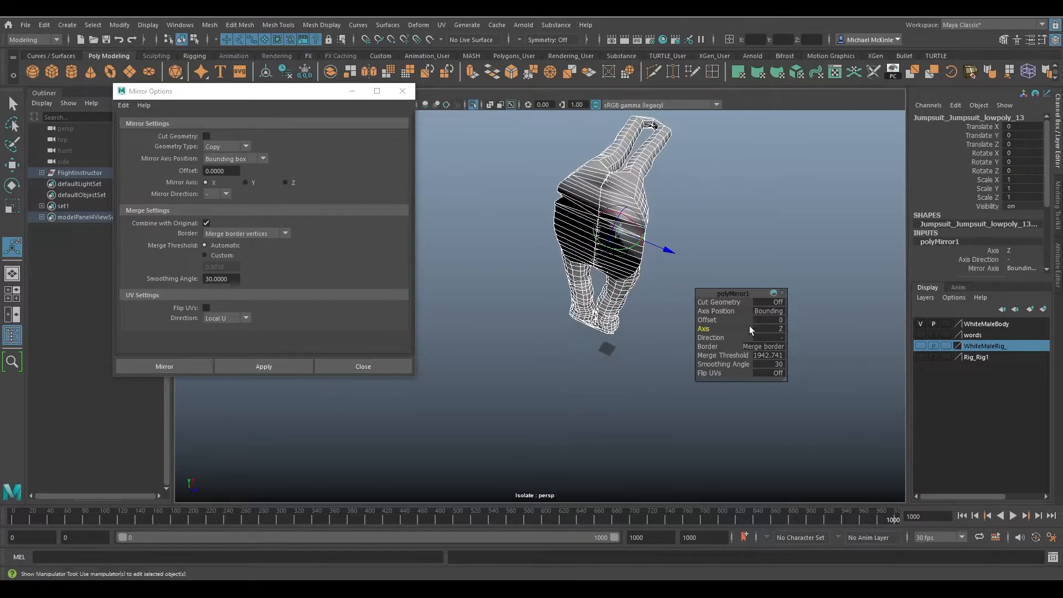
pyautogui.click(775, 328)
pyautogui.click(797, 345)
pyautogui.moveTo(631, 303)
pyautogui.keyDown('alt'); pyautogui.mouseDown()
pyautogui.moveTo(581, 299)
pyautogui.moveTo(640, 308)
pyautogui.mouseUp(); pyautogui.keyUp('alt')
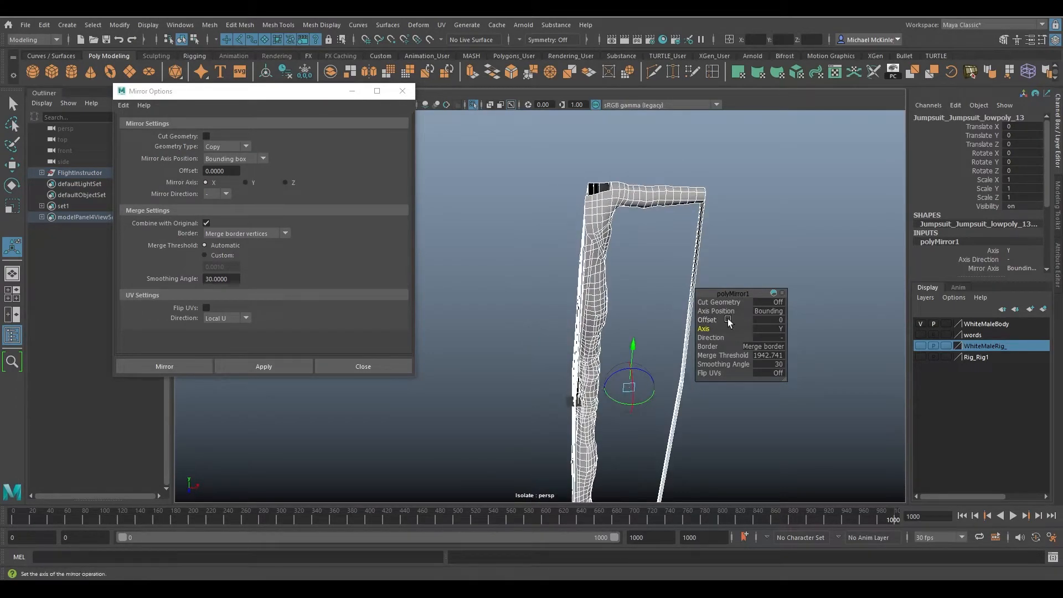
# - Set the polyMirror1 Merge Threshold to 0
pyautogui.click(759, 355)
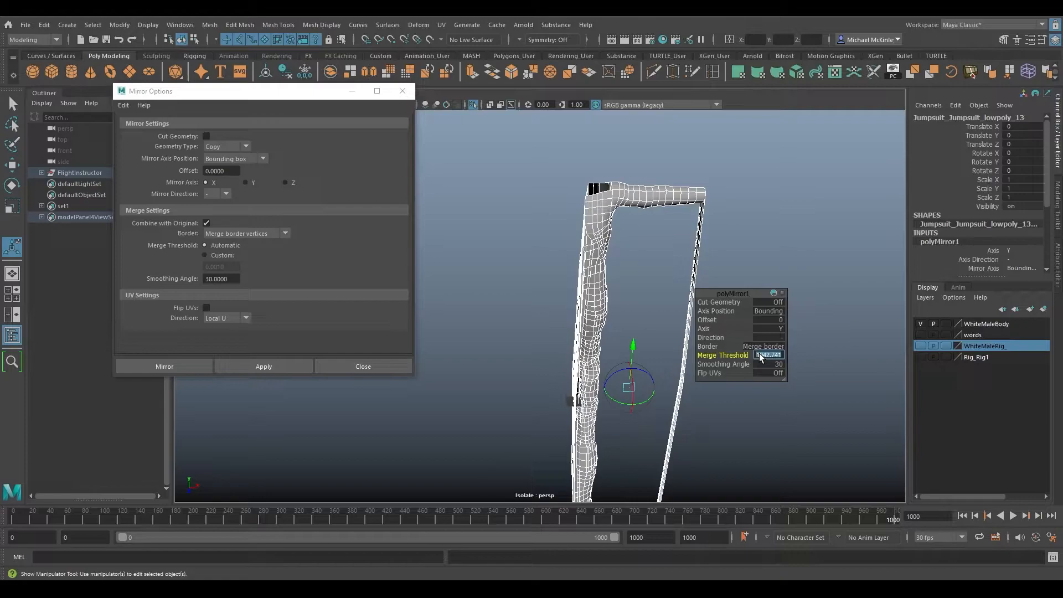
pyautogui.write('0')
pyautogui.press('Return')
pyautogui.keyDown('alt'); pyautogui.moveTo(759, 354); pyautogui.dragTo(637, 310); pyautogui.keyUp('alt')
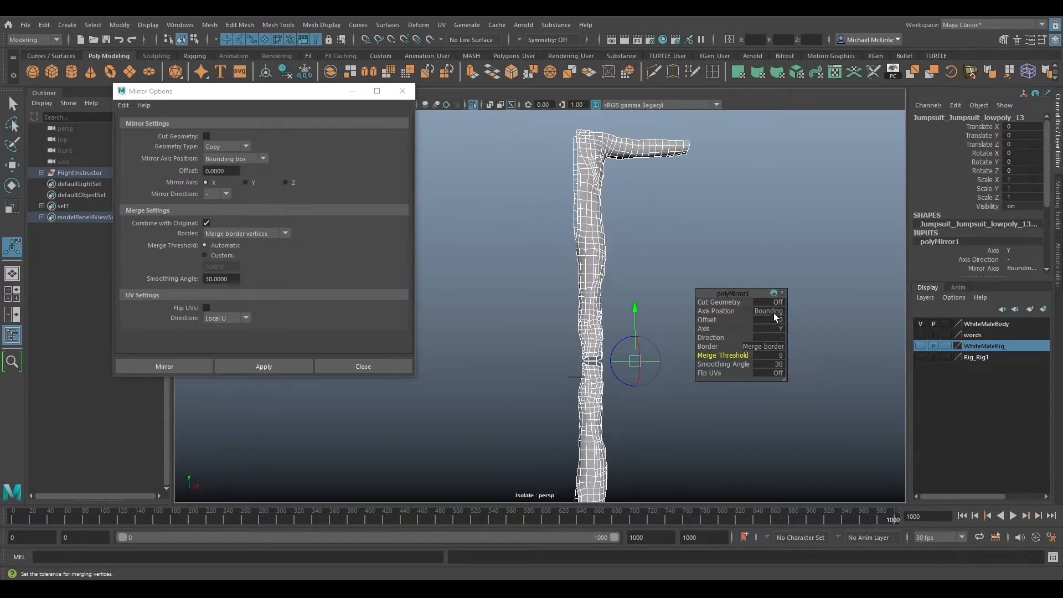
# - Set the polyMirror1 mirror axis to X
pyautogui.click(772, 310)
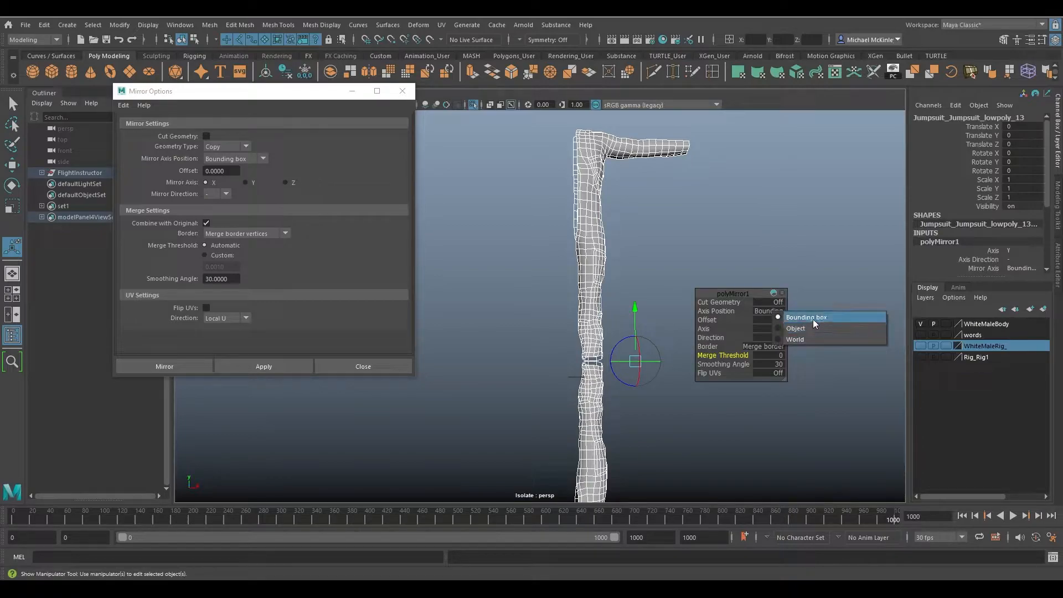
pyautogui.click(766, 310)
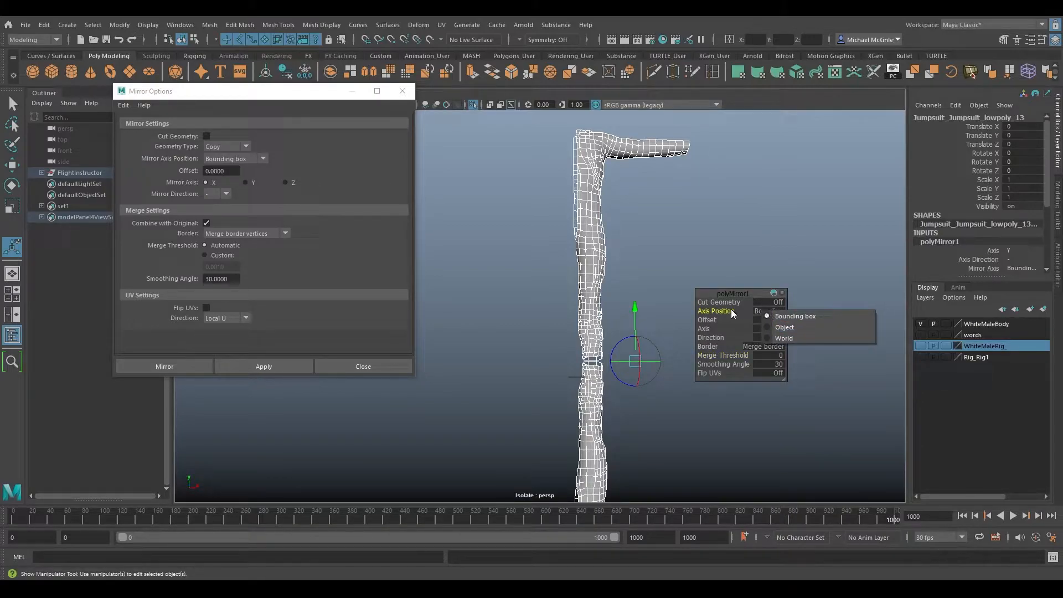
pyautogui.click(774, 330)
pyautogui.click(802, 338)
pyautogui.keyDown('alt'); pyautogui.moveTo(802, 337); pyautogui.dragTo(610, 282); pyautogui.keyUp('alt')
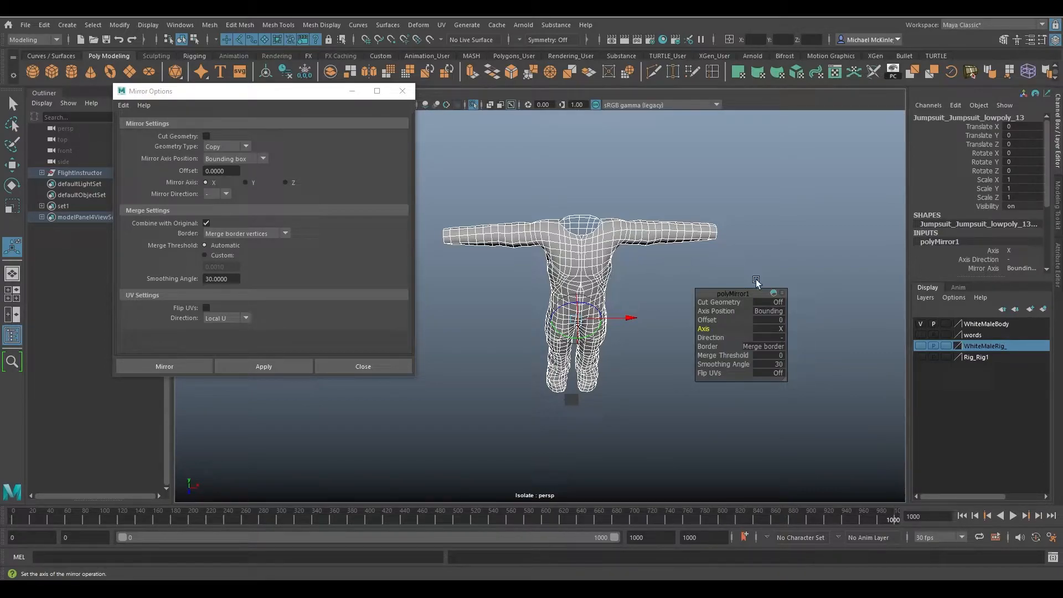
# - Undo the polyMirror1 changes, the mirror and the bounding box display, back to the original half jumpsuit
pyautogui.hotkey('ctrl', 'z')
pyautogui.hotkey('ctrl', 'z')
pyautogui.hotkey('ctrl', 'z')
pyautogui.hotkey('ctrl', 'z')
pyautogui.hotkey('ctrl', 'z')
pyautogui.hotkey('ctrl', 'z')
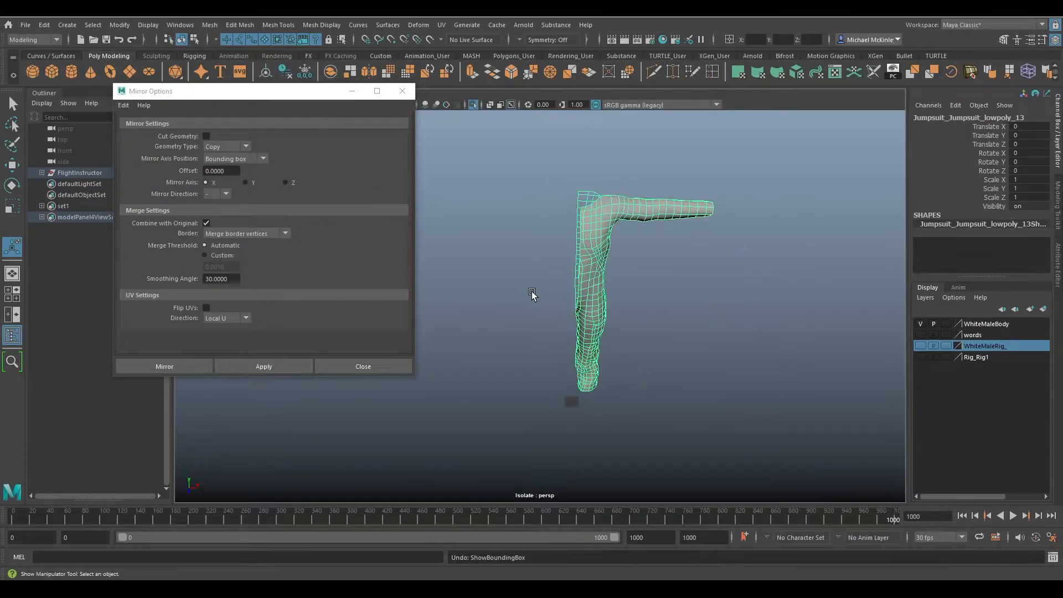
# - Mirror the half jumpsuit as a copy across X, and set the polyMirror1 Axis Position to World
pyautogui.keyDown('alt'); pyautogui.moveTo(533, 292); pyautogui.dragTo(584, 285); pyautogui.keyUp('alt')
pyautogui.press('w')
pyautogui.keyDown('alt'); pyautogui.moveTo(611, 224); pyautogui.dragTo(636, 251); pyautogui.keyUp('alt')
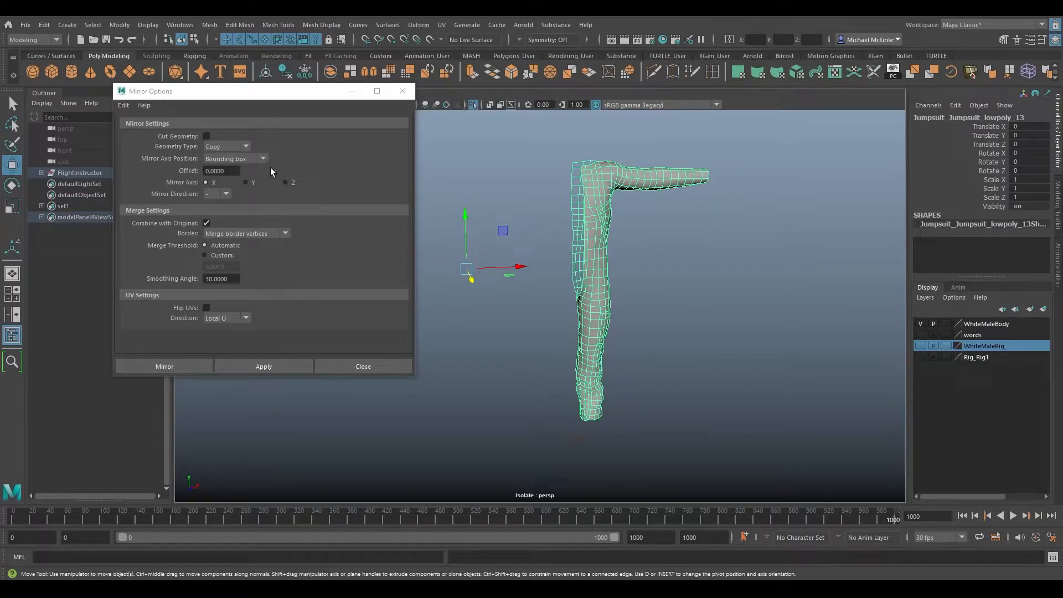
pyautogui.click(261, 366)
pyautogui.click(766, 315)
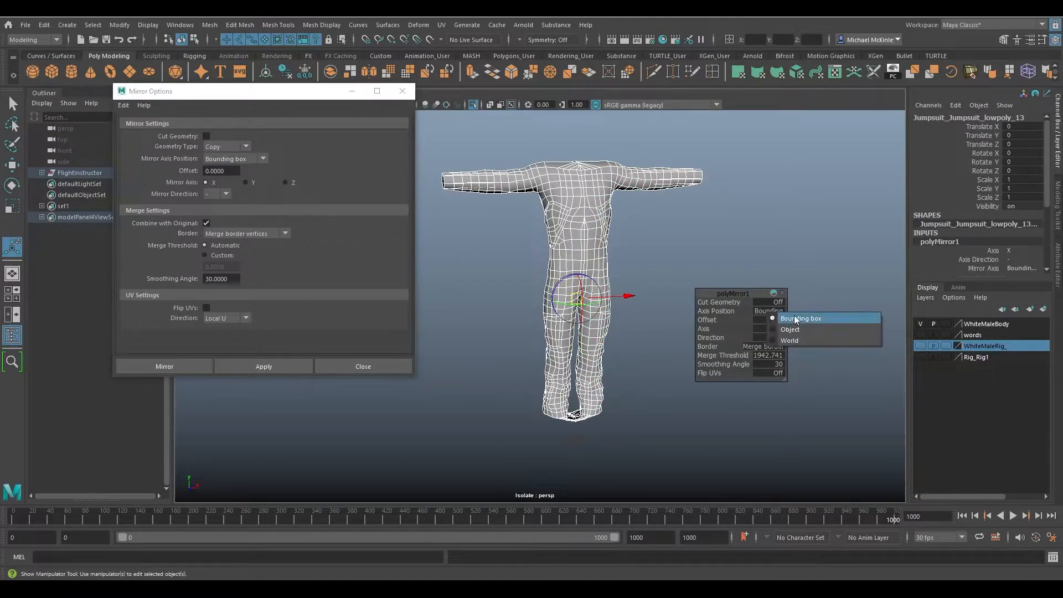
pyautogui.click(808, 338)
# - Set the Merge Threshold of the world-positioned mirror to 0
pyautogui.click(769, 355)
pyautogui.write('0')
pyautogui.press('Return')
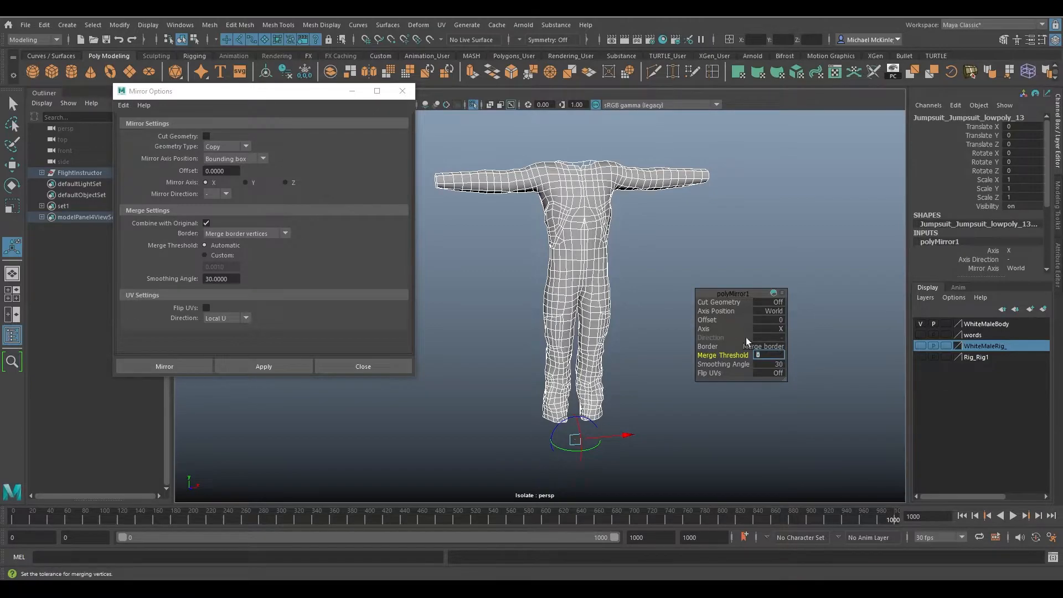
# - Try moving the two jumpsuit halves apart with a polyMirror1 Offset of about -44.4
pyautogui.moveTo(714, 324); pyautogui.dragTo(622, 298)
pyautogui.keyDown('alt'); pyautogui.moveTo(722, 324); pyautogui.dragTo(865, 342, button='right'); pyautogui.keyUp('alt')
pyautogui.keyDown('alt'); pyautogui.moveTo(674, 310); pyautogui.dragTo(591, 316, button='middle'); pyautogui.keyUp('alt')
pyautogui.keyDown('alt'); pyautogui.moveTo(575, 327); pyautogui.dragTo(577, 382); pyautogui.keyUp('alt')
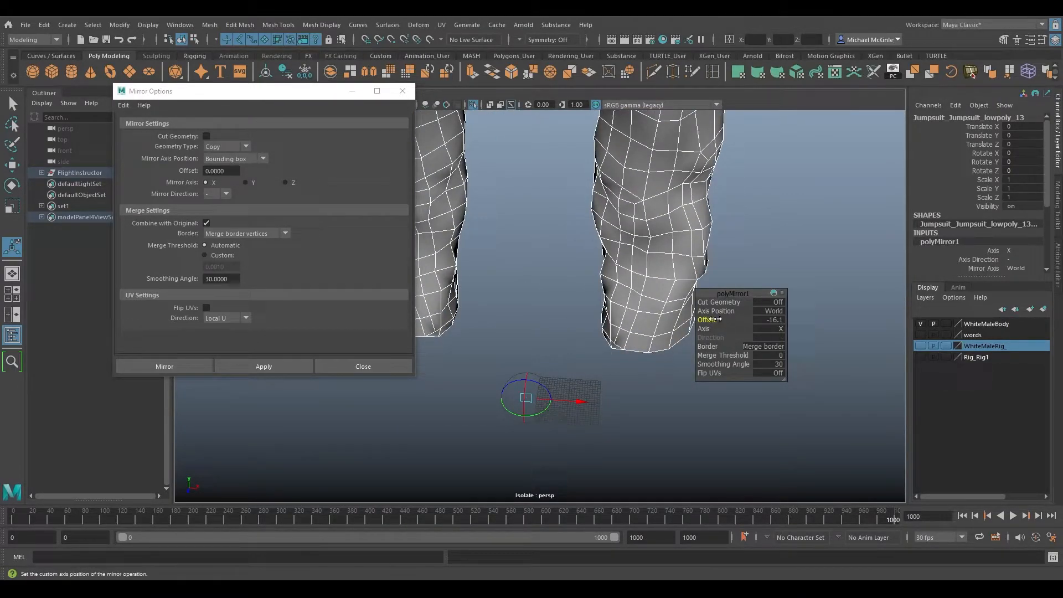
pyautogui.moveTo(711, 319); pyautogui.dragTo(552, 335)
pyautogui.keyDown('alt'); pyautogui.moveTo(597, 251); pyautogui.dragTo(541, 205, button='right'); pyautogui.keyUp('alt')
pyautogui.keyDown('alt'); pyautogui.moveTo(541, 205); pyautogui.dragTo(619, 271, button='middle'); pyautogui.keyUp('alt')
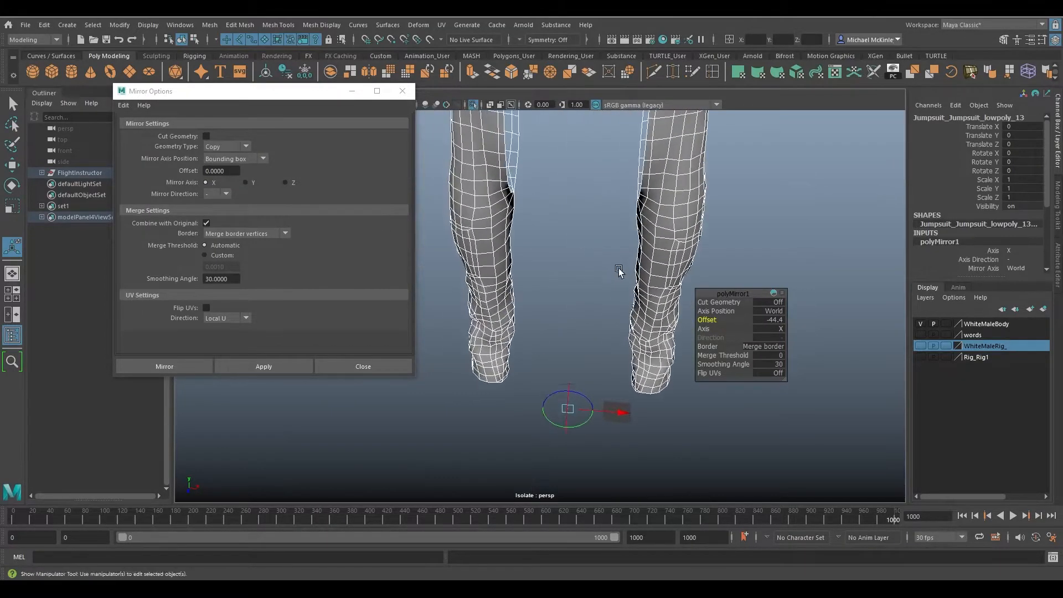
# - Undo the Offset and Merge Threshold changes and the mirror, back to the half jumpsuit
pyautogui.hotkey('ctrl', 'z')
pyautogui.hotkey('ctrl', 'z')
pyautogui.keyDown('alt'); pyautogui.moveTo(605, 317); pyautogui.dragTo(496, 218); pyautogui.keyUp('alt')
pyautogui.keyDown('alt'); pyautogui.moveTo(496, 219); pyautogui.dragTo(554, 344, button='middle'); pyautogui.keyUp('alt')
pyautogui.keyDown('alt'); pyautogui.moveTo(554, 343); pyautogui.dragTo(574, 299, button='right'); pyautogui.keyUp('alt')
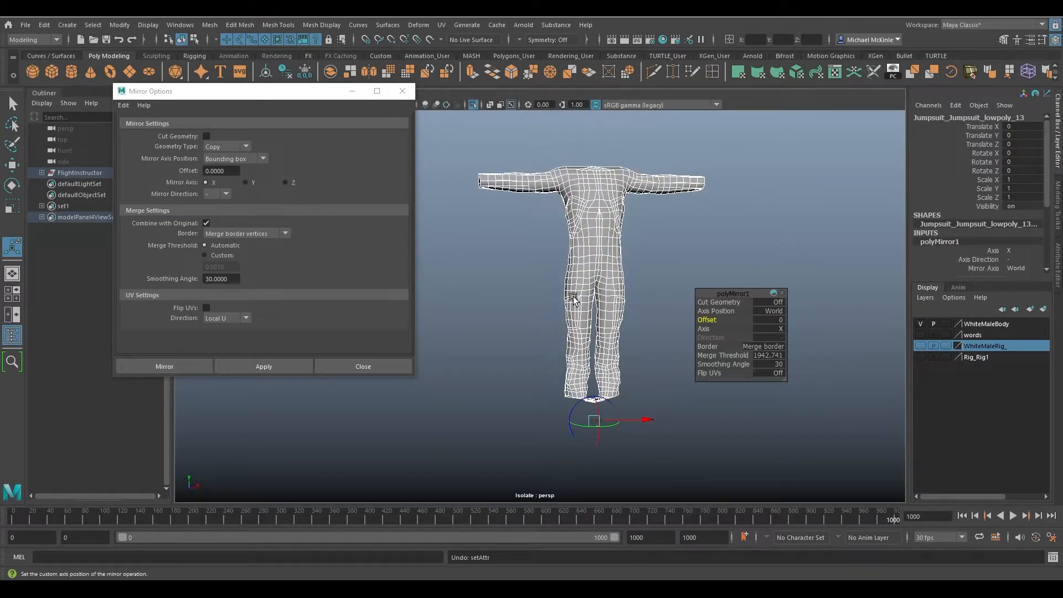
pyautogui.hotkey('ctrl', 'z')
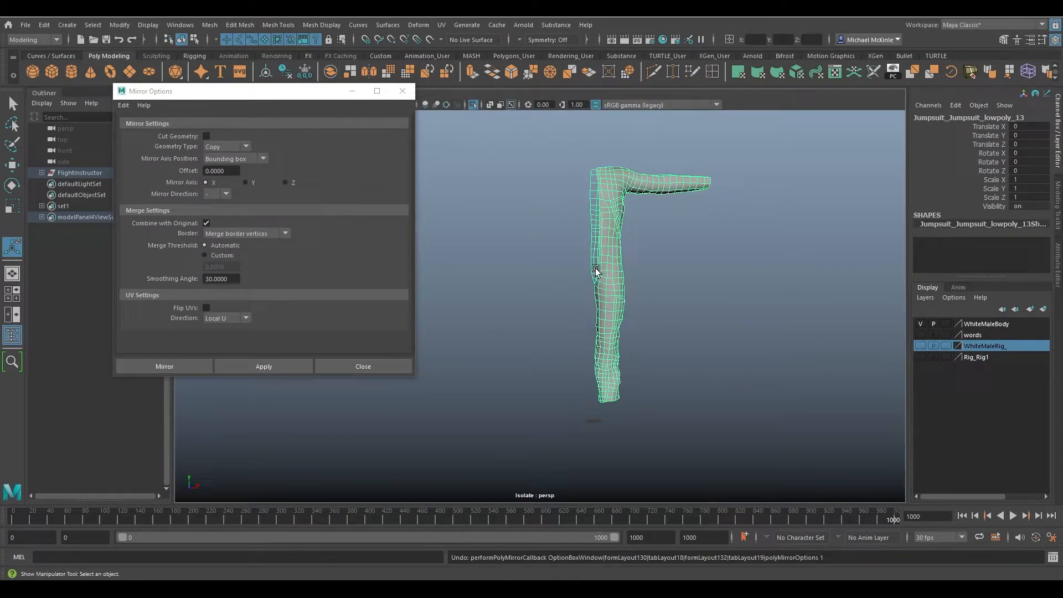
pyautogui.keyDown('alt'); pyautogui.moveTo(579, 242); pyautogui.dragTo(595, 257); pyautogui.keyUp('alt')
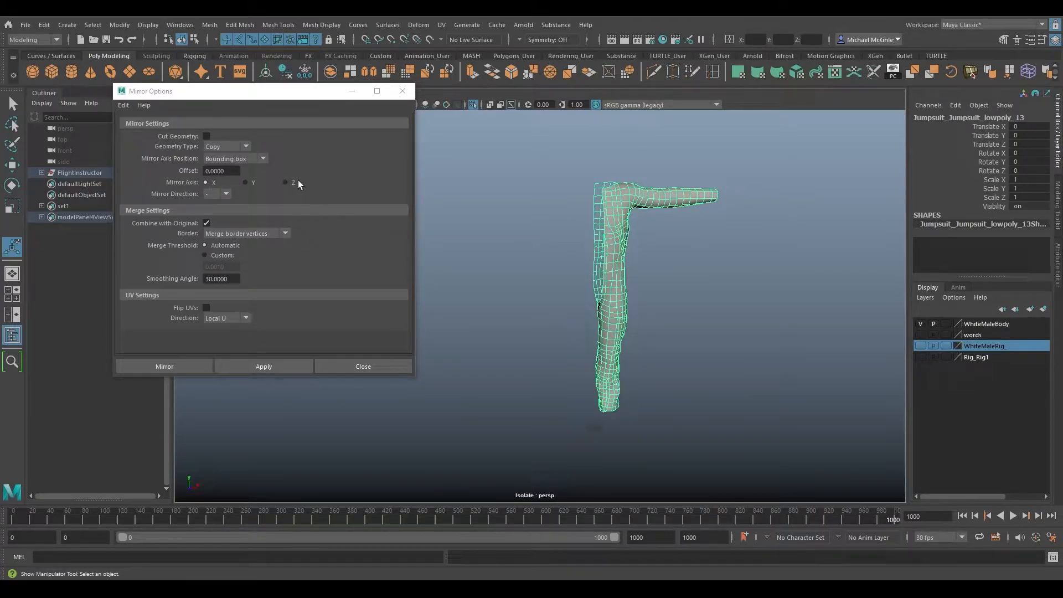
# - Examine the positive and negative Mirror Direction options against the open side of the half jumpsuit
pyautogui.click(224, 195)
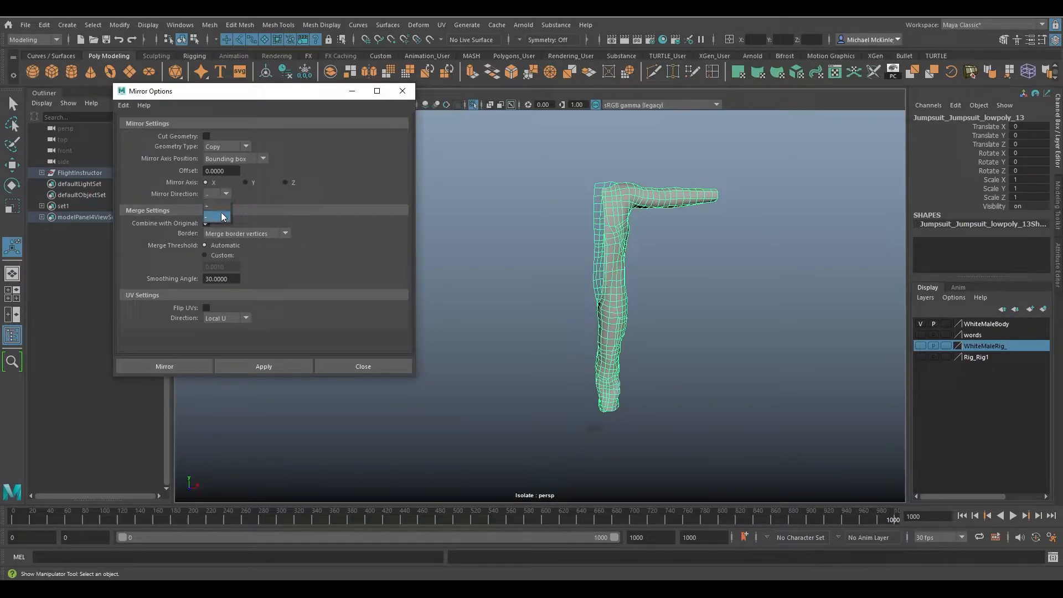
pyautogui.click(458, 201)
pyautogui.keyDown('alt'); pyautogui.moveTo(547, 279); pyautogui.dragTo(579, 270); pyautogui.keyUp('alt')
pyautogui.click(570, 256)
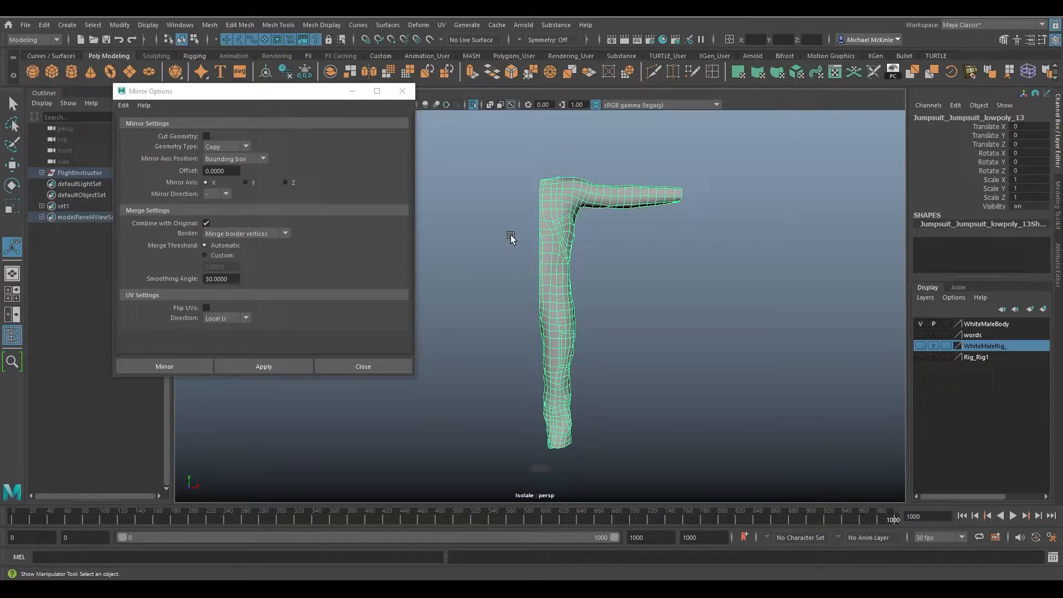
pyautogui.click(226, 194)
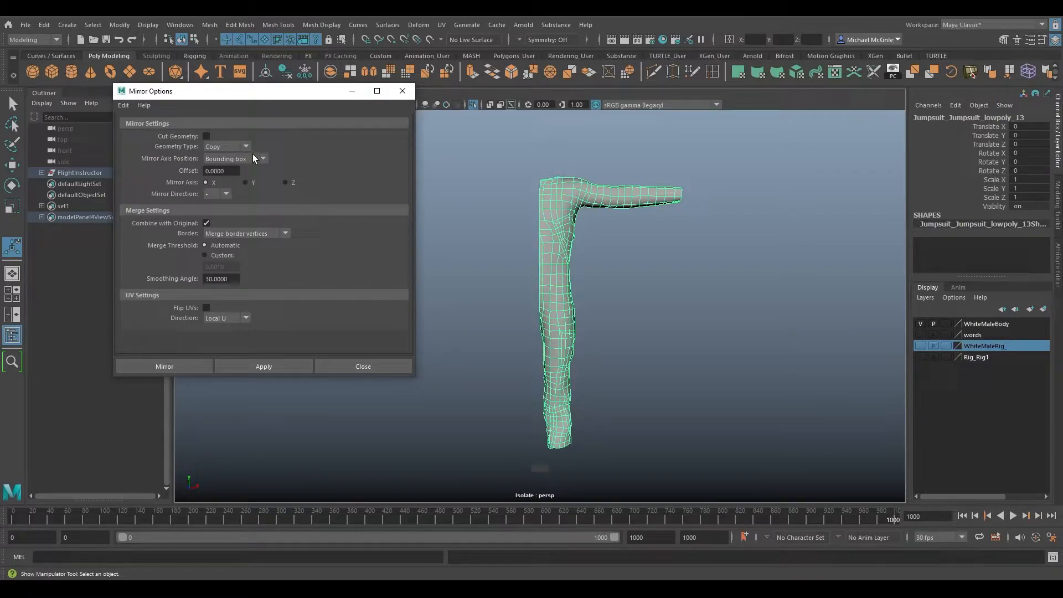
# - Toggle Cut Geometry on and off in the Mirror options, and turn Combine with Original off and on again
pyautogui.click(206, 136)
pyautogui.click(207, 137)
pyautogui.click(208, 136)
pyautogui.click(207, 136)
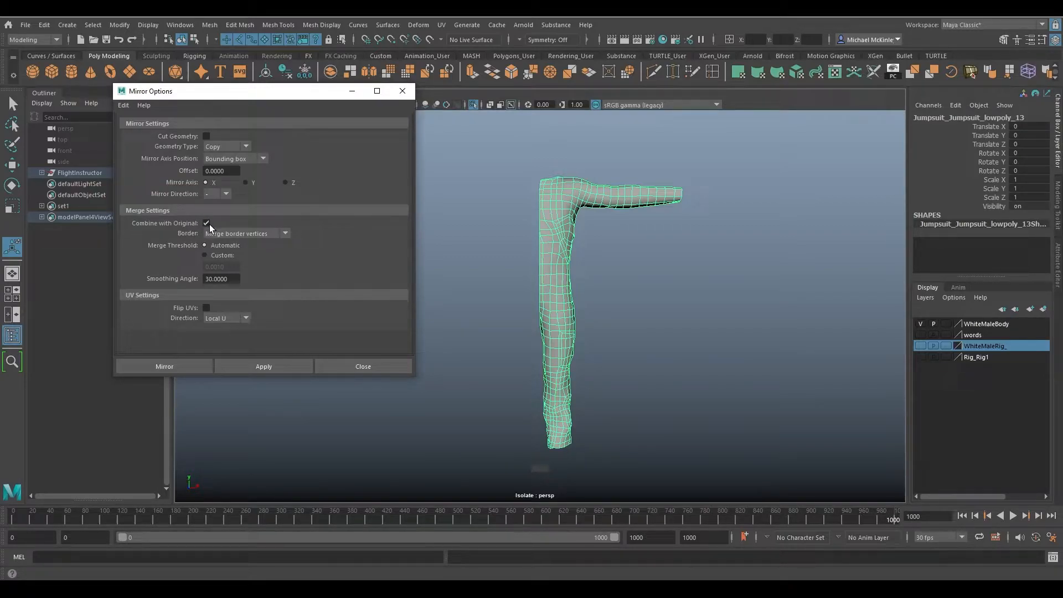
pyautogui.click(210, 224)
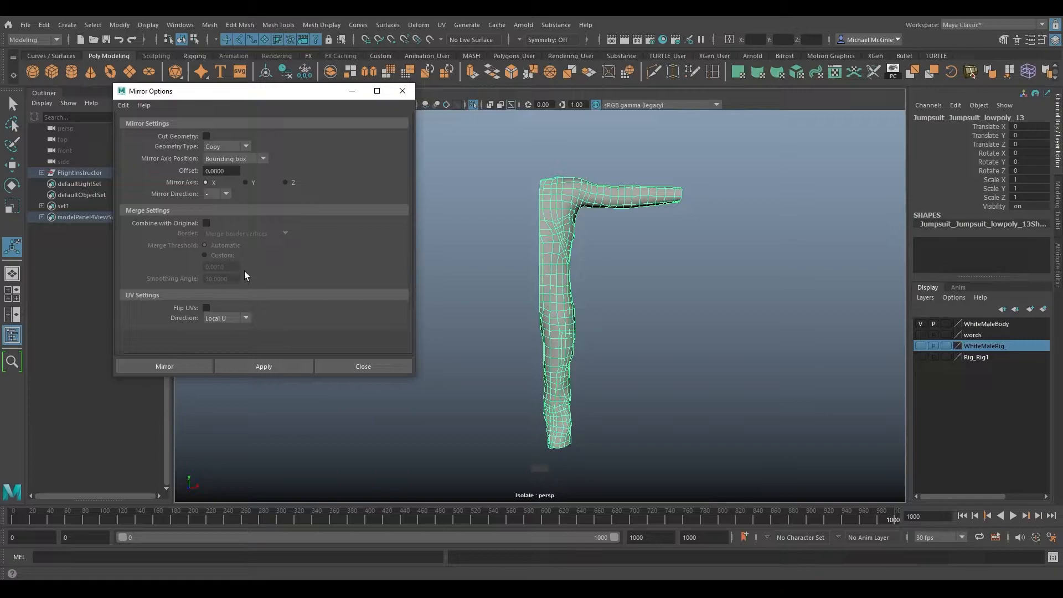
pyautogui.click(207, 223)
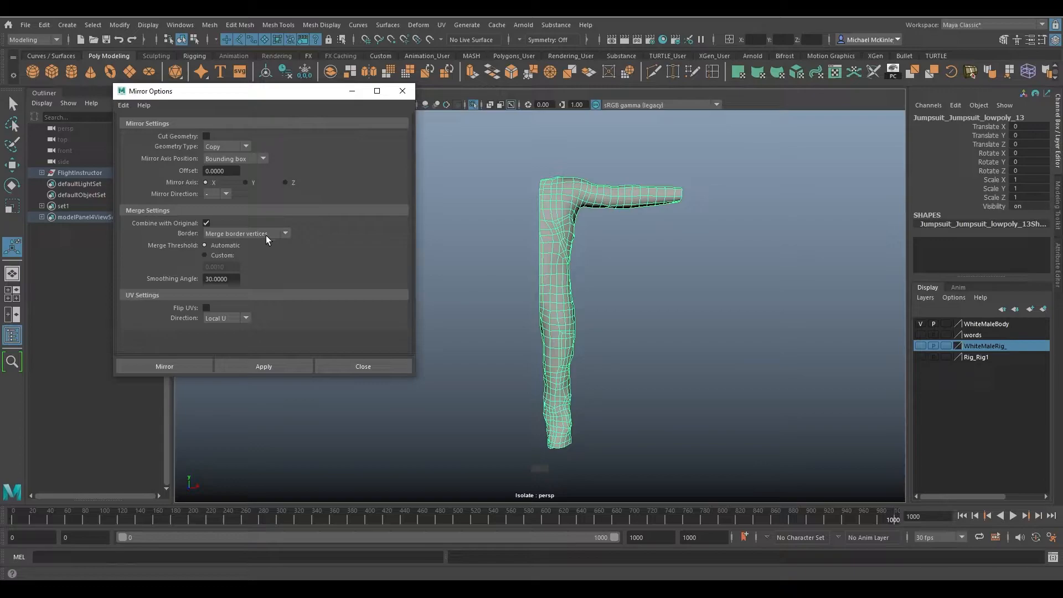
# - Mirror the half jumpsuit as a copy across X at its bounding box, with Merge border vertices
pyautogui.keyDown('alt'); pyautogui.moveTo(511, 240); pyautogui.dragTo(526, 304); pyautogui.keyUp('alt')
pyautogui.keyDown('alt'); pyautogui.moveTo(526, 304); pyautogui.dragTo(672, 330, button='right'); pyautogui.keyUp('alt')
pyautogui.keyDown('alt'); pyautogui.moveTo(673, 330); pyautogui.dragTo(628, 298, button='middle'); pyautogui.keyUp('alt')
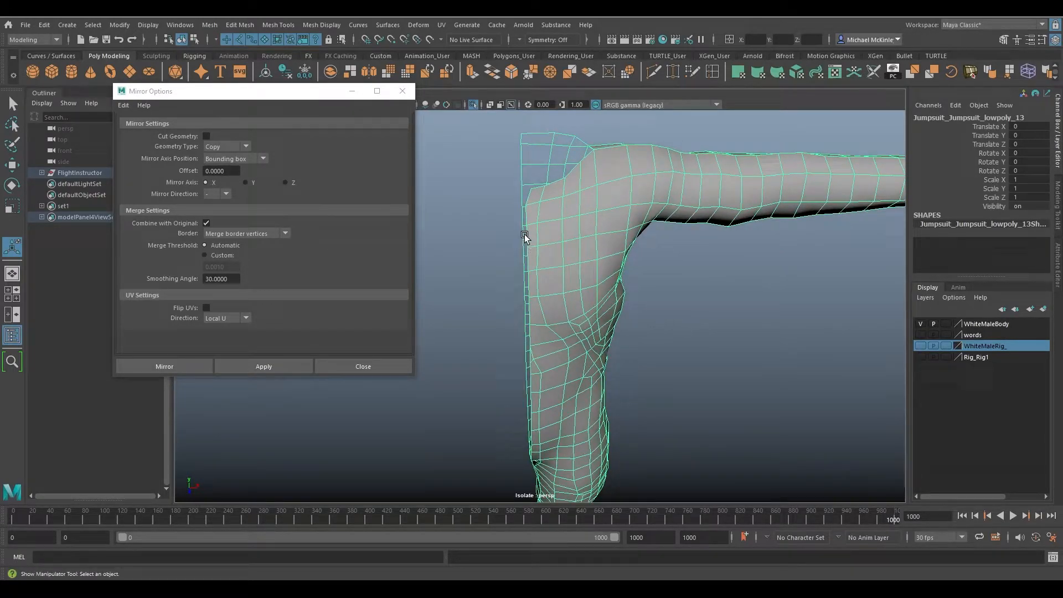
pyautogui.click(258, 366)
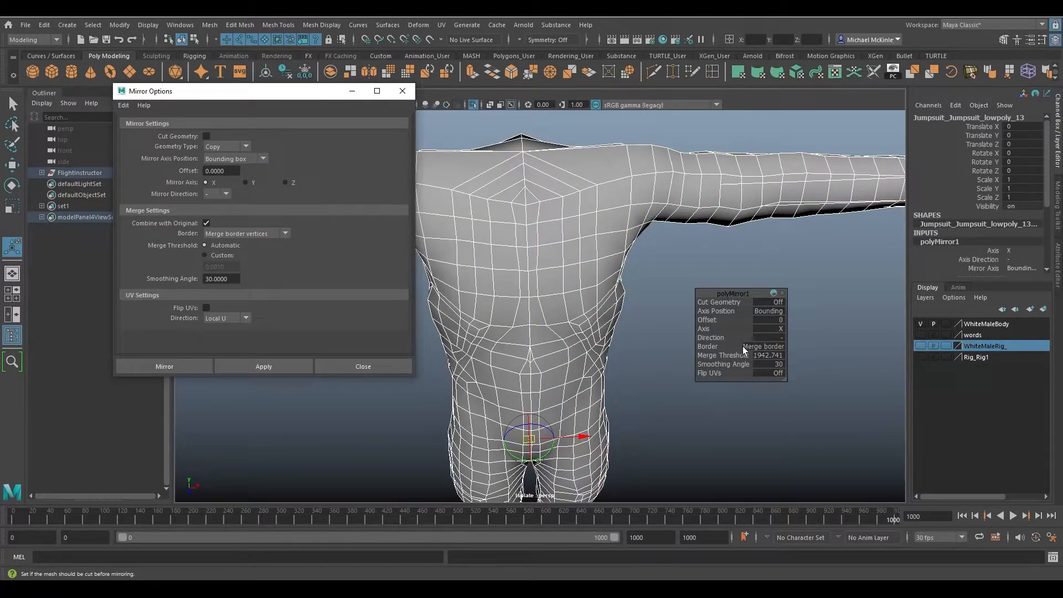
# - Set the polyMirror1 Offset to about -22.1 to widen the distance between the jumpsuit halves
pyautogui.click(778, 349)
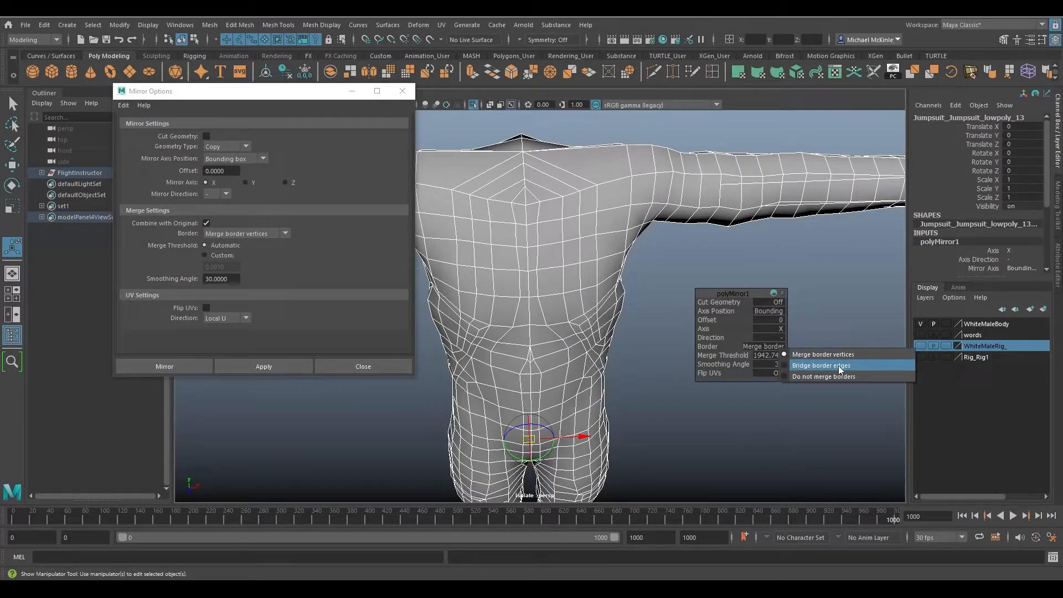
pyautogui.click(841, 367)
pyautogui.moveTo(723, 321); pyautogui.dragTo(596, 293)
pyautogui.keyDown('alt'); pyautogui.moveTo(595, 292); pyautogui.dragTo(636, 283, button='middle'); pyautogui.keyUp('alt')
pyautogui.keyDown('alt'); pyautogui.moveTo(636, 283); pyautogui.dragTo(607, 287, button='right'); pyautogui.keyUp('alt')
# - Try Bridge border edges as the polyMirror1 Border option
pyautogui.click(766, 344)
pyautogui.click(778, 350)
pyautogui.click(770, 348)
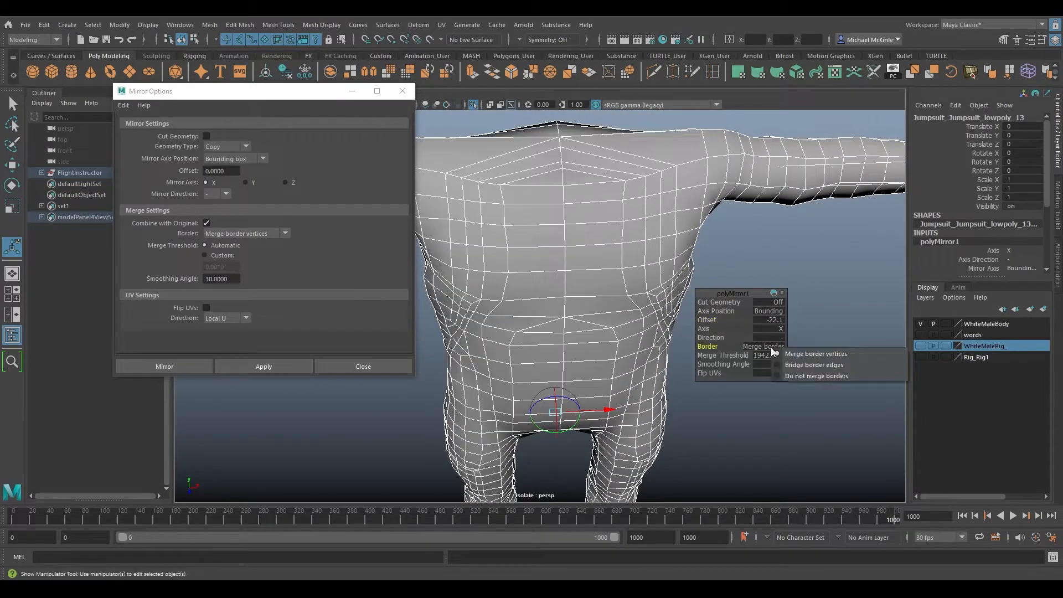
pyautogui.click(819, 355)
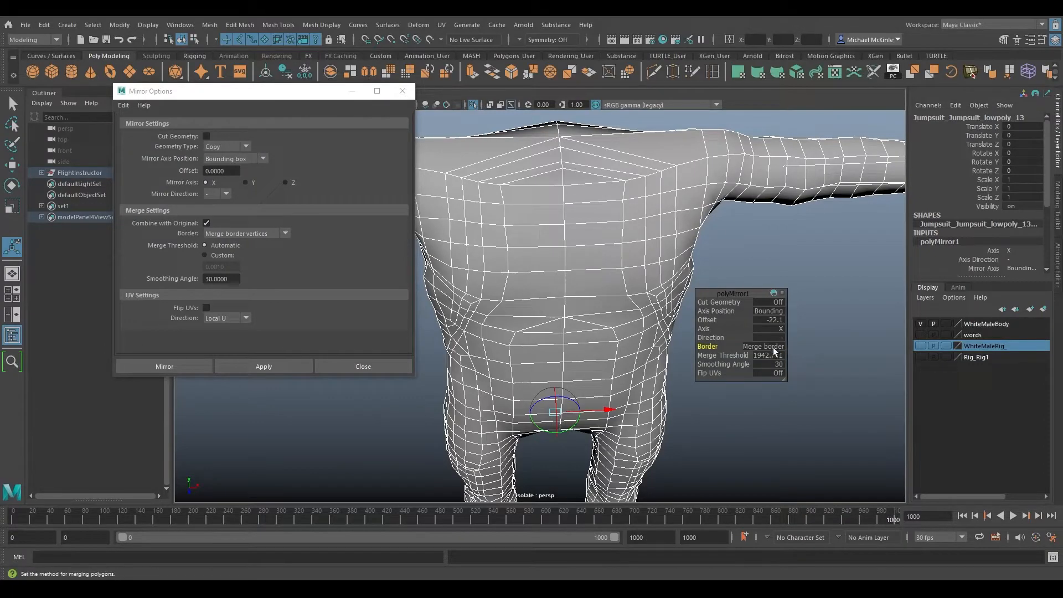
pyautogui.click(776, 345)
pyautogui.click(807, 360)
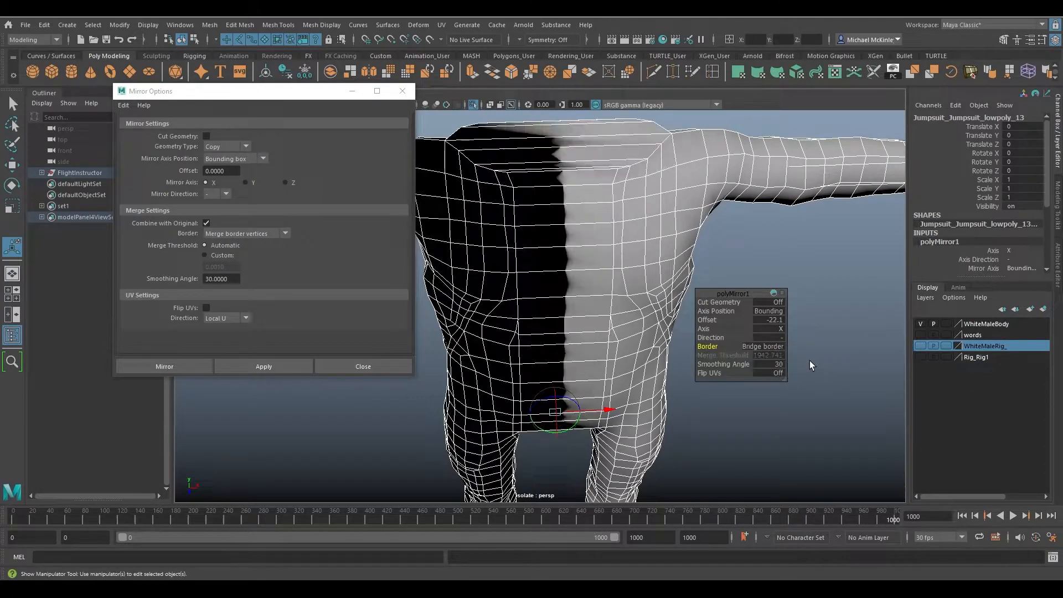
# - Set the polyMirror1 Border to Do not merge borders, and check the matching Border choices in the Mirror options
pyautogui.moveTo(671, 305)
pyautogui.keyDown('alt'); pyautogui.mouseDown()
pyautogui.moveTo(657, 317)
pyautogui.moveTo(657, 306)
pyautogui.mouseUp(); pyautogui.keyUp('alt')
pyautogui.click(767, 346)
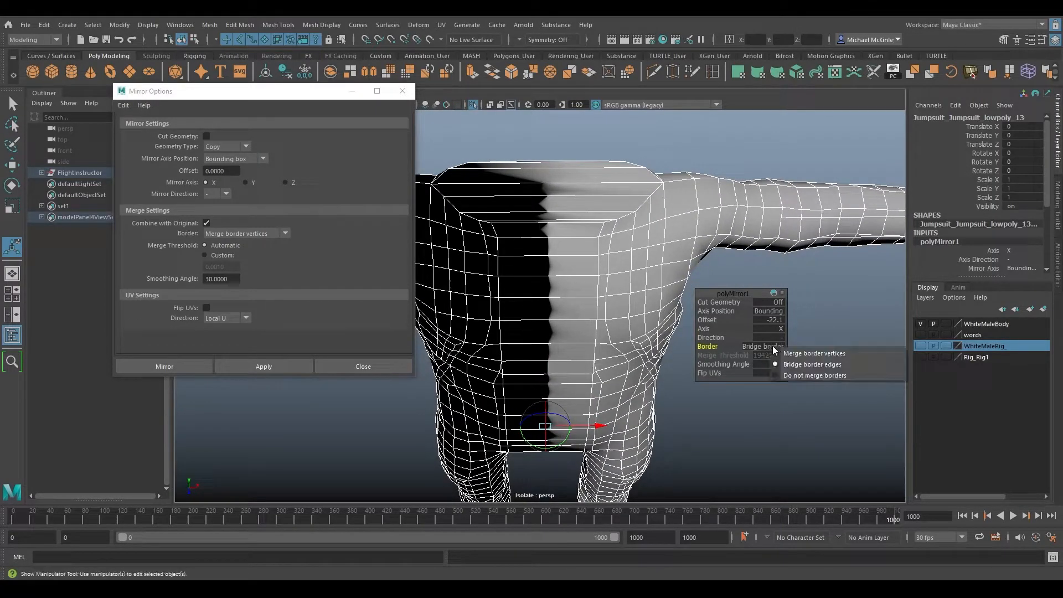
pyautogui.click(804, 374)
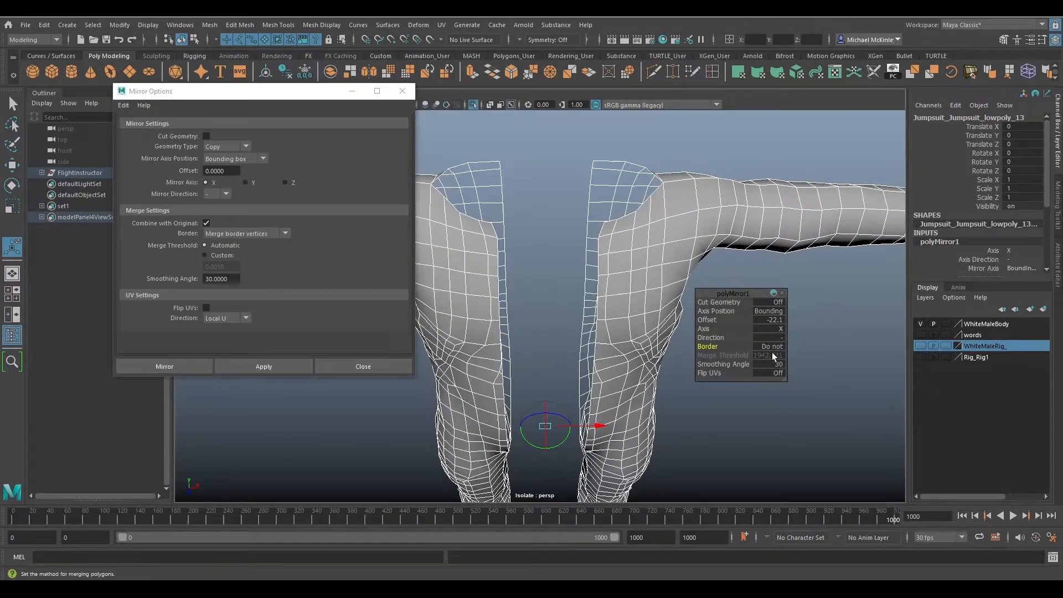
pyautogui.click(271, 233)
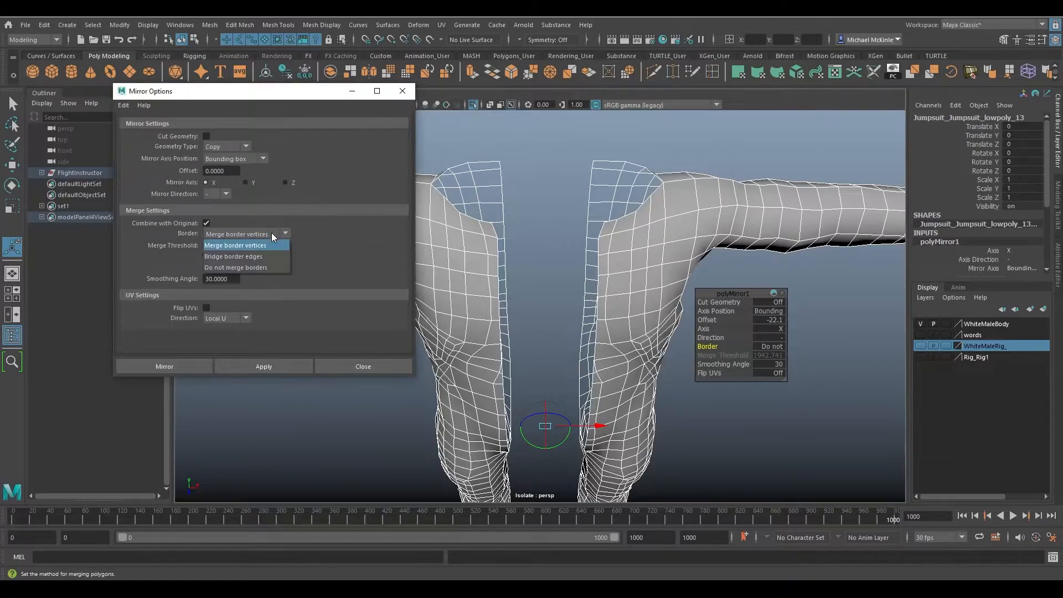
pyautogui.click(306, 249)
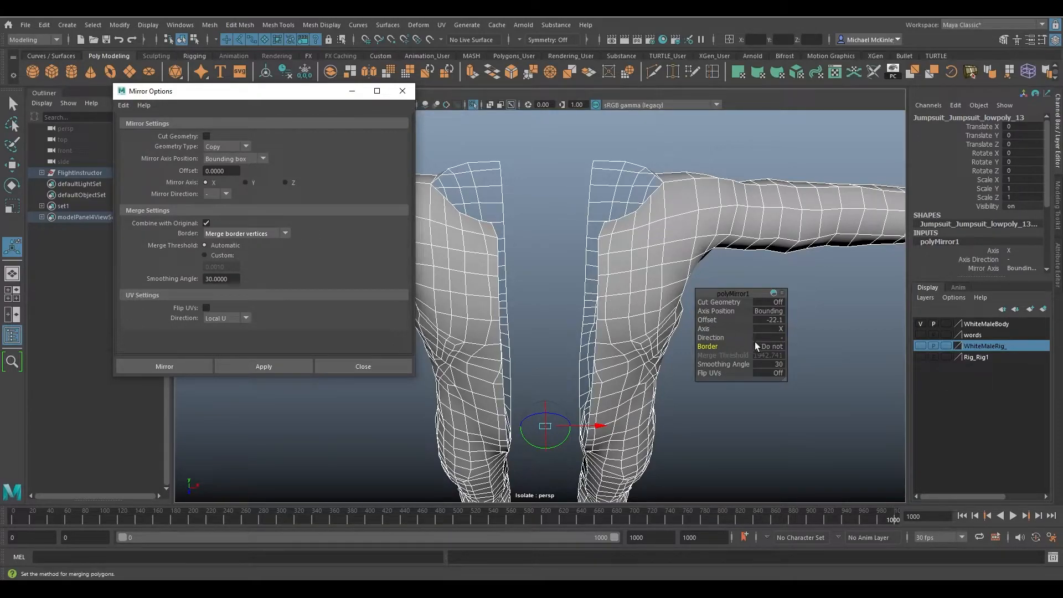
# - Switch the polyMirror1 Border to Merge border vertices and back to Do not merge borders, and inspect the open edges
pyautogui.click(769, 347)
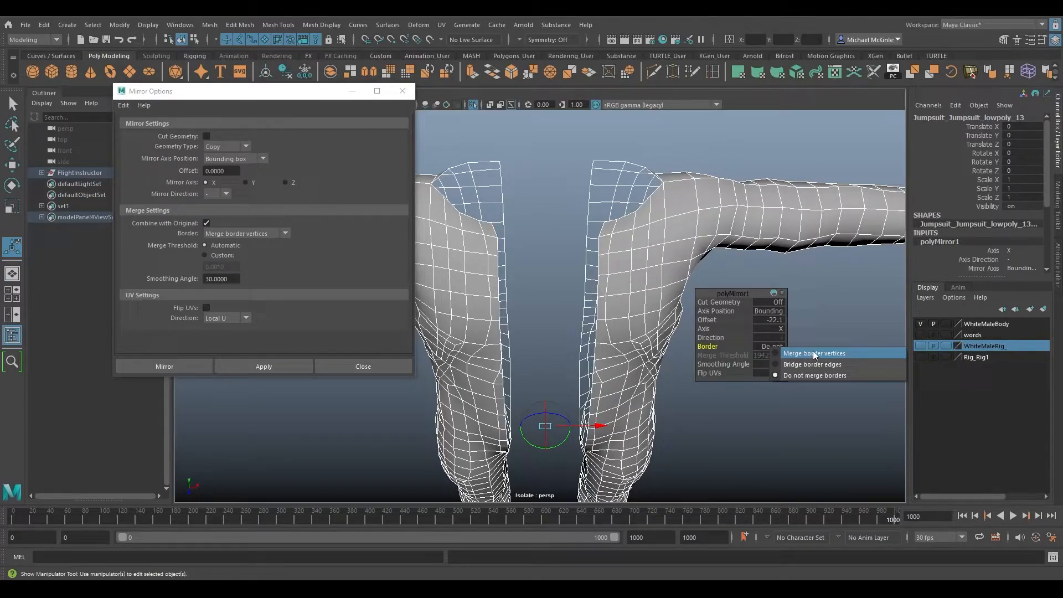
pyautogui.click(808, 354)
pyautogui.click(762, 346)
pyautogui.click(807, 371)
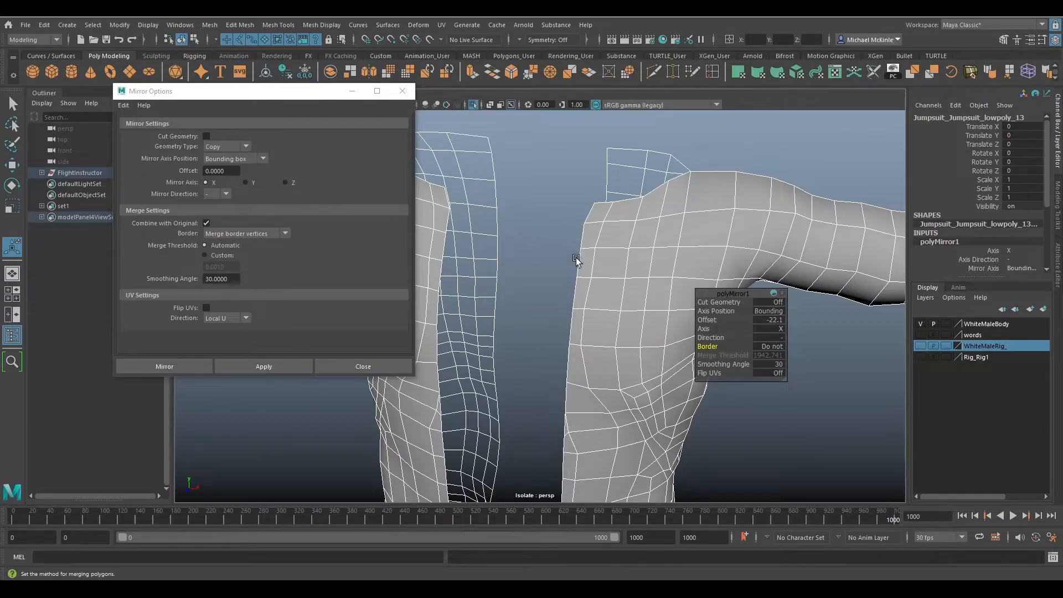
pyautogui.moveTo(582, 223)
pyautogui.keyDown('alt'); pyautogui.mouseDown()
pyautogui.moveTo(567, 245)
pyautogui.moveTo(581, 242)
pyautogui.mouseUp(); pyautogui.keyUp('alt')
pyautogui.keyDown('alt'); pyautogui.moveTo(539, 300); pyautogui.dragTo(529, 294); pyautogui.keyUp('alt')
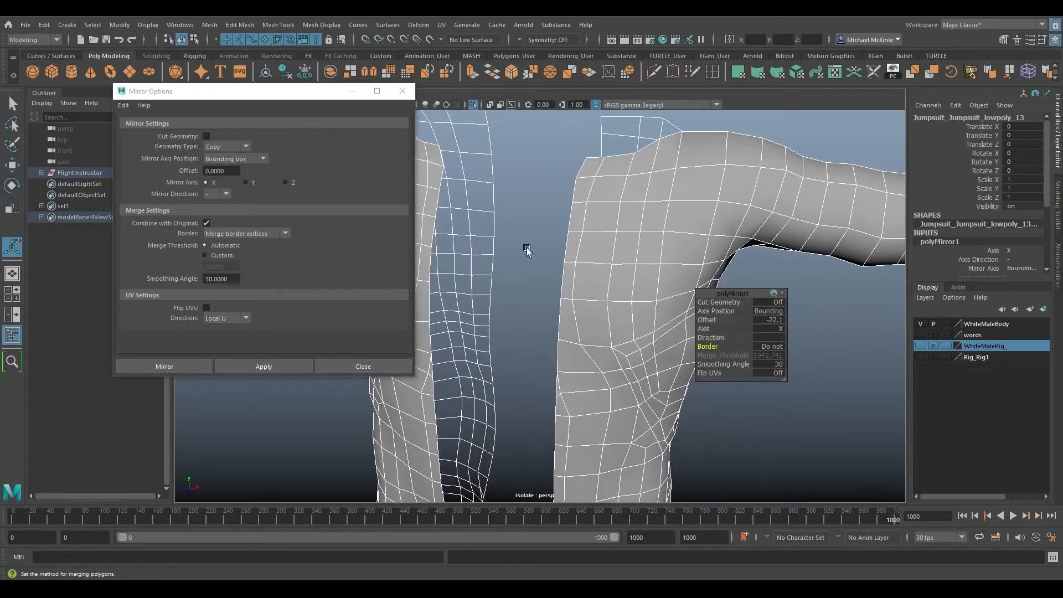
pyautogui.keyDown('alt'); pyautogui.moveTo(581, 237); pyautogui.dragTo(621, 244); pyautogui.keyUp('alt')
# - Try Merge border vertices again on the offset mirror, and return the Border to Do not merge borders
pyautogui.click(773, 347)
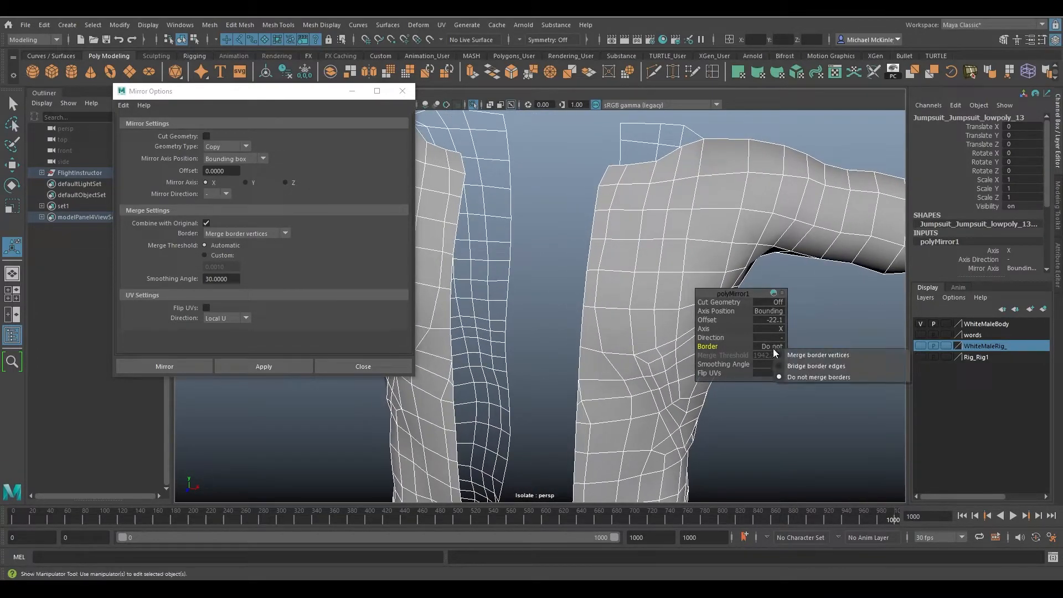
pyautogui.click(811, 355)
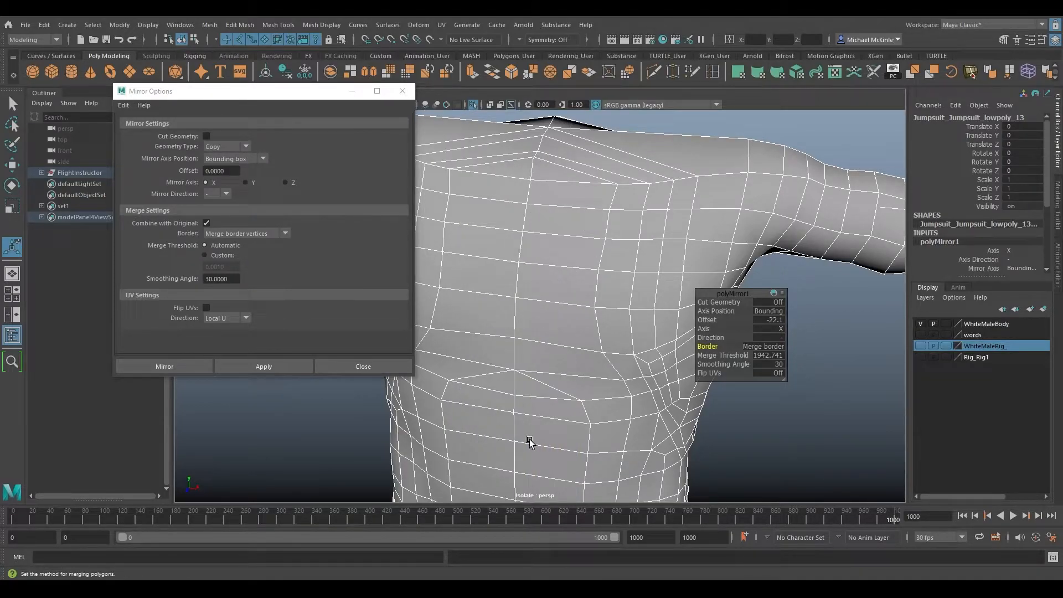
pyautogui.click(769, 350)
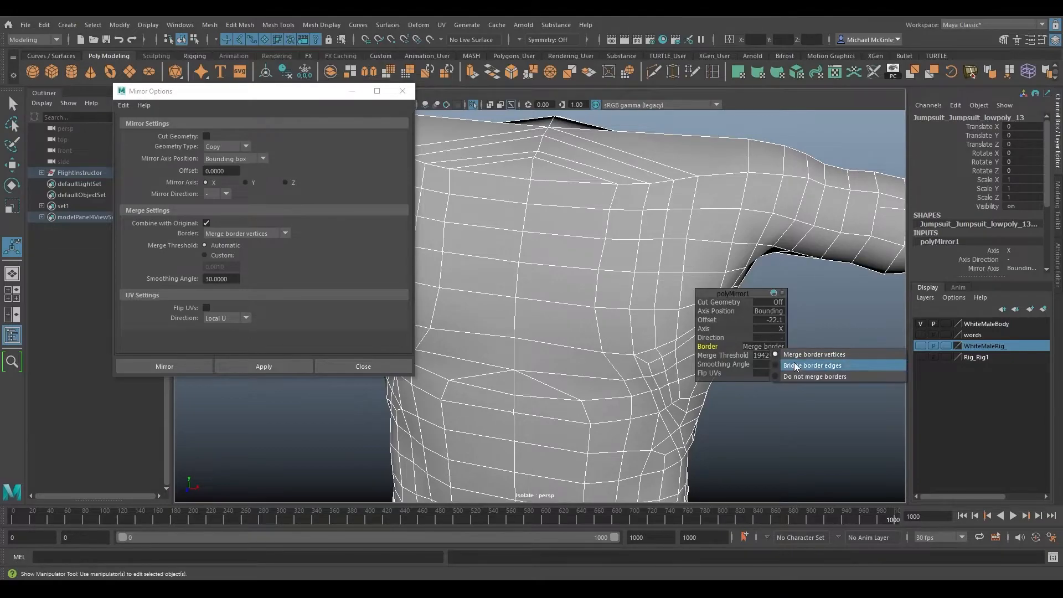
pyautogui.click(797, 367)
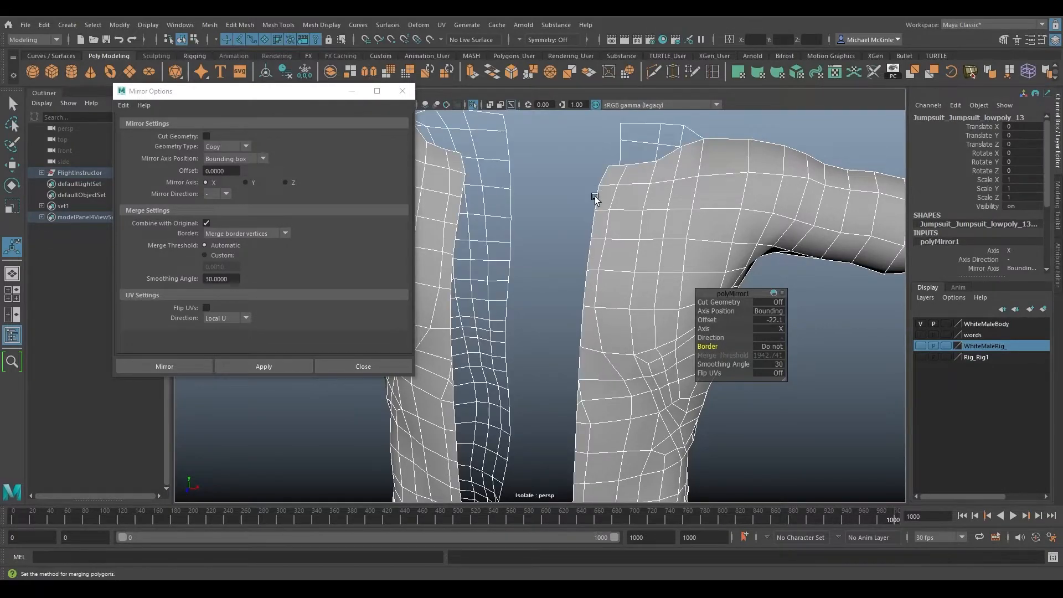
# - Set the polyMirror1 Border to Bridge border edges, and inspect the bridging faces between the halves with a temporary face selection
pyautogui.click(784, 348)
pyautogui.click(806, 368)
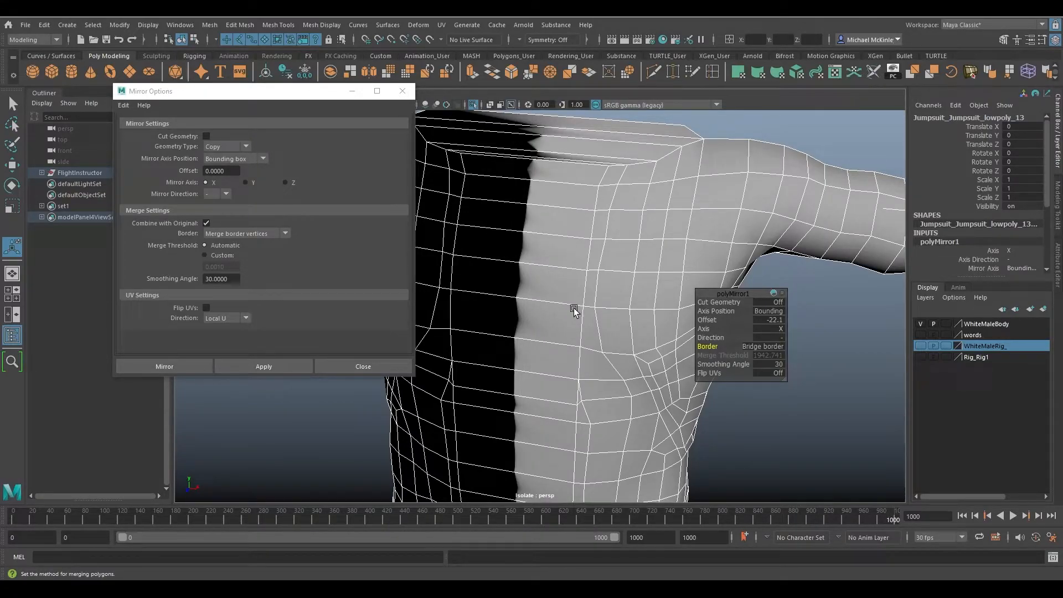
pyautogui.moveTo(552, 210); pyautogui.dragTo(550, 240, button='right')
pyautogui.keyDown('alt'); pyautogui.moveTo(550, 266); pyautogui.dragTo(615, 231, button='middle'); pyautogui.keyUp('alt')
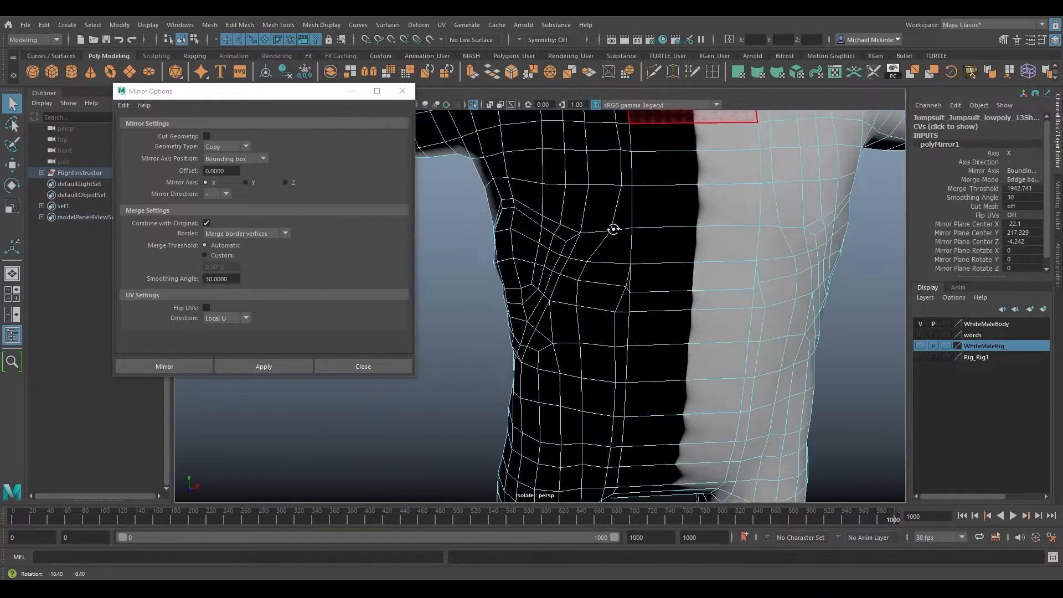
pyautogui.keyDown('alt'); pyautogui.moveTo(615, 231); pyautogui.dragTo(596, 216, button='right'); pyautogui.keyUp('alt')
pyautogui.keyDown('alt'); pyautogui.moveTo(596, 216); pyautogui.dragTo(609, 210); pyautogui.keyUp('alt')
pyautogui.moveTo(607, 135); pyautogui.dragTo(653, 377)
pyautogui.keyDown('alt'); pyautogui.moveTo(615, 324); pyautogui.dragTo(583, 303); pyautogui.keyUp('alt')
pyautogui.hotkey('ctrl', 'z')
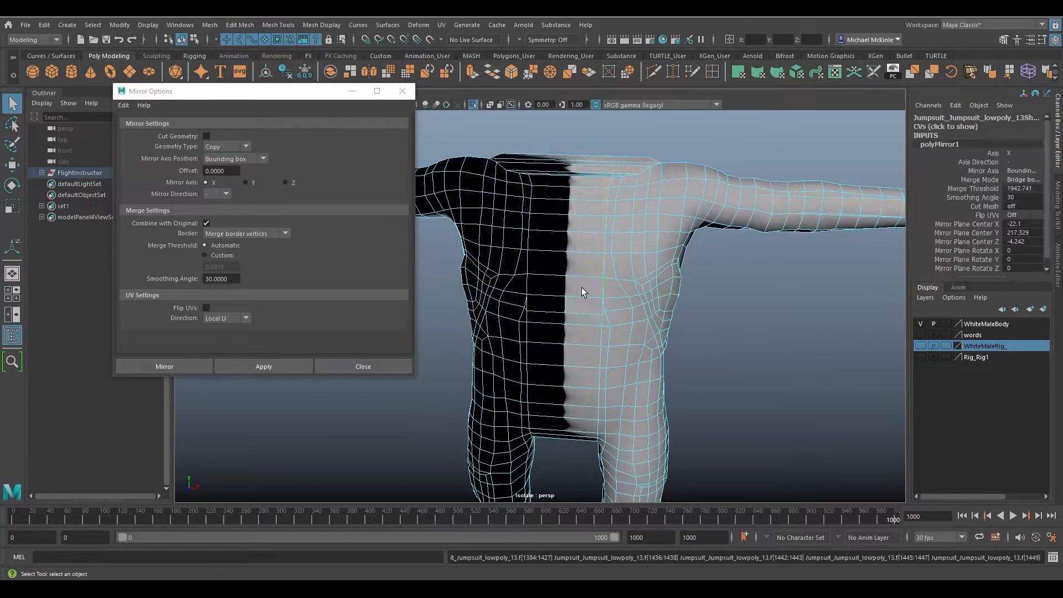
pyautogui.hotkey('ctrl', 'z')
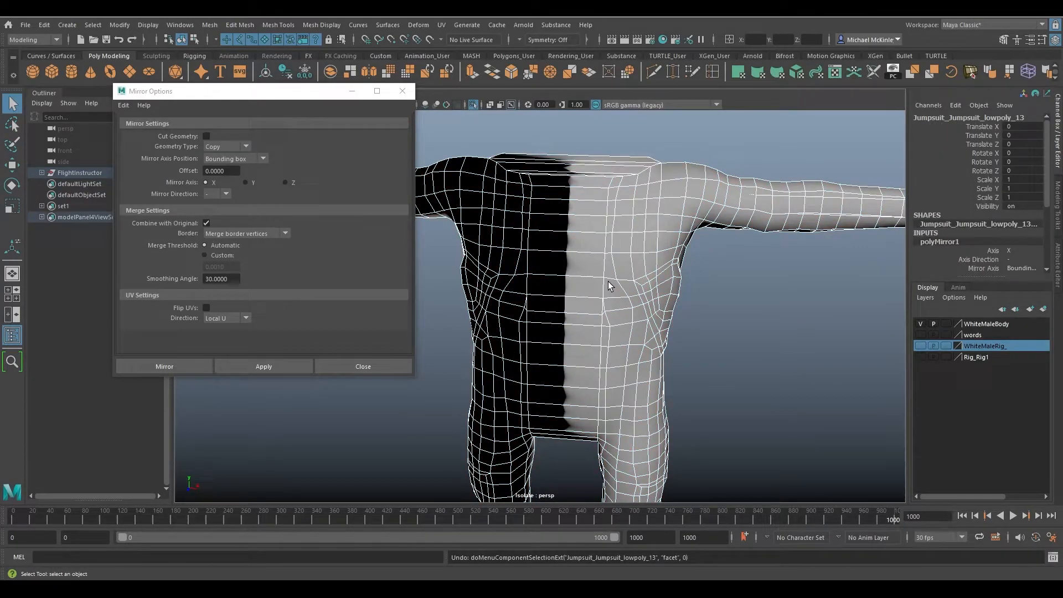
# - Compare the Mirror Border choices with the Bridge and Merge mesh editing commands
pyautogui.click(236, 24)
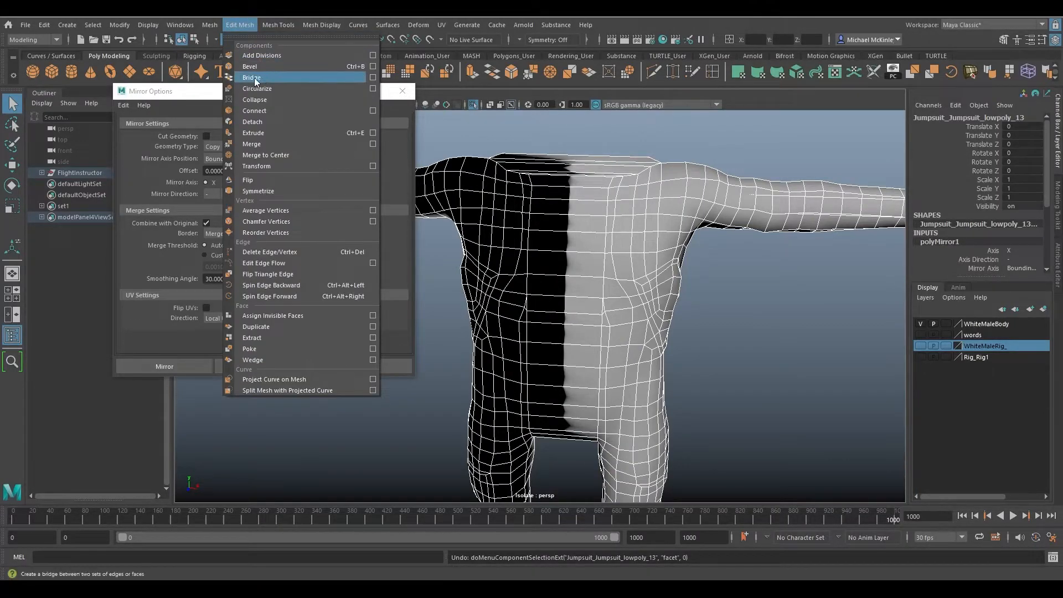
pyautogui.click(190, 96)
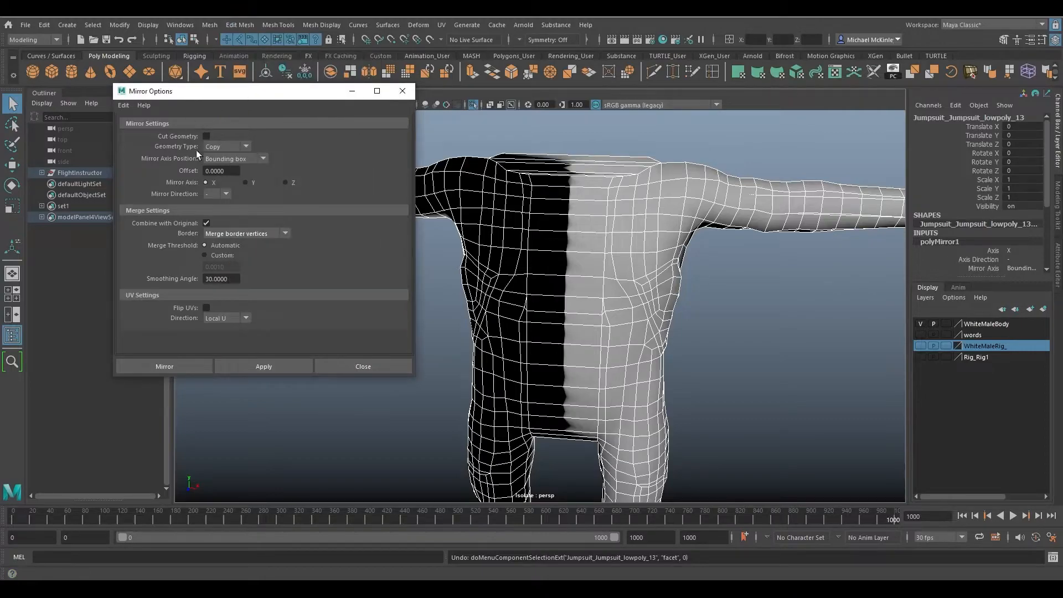
pyautogui.click(247, 234)
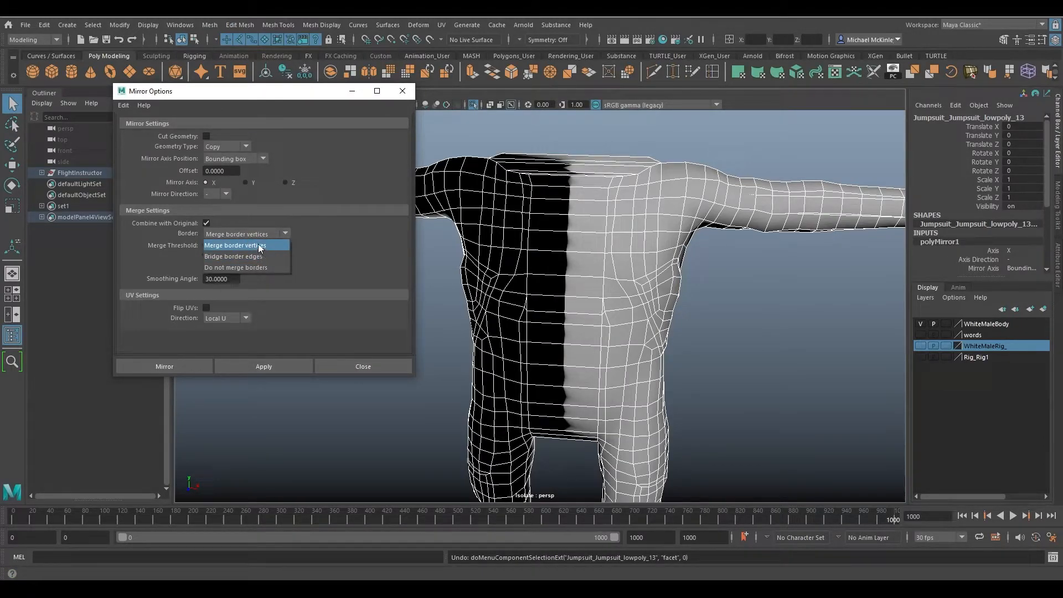
pyautogui.click(264, 244)
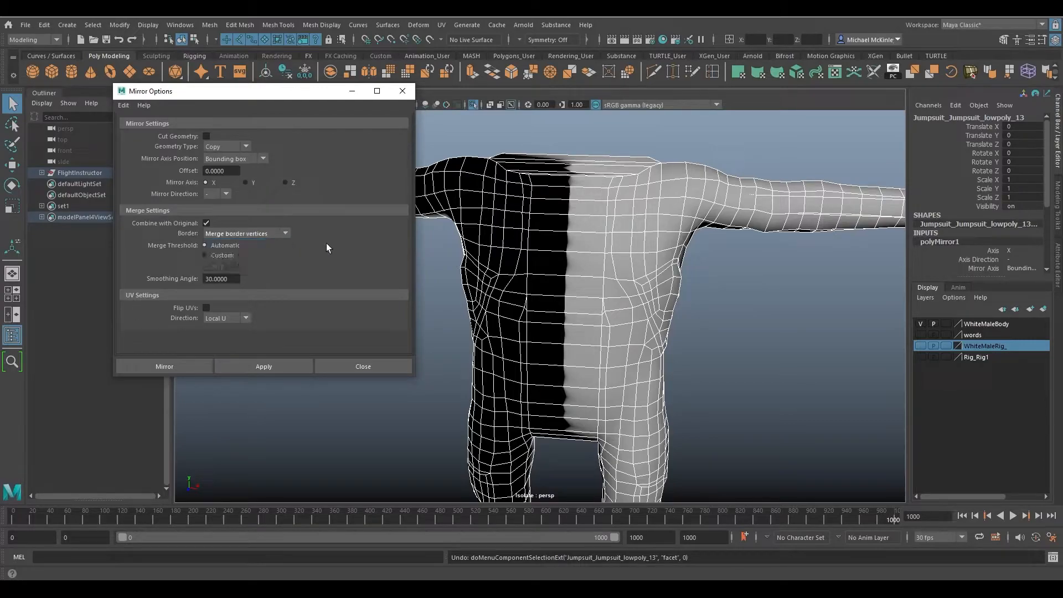
pyautogui.click(233, 25)
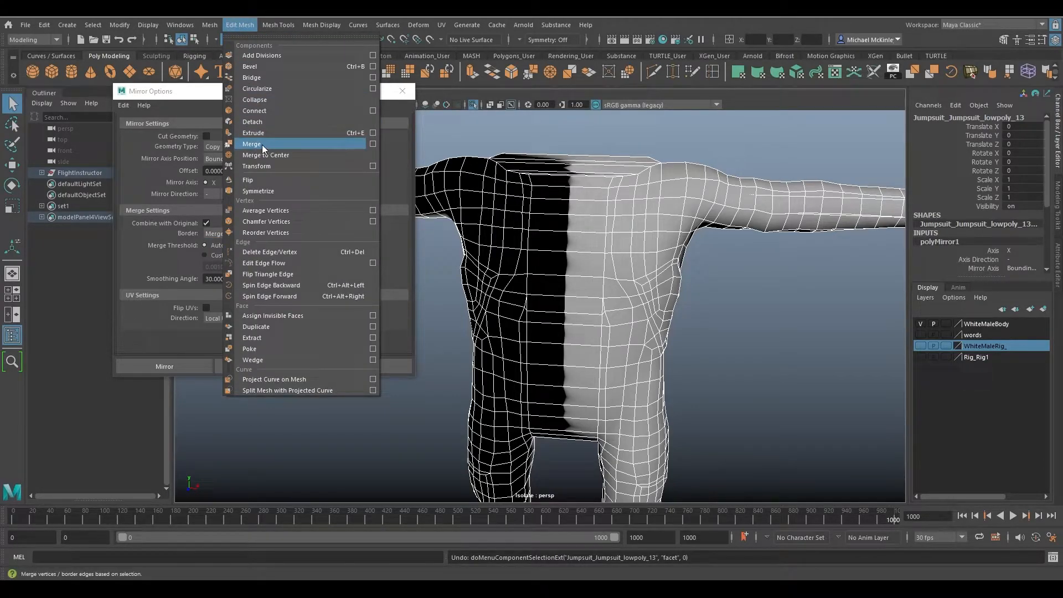
pyautogui.click(196, 96)
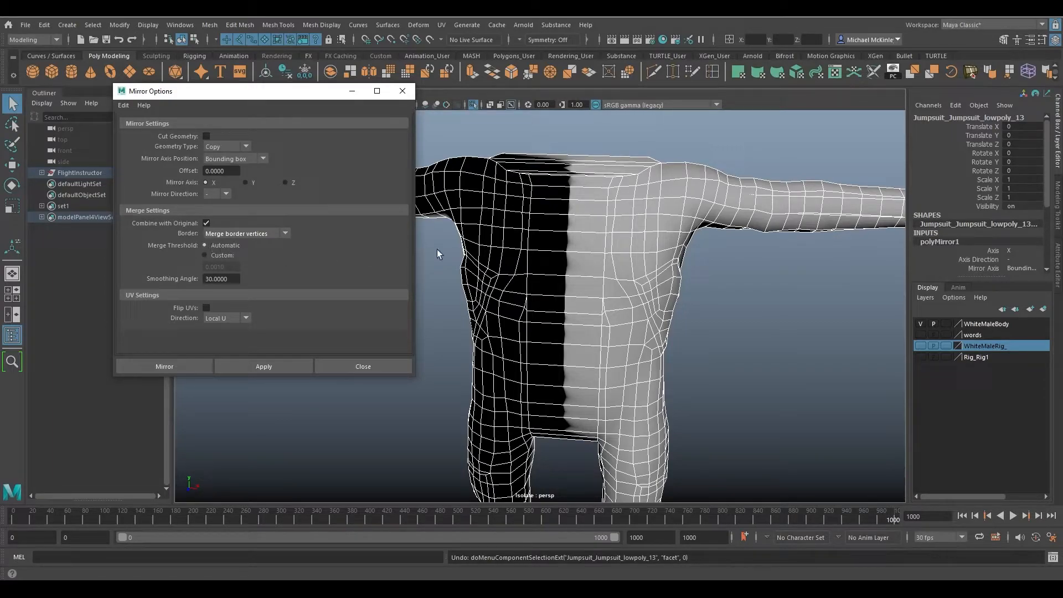
# - Undo the border changes, the offsets and the mirror itself until only the original half jumpsuit remains
pyautogui.click(653, 281)
pyautogui.hotkey('ctrl', 'z')
pyautogui.hotkey('ctrl', 'z')
pyautogui.hotkey('ctrl', 'z')
pyautogui.hotkey('ctrl', 'z')
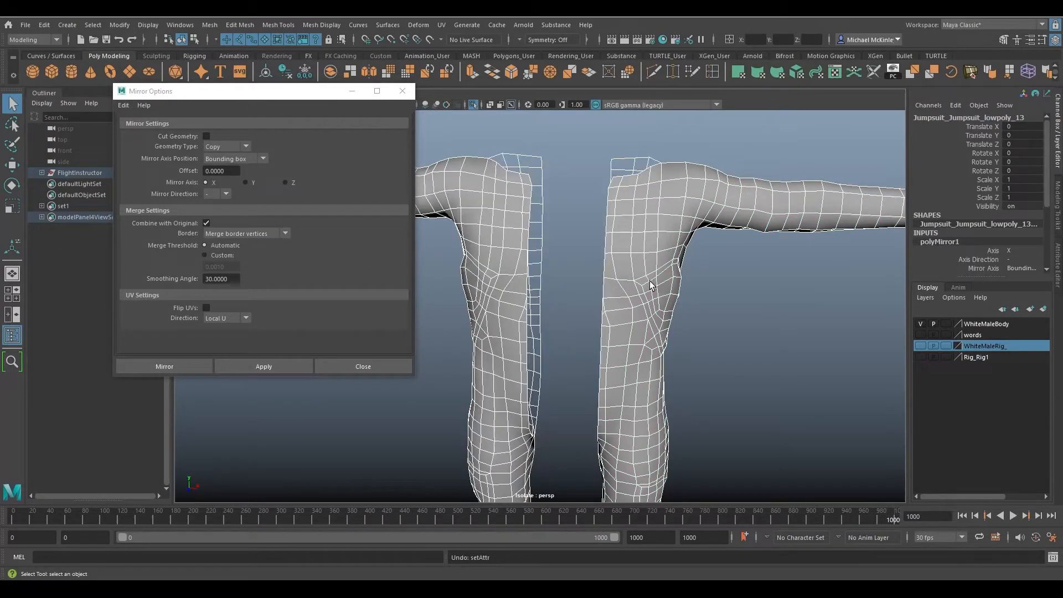
pyautogui.hotkey('ctrl', 'z')
pyautogui.hotkey('ctrl', 'z')
pyautogui.hotkey('ctrl', 'z')
pyautogui.hotkey('ctrl', 'z')
pyautogui.hotkey('ctrl', 'z')
pyautogui.hotkey('ctrl', 'z')
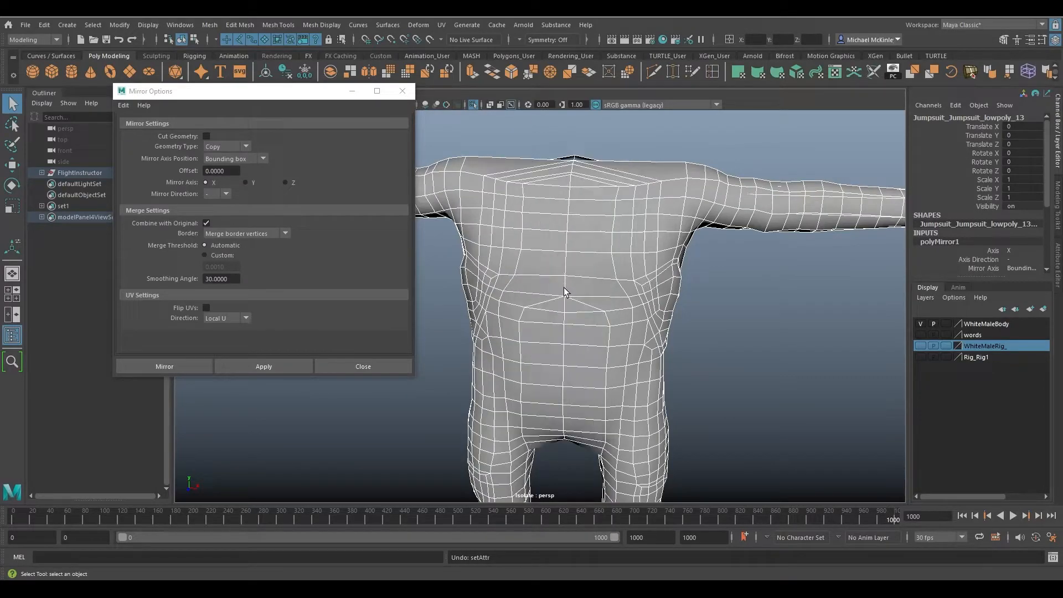
pyautogui.hotkey('ctrl', 'z')
pyautogui.hotkey('ctrl', 'z')
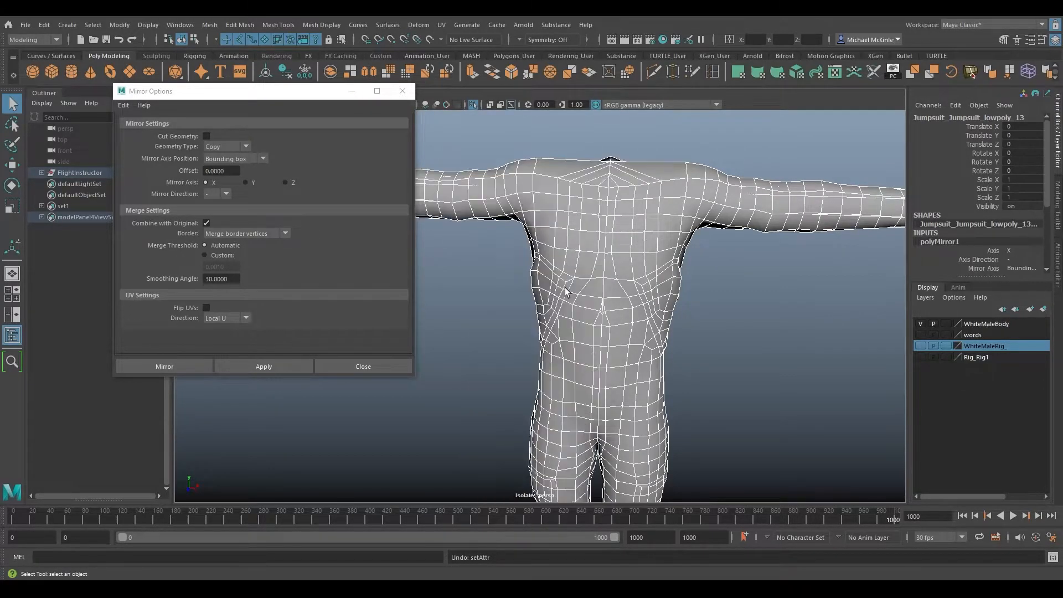
pyautogui.keyDown('alt'); pyautogui.moveTo(710, 296); pyautogui.dragTo(663, 272, button='middle'); pyautogui.keyUp('alt')
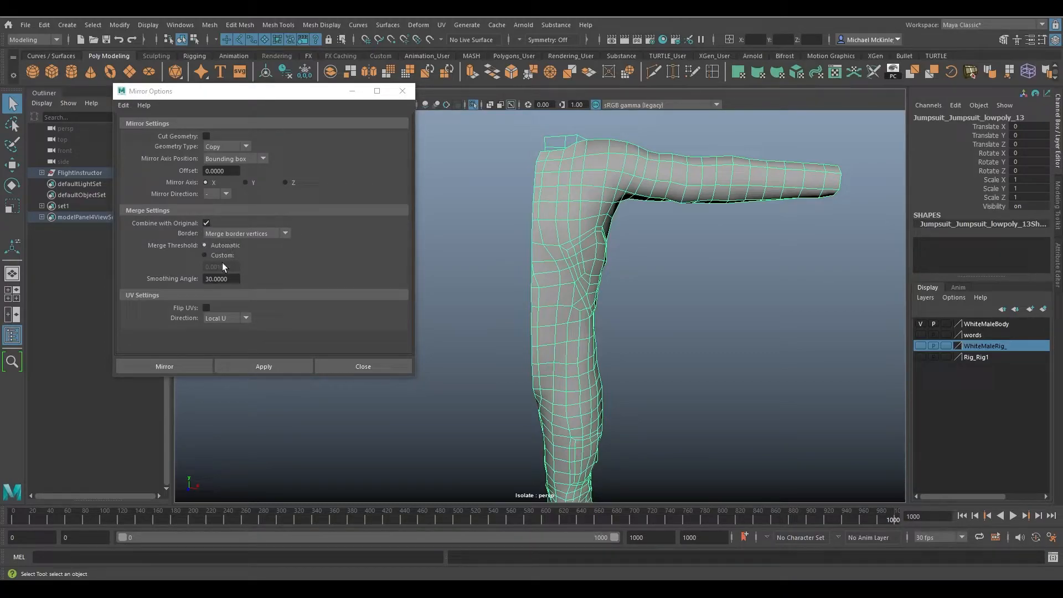
# - Mirror the half jumpsuit with the Automatic merge threshold, and undo the mirror
pyautogui.click(263, 366)
pyautogui.scroll(6, 636, 256)
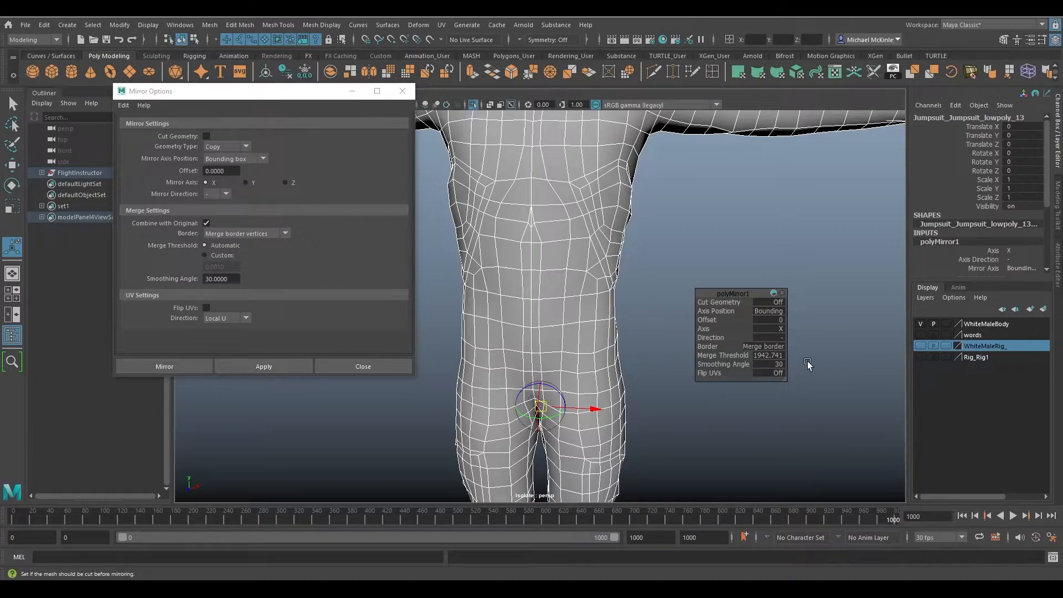
pyautogui.hotkey('ctrl', 'z')
# - Change the Merge Threshold to Custom at 0.001, mirror the half jumpsuit with it, and inspect the center seam
pyautogui.click(226, 255)
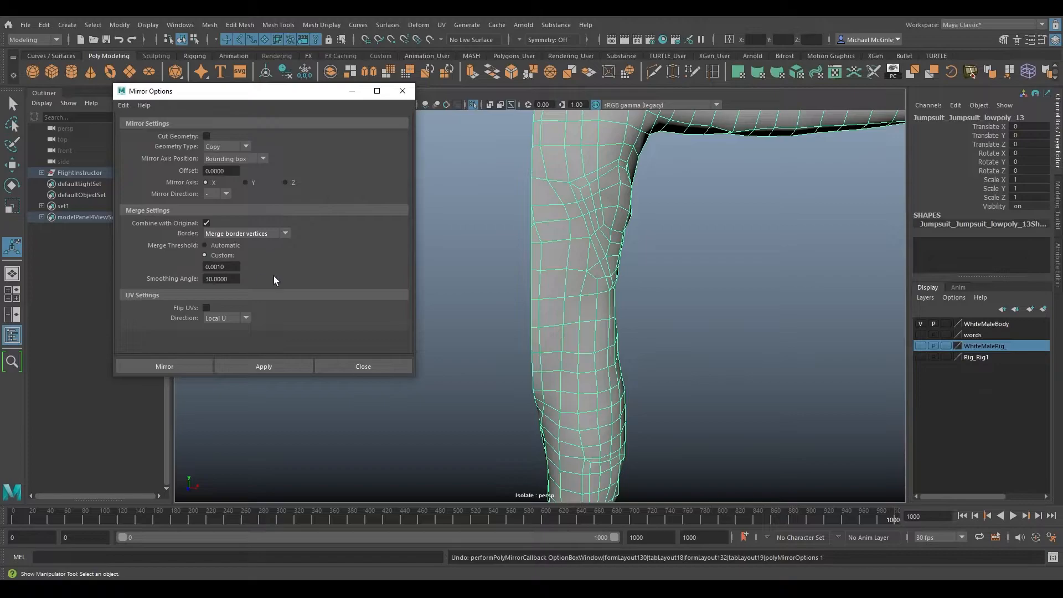
pyautogui.click(234, 267)
pyautogui.moveTo(240, 268); pyautogui.dragTo(202, 262)
pyautogui.click(280, 364)
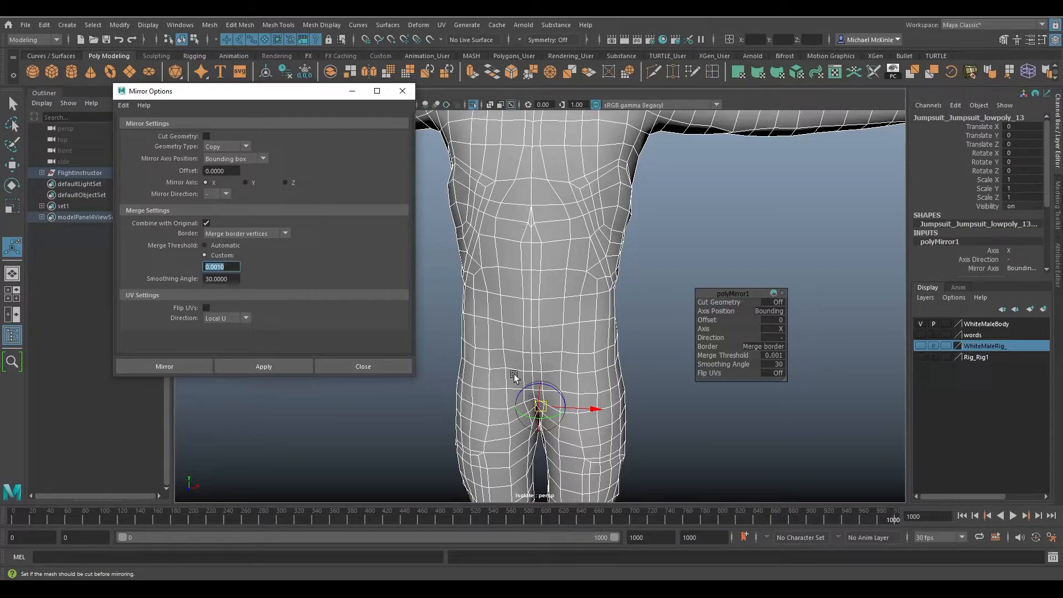
pyautogui.keyDown('alt'); pyautogui.moveTo(584, 477); pyautogui.dragTo(575, 447, button='middle'); pyautogui.keyUp('alt')
pyautogui.keyDown('alt'); pyautogui.moveTo(606, 275); pyautogui.dragTo(633, 350, button='middle'); pyautogui.keyUp('alt')
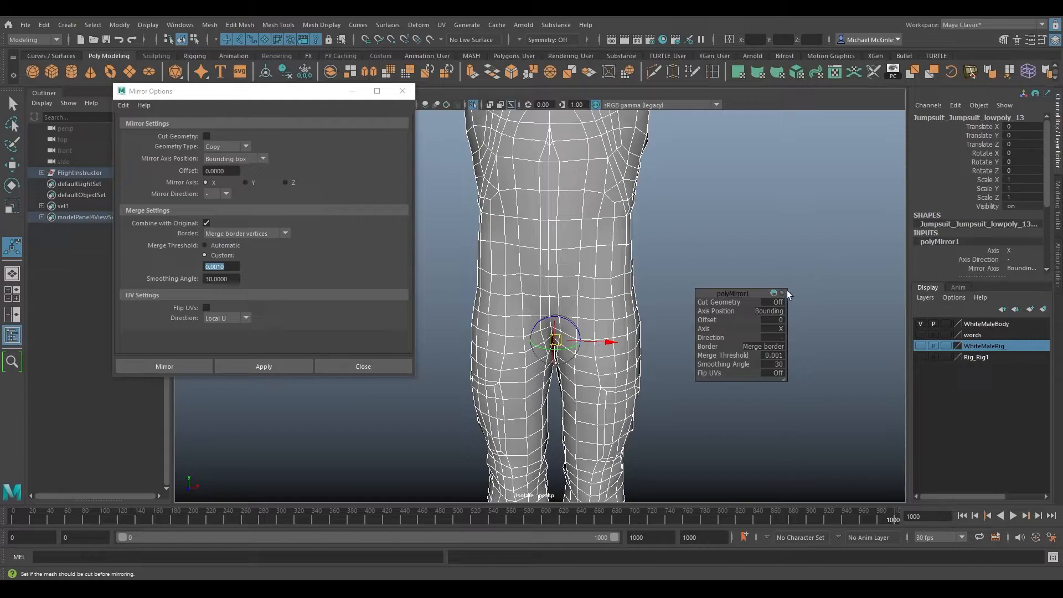
# - Undo the mirror, frame the half jumpsuit, and move the Mirror options clear of the viewport controls
pyautogui.moveTo(281, 93); pyautogui.dragTo(206, 78)
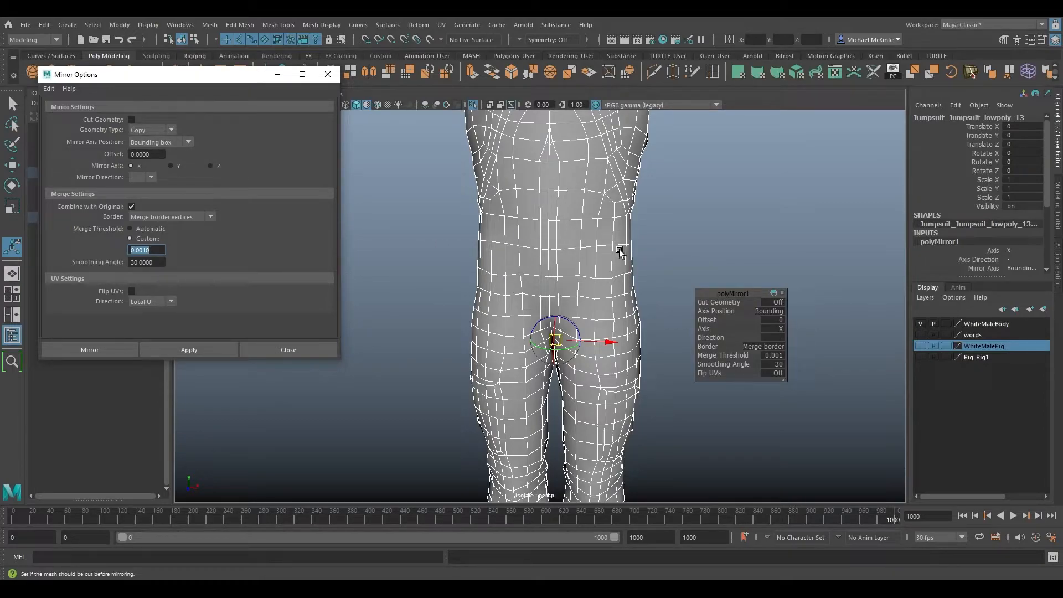
pyautogui.hotkey('ctrl', 'z')
pyautogui.press('f')
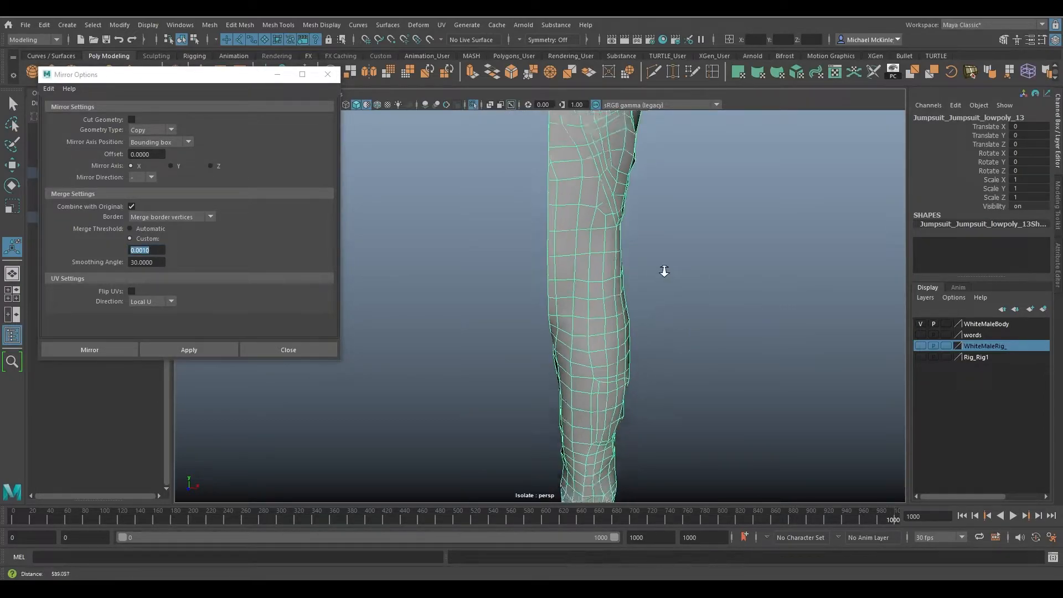
pyautogui.moveTo(228, 74); pyautogui.dragTo(147, 169)
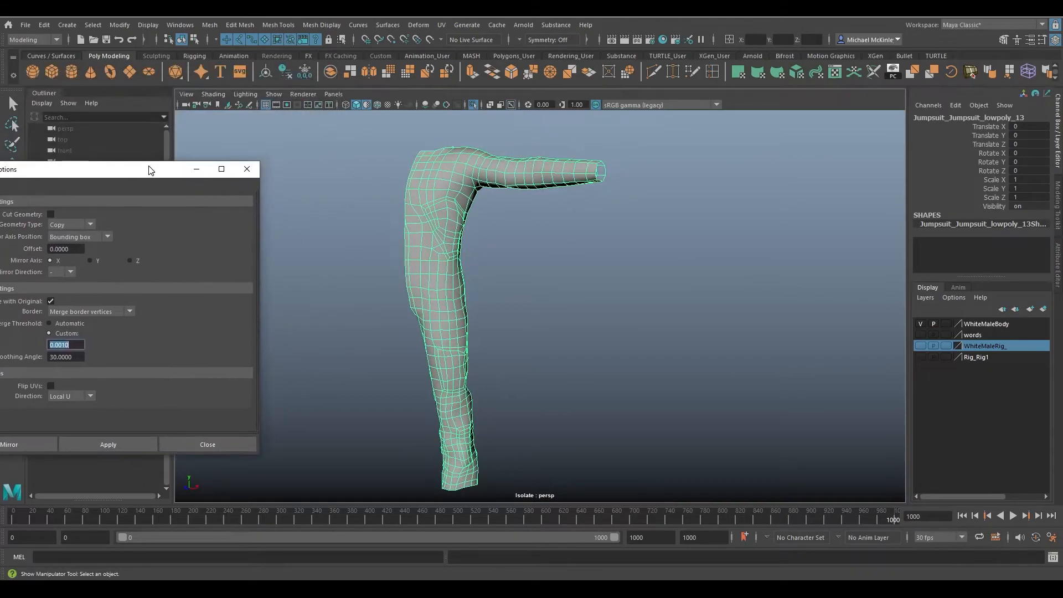
# - Switch to the Persp/UV Editor layout and turn off the checker pattern behind the jumpsuit's UV shells
pyautogui.click(331, 94)
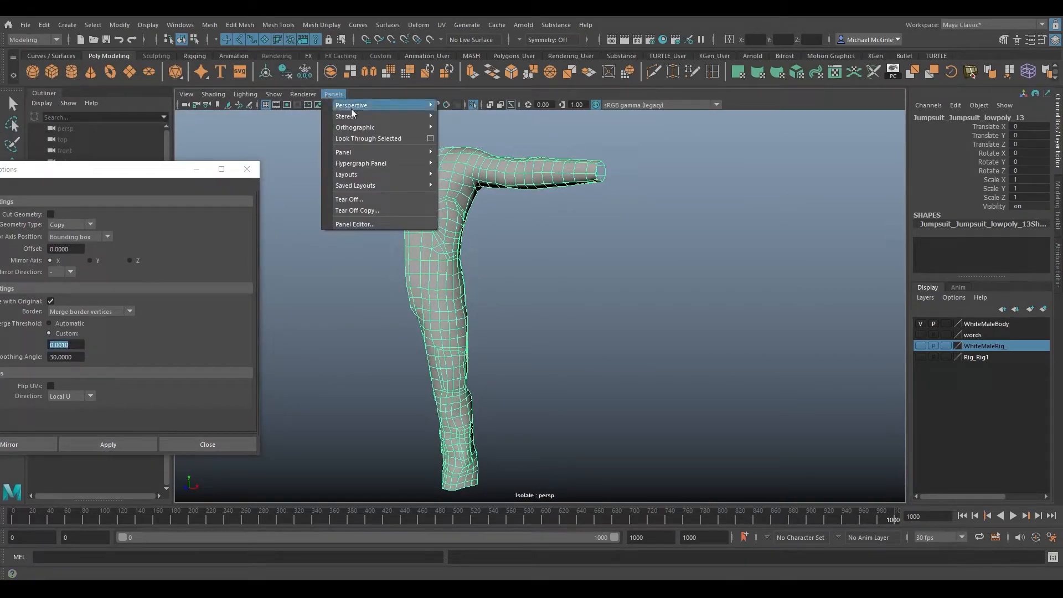
pyautogui.moveTo(411, 185)
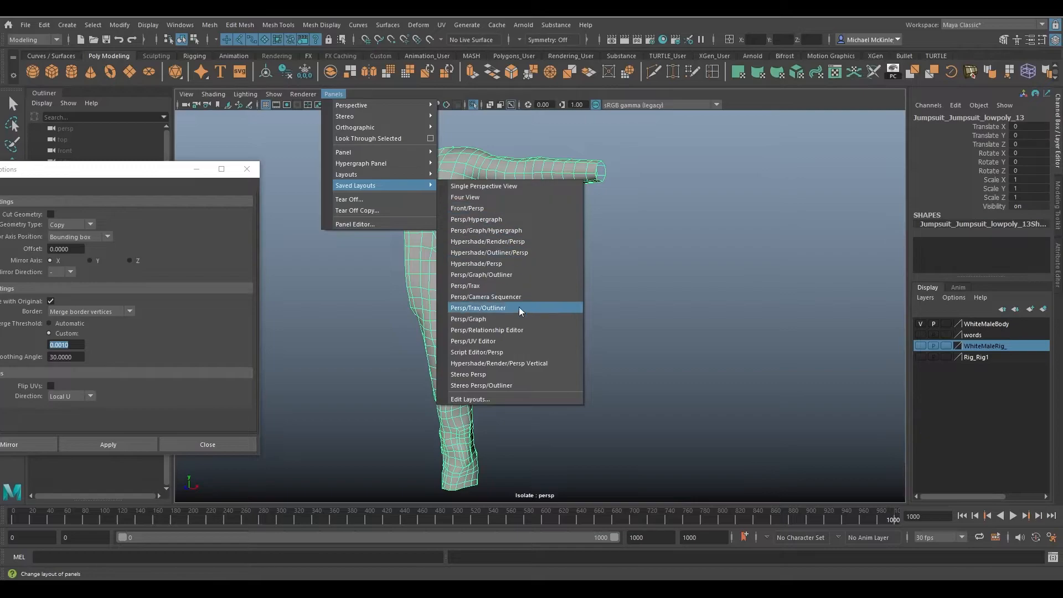
pyautogui.click(500, 342)
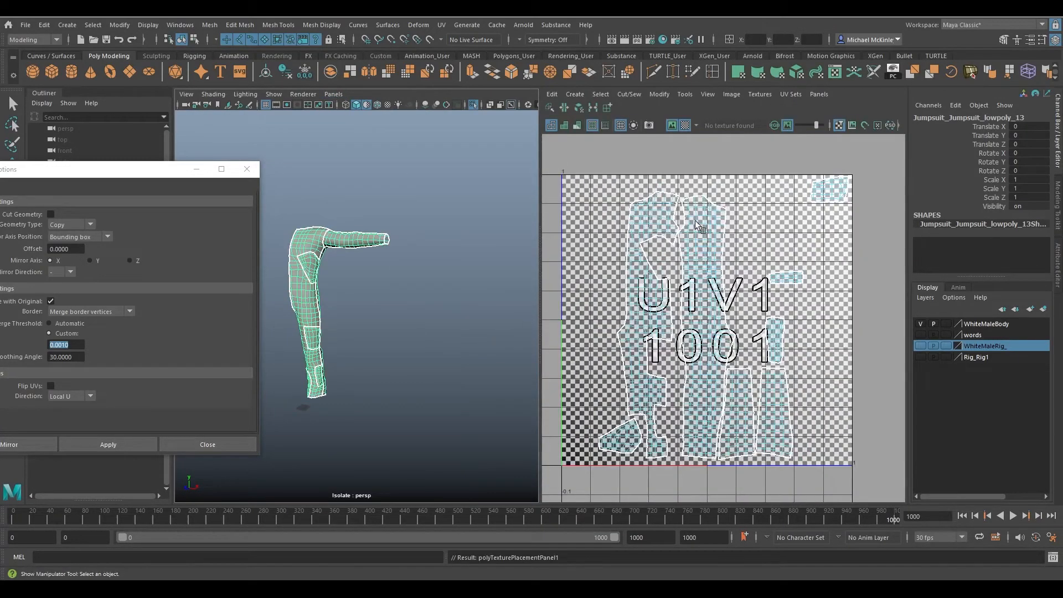
pyautogui.click(685, 125)
pyautogui.moveTo(370, 242)
pyautogui.keyDown('alt'); pyautogui.mouseDown(button='middle')
pyautogui.moveTo(422, 240)
pyautogui.moveTo(385, 245)
pyautogui.moveTo(361, 230)
pyautogui.mouseUp(button='middle'); pyautogui.keyUp('alt')
pyautogui.scroll(5, 399, 240)
pyautogui.scroll(-3, 385, 245)
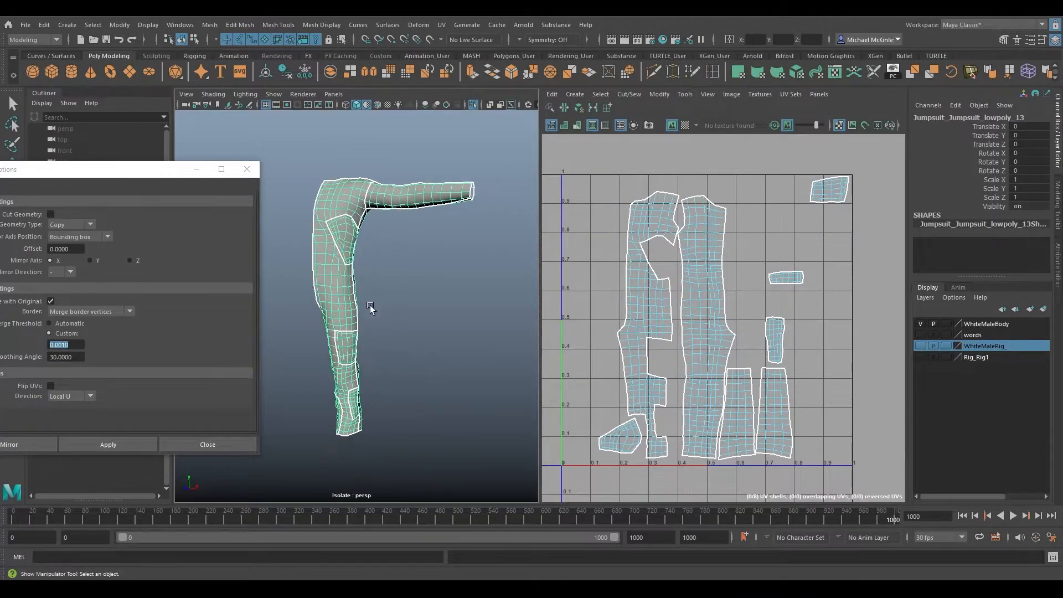
pyautogui.keyDown('alt'); pyautogui.moveTo(790, 277); pyautogui.dragTo(786, 266, button='middle'); pyautogui.keyUp('alt')
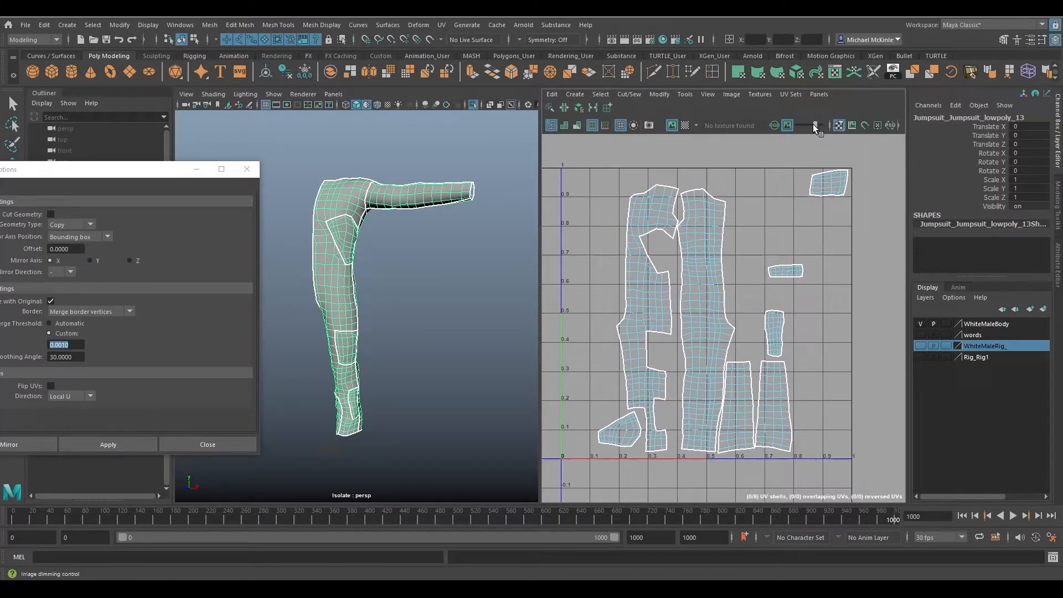
pyautogui.keyDown('alt'); pyautogui.moveTo(699, 268); pyautogui.dragTo(708, 269, button='middle'); pyautogui.keyUp('alt')
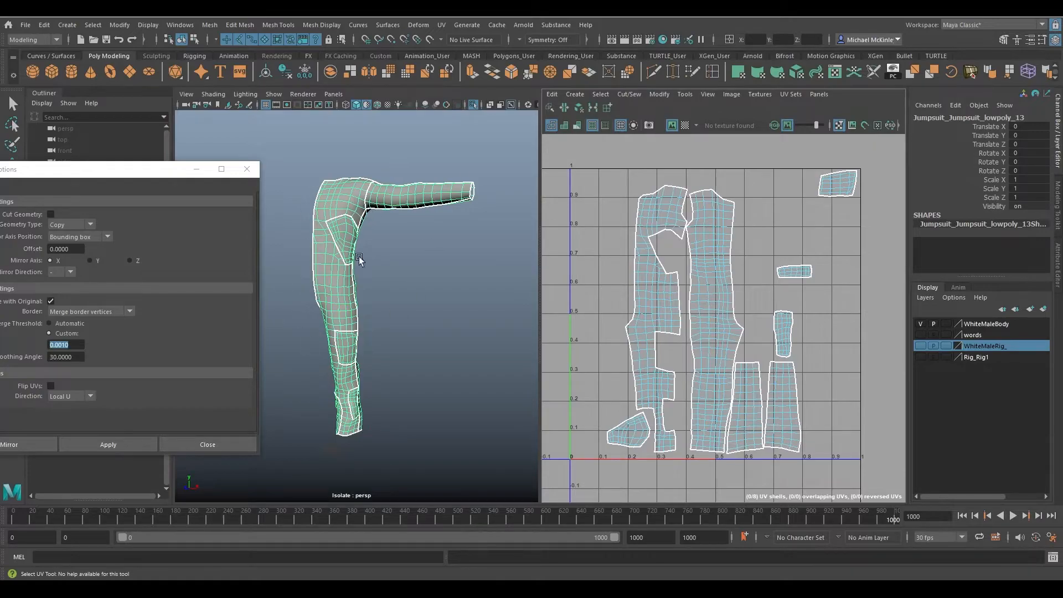
# - Bring the Mirror options fully into view and review the Direction choices under UV Settings
pyautogui.moveTo(166, 169); pyautogui.dragTo(223, 53)
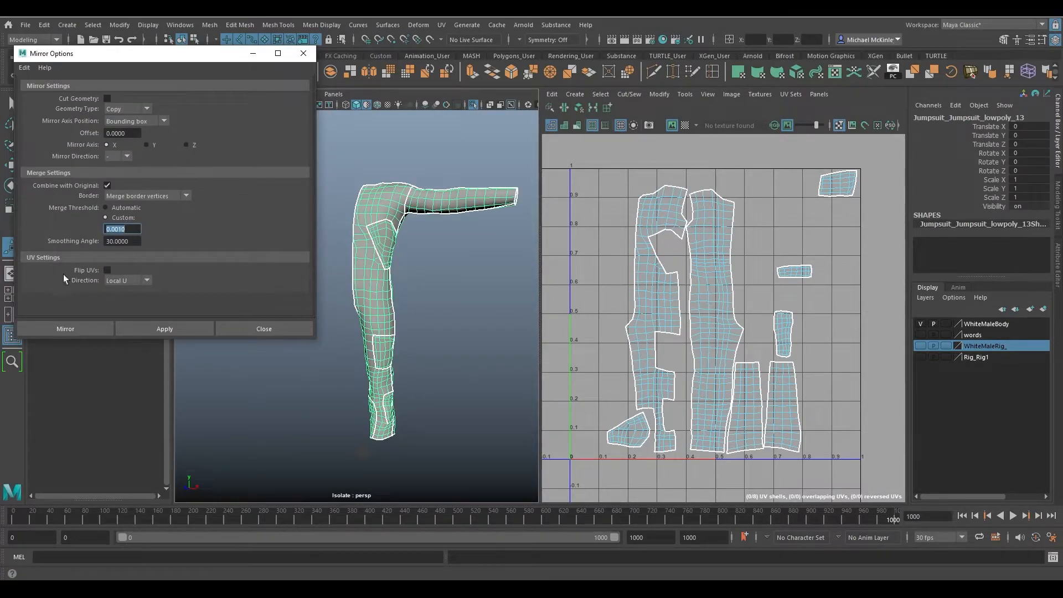
pyautogui.click(146, 280)
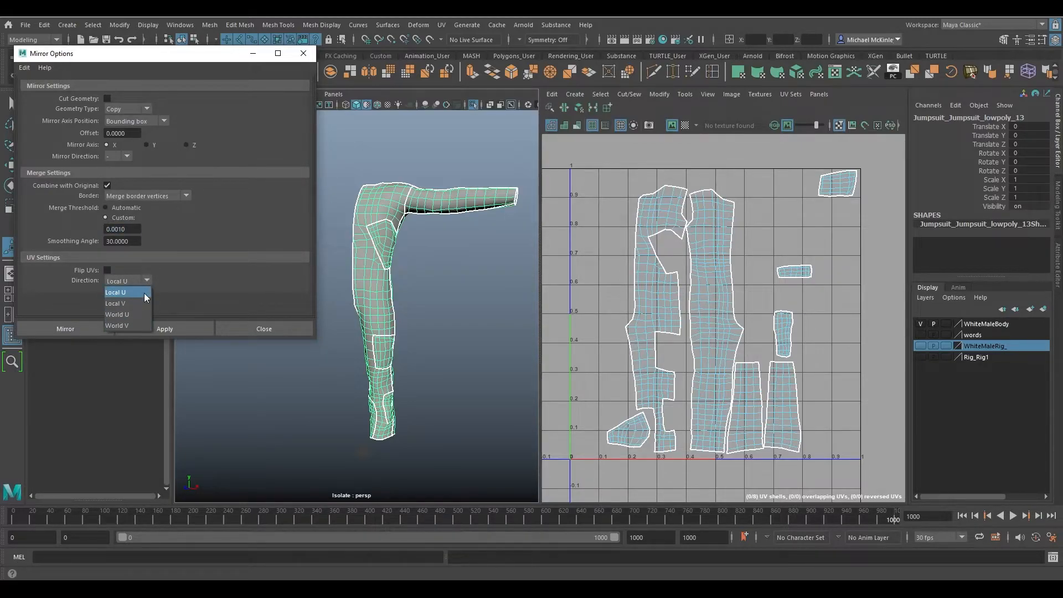
pyautogui.click(168, 274)
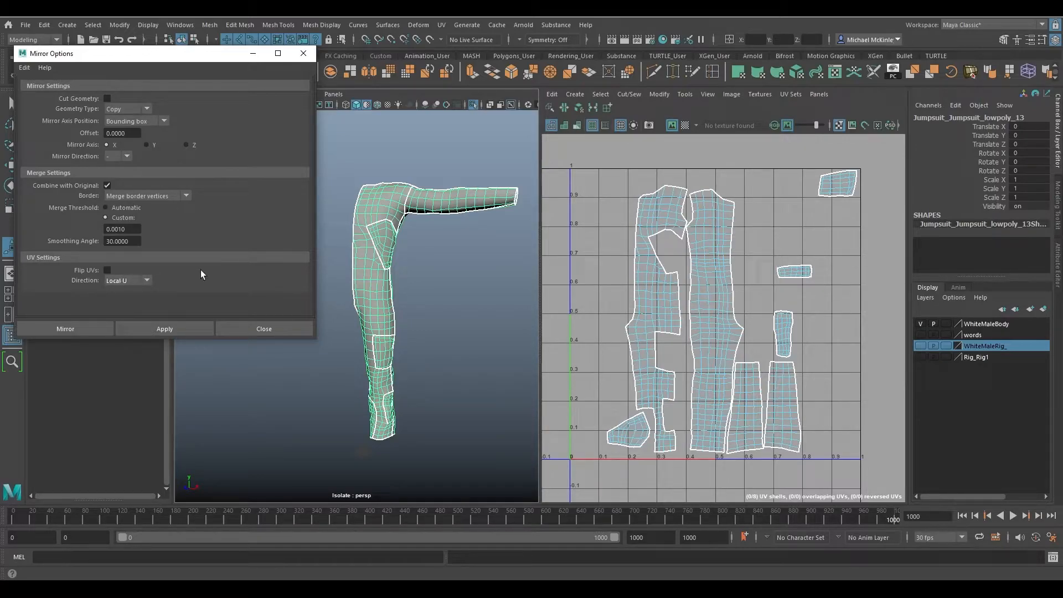
# - Mirror the half jumpsuit with Flip UVs off, and shift the mirror plane along X to separate the halves
pyautogui.click(178, 330)
pyautogui.scroll(3, 449, 252)
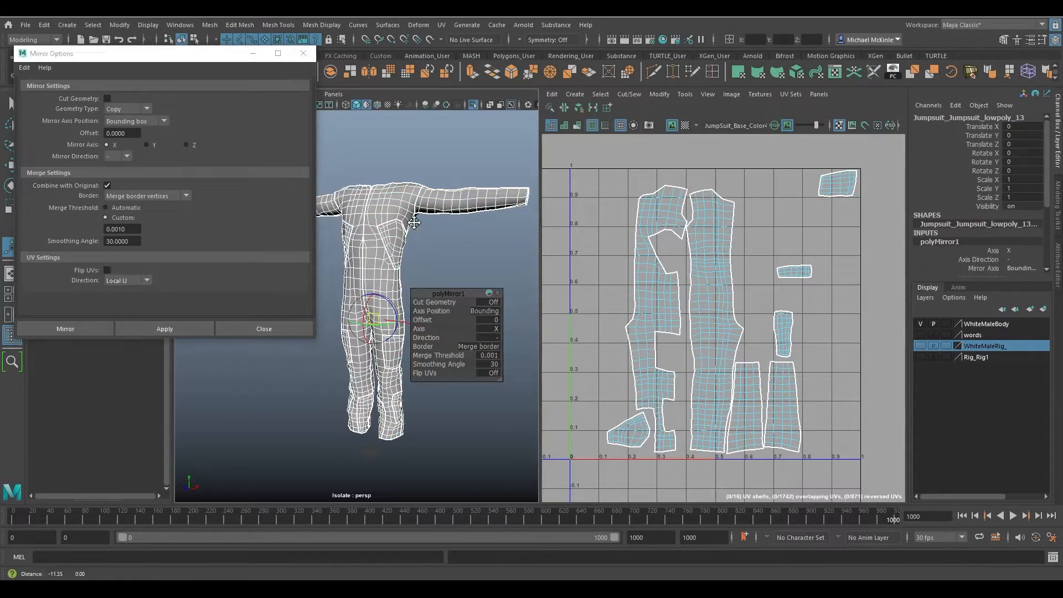
pyautogui.scroll(-2, 449, 252)
pyautogui.moveTo(424, 320); pyautogui.dragTo(355, 321)
# - Select the faces of each jumpsuit half in turn to compare where their UV shells lie
pyautogui.press('q')
pyautogui.moveTo(388, 198); pyautogui.dragTo(390, 217, button='right')
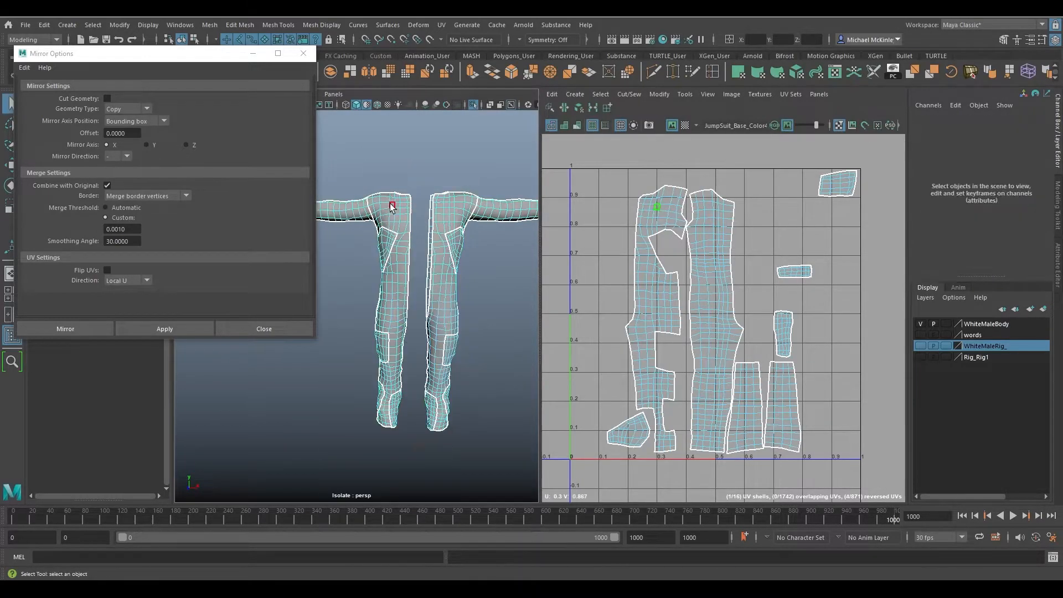
pyautogui.doubleClick(393, 208)
pyautogui.doubleClick(441, 222)
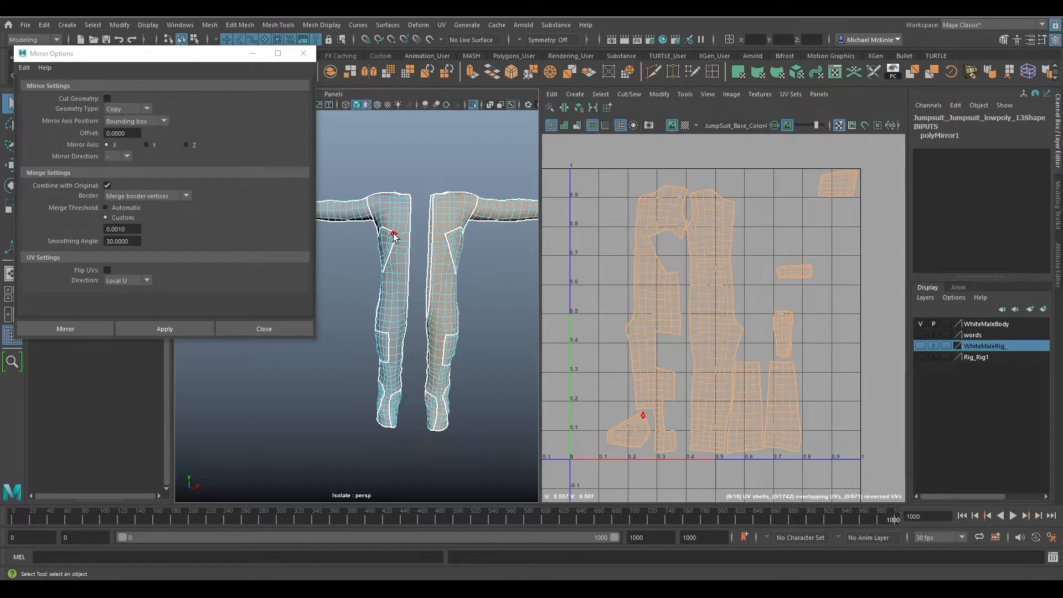
# - Undo the unflipped mirror, then mirror the half jumpsuit with Flip UVs on in Local U, at an offset of about -16.6
pyautogui.hotkey('ctrl', 'z')
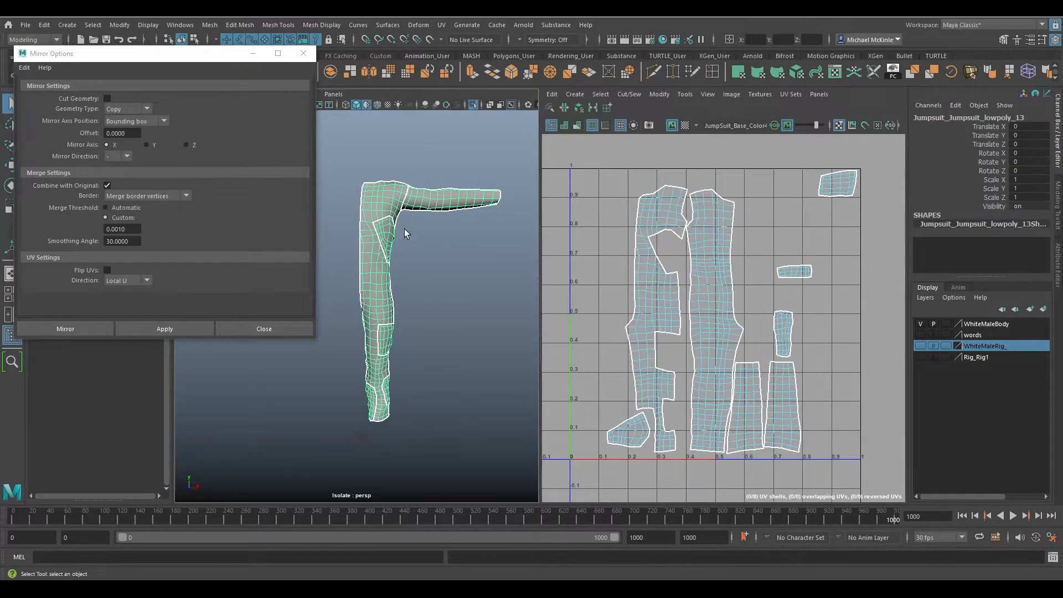
pyautogui.click(106, 270)
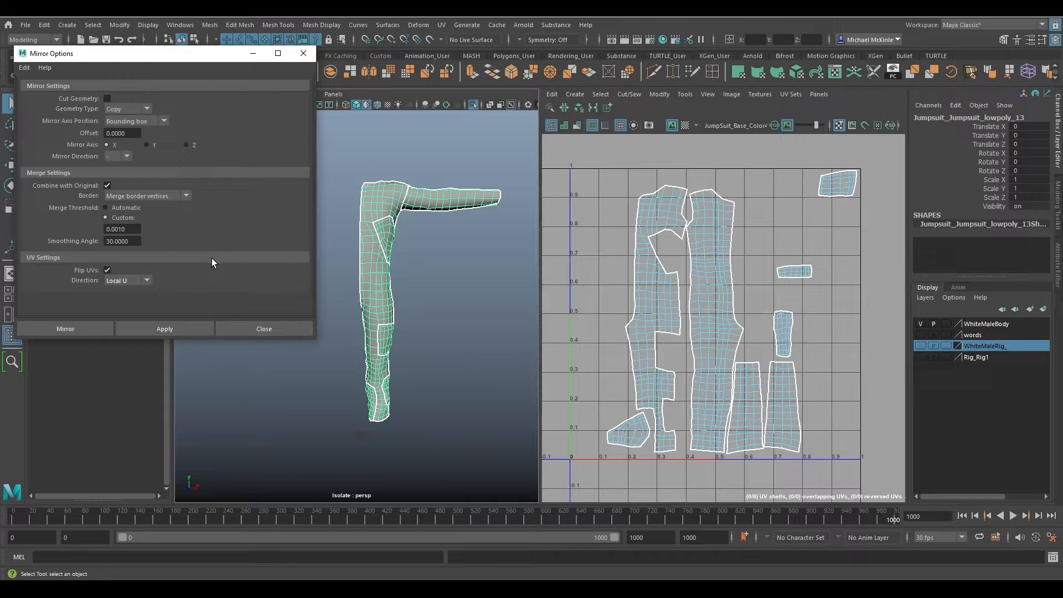
pyautogui.click(164, 330)
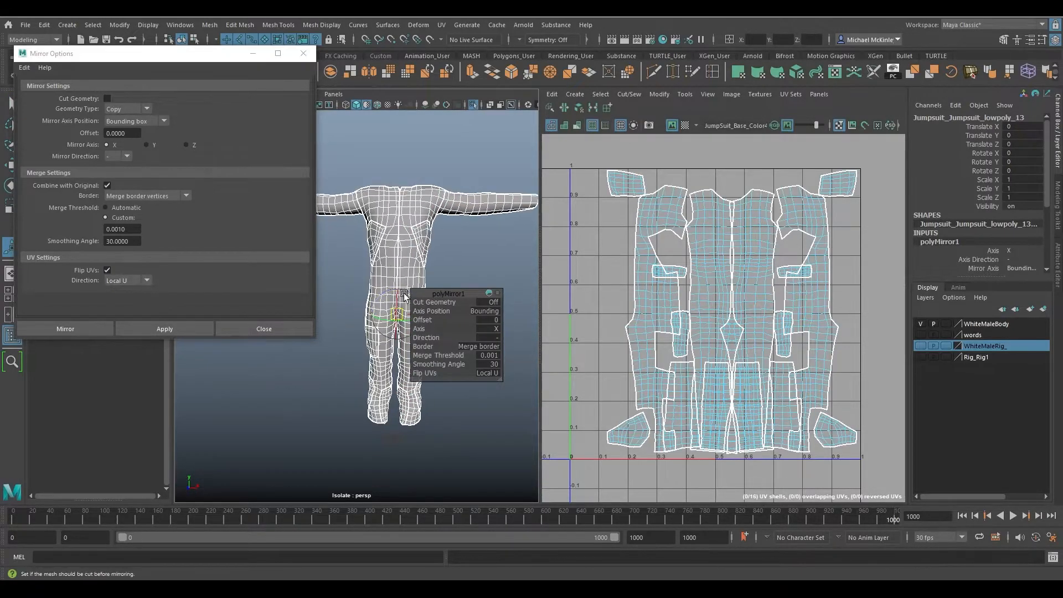
pyautogui.moveTo(421, 320); pyautogui.dragTo(331, 318)
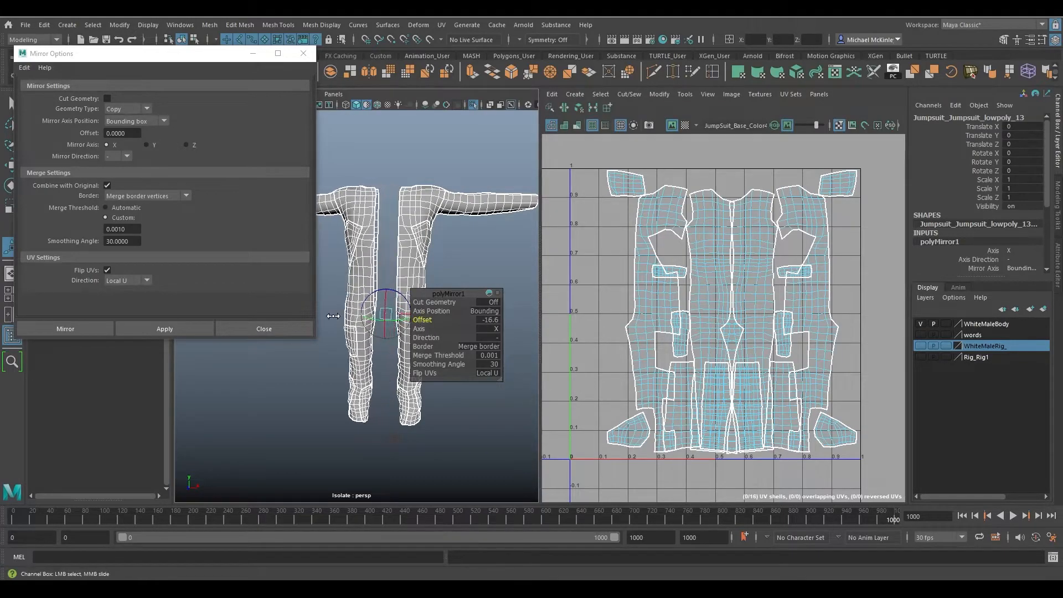
# - Select the faces of each jumpsuit half in turn to compare their Local U flipped UV shells
pyautogui.moveTo(361, 214); pyautogui.dragTo(360, 231, button='right')
pyautogui.doubleClick(362, 213)
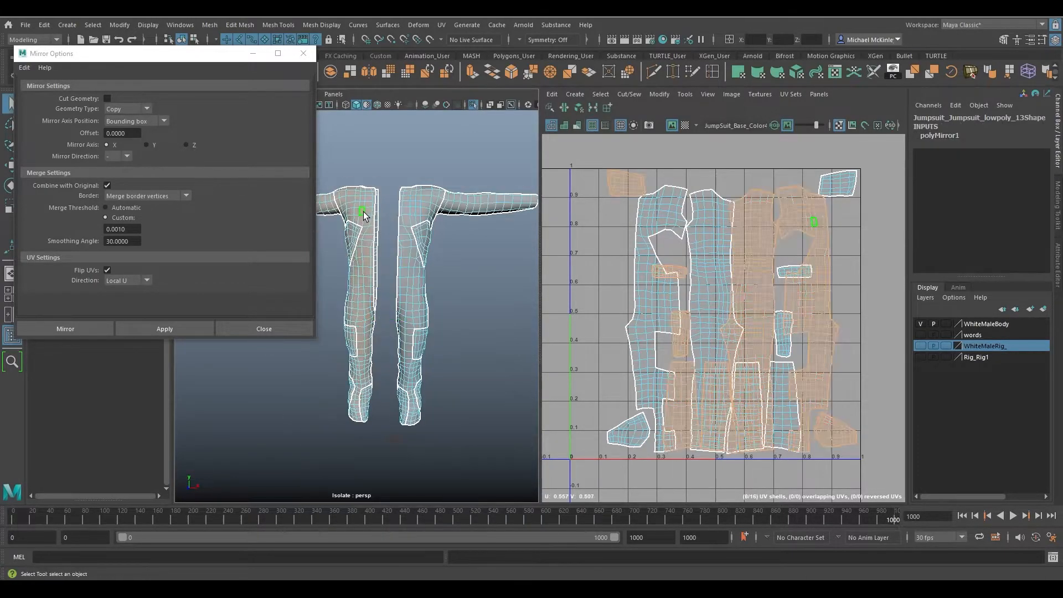
pyautogui.press('w')
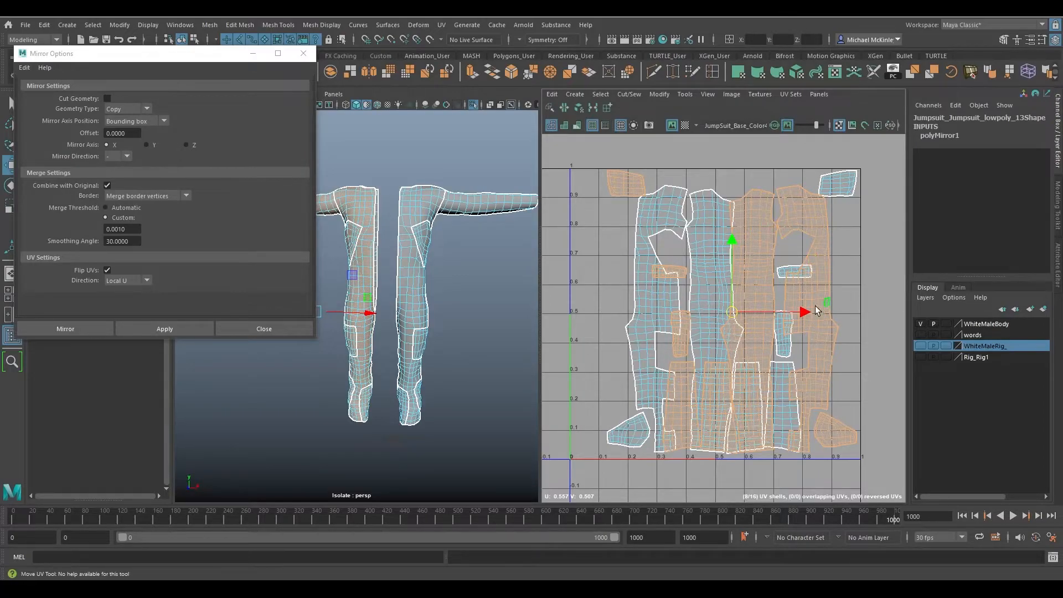
pyautogui.click(422, 216)
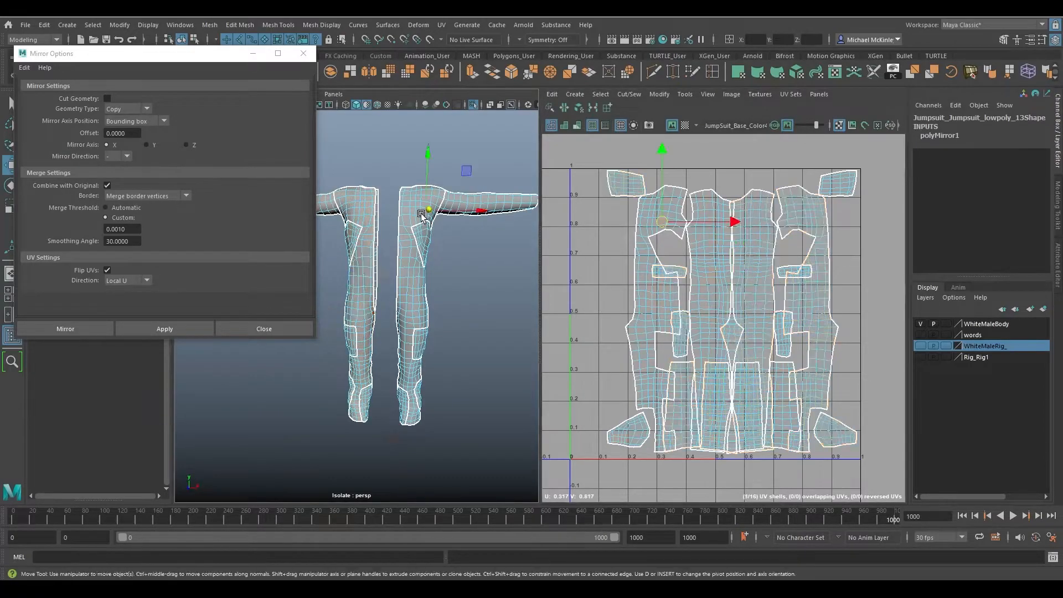
pyautogui.doubleClick(361, 251)
pyautogui.doubleClick(423, 231)
pyautogui.doubleClick(354, 215)
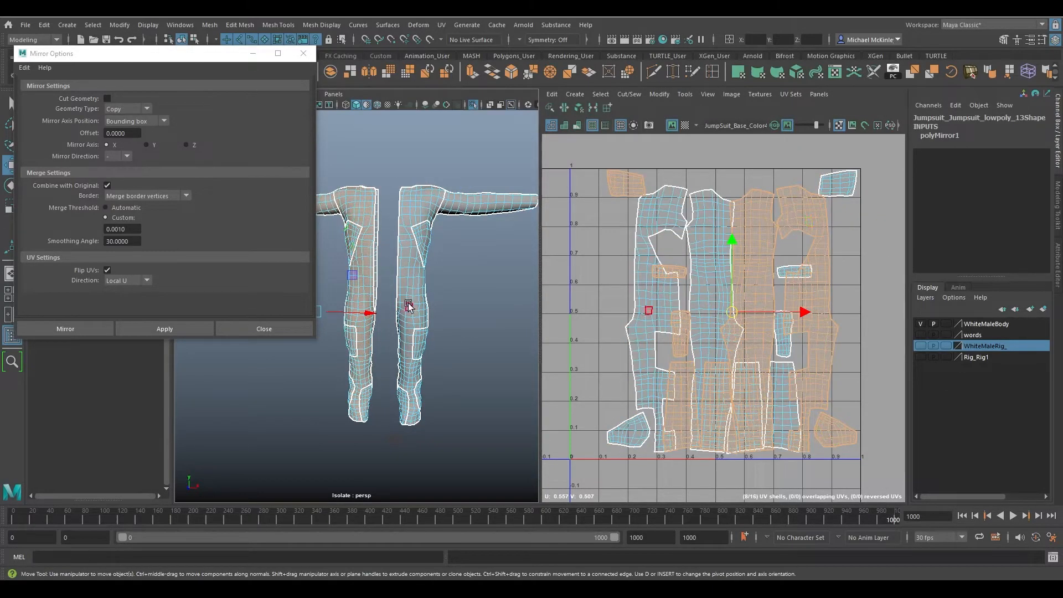
# - Undo the offset Local U mirror back to the half jumpsuit, then repeat that mirror and undo it
pyautogui.click(146, 281)
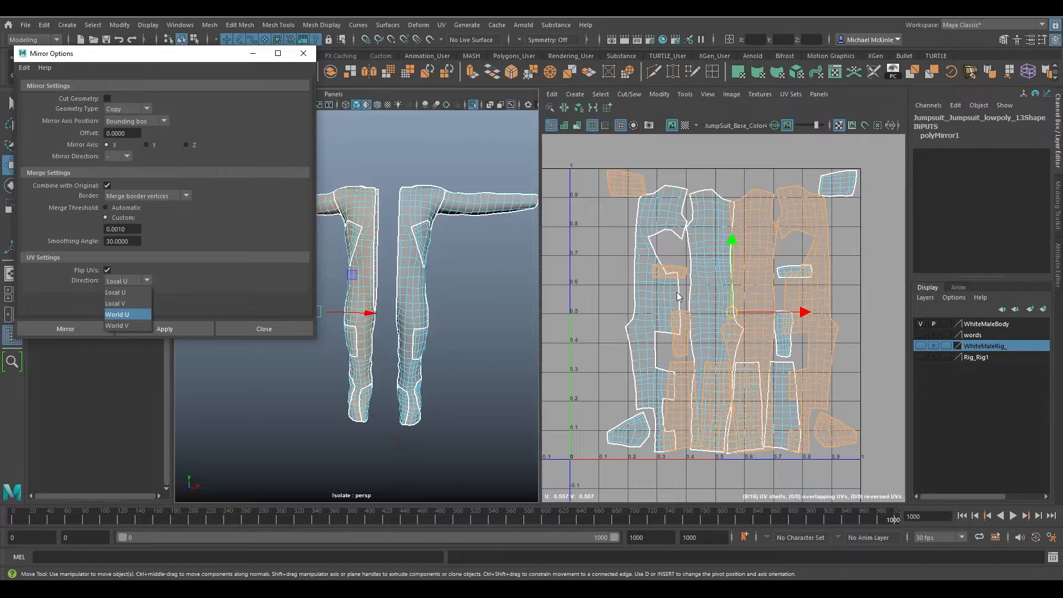
pyautogui.click(455, 313)
pyautogui.hotkey('ctrl', 'z')
pyautogui.hotkey('ctrl', 'z')
pyautogui.hotkey('ctrl', 'z')
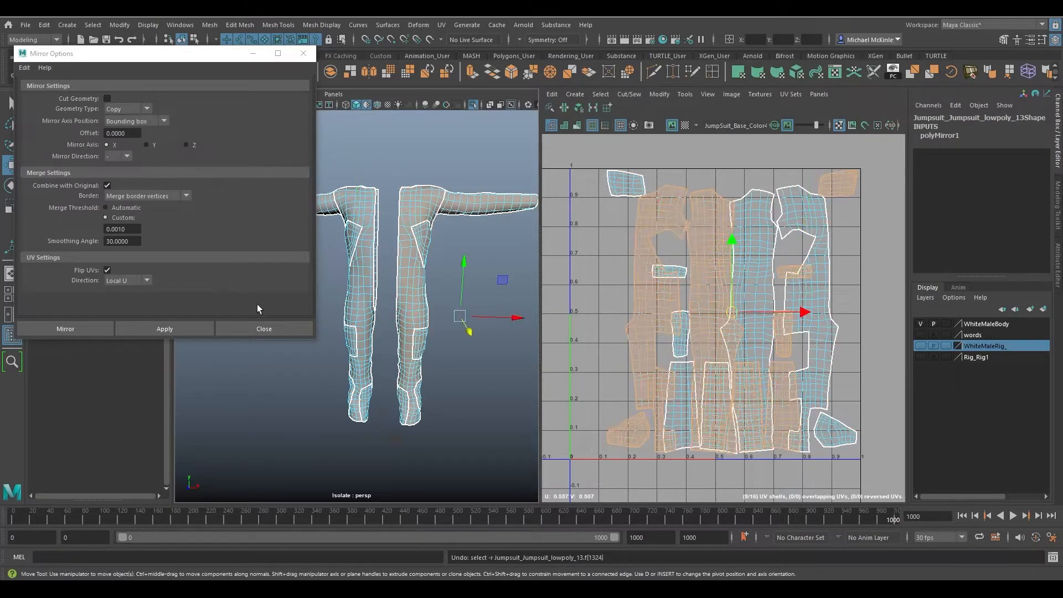
pyautogui.hotkey('ctrl', 'z')
pyautogui.hotkey('ctrl', 'z')
pyautogui.hotkey('ctrl', 'z')
pyautogui.hotkey('ctrl', 'z')
pyautogui.hotkey('ctrl', 'z')
pyautogui.hotkey('ctrl', 'z')
pyautogui.hotkey('ctrl', 'z')
pyautogui.hotkey('ctrl', 'z')
pyautogui.hotkey('ctrl', 'z')
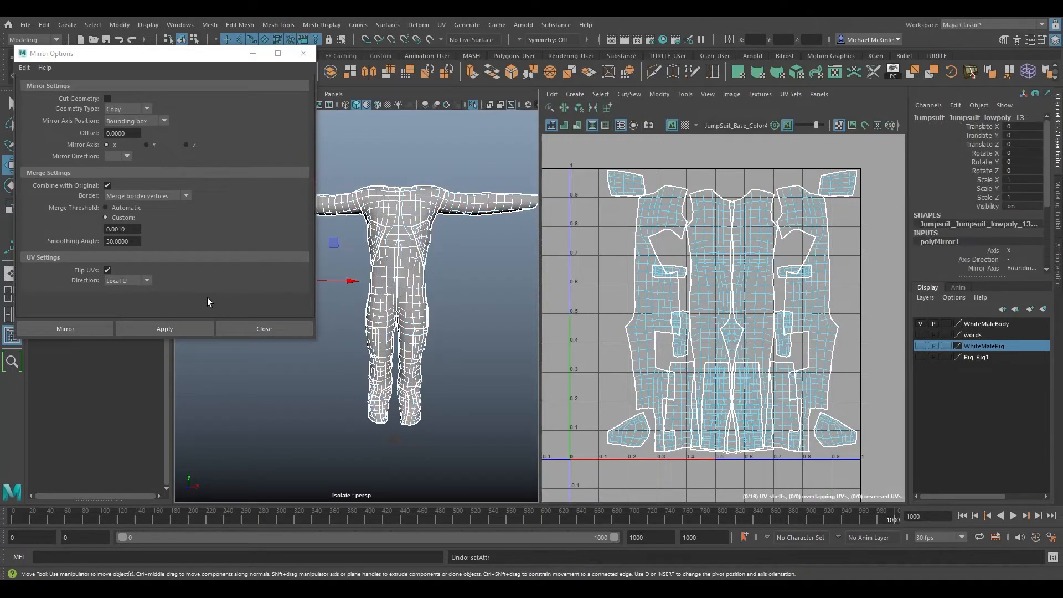
pyautogui.hotkey('ctrl', 'z')
pyautogui.hotkey('ctrl', 'z')
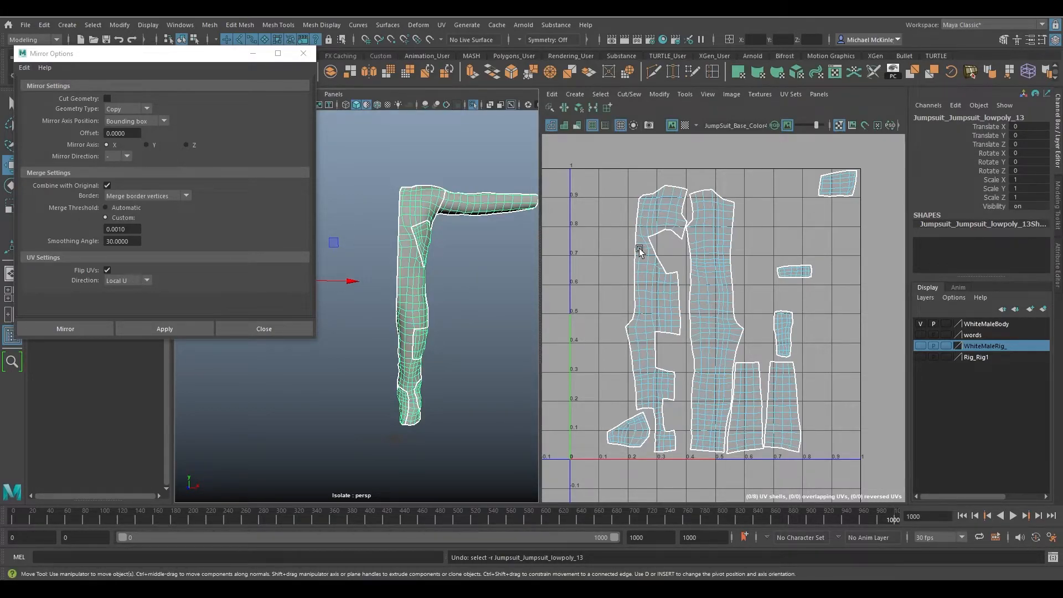
pyautogui.click(173, 330)
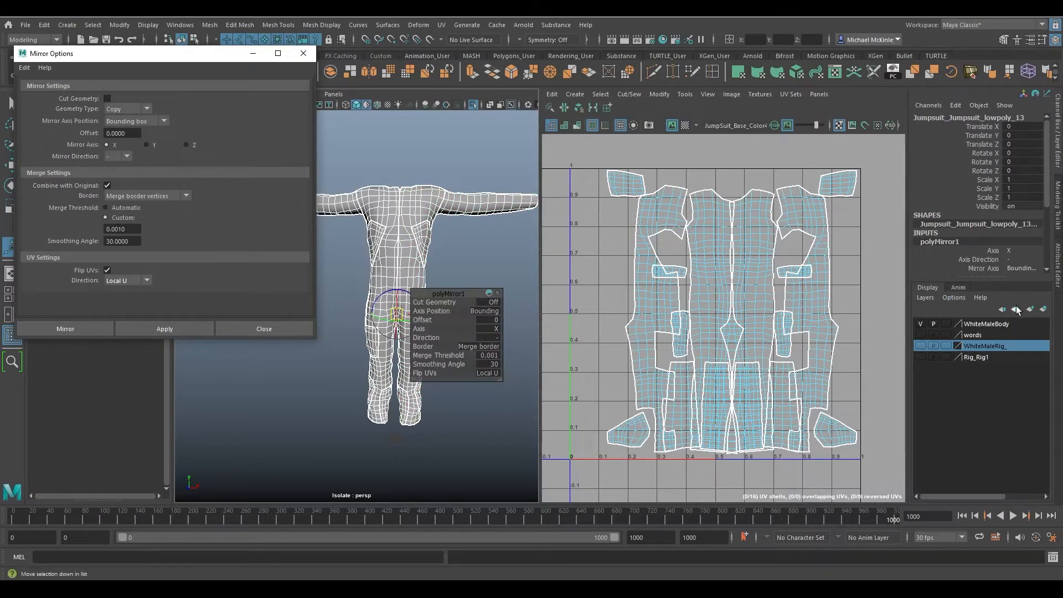
pyautogui.hotkey('ctrl', 'z')
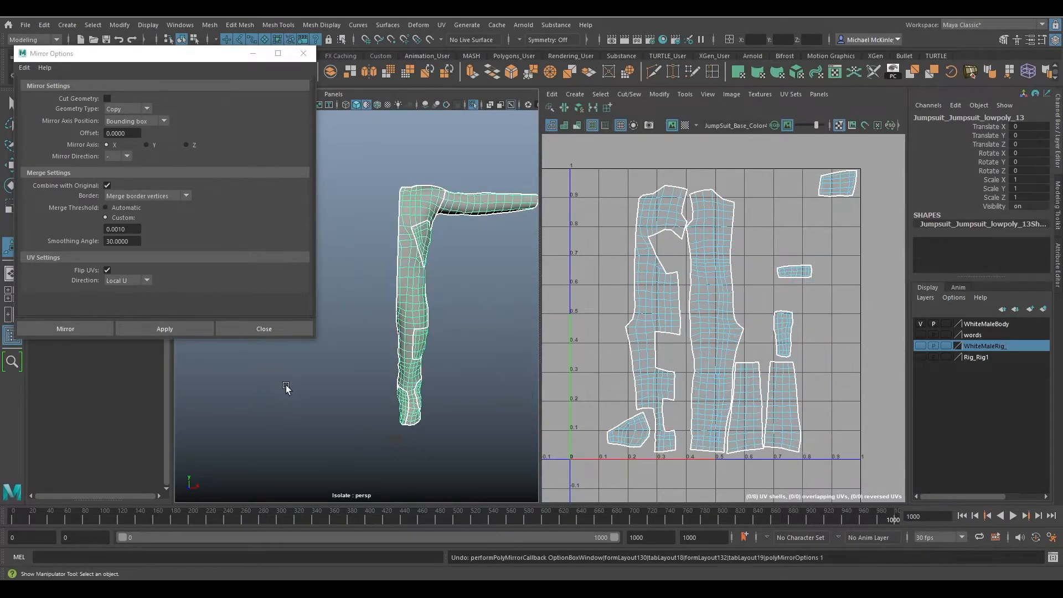
# - Mirror the half jumpsuit with the Flip UVs direction set to Local V, separating the halves and selecting the mirrored half's faces
pyautogui.click(126, 280)
pyautogui.click(132, 303)
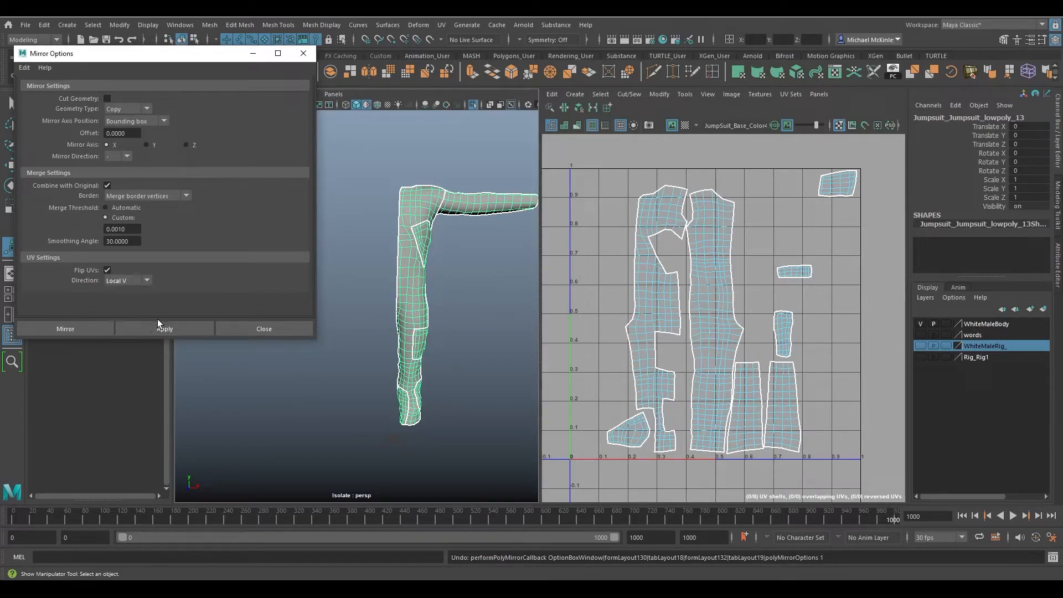
pyautogui.click(157, 328)
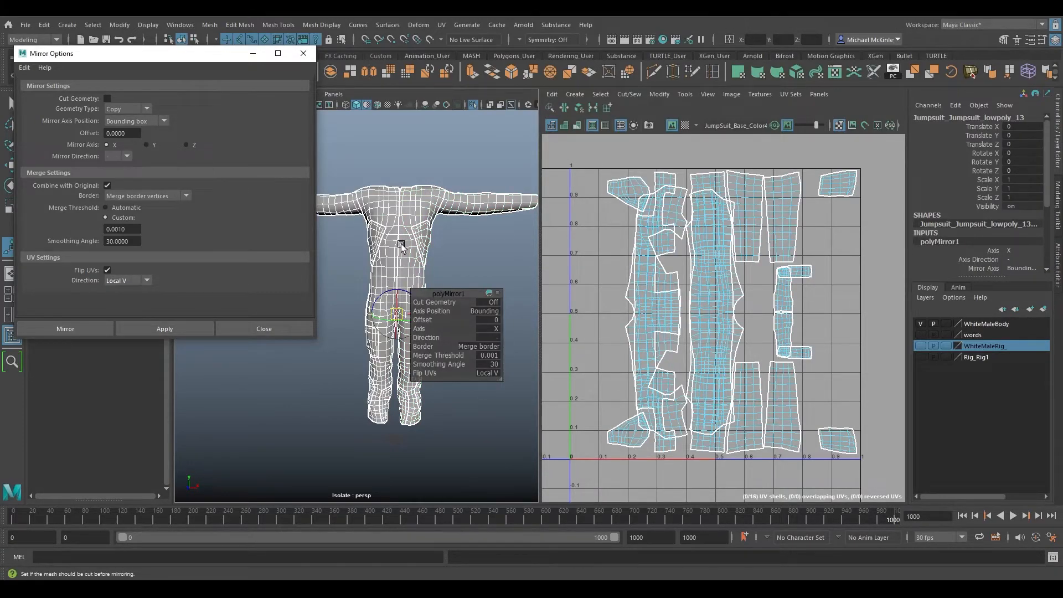
pyautogui.moveTo(424, 320); pyautogui.dragTo(378, 316)
pyautogui.moveTo(364, 233); pyautogui.dragTo(366, 258, button='right')
pyautogui.doubleClick(369, 242)
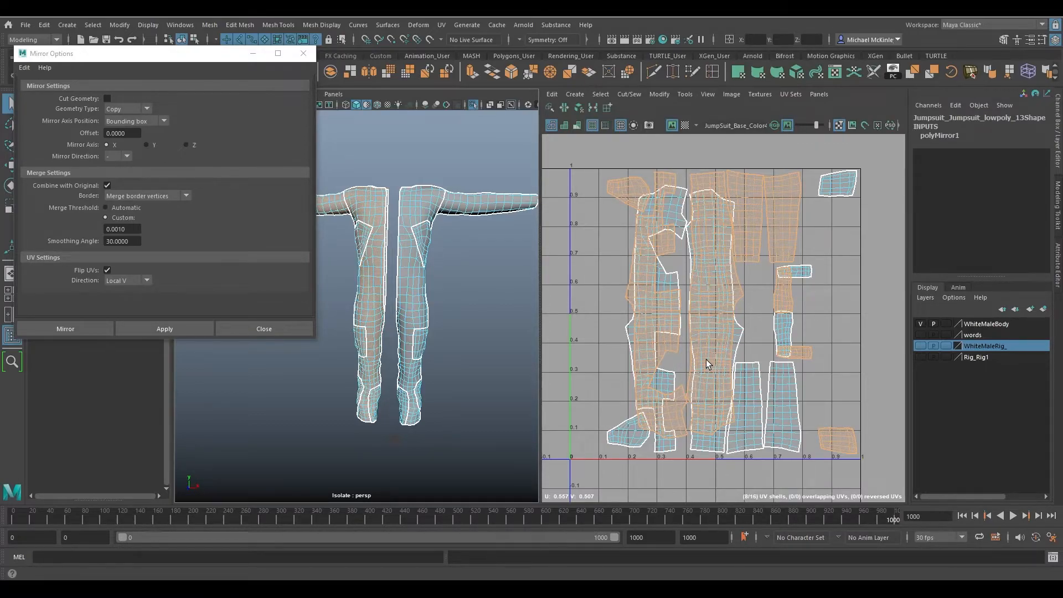
# - Undo the face selection, offset and Local V mirror to return to the half jumpsuit
pyautogui.hotkey('ctrl', 'z')
pyautogui.hotkey('ctrl', 'z')
pyautogui.hotkey('ctrl', 'z')
pyautogui.hotkey('ctrl', 'z')
pyautogui.hotkey('ctrl', 'z')
pyautogui.hotkey('ctrl', 'z')
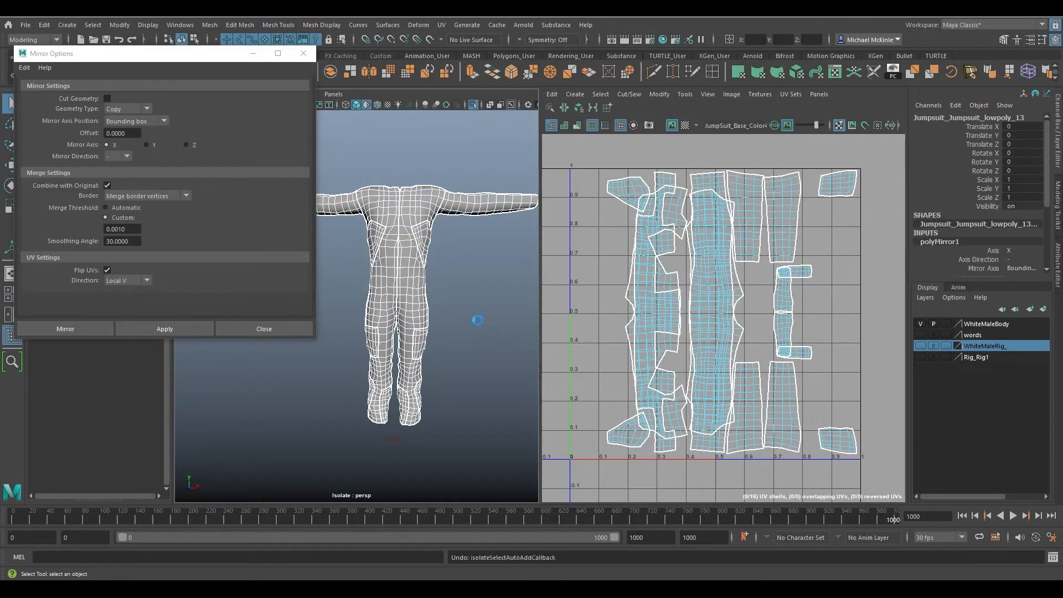
# - Mirror the half jumpsuit with the Flip UVs direction set to World U and an offset of about -8.2
pyautogui.click(144, 281)
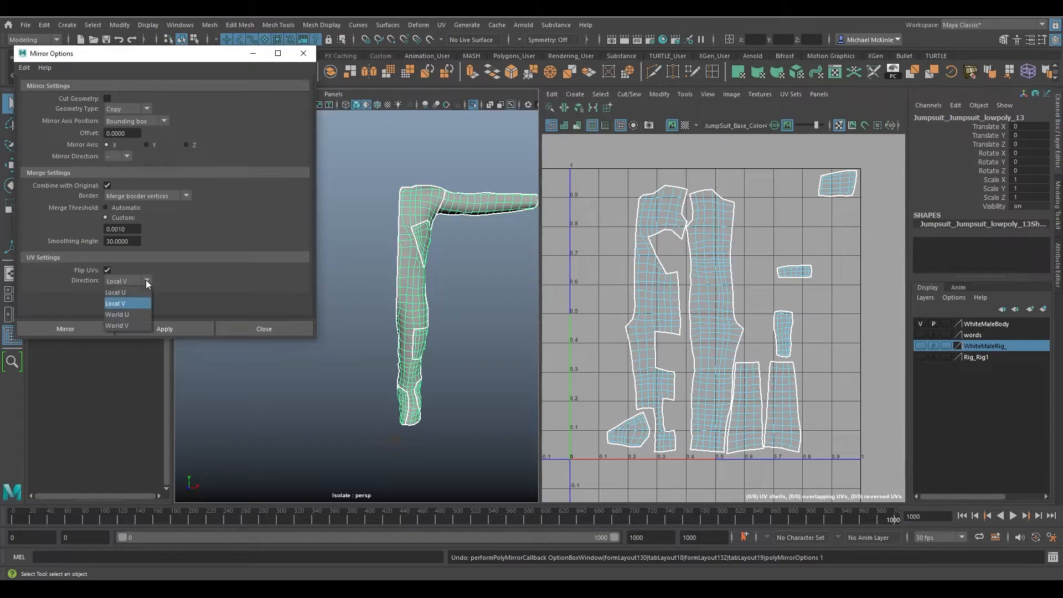
pyautogui.click(183, 328)
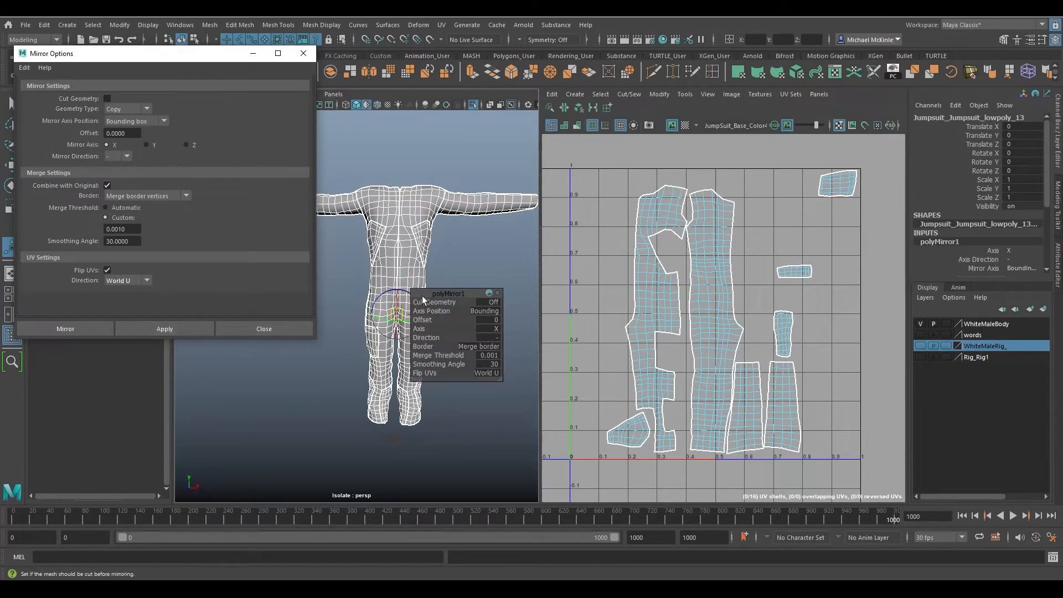
pyautogui.click(447, 329)
pyautogui.click(426, 320)
pyautogui.moveTo(425, 320); pyautogui.dragTo(382, 319, button='middle')
pyautogui.keyDown('alt'); pyautogui.moveTo(817, 287); pyautogui.dragTo(654, 283, button='right'); pyautogui.keyUp('alt')
pyautogui.keyDown('alt'); pyautogui.moveTo(654, 283); pyautogui.dragTo(713, 231, button='middle'); pyautogui.keyUp('alt')
pyautogui.scroll(2, 742, 245)
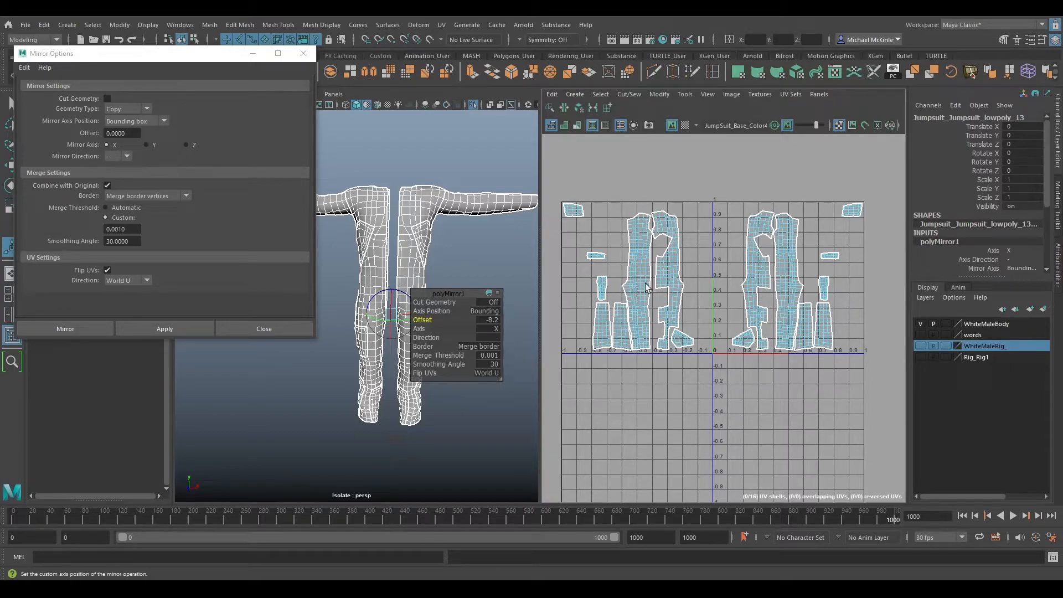
# - Undo the World U mirror and mirror the half jumpsuit again with the Flip UVs direction set to World V
pyautogui.hotkey('ctrl', 'z')
pyautogui.hotkey('ctrl', 'z')
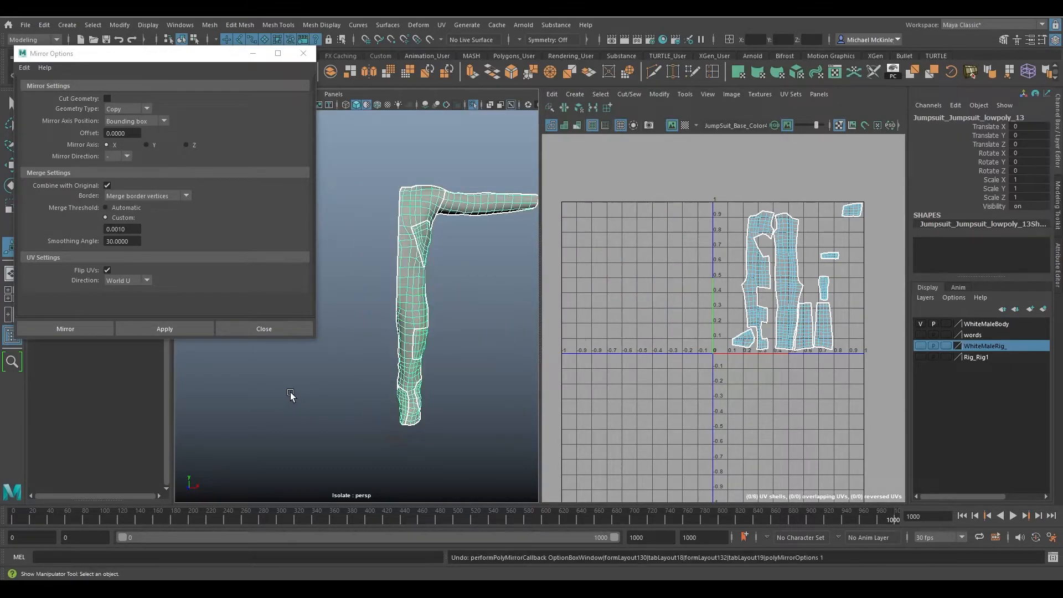
pyautogui.click(146, 279)
pyautogui.click(123, 324)
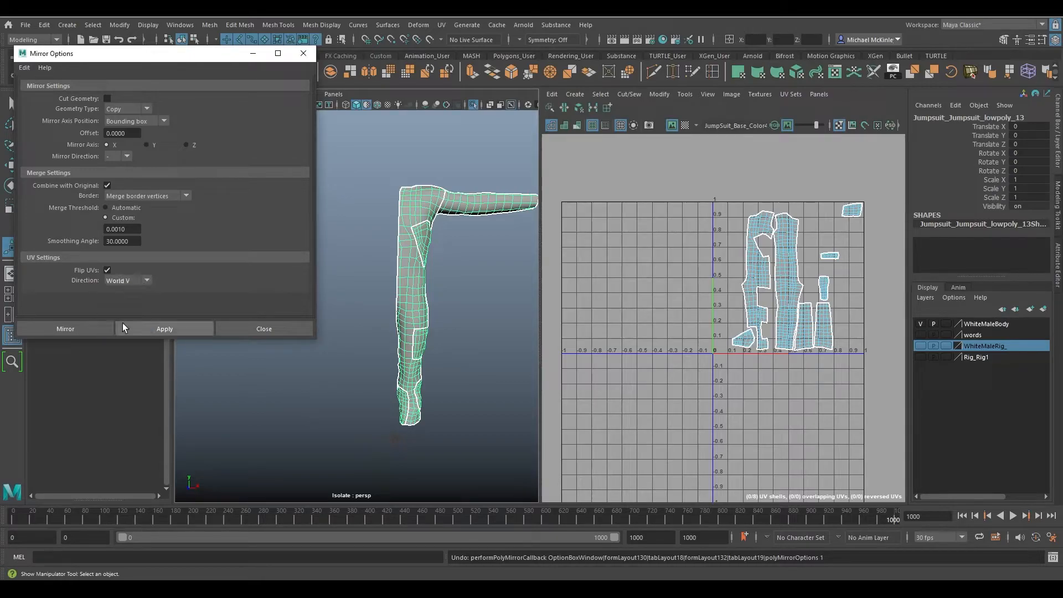
pyautogui.click(148, 326)
pyautogui.keyDown('alt'); pyautogui.moveTo(750, 389); pyautogui.dragTo(704, 332, button='middle'); pyautogui.keyUp('alt')
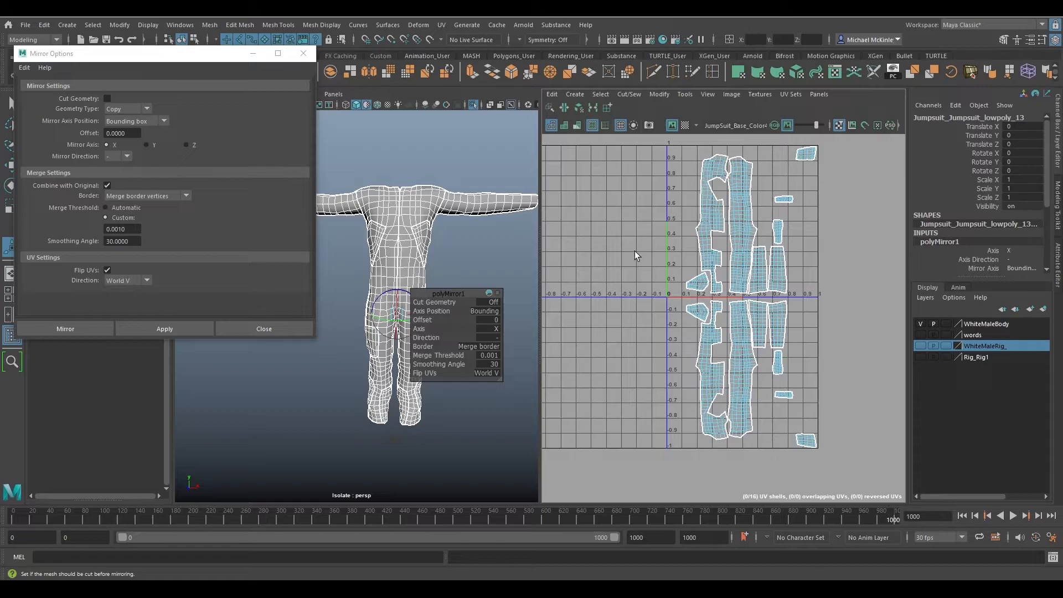
# - Undo the World V mirror and turn off Flip UVs in the Mirror options
pyautogui.hotkey('ctrl', 'z')
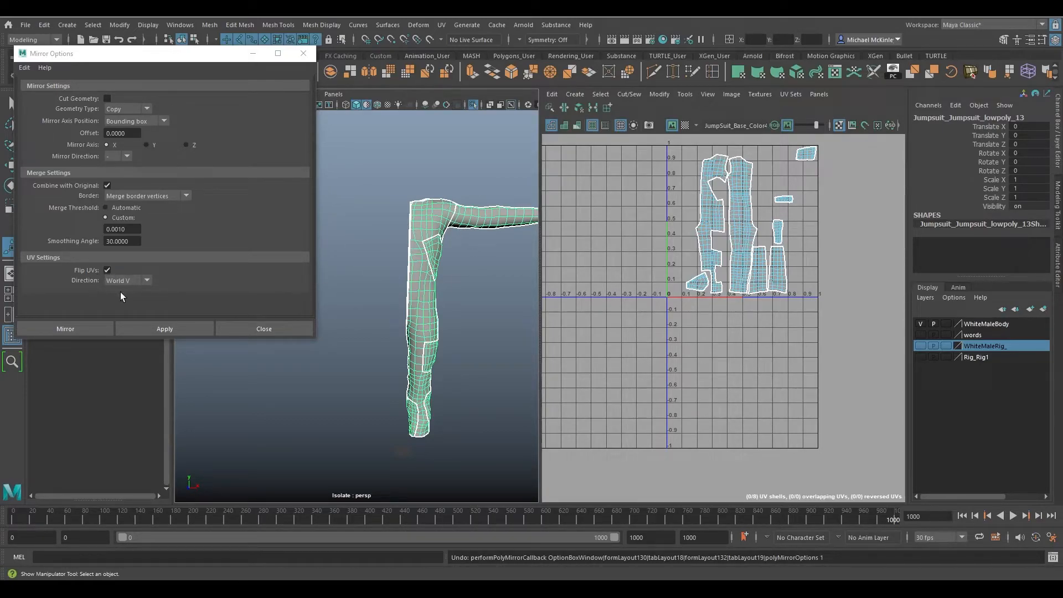
pyautogui.click(147, 281)
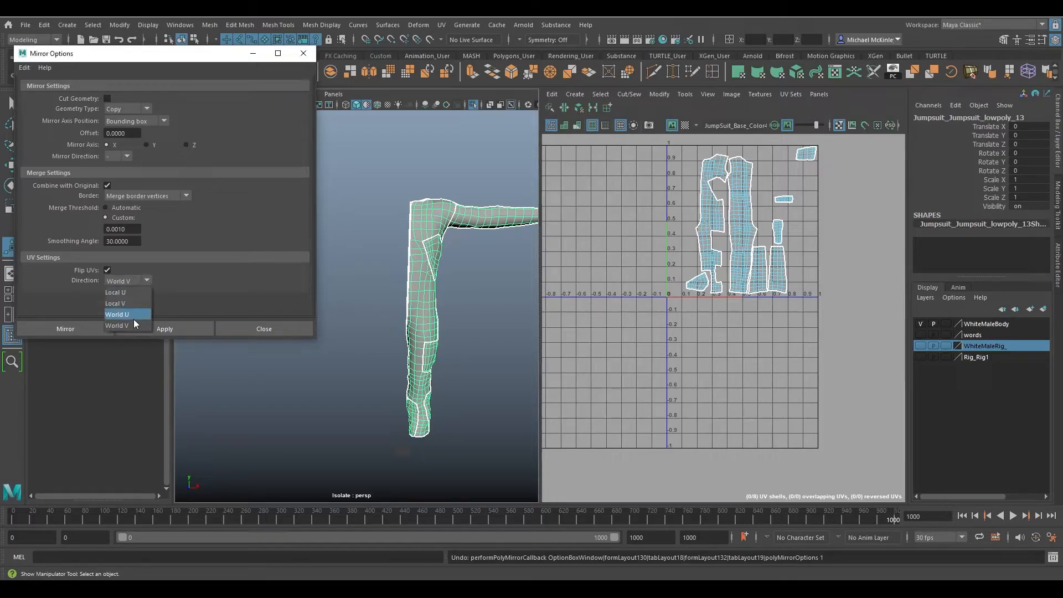
pyautogui.click(176, 278)
pyautogui.click(108, 271)
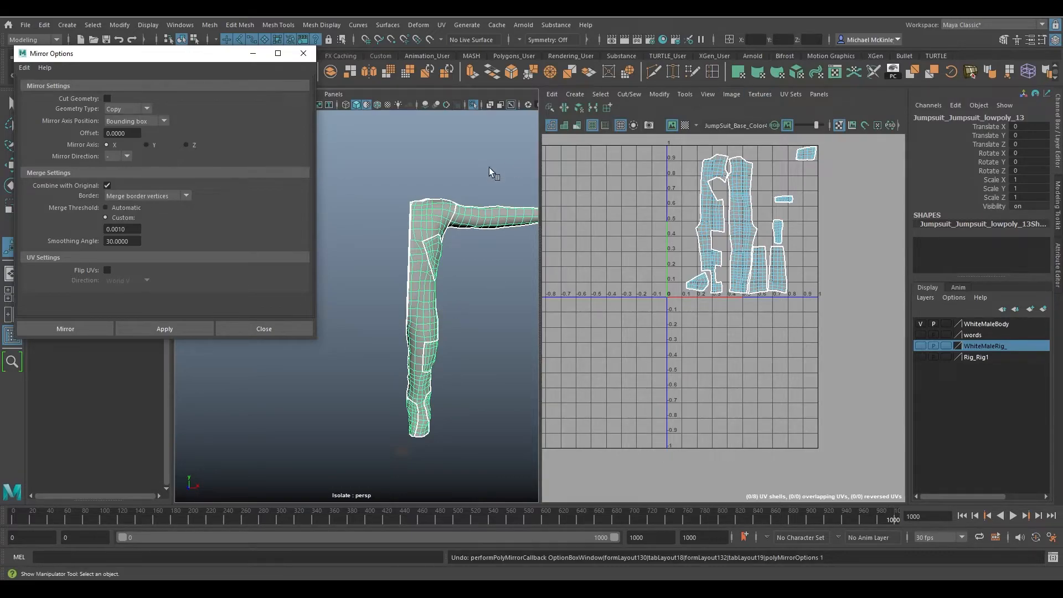
# - Enlarge the perspective view to fill the workspace, reselect the half jumpsuit, and close the Mirror options
pyautogui.click(469, 155)
pyautogui.press('space')
pyautogui.keyDown('alt'); pyautogui.moveTo(729, 250); pyautogui.dragTo(581, 221, button='right'); pyautogui.keyUp('alt')
pyautogui.keyDown('alt'); pyautogui.moveTo(666, 237); pyautogui.dragTo(613, 220, button='middle'); pyautogui.keyUp('alt')
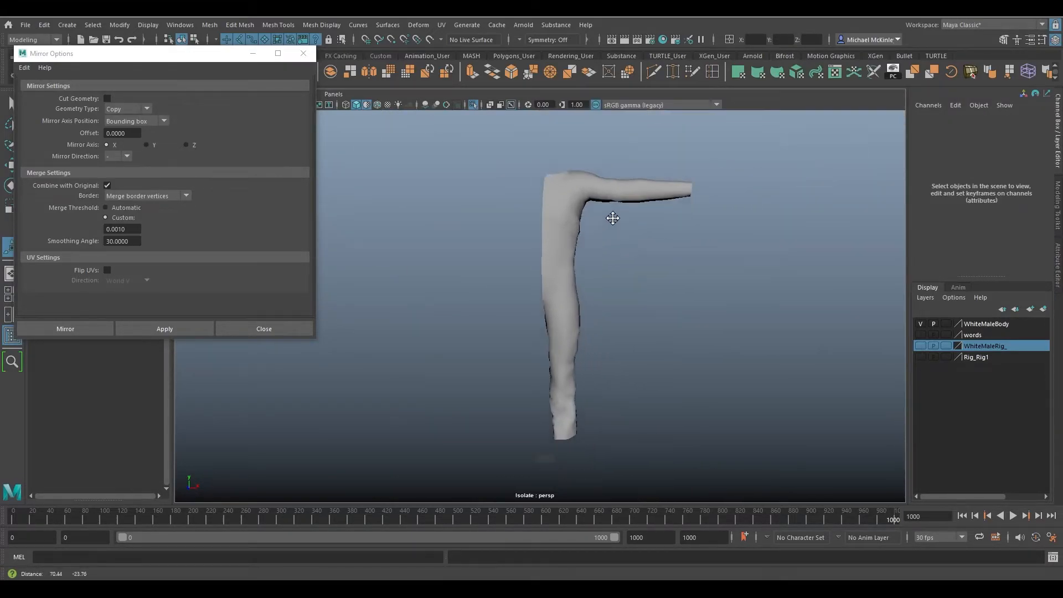
pyautogui.keyDown('alt'); pyautogui.moveTo(613, 220); pyautogui.dragTo(615, 253, button='right'); pyautogui.keyUp('alt')
pyautogui.click(557, 206)
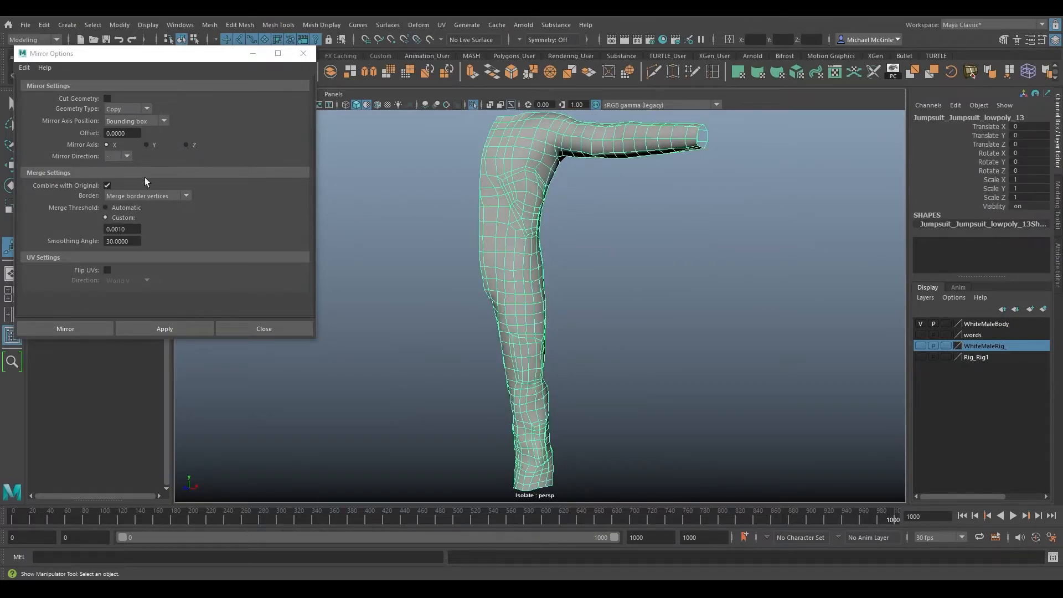
pyautogui.click(302, 54)
# - Snap the half jumpsuit's pivot to the world origin at the center of the grid
pyautogui.keyDown('alt'); pyautogui.moveTo(466, 173); pyautogui.dragTo(615, 296); pyautogui.keyUp('alt')
pyautogui.press('w')
pyautogui.keyDown('alt'); pyautogui.moveTo(619, 298); pyautogui.dragTo(572, 281, button='middle'); pyautogui.keyUp('alt')
pyautogui.keyDown('alt'); pyautogui.moveTo(546, 321); pyautogui.dragTo(434, 348); pyautogui.keyUp('alt')
pyautogui.keyDown('alt'); pyautogui.moveTo(434, 348); pyautogui.dragTo(438, 296, button='middle'); pyautogui.keyUp('alt')
pyautogui.keyDown('alt'); pyautogui.moveTo(438, 296); pyautogui.dragTo(691, 421, button='right'); pyautogui.keyUp('alt')
pyautogui.keyDown('alt'); pyautogui.moveTo(410, 391); pyautogui.dragTo(513, 203, button='middle'); pyautogui.keyUp('alt')
pyautogui.keyDown('alt'); pyautogui.moveTo(513, 203); pyautogui.dragTo(567, 341, button='right'); pyautogui.keyUp('alt')
pyautogui.press('d')
pyautogui.press('x')
pyautogui.moveTo(603, 331); pyautogui.dragTo(452, 359, button='middle')
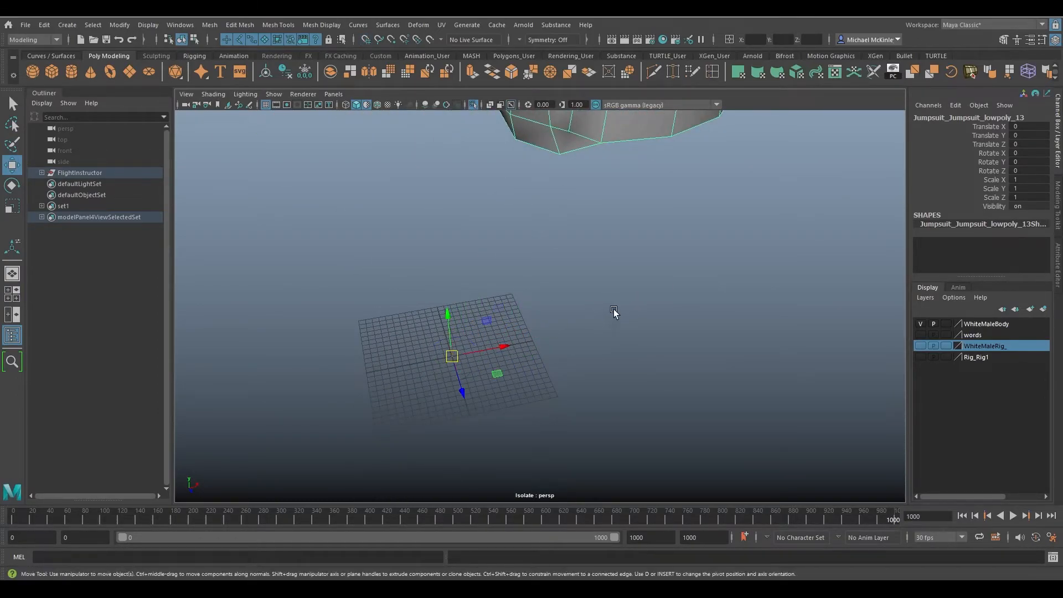
# - Reopen the Mirror options for the half jumpsuit and reset them to their default settings
pyautogui.keyDown('alt'); pyautogui.moveTo(629, 328); pyautogui.dragTo(515, 306, button='right'); pyautogui.keyUp('alt')
pyautogui.press('f')
pyautogui.keyDown('alt'); pyautogui.moveTo(617, 347); pyautogui.dragTo(392, 291, button='right'); pyautogui.keyUp('alt')
pyautogui.keyDown('alt'); pyautogui.moveTo(392, 292); pyautogui.dragTo(515, 300); pyautogui.keyUp('alt')
pyautogui.click(209, 25)
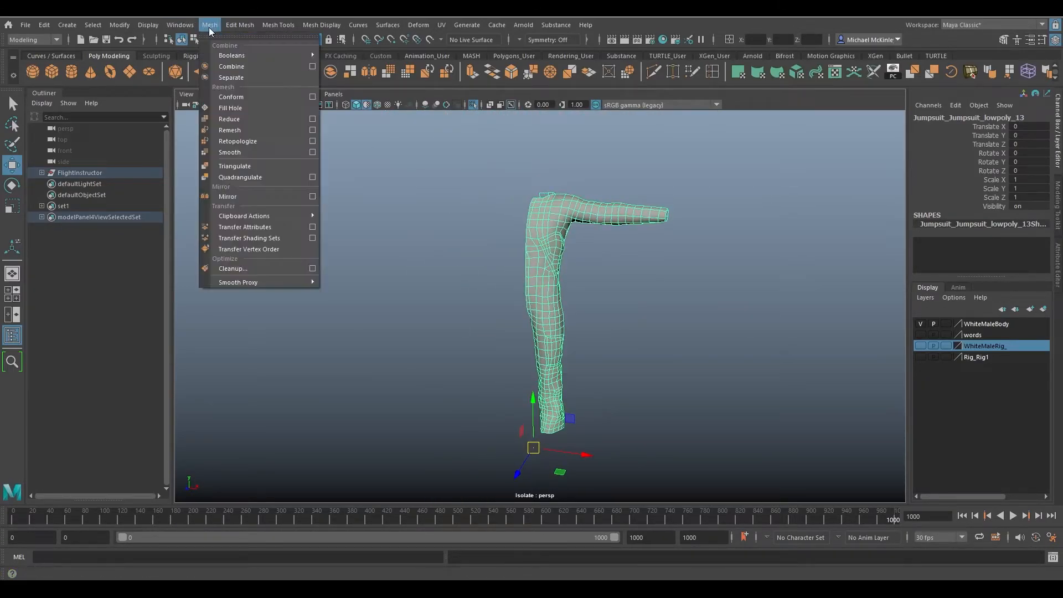
pyautogui.click(308, 197)
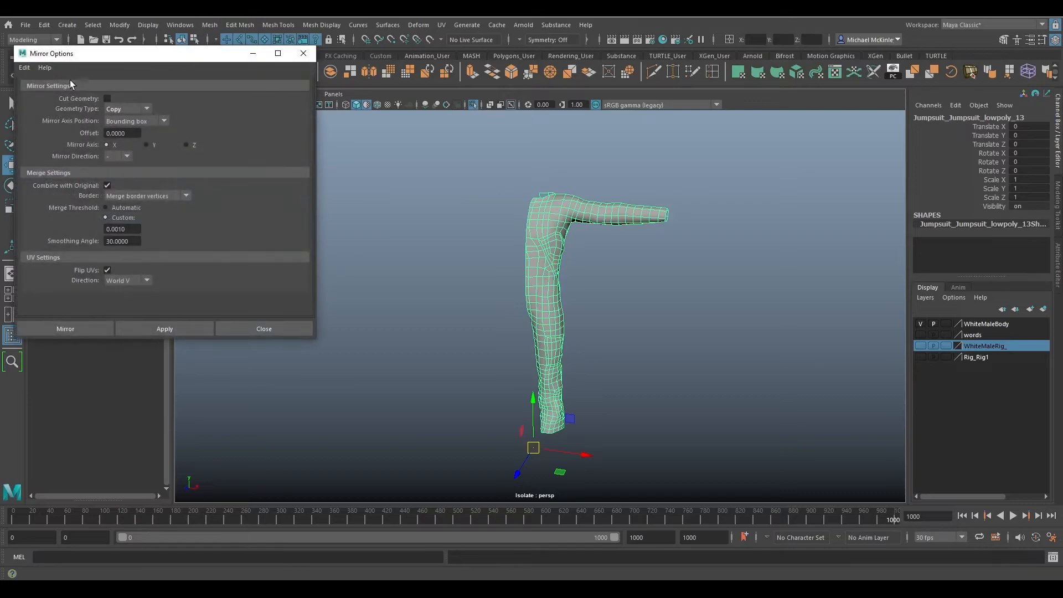
pyautogui.click(24, 67)
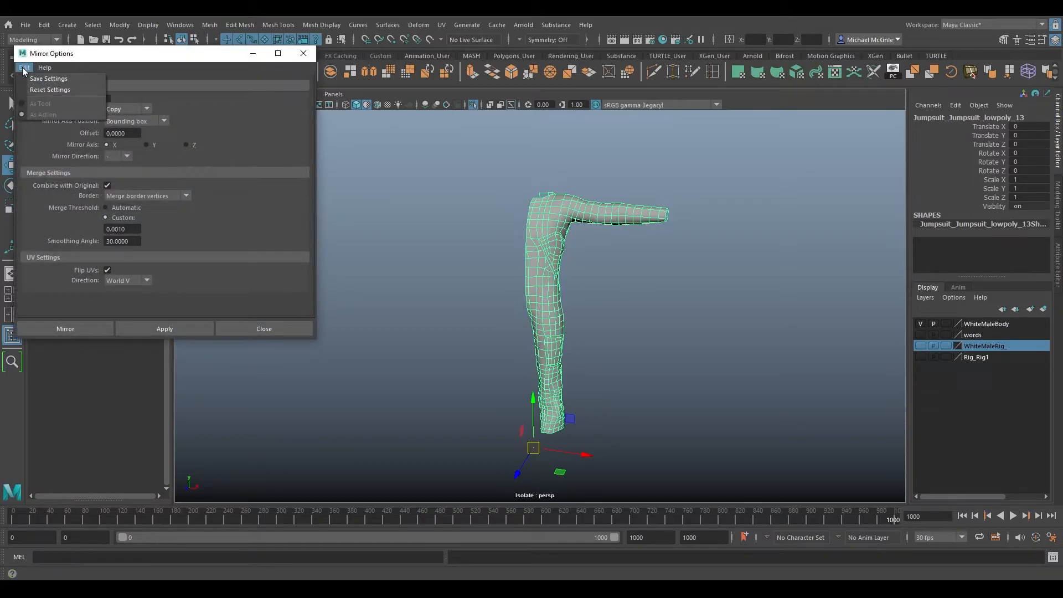
pyautogui.click(52, 90)
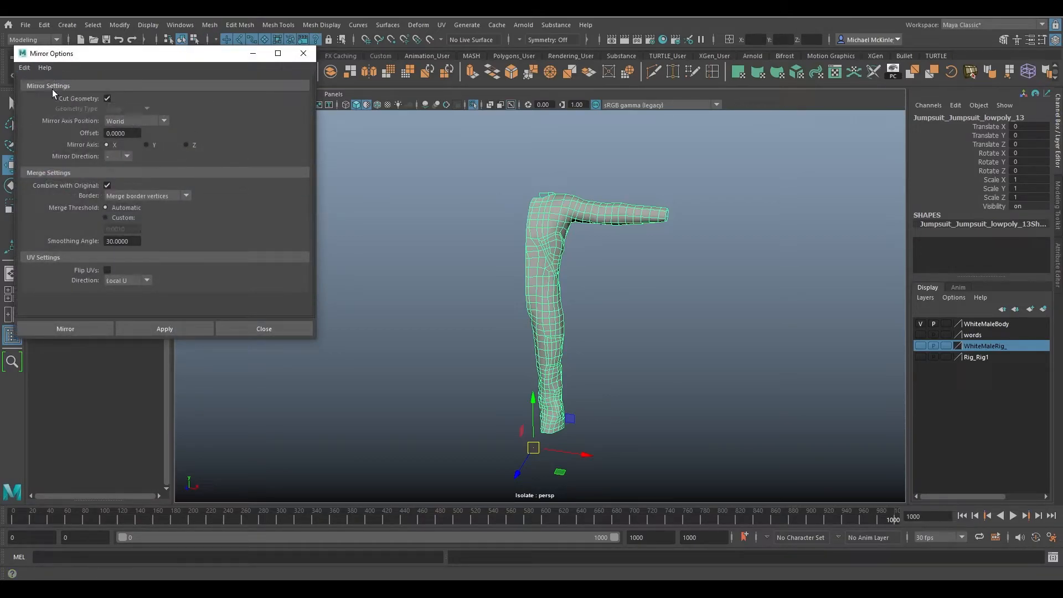
# - Mirror the half jumpsuit along X about the world axis with Cut Geometry on and Flip UVs off
pyautogui.click(78, 327)
pyautogui.keyDown('alt'); pyautogui.moveTo(471, 357); pyautogui.dragTo(409, 338, button='middle'); pyautogui.keyUp('alt')
pyautogui.keyDown('alt'); pyautogui.moveTo(409, 338); pyautogui.dragTo(509, 363, button='right'); pyautogui.keyUp('alt')
pyautogui.keyDown('alt'); pyautogui.moveTo(509, 363); pyautogui.dragTo(529, 370); pyautogui.keyUp('alt')
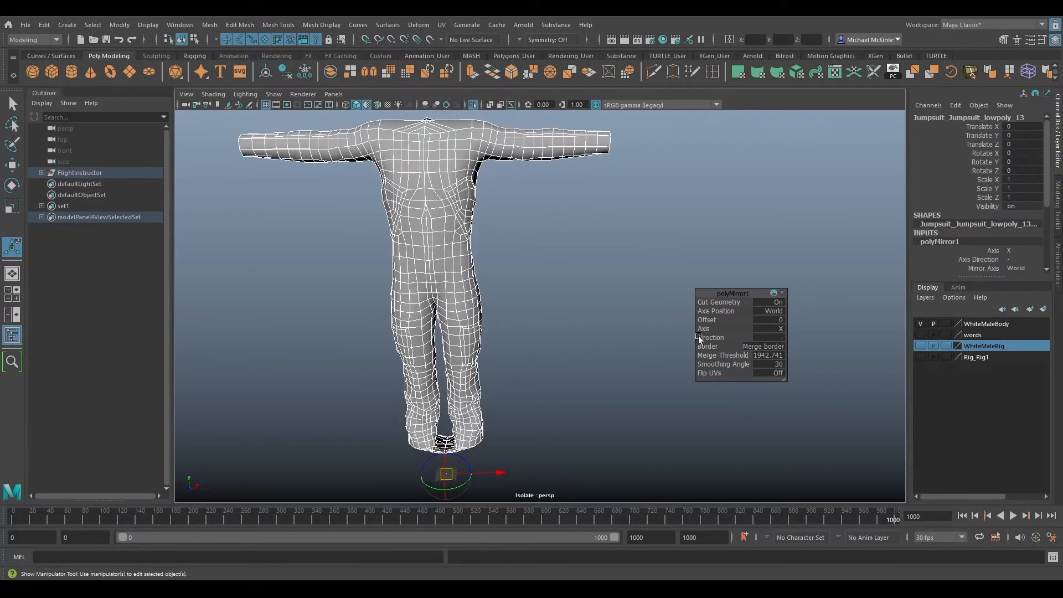
# - Turn off Cut Geometry for the jumpsuit's mirror and set its merge threshold to 0.001
pyautogui.click(778, 304)
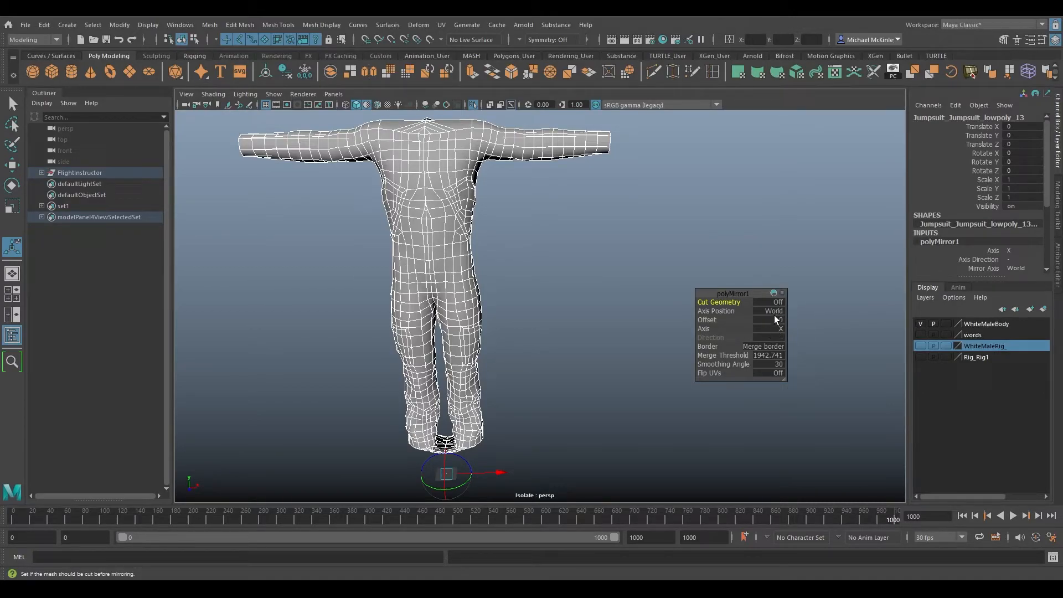
pyautogui.click(765, 356)
pyautogui.write('.001')
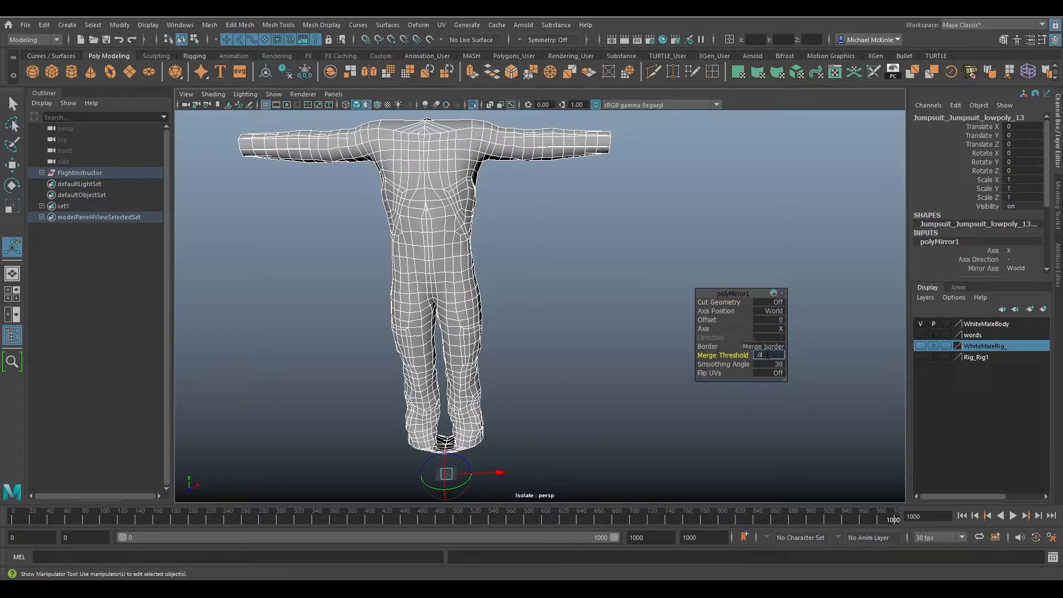
pyautogui.press('Return')
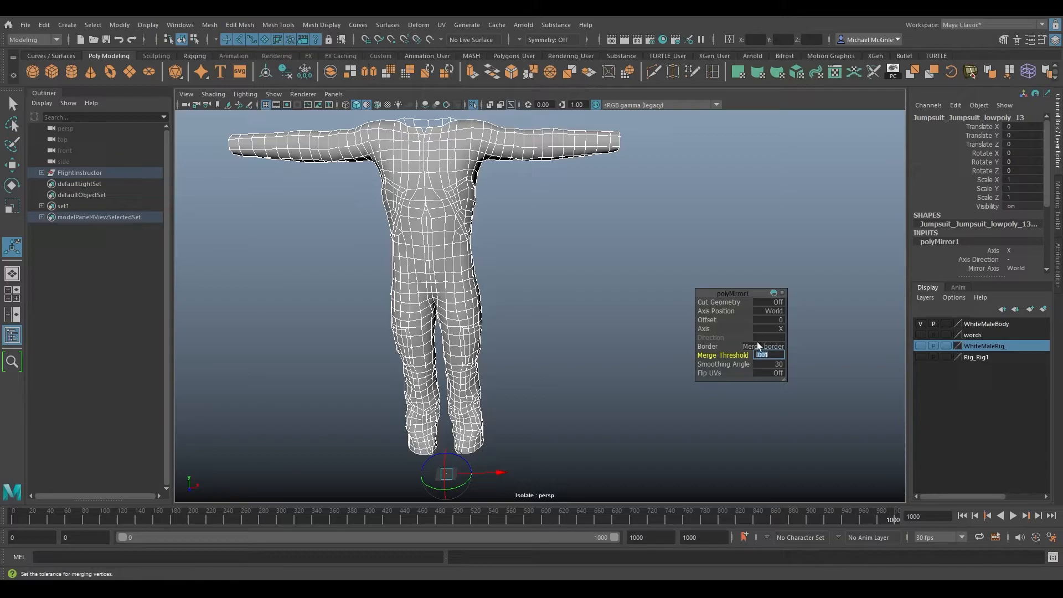
pyautogui.keyDown('alt'); pyautogui.moveTo(472, 344); pyautogui.dragTo(387, 346); pyautogui.keyUp('alt')
pyautogui.keyDown('alt'); pyautogui.moveTo(465, 327); pyautogui.dragTo(515, 338, button='middle'); pyautogui.keyUp('alt')
pyautogui.keyDown('alt'); pyautogui.moveTo(515, 337); pyautogui.dragTo(569, 339, button='right'); pyautogui.keyUp('alt')
pyautogui.keyDown('alt'); pyautogui.moveTo(570, 339); pyautogui.dragTo(449, 277); pyautogui.keyUp('alt')
# - Enlarge the mirror's attribute list and try shifting the mirror plane center along X and Y, undoing each change
pyautogui.moveTo(979, 277); pyautogui.dragTo(980, 408)
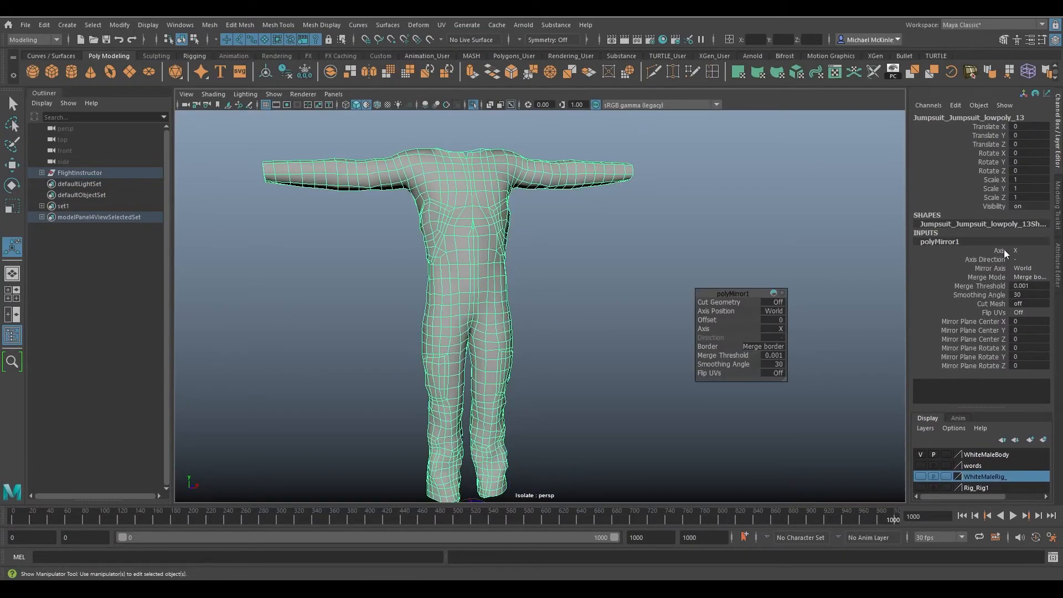
pyautogui.click(982, 322)
pyautogui.moveTo(709, 283); pyautogui.dragTo(585, 284, button='middle')
pyautogui.hotkey('ctrl', 'z')
pyautogui.click(968, 332)
pyautogui.hotkey('ctrl', 'z')
# - Try shifting the mirror plane center along Z, inspect the jumpsuit halves, and undo the change
pyautogui.click(987, 340)
pyautogui.moveTo(653, 295); pyautogui.dragTo(438, 282, button='middle')
pyautogui.keyDown('alt'); pyautogui.moveTo(438, 281); pyautogui.dragTo(602, 291); pyautogui.keyUp('alt')
pyautogui.moveTo(602, 291); pyautogui.dragTo(644, 302, button='middle')
pyautogui.keyDown('alt'); pyautogui.moveTo(643, 302); pyautogui.dragTo(523, 299); pyautogui.keyUp('alt')
pyautogui.hotkey('ctrl', 'z')
pyautogui.keyDown('alt'); pyautogui.moveTo(818, 313); pyautogui.dragTo(737, 307); pyautogui.keyUp('alt')
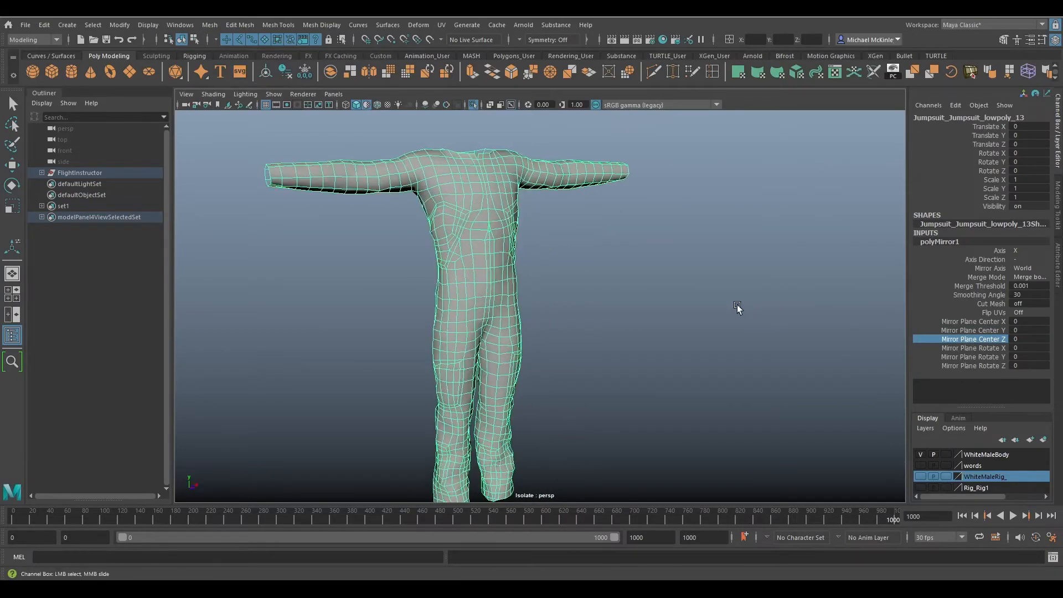
# - Try rotating the mirror plane about X, Y and Z in turn, undoing each rotation
pyautogui.click(990, 348)
pyautogui.moveTo(622, 291); pyautogui.dragTo(683, 305, button='middle')
pyautogui.hotkey('ctrl', 'z')
pyautogui.click(962, 357)
pyautogui.hotkey('ctrl', 'z')
pyautogui.click(961, 366)
pyautogui.keyDown('alt'); pyautogui.moveTo(682, 305); pyautogui.dragTo(655, 310); pyautogui.keyUp('alt')
pyautogui.hotkey('ctrl', 'z')
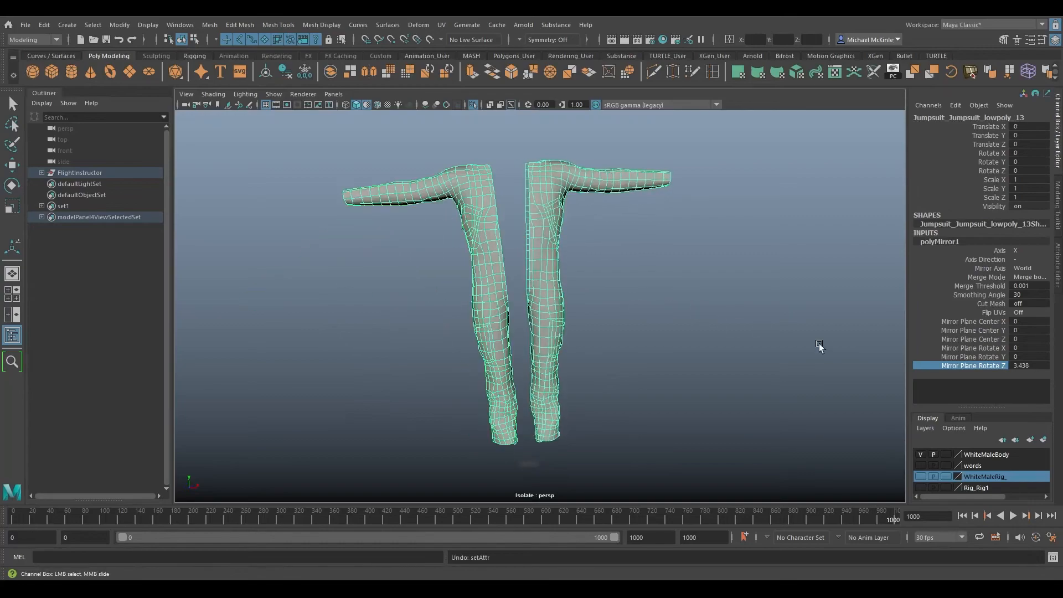
pyautogui.hotkey('ctrl', 'z')
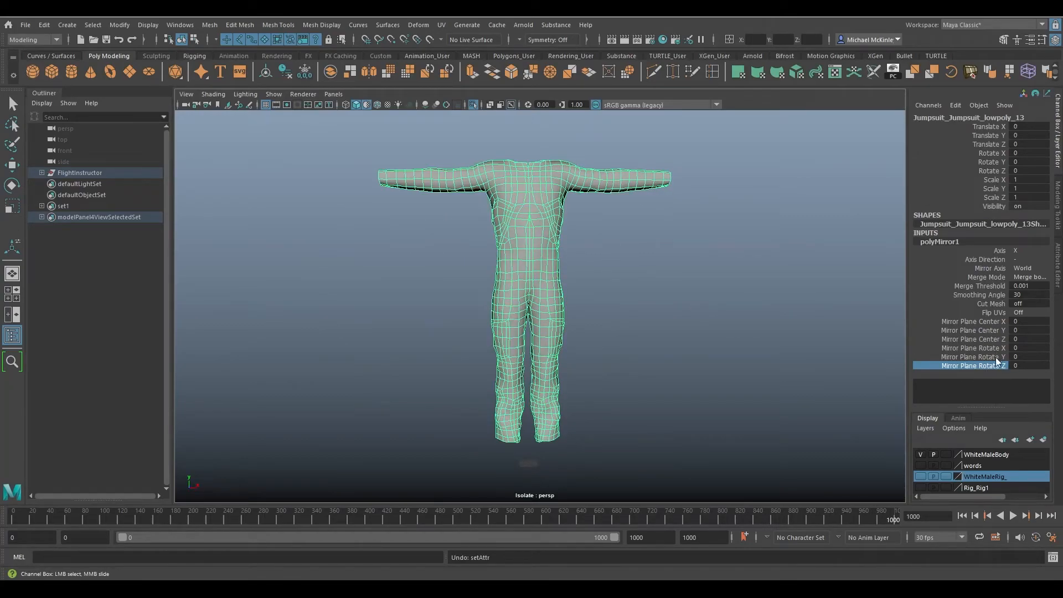
# - Show the mirror's manipulator and examine the polyMirror1 settings in the Attribute Editor
pyautogui.moveTo(700, 317)
pyautogui.keyDown('alt'); pyautogui.mouseDown()
pyautogui.moveTo(683, 323)
pyautogui.moveTo(706, 332)
pyautogui.mouseUp(); pyautogui.keyUp('alt')
pyautogui.scroll(2, 692, 334)
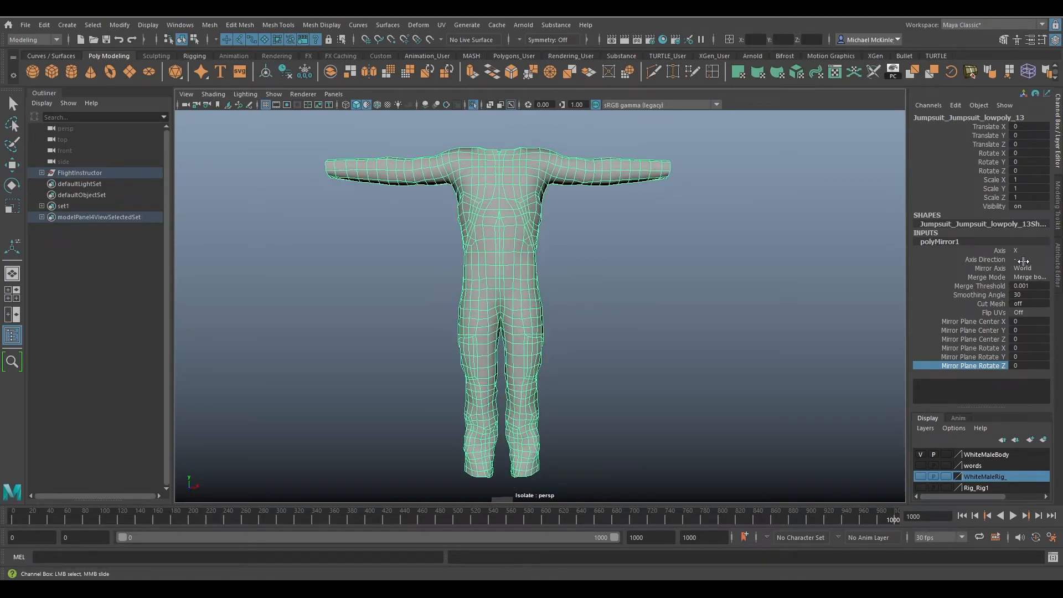
pyautogui.click(1057, 265)
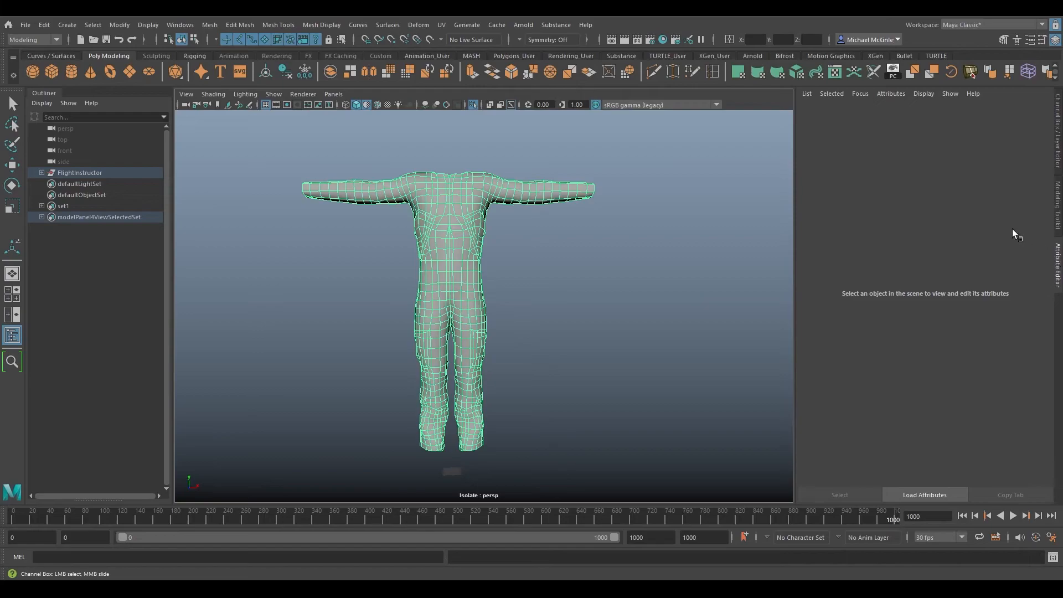
pyautogui.press('t')
pyautogui.click(946, 114)
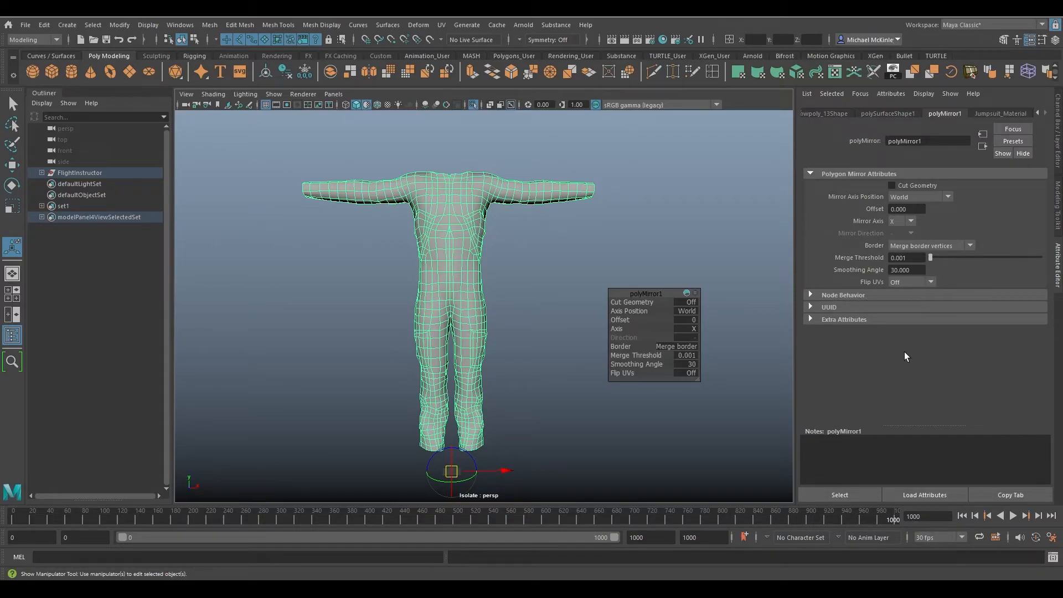
pyautogui.keyDown('alt'); pyautogui.moveTo(521, 353); pyautogui.dragTo(554, 337); pyautogui.keyUp('alt')
pyautogui.keyDown('alt'); pyautogui.moveTo(547, 239); pyautogui.dragTo(520, 250); pyautogui.keyUp('alt')
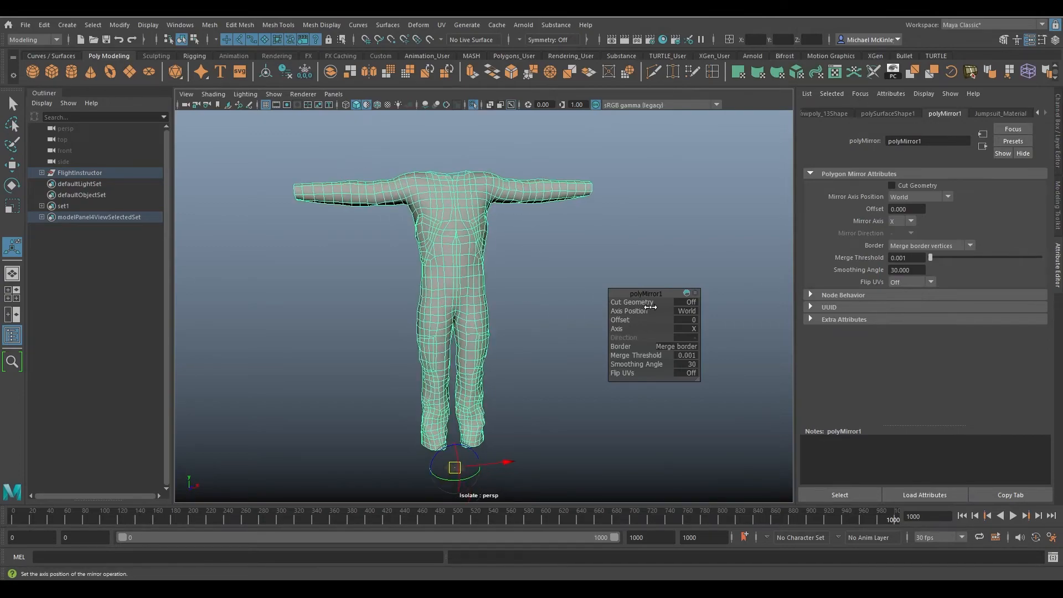
pyautogui.moveTo(648, 290); pyautogui.dragTo(653, 276)
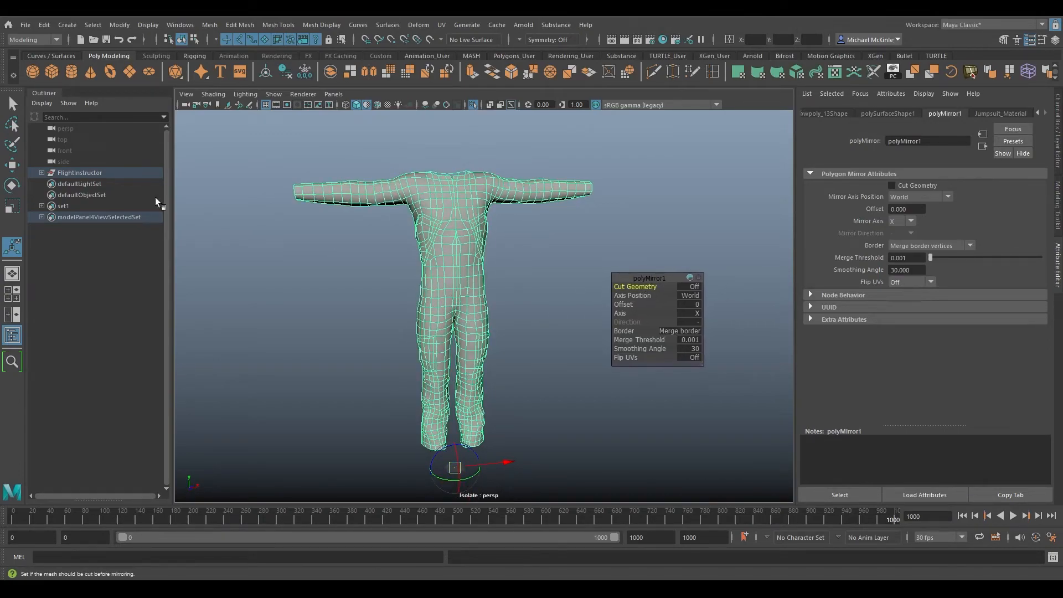
# - Leave the mirror manipulator, return to the Channel Box, and reselect the mirrored jumpsuit
pyautogui.click(226, 258)
pyautogui.keyDown('alt'); pyautogui.moveTo(388, 288); pyautogui.dragTo(574, 300); pyautogui.keyUp('alt')
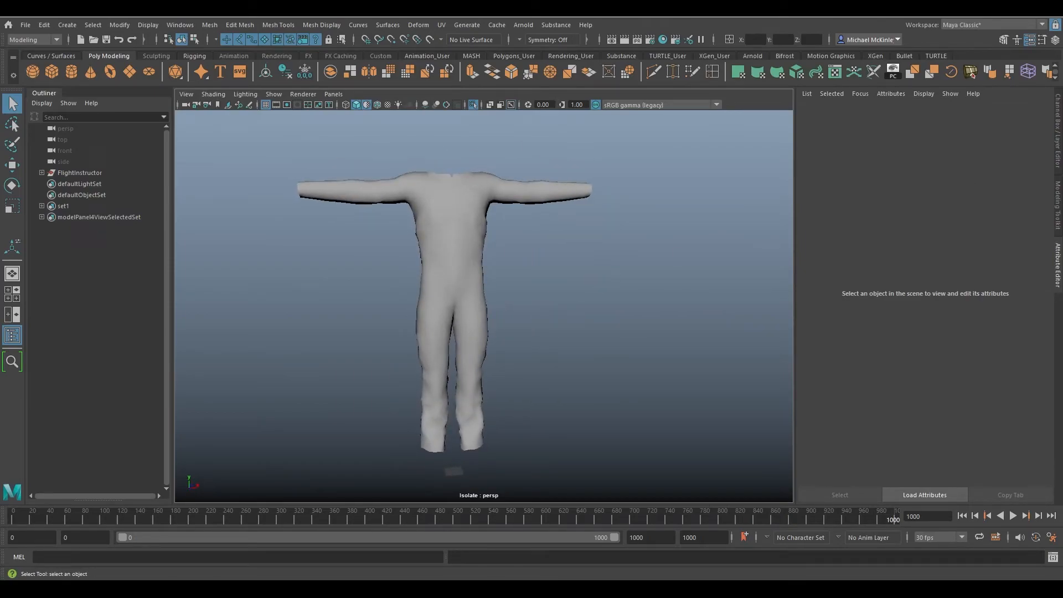
pyautogui.click(1057, 138)
pyautogui.click(529, 306)
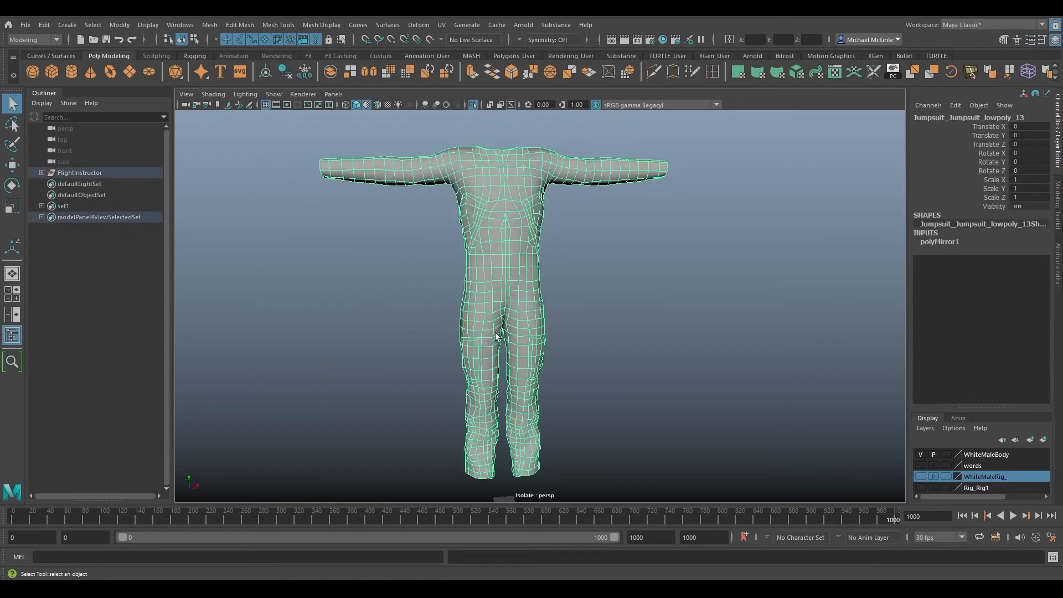
pyautogui.moveTo(500, 330)
pyautogui.keyDown('alt'); pyautogui.mouseDown()
pyautogui.moveTo(515, 380)
pyautogui.moveTo(515, 330)
pyautogui.mouseUp(); pyautogui.keyUp('alt')
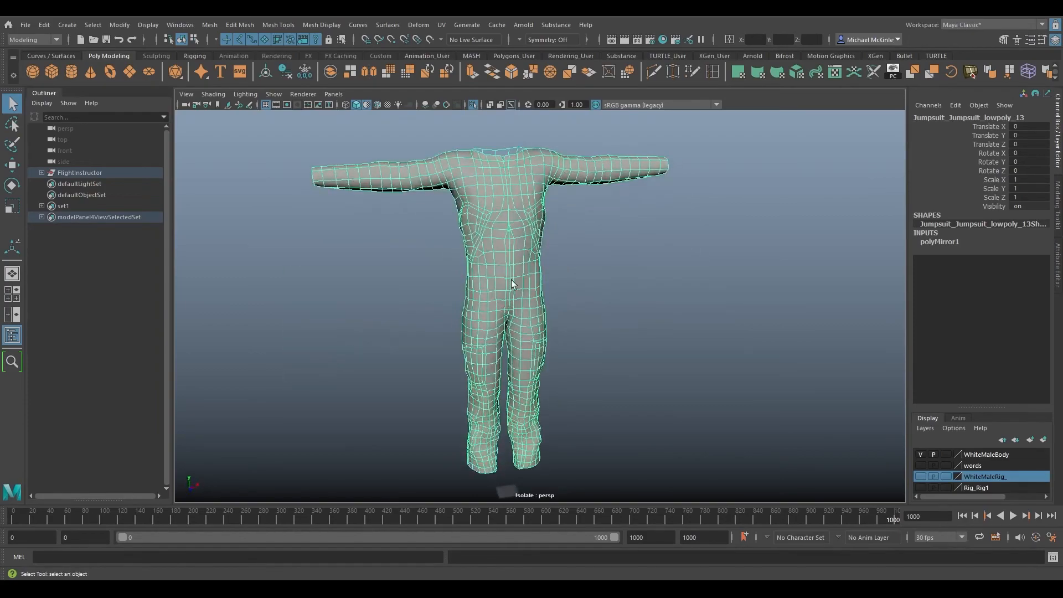
pyautogui.keyDown('alt'); pyautogui.moveTo(558, 261); pyautogui.dragTo(548, 254); pyautogui.keyUp('alt')
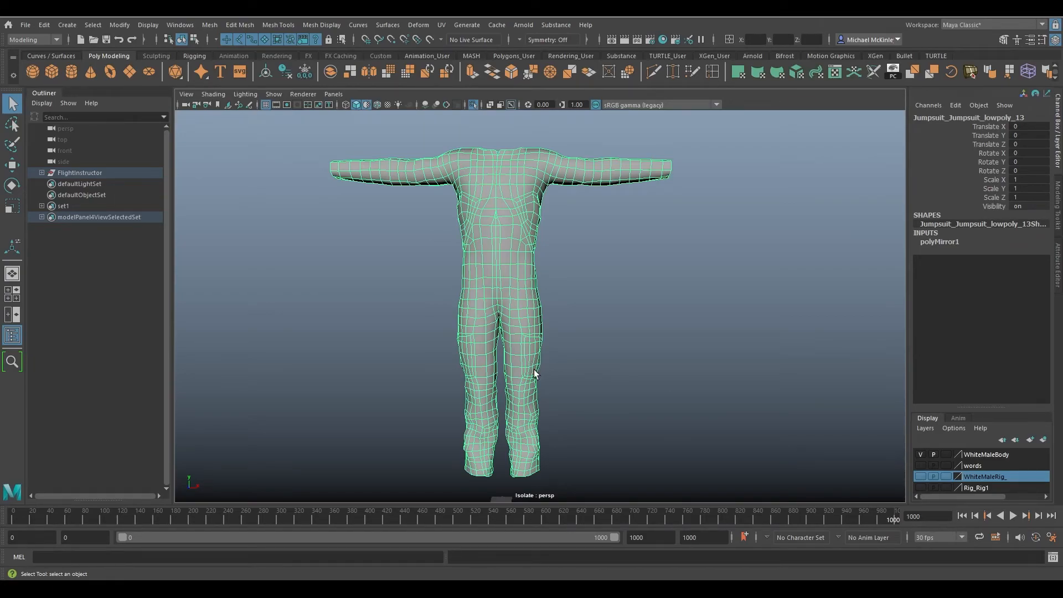
pyautogui.scroll(-2, 545, 338)
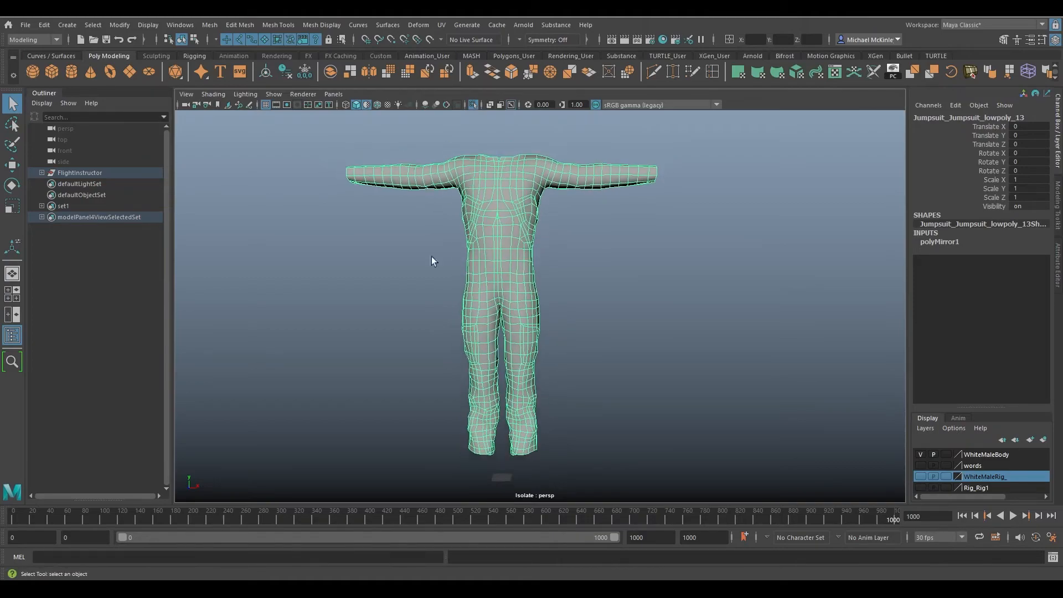
# - Examine the Custom merge threshold setting in the Mirror options, and close them without mirroring again
pyautogui.click(209, 25)
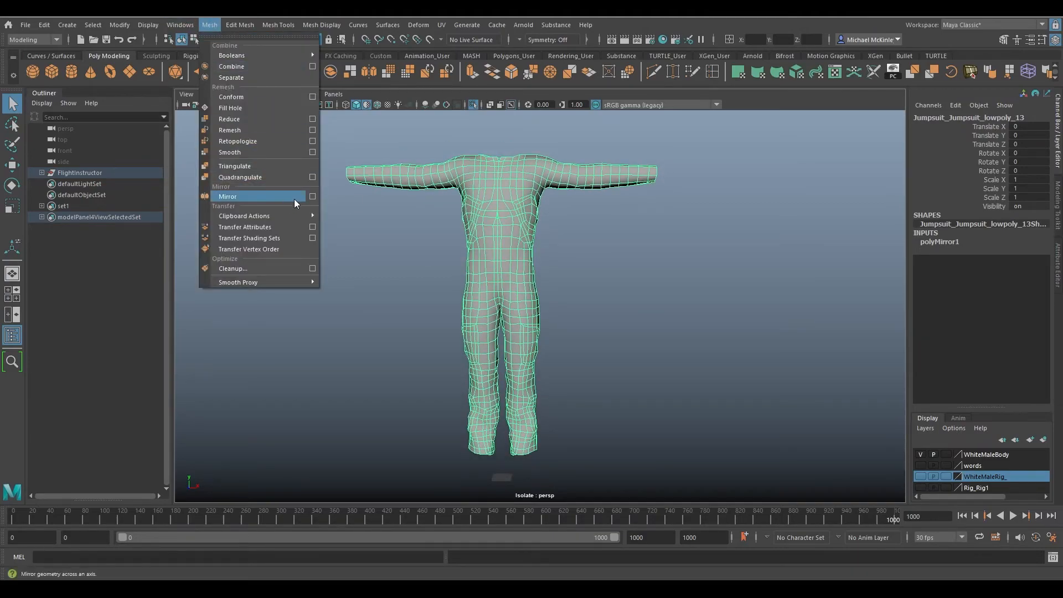
pyautogui.click(312, 196)
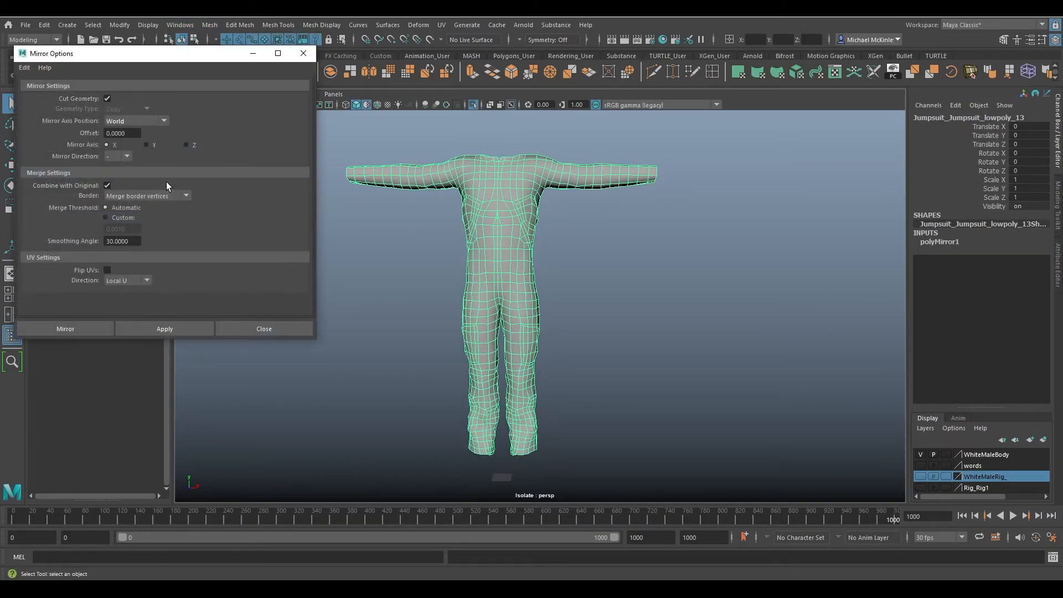
pyautogui.moveTo(128, 58); pyautogui.dragTo(180, 85)
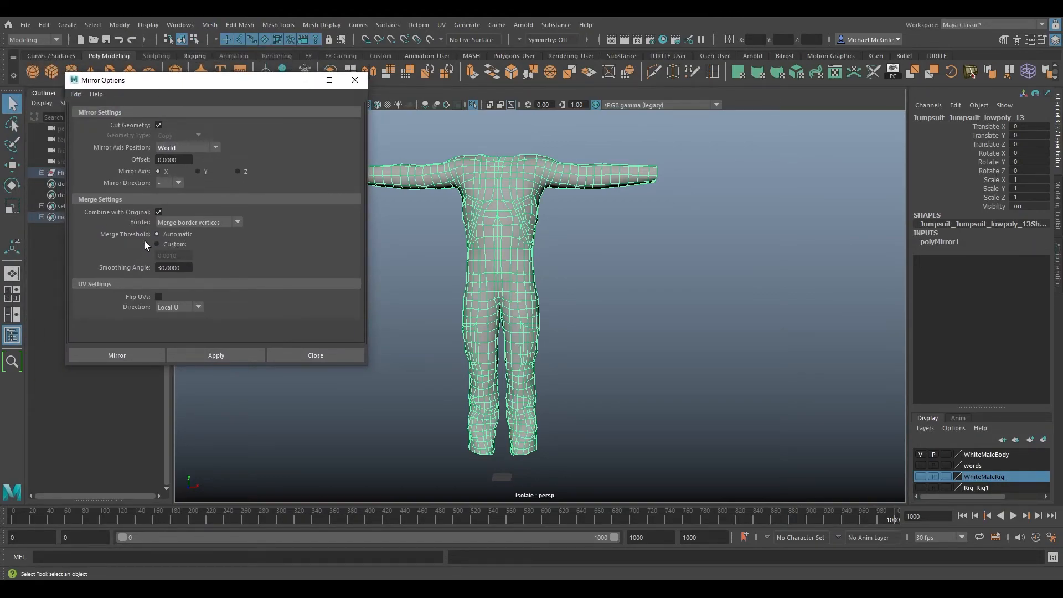
pyautogui.click(174, 242)
pyautogui.doubleClick(183, 256)
pyautogui.click(355, 80)
pyautogui.keyDown('alt'); pyautogui.moveTo(421, 241); pyautogui.dragTo(534, 259); pyautogui.keyUp('alt')
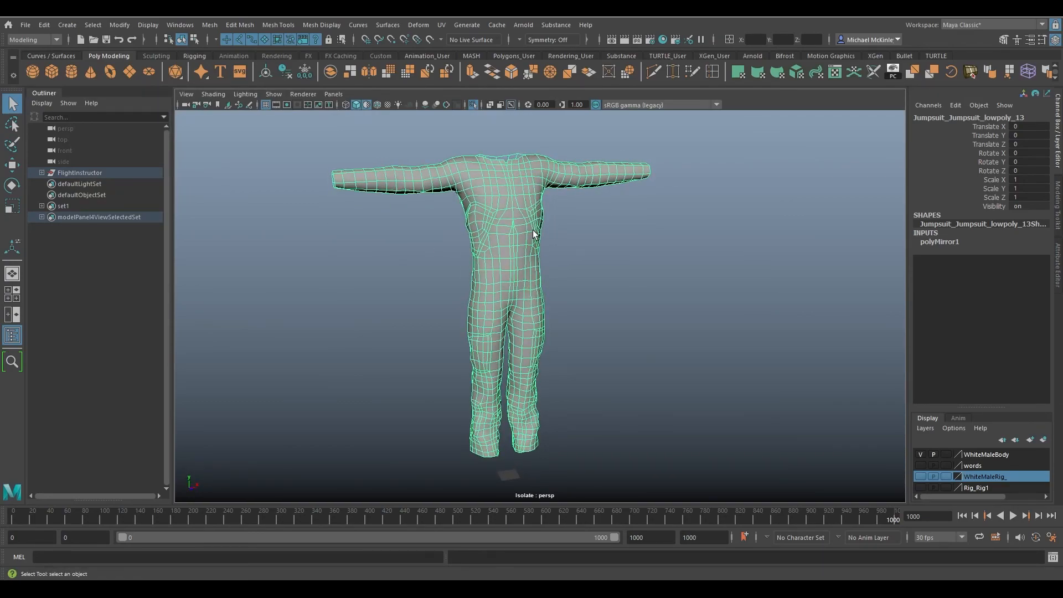